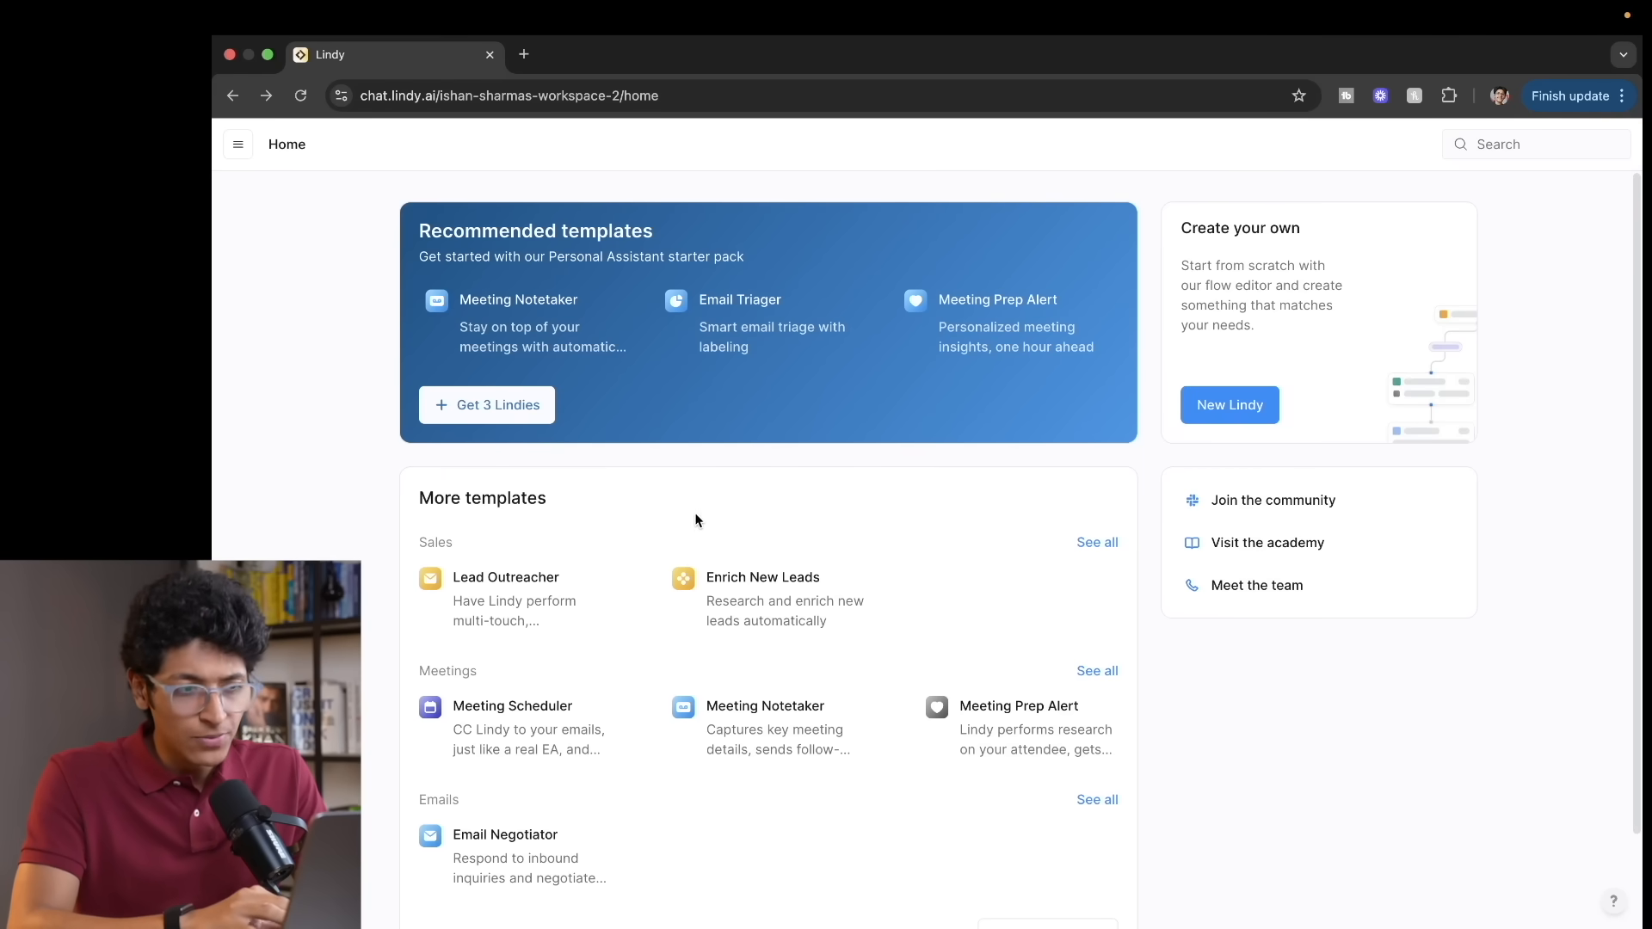
Step: Create a new Lindy, starting from scratch instead of from a template
scroll(831, 504, down, 3)
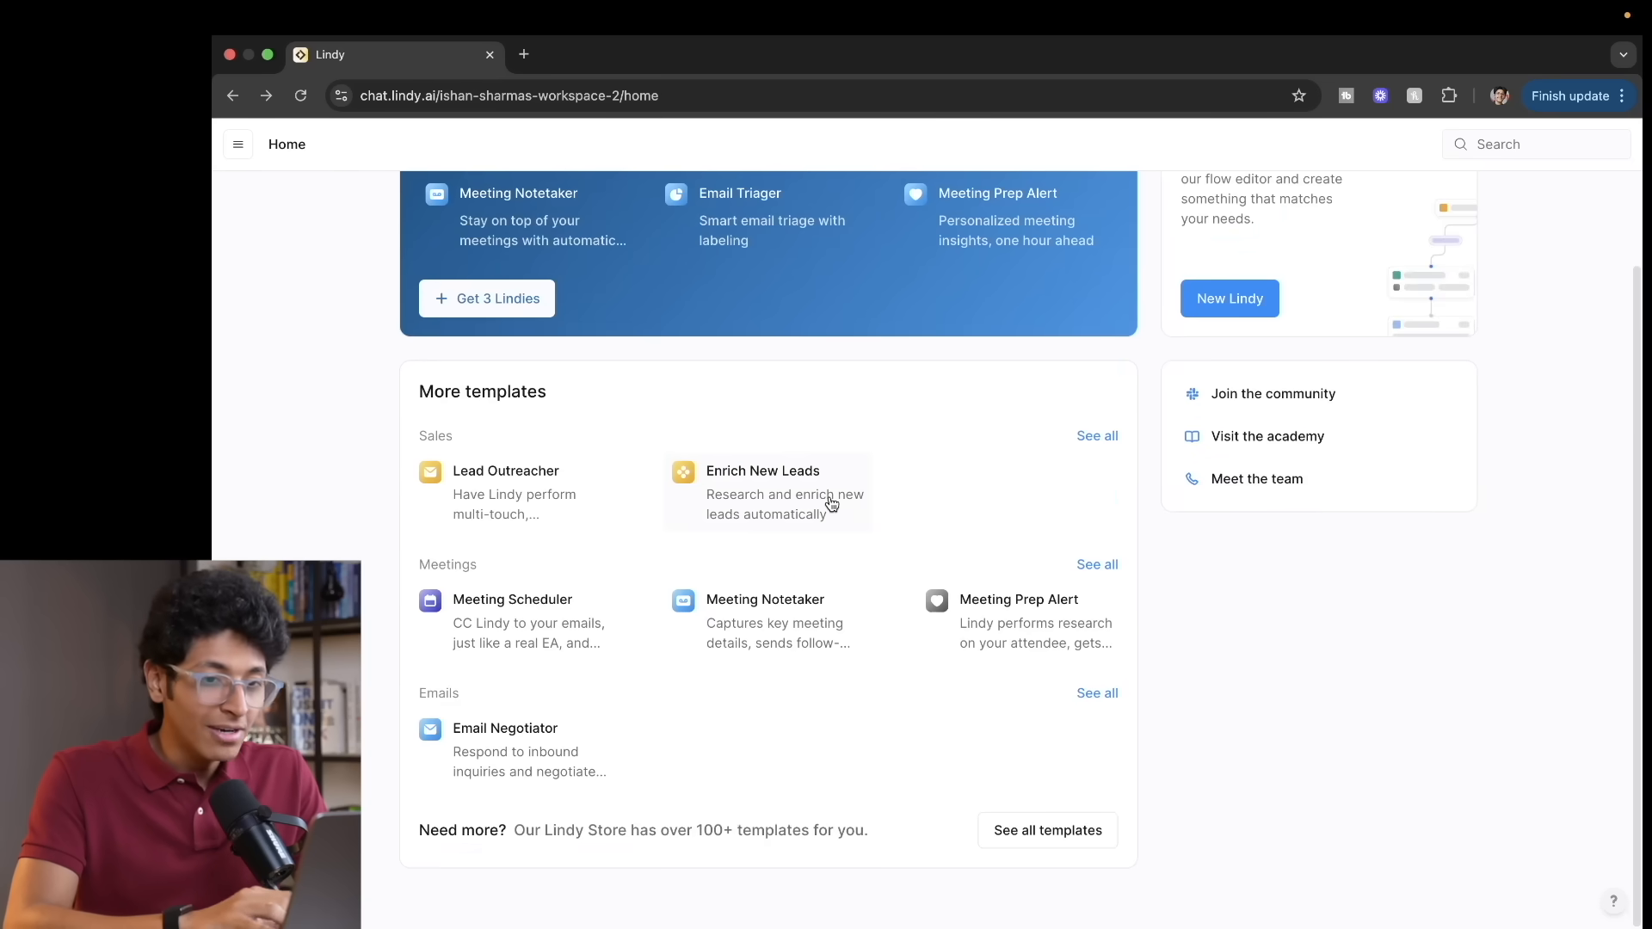
scroll(831, 504, up, 3)
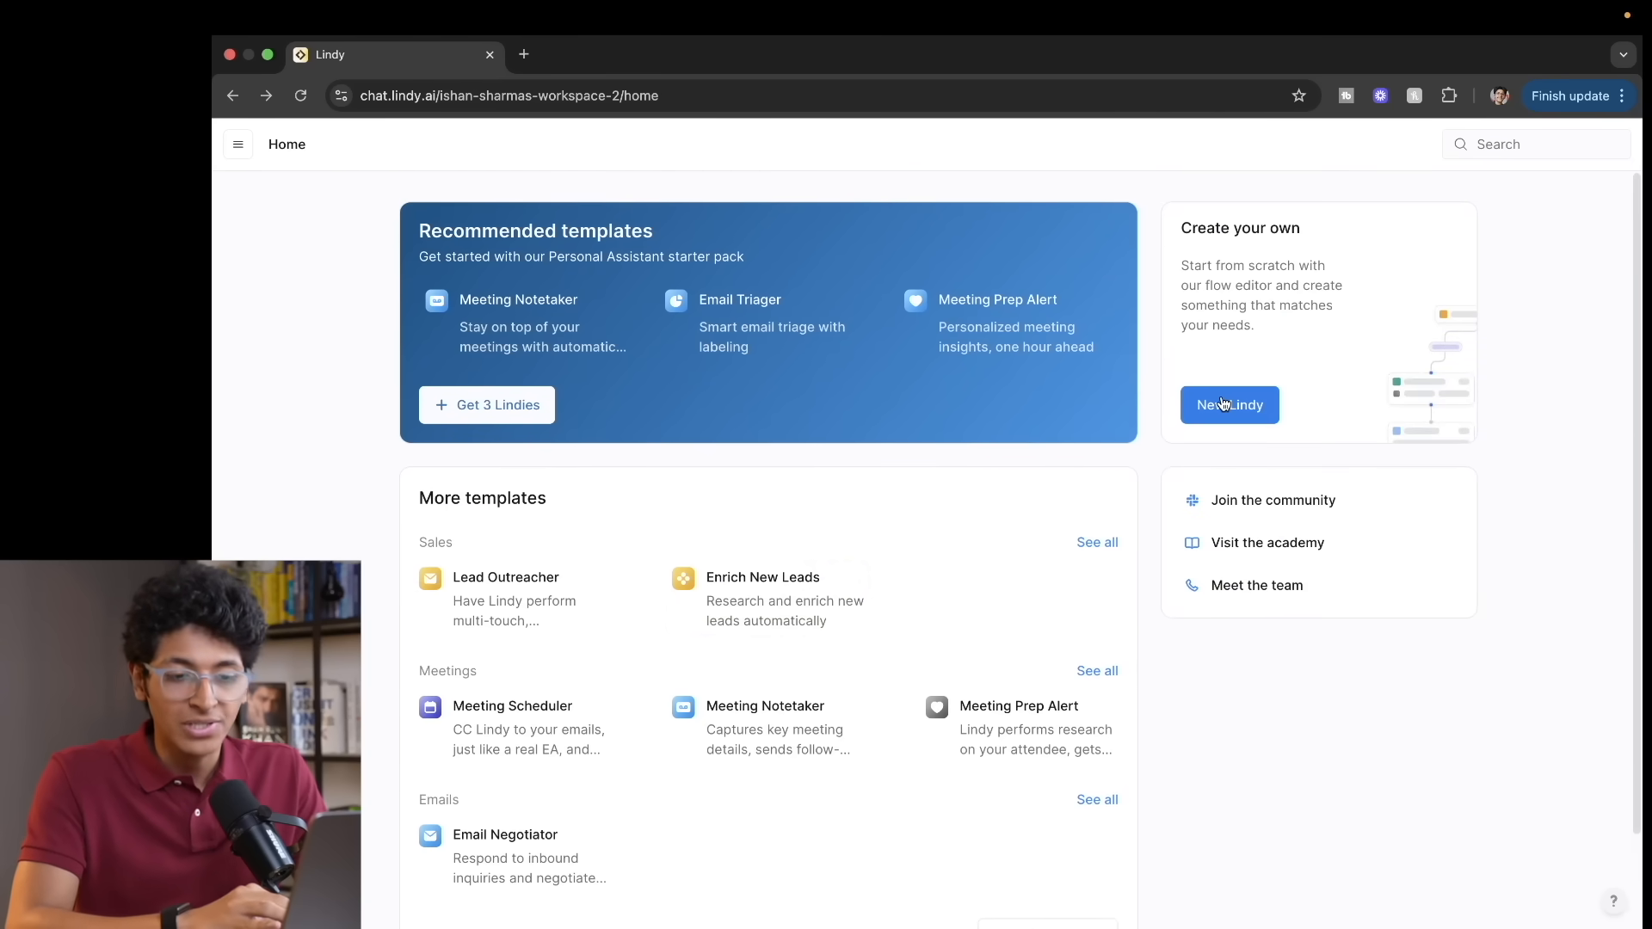
click(1225, 402)
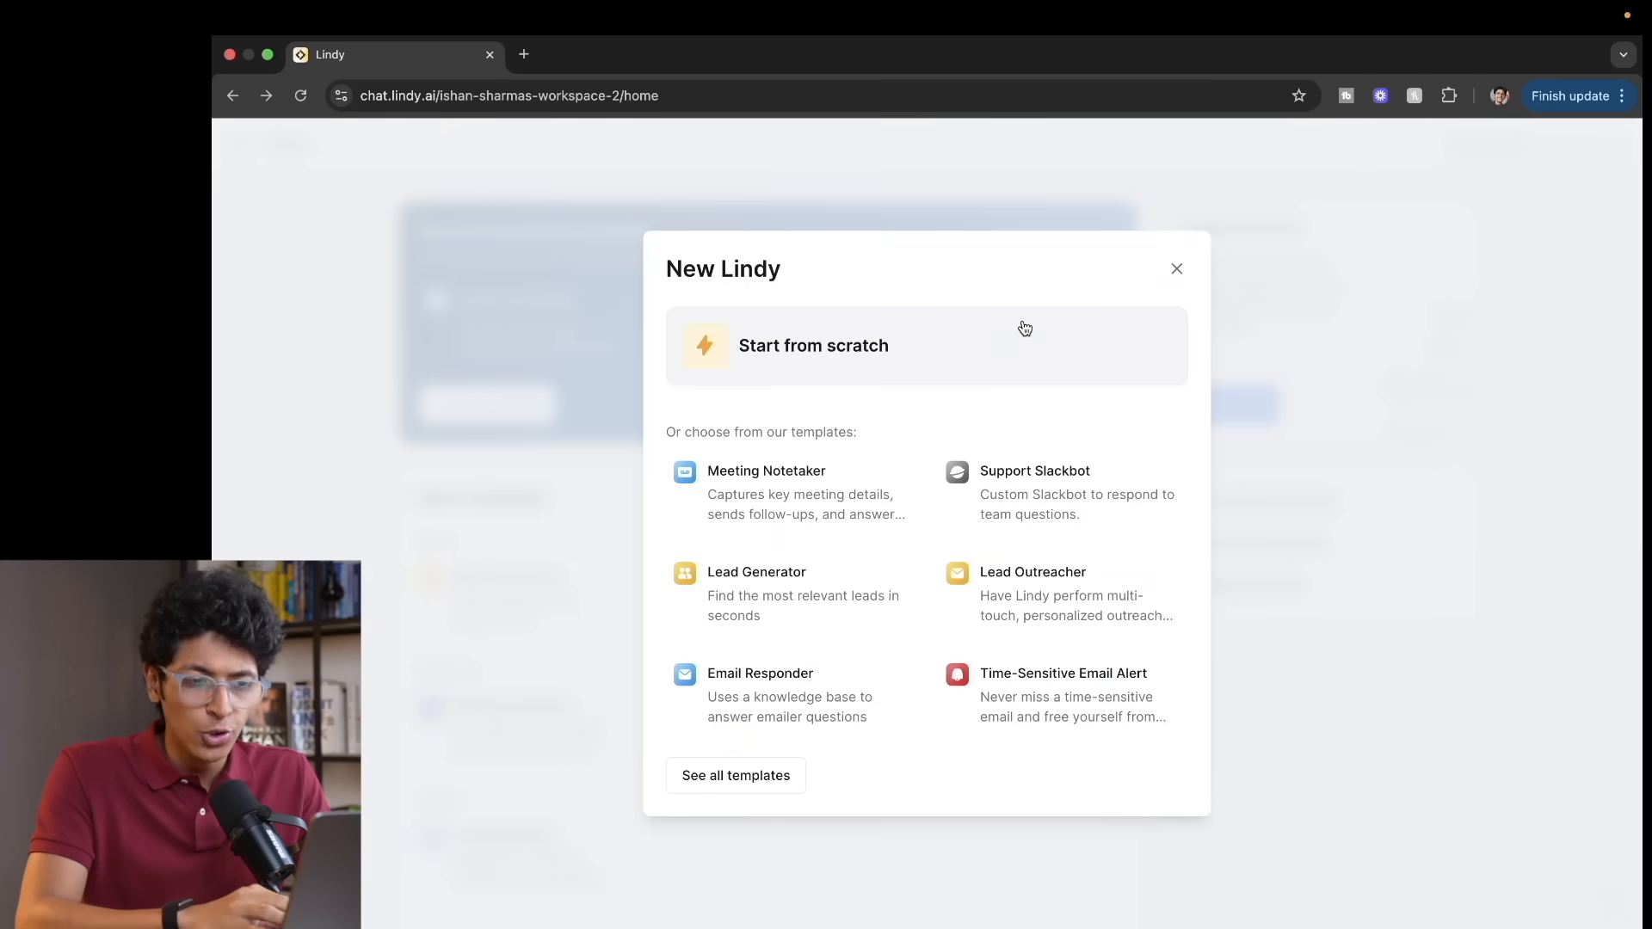
click(846, 343)
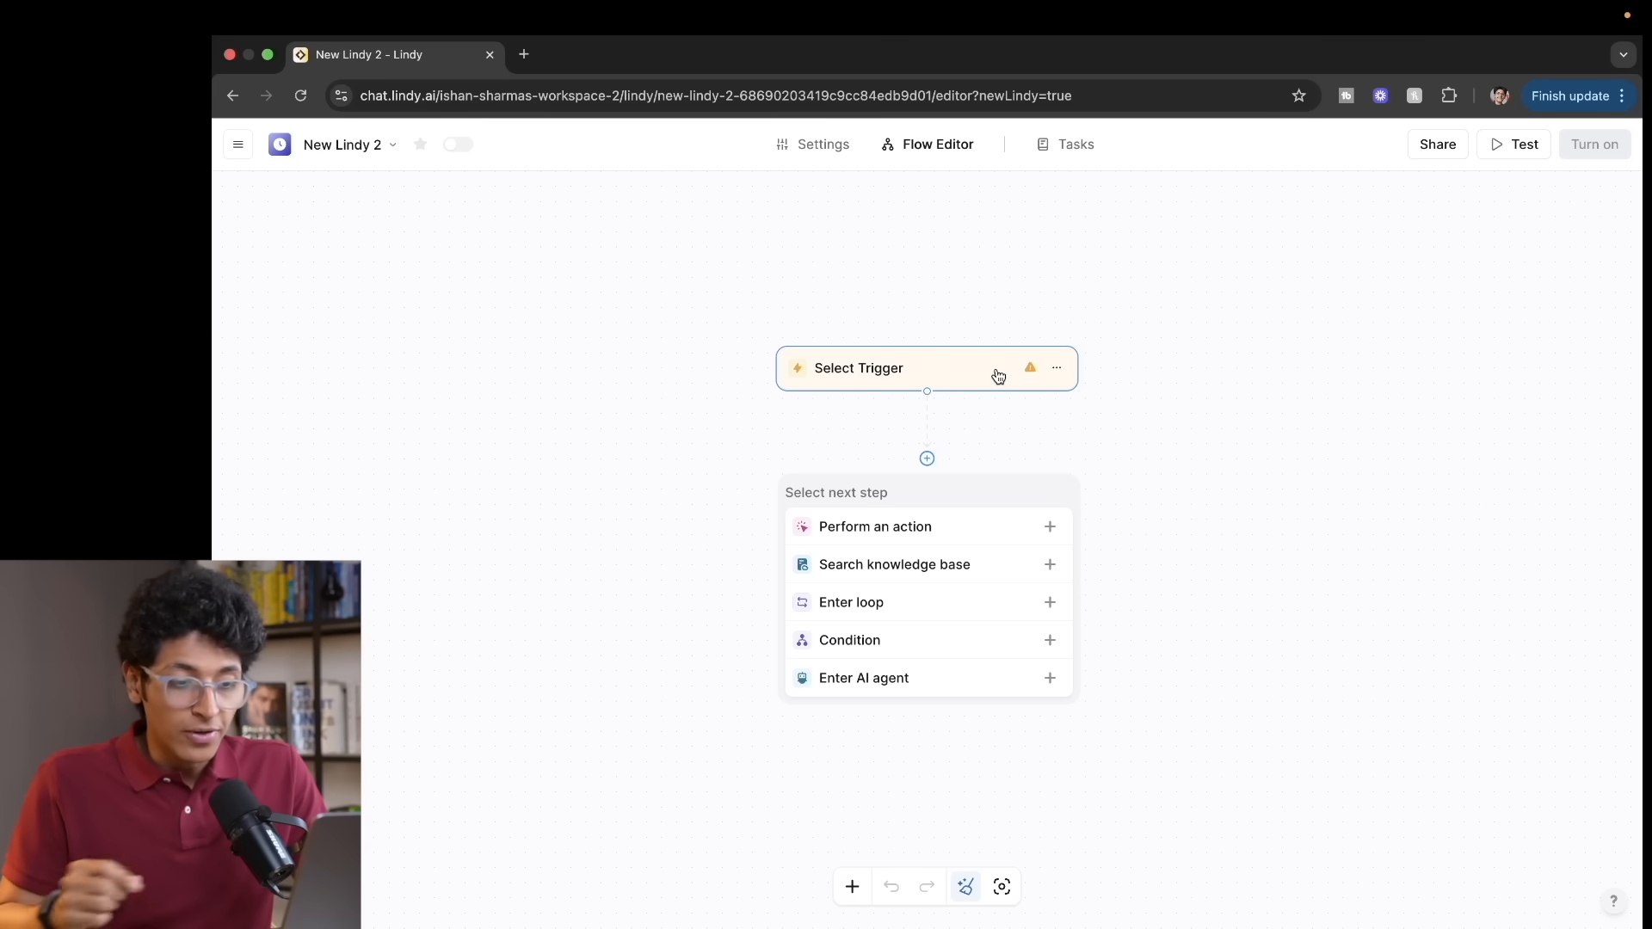
Step: Look through the actions that can be added to the flow, including the ones offered for Google Calendar
click(934, 526)
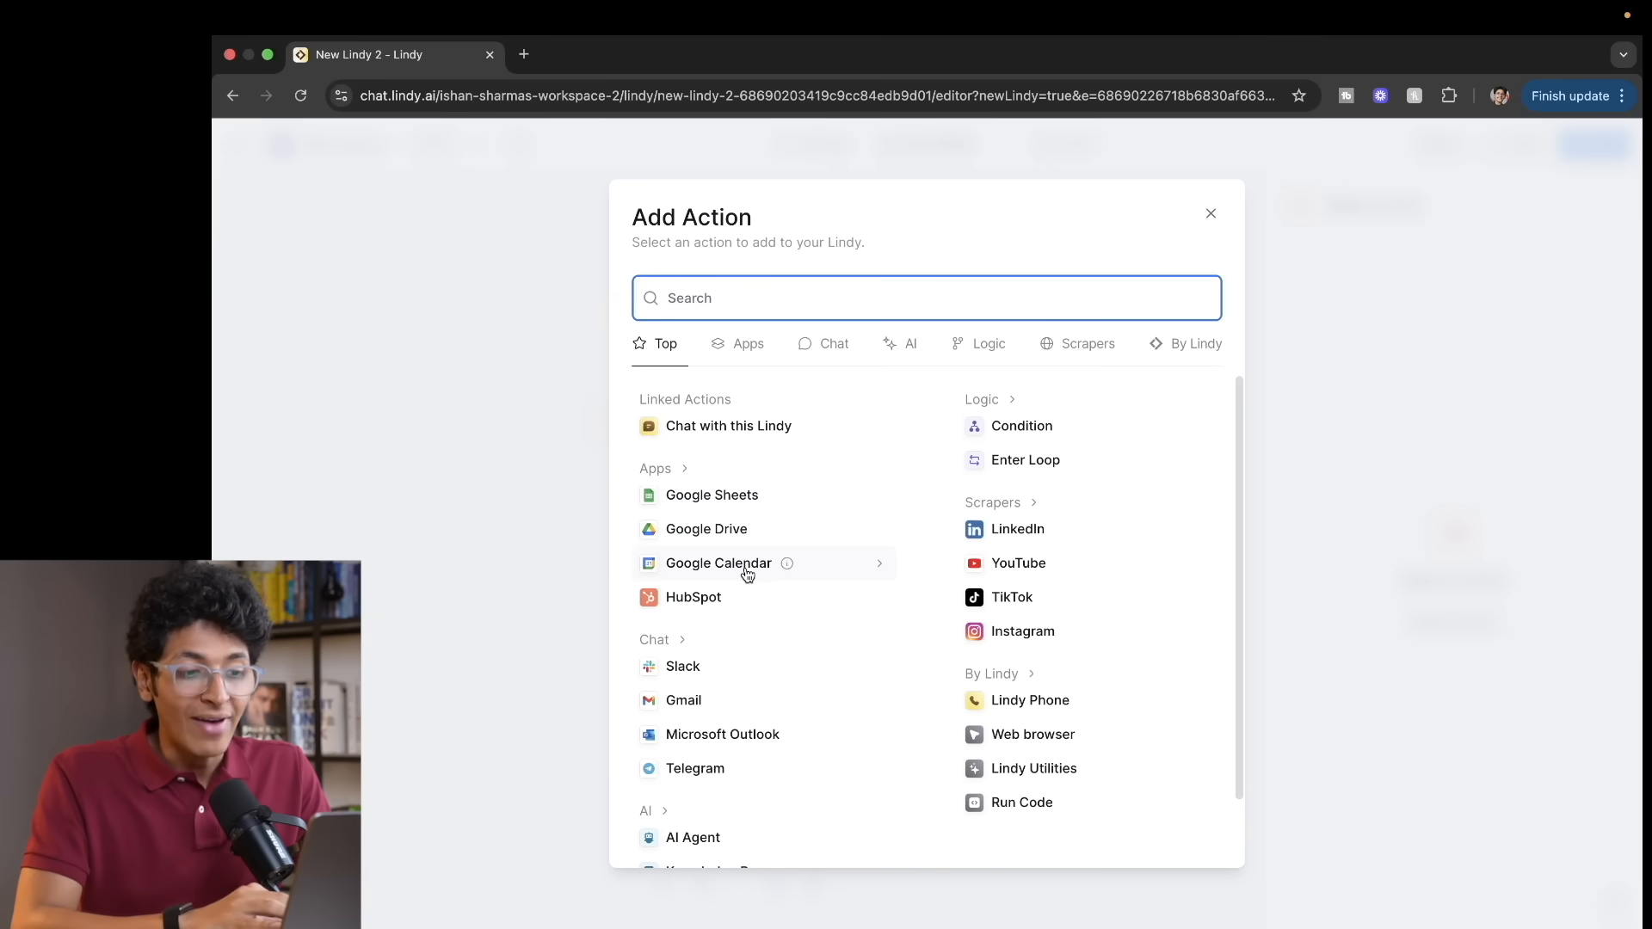
click(878, 566)
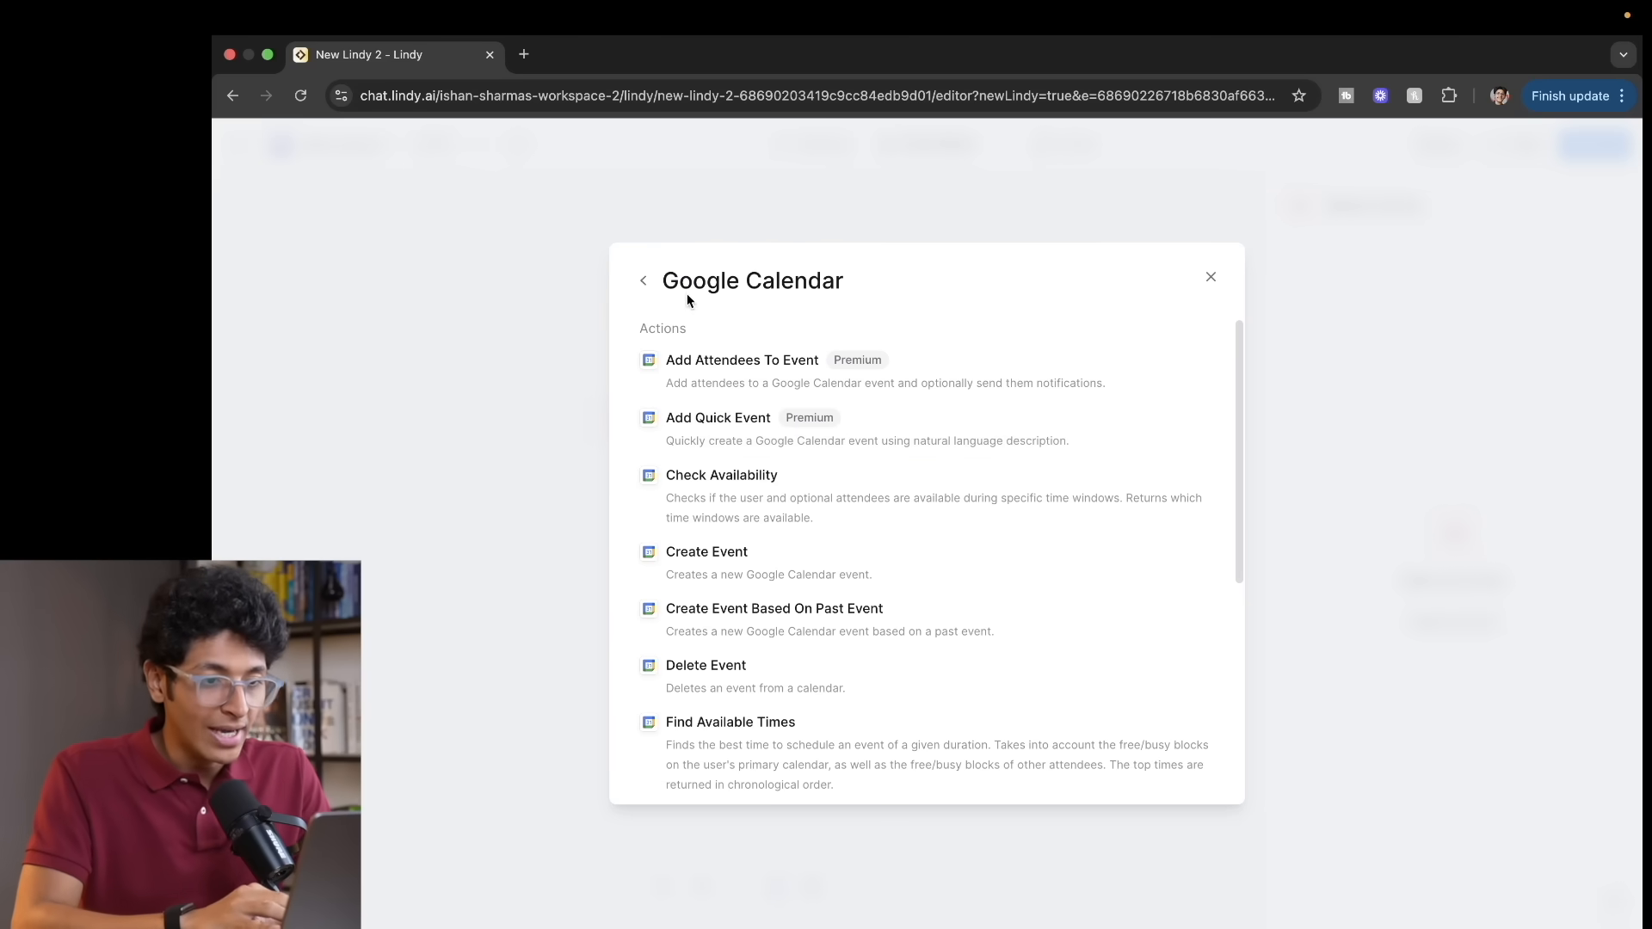
click(644, 281)
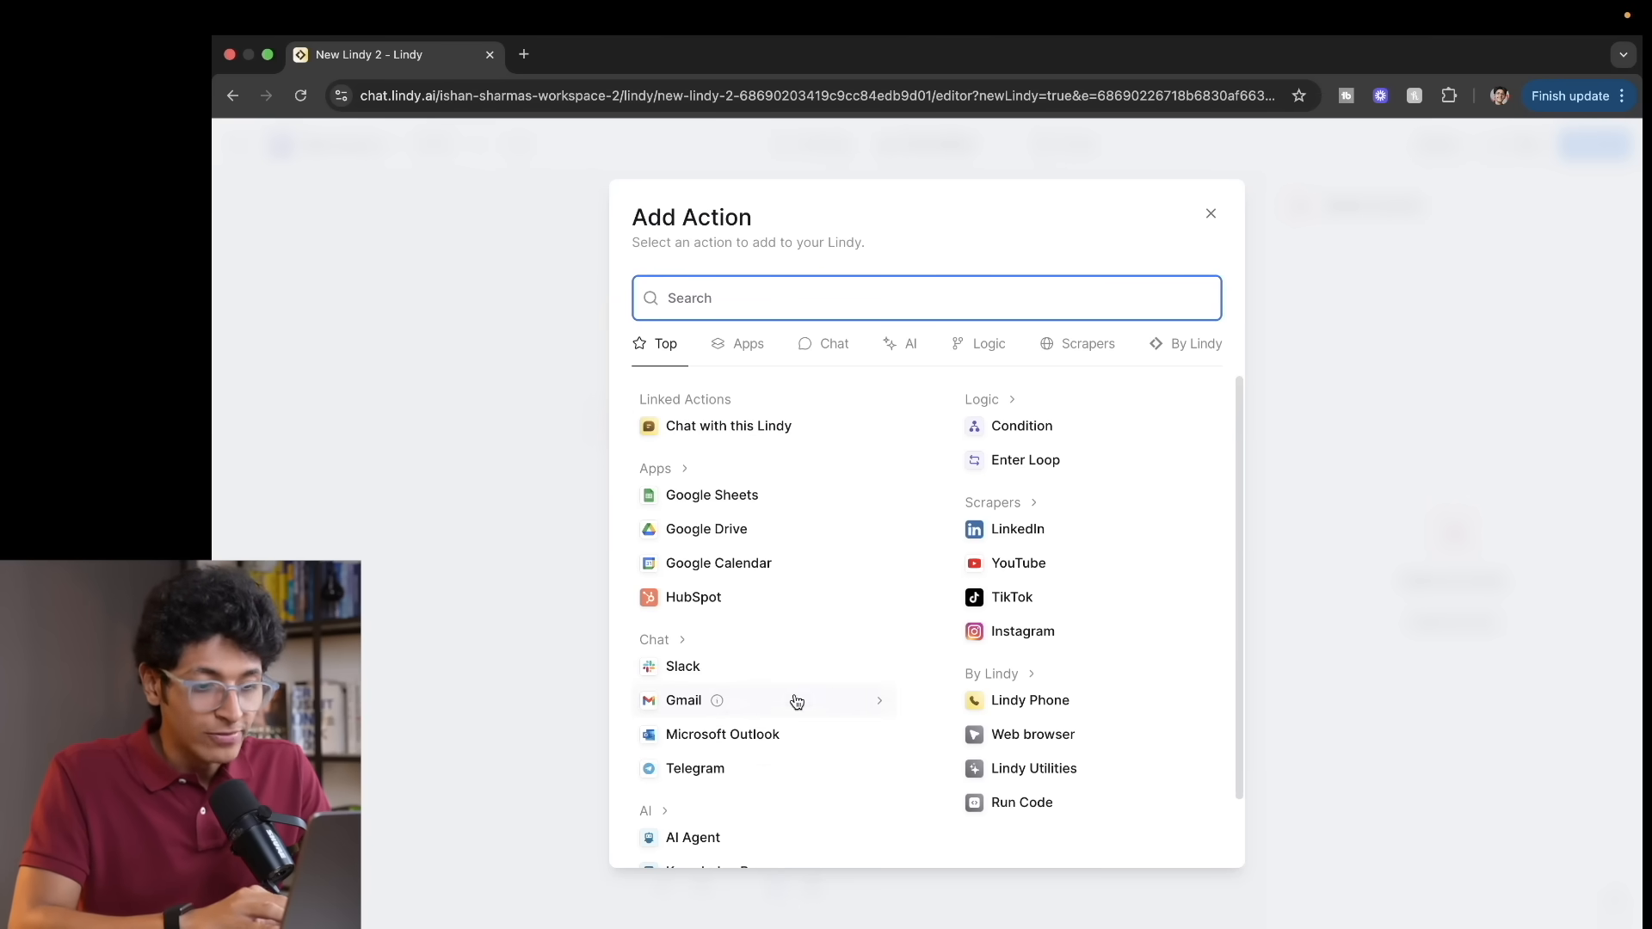
scroll(829, 694, down, 2)
scroll(830, 693, up, 2)
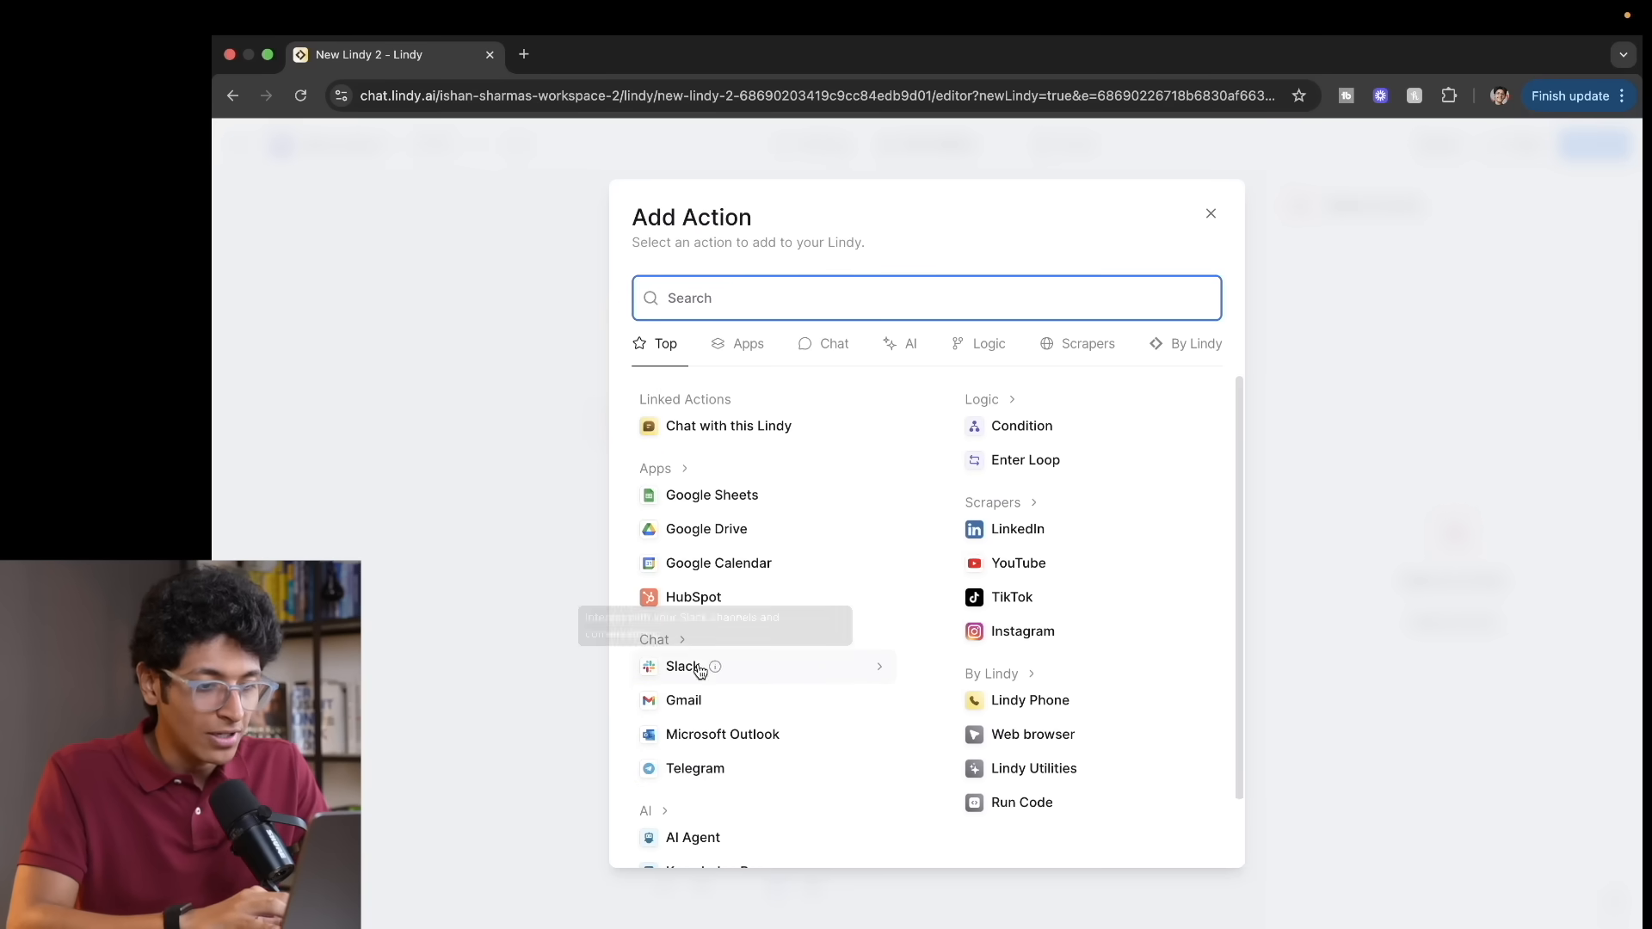
scroll(843, 766, down, 2)
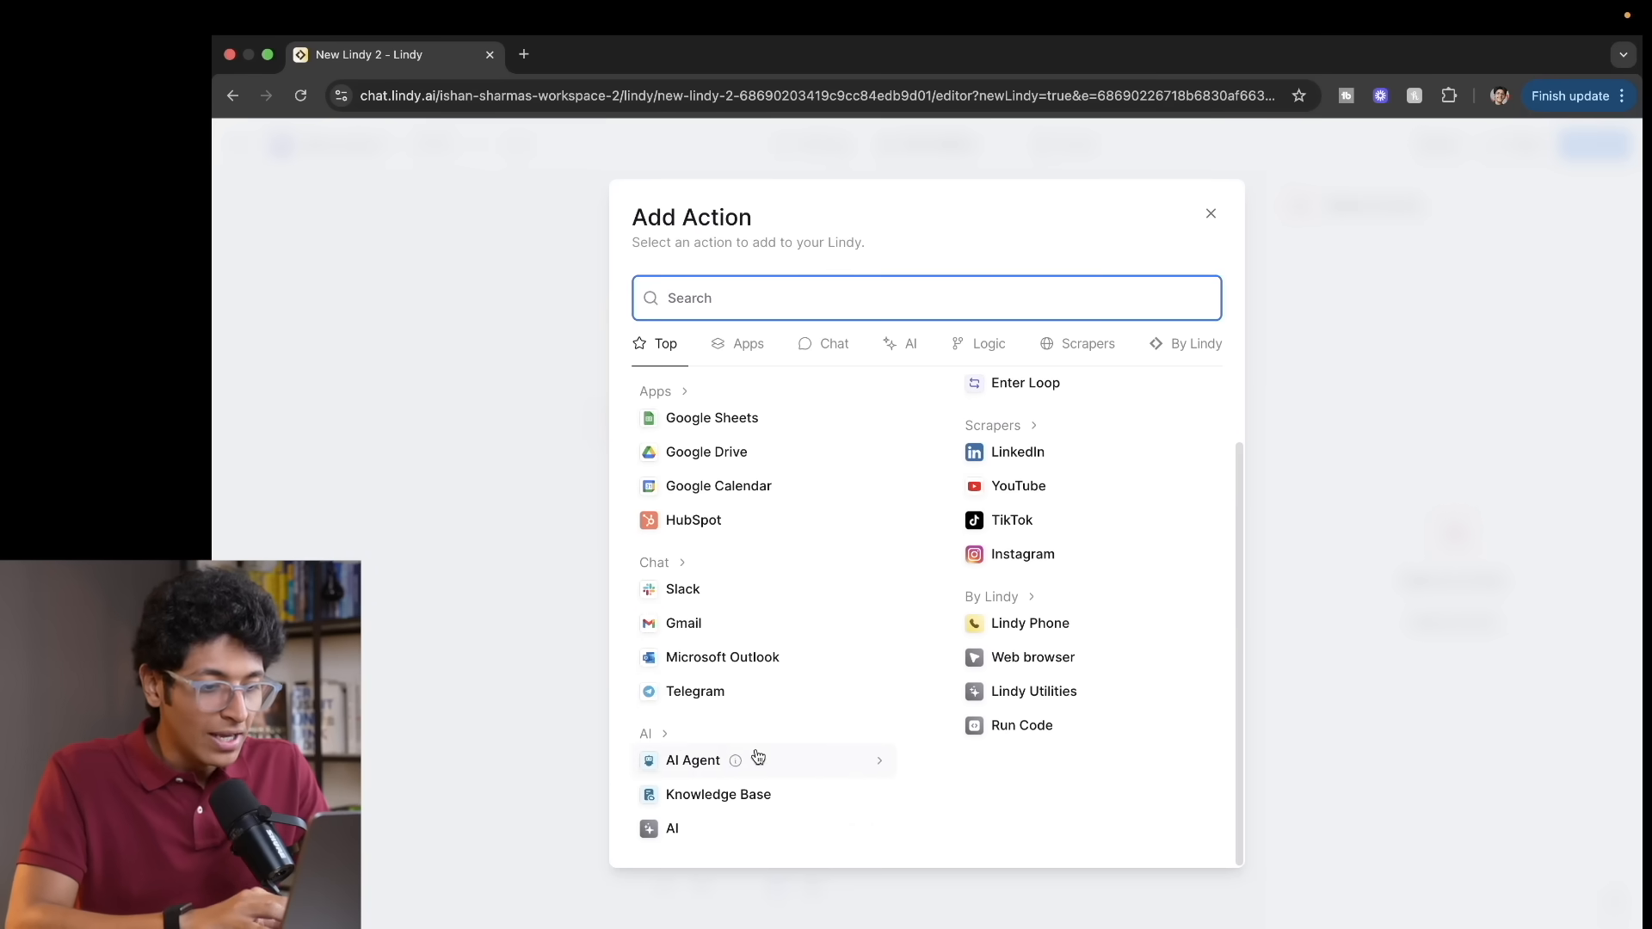
scroll(798, 744, up, 2)
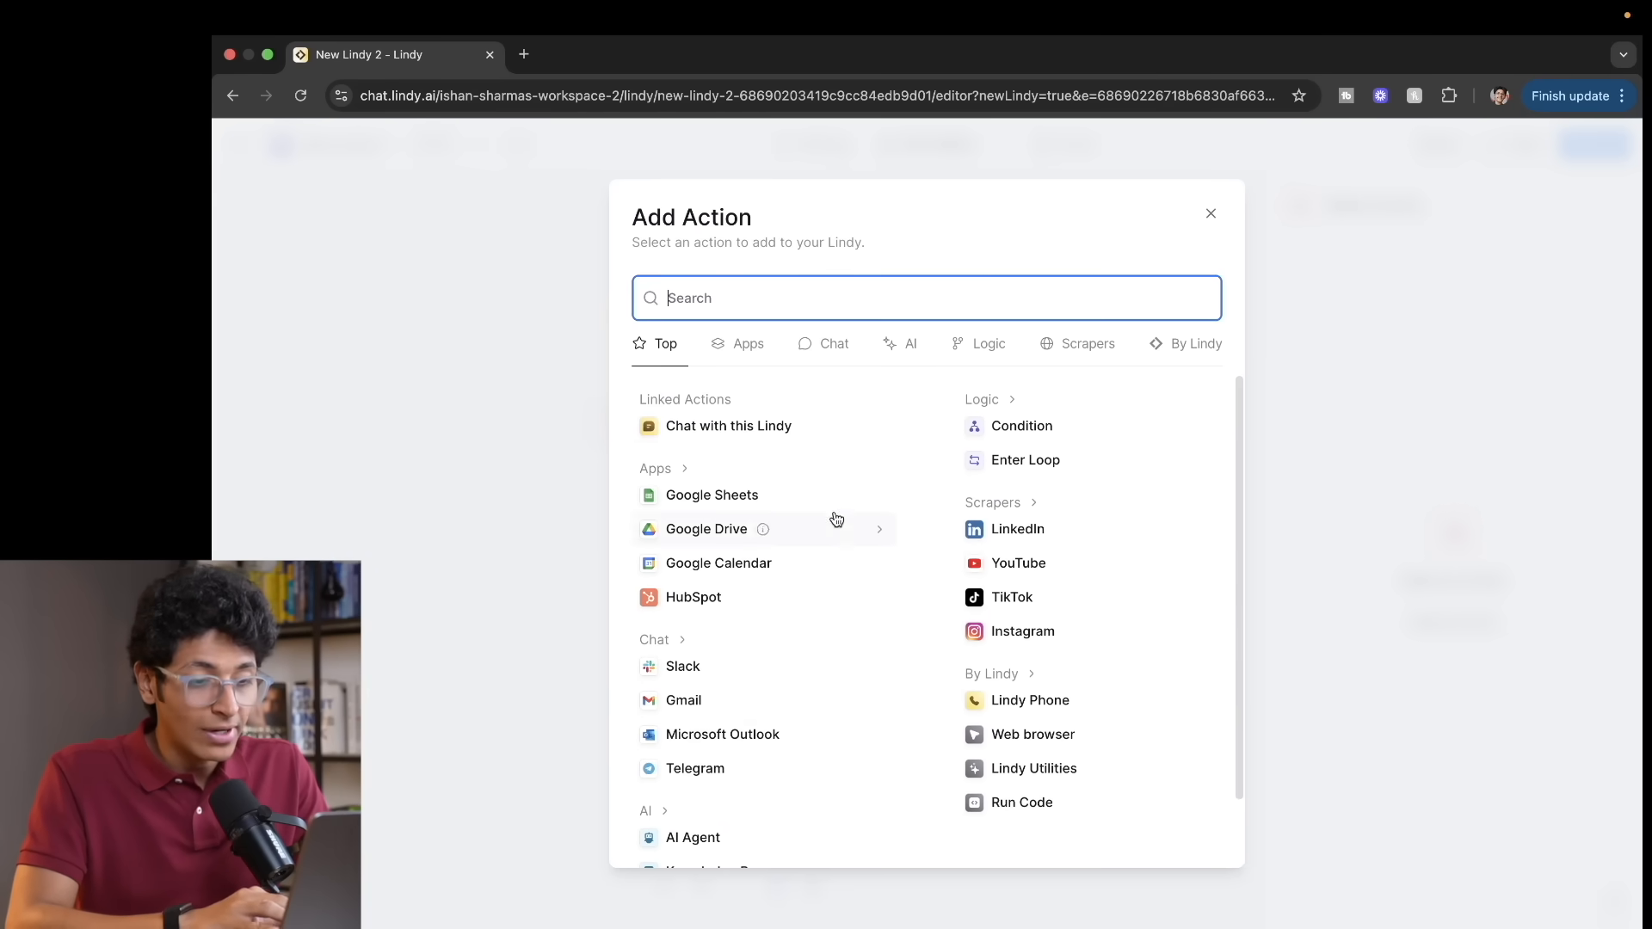
Step: Set the trigger to Message Received from Chat with this Lindy, with the greeting "Hi! What topic do you want me to search the internet on?"
click(804, 430)
click(786, 553)
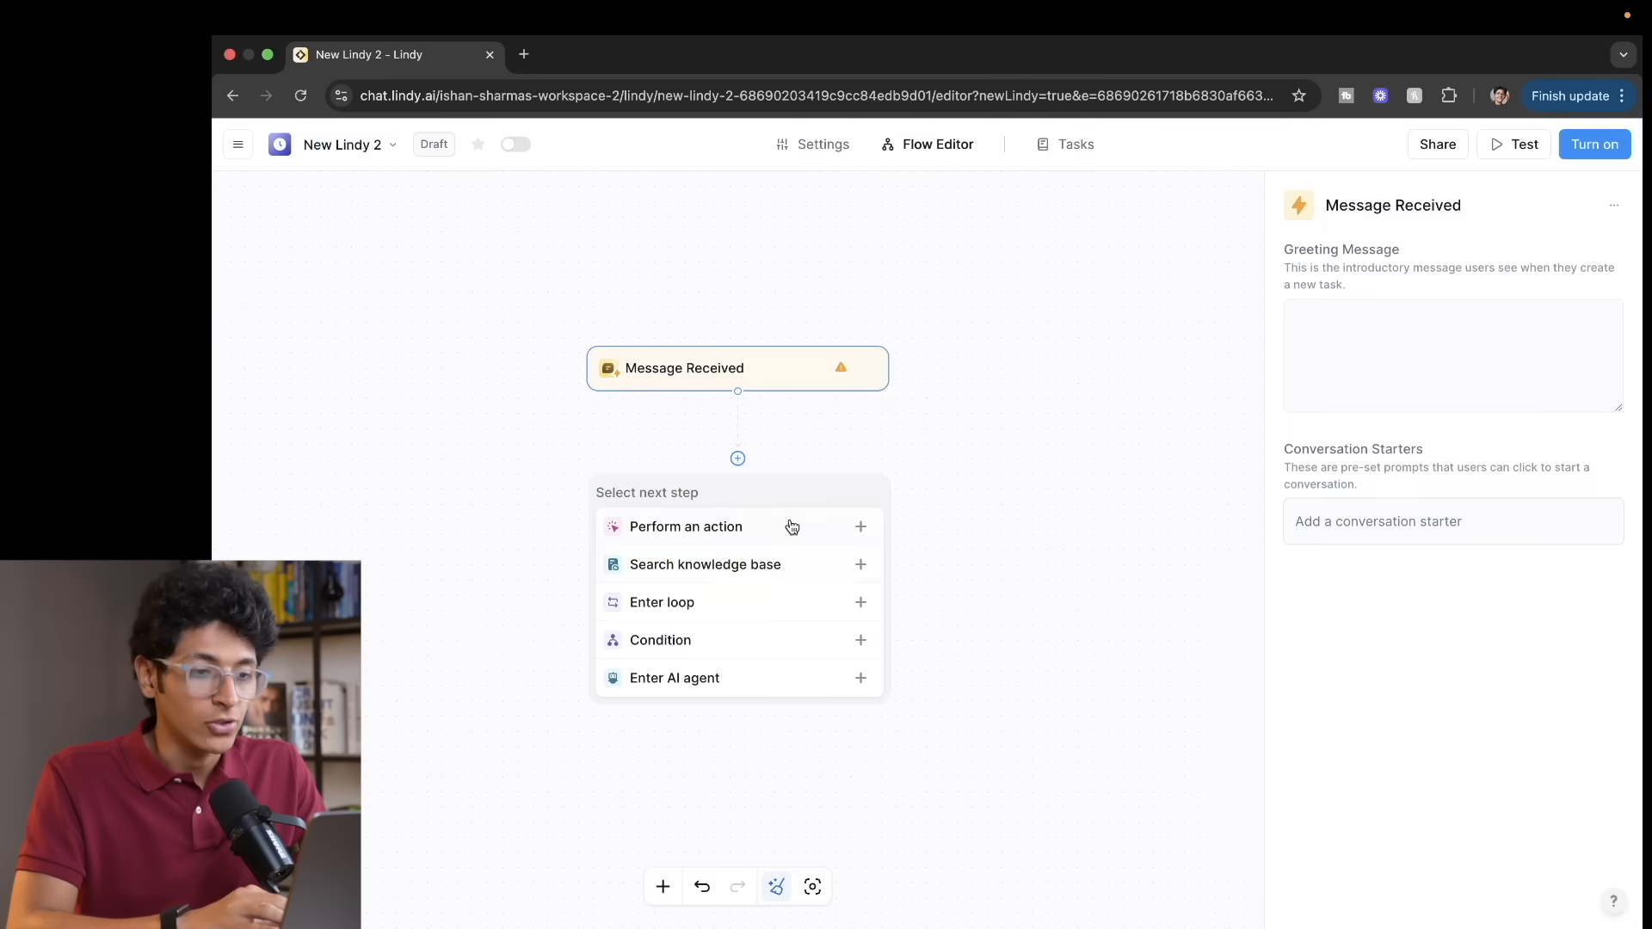
click(1435, 329)
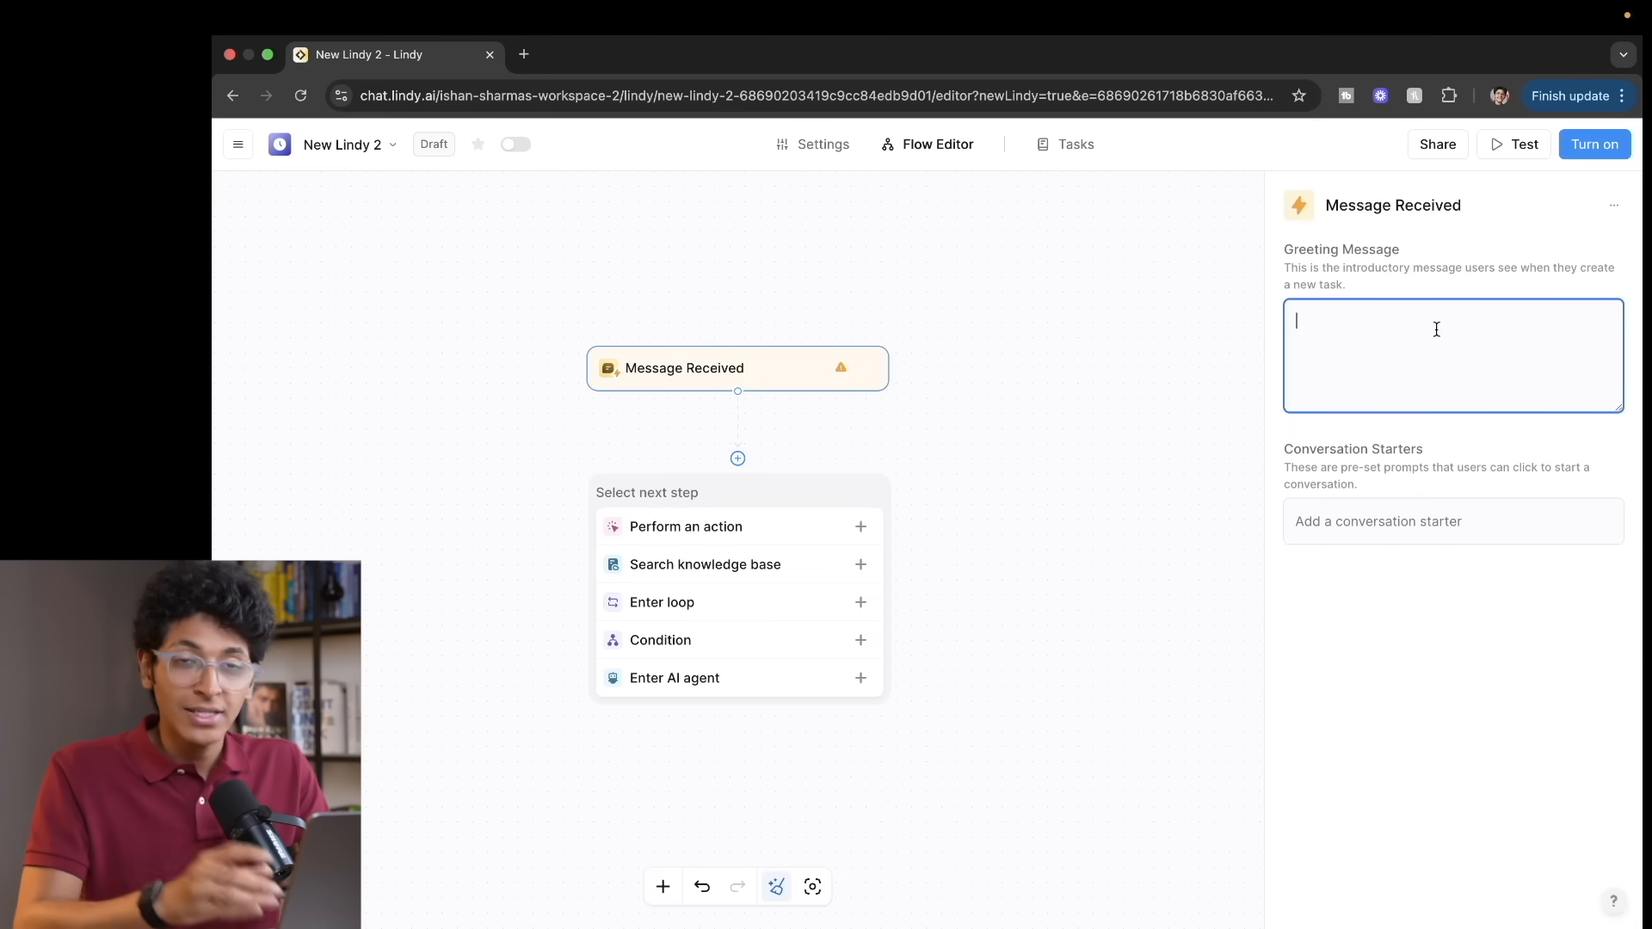
text(Hi!)
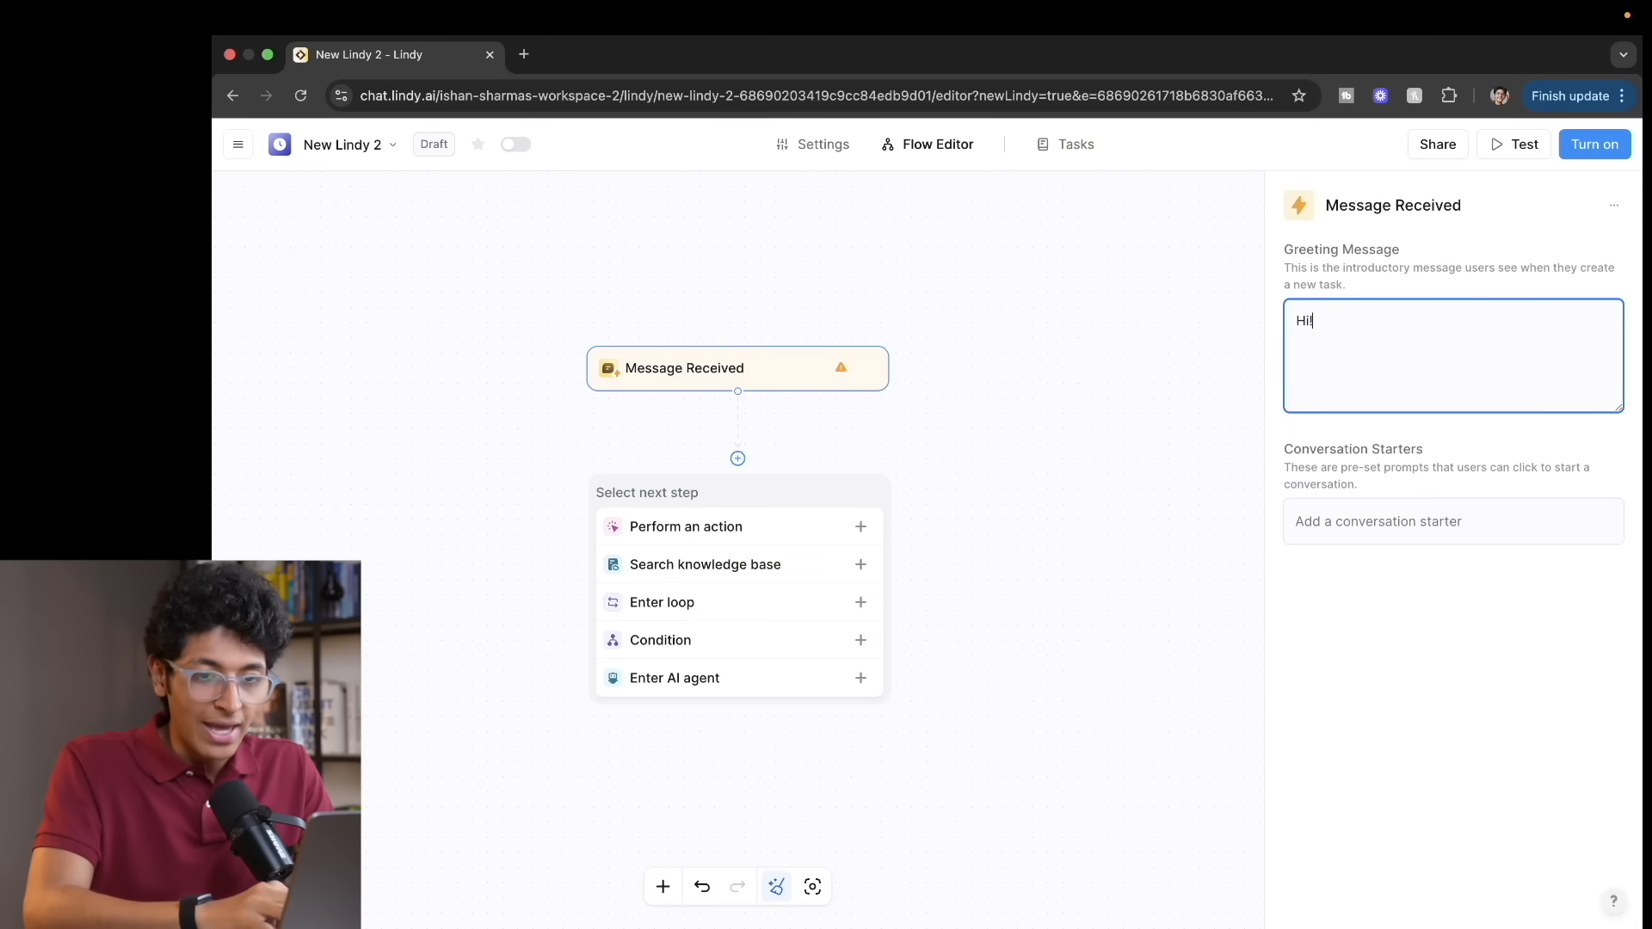
text( What topi)
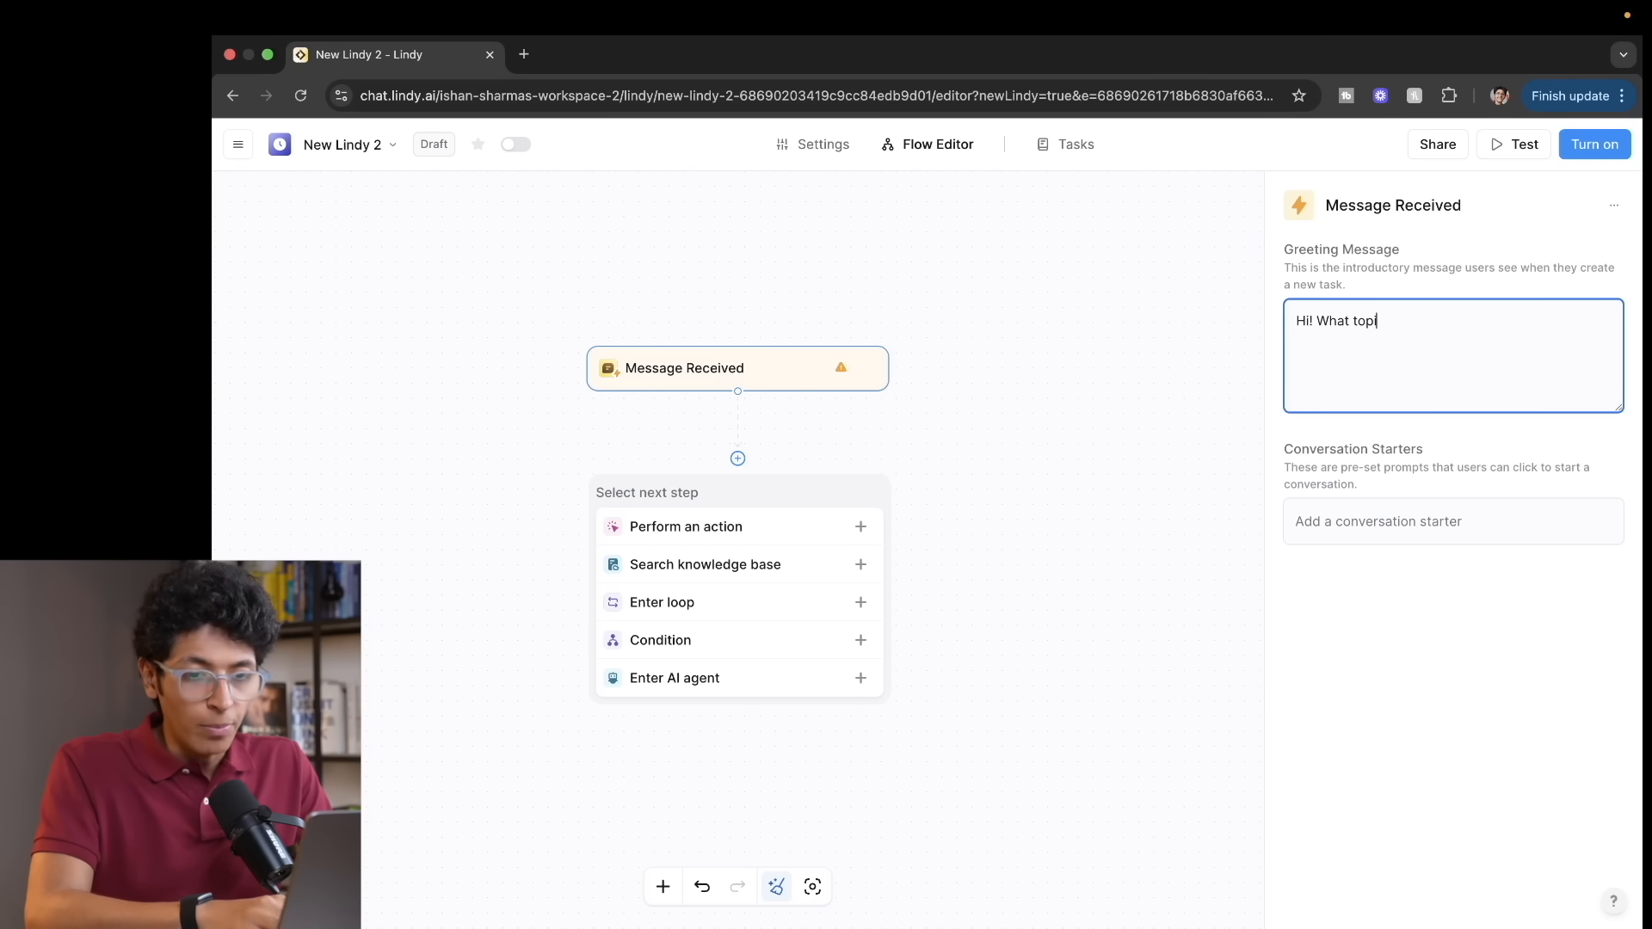
text(c do you wan t)
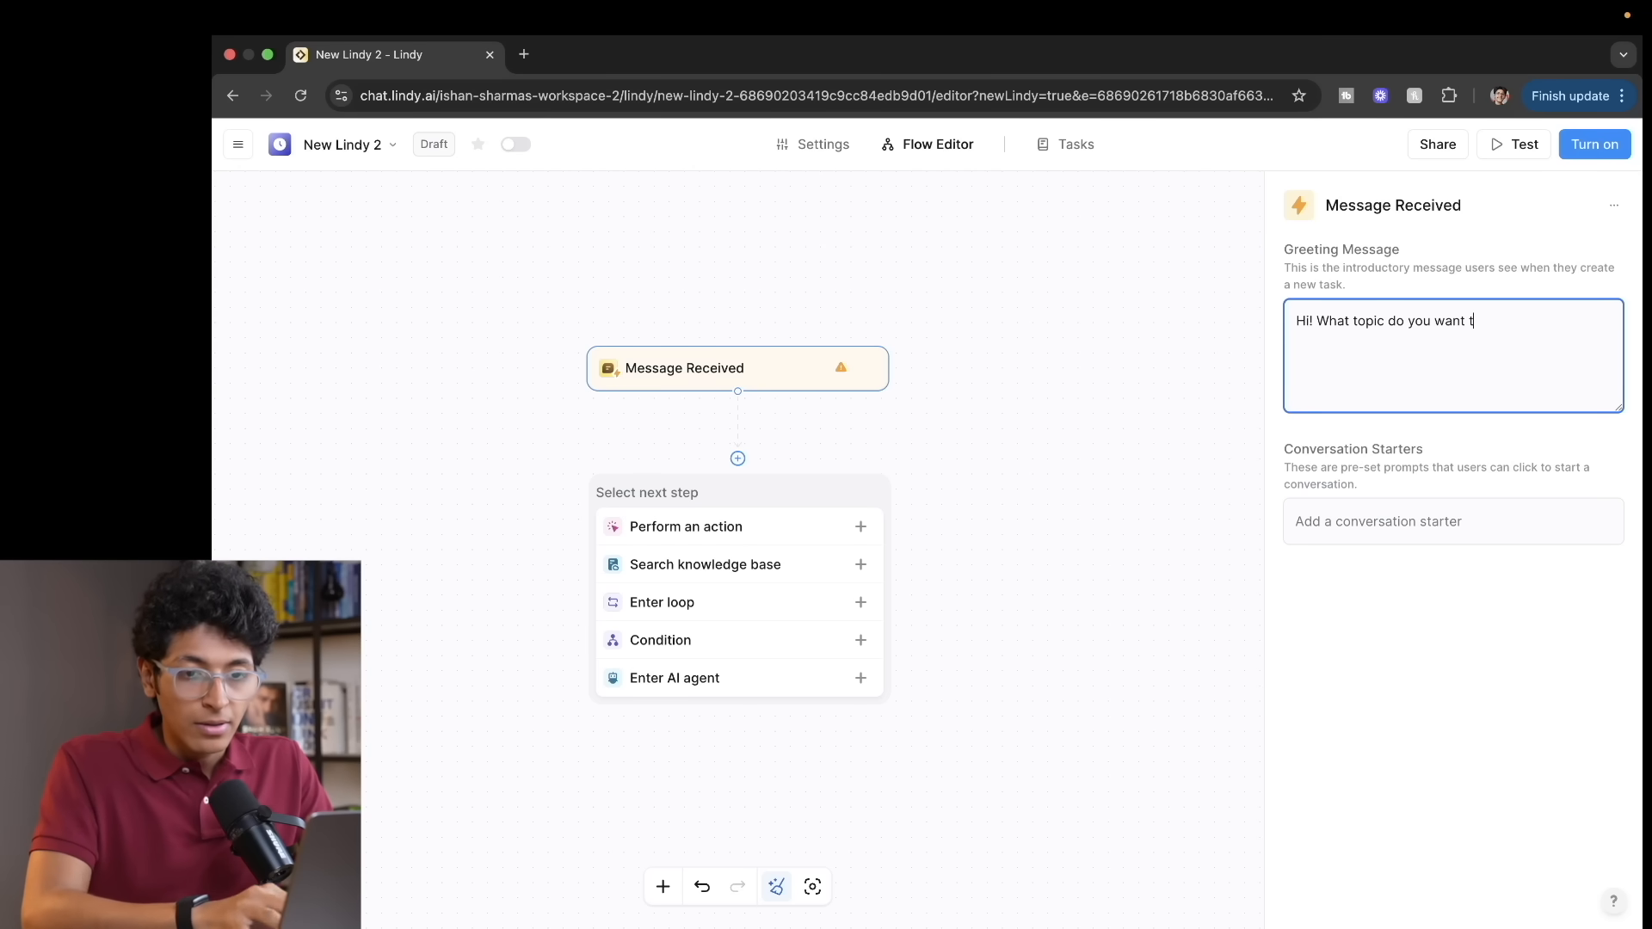
text( me to search the )
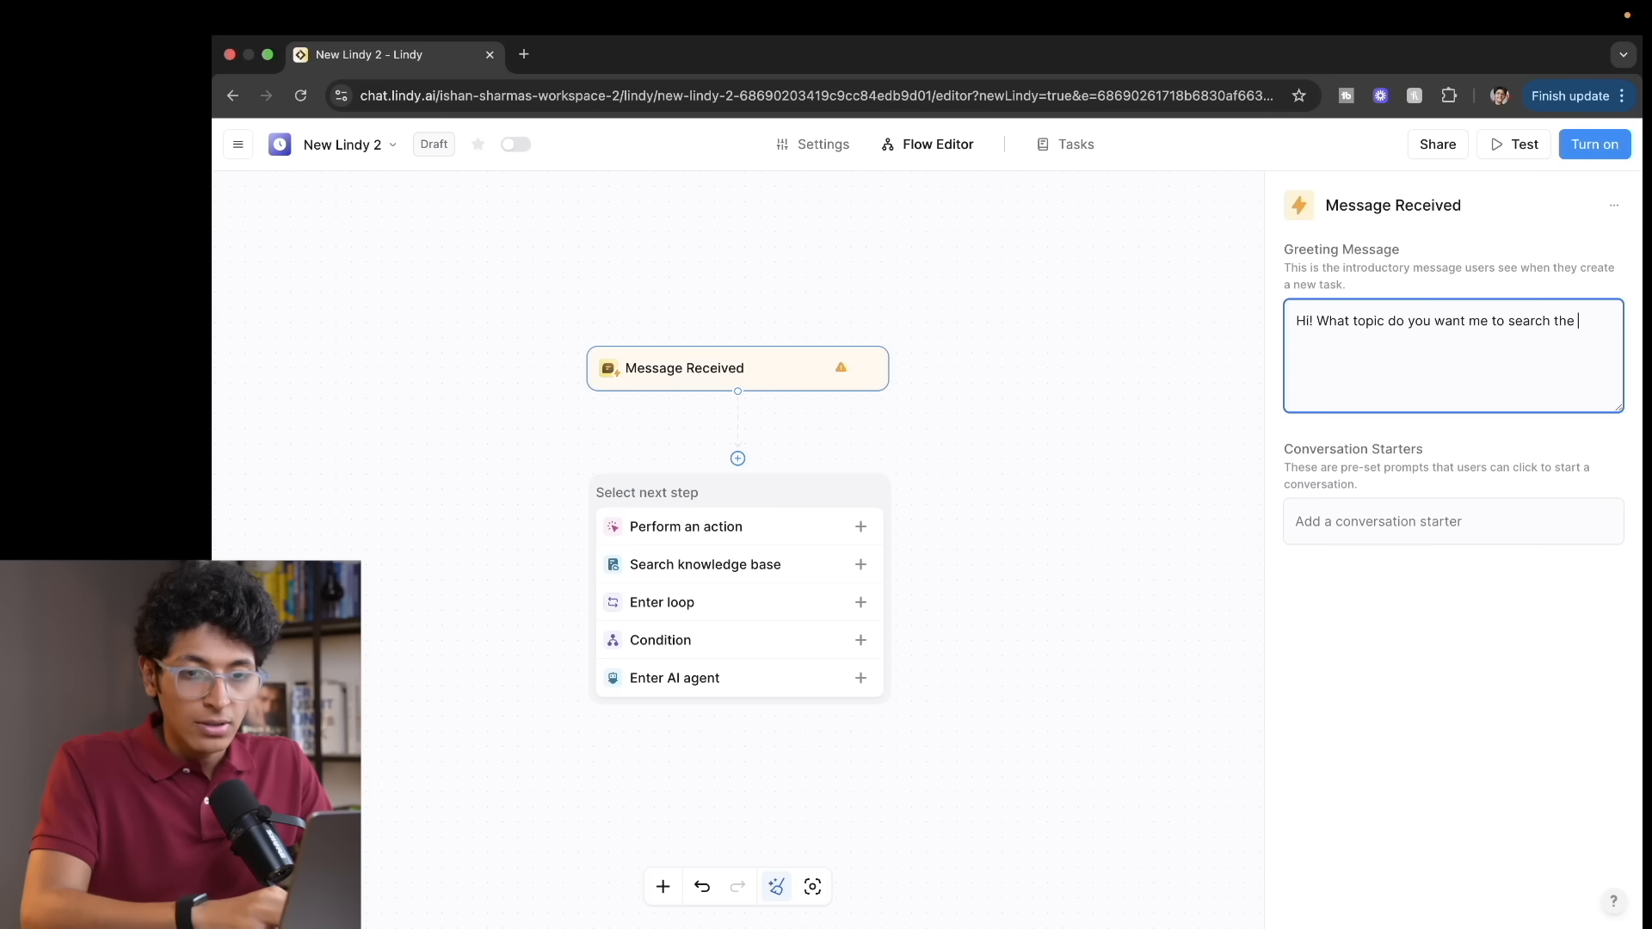
text(internet on?)
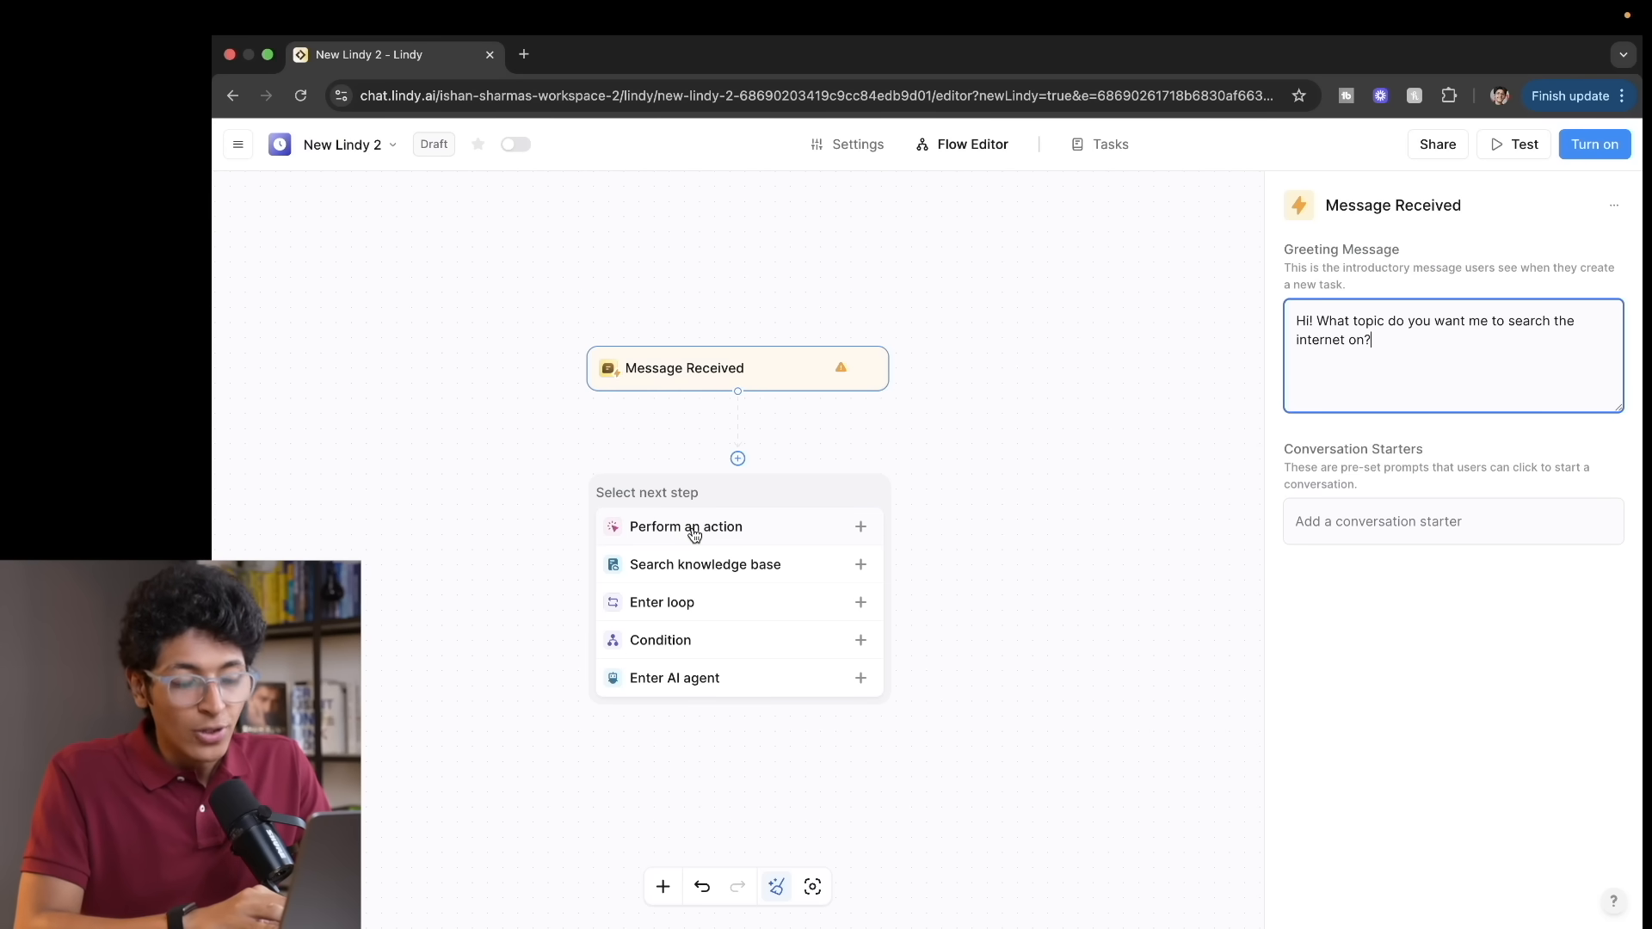
Step: Add the web browser action Search the Internet as the step following the Message Received trigger
click(695, 535)
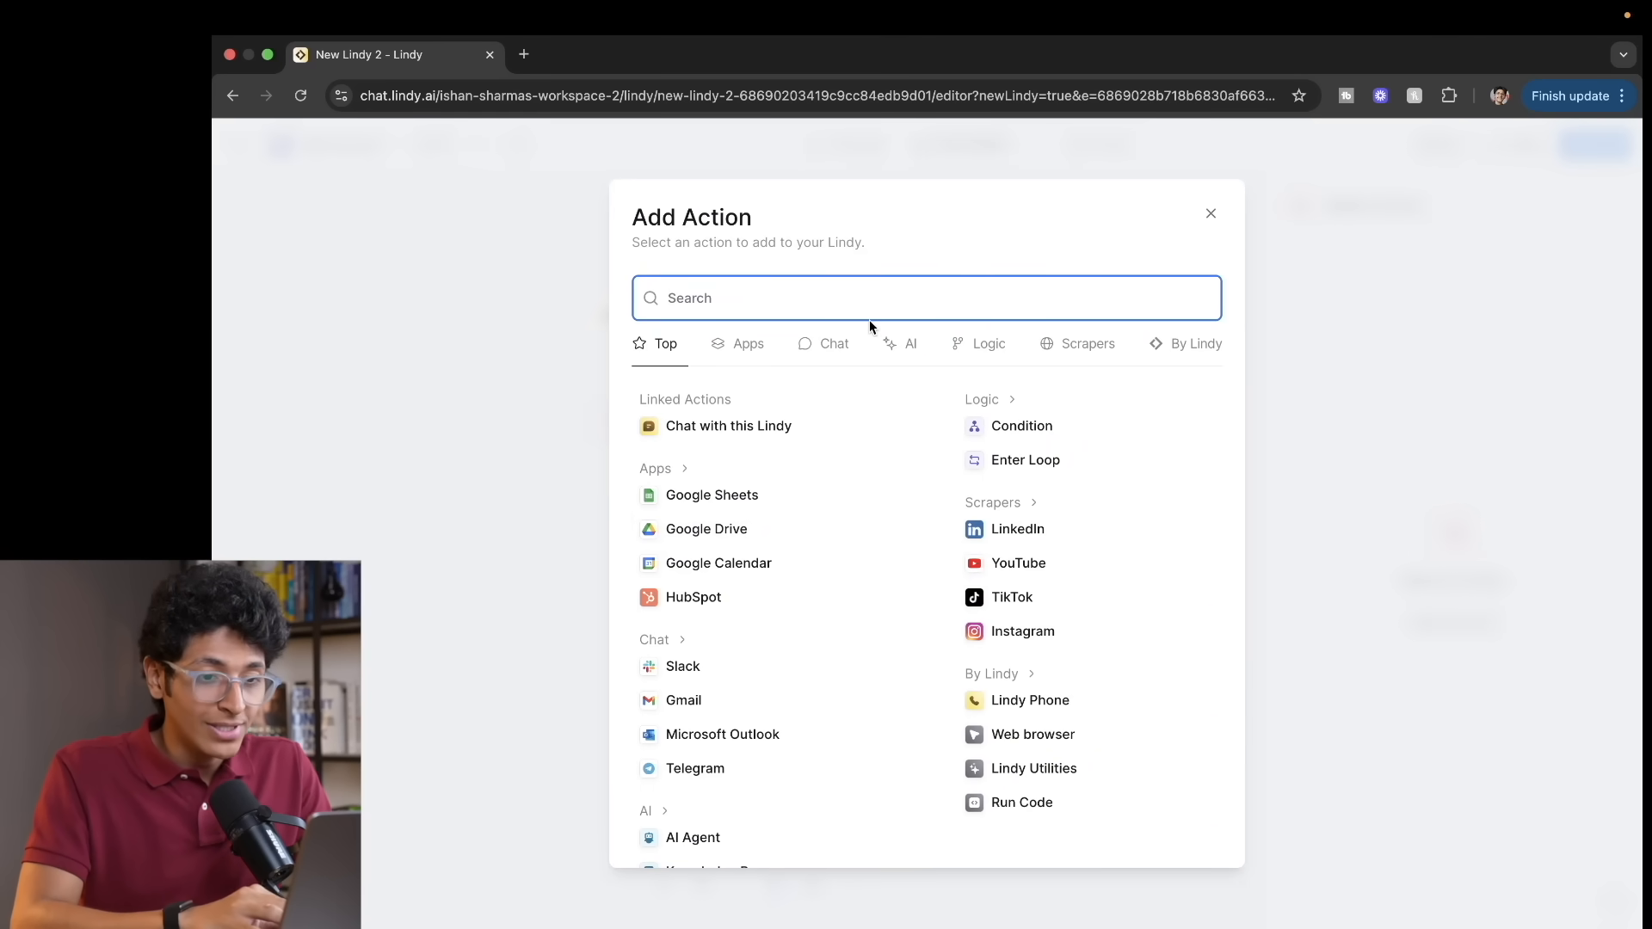
click(734, 347)
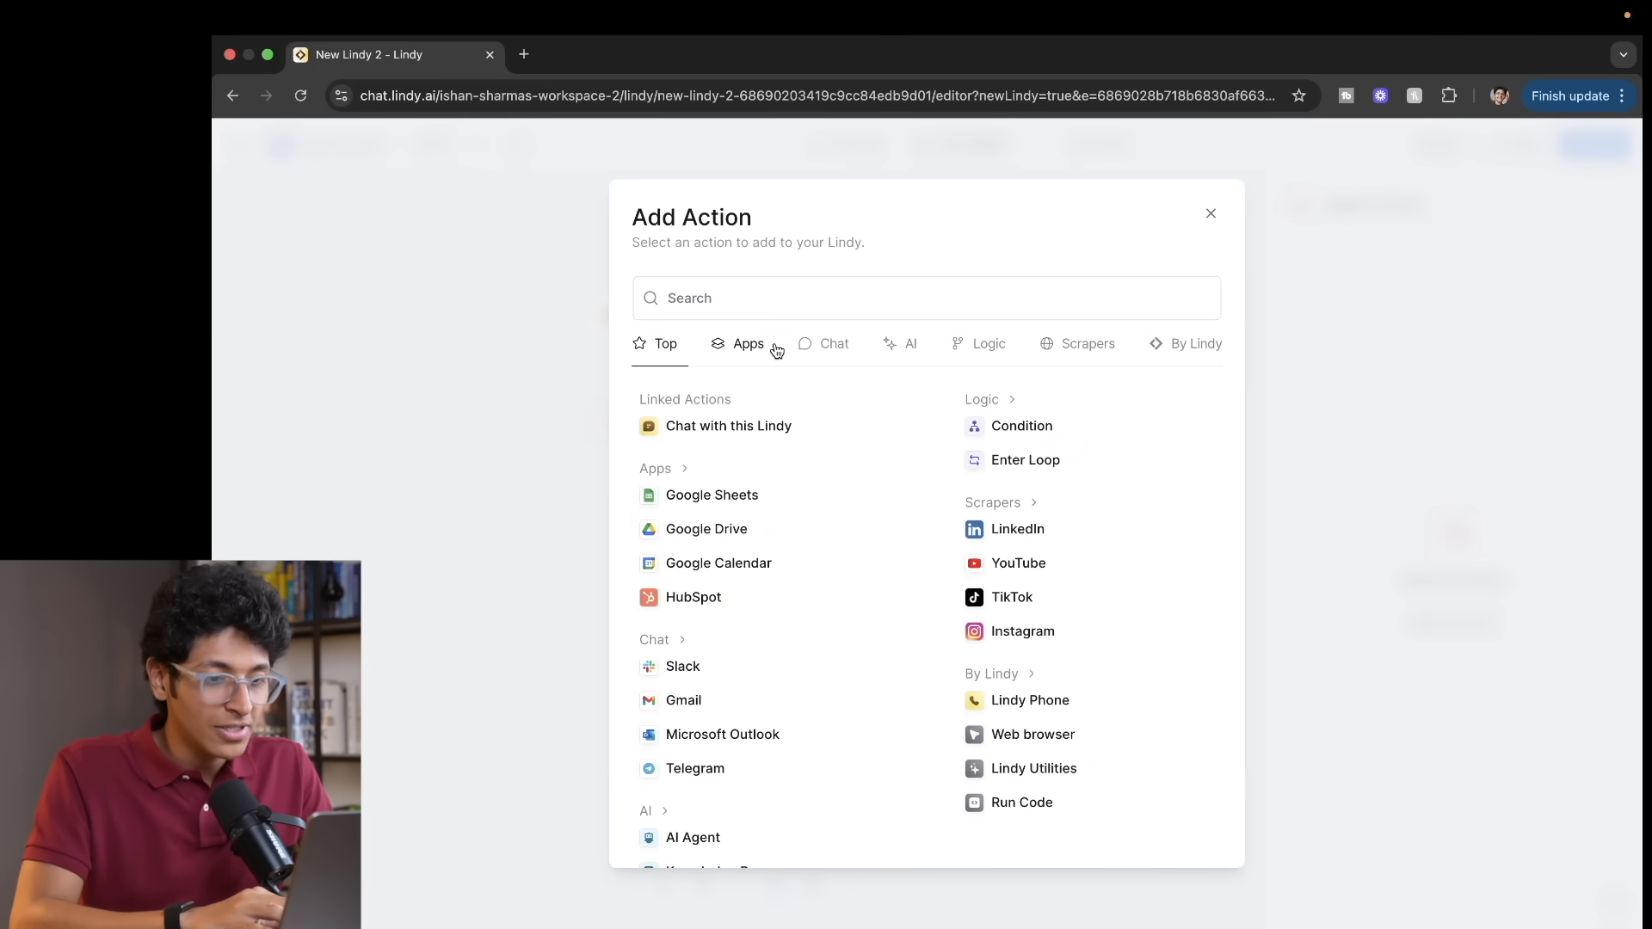
click(835, 347)
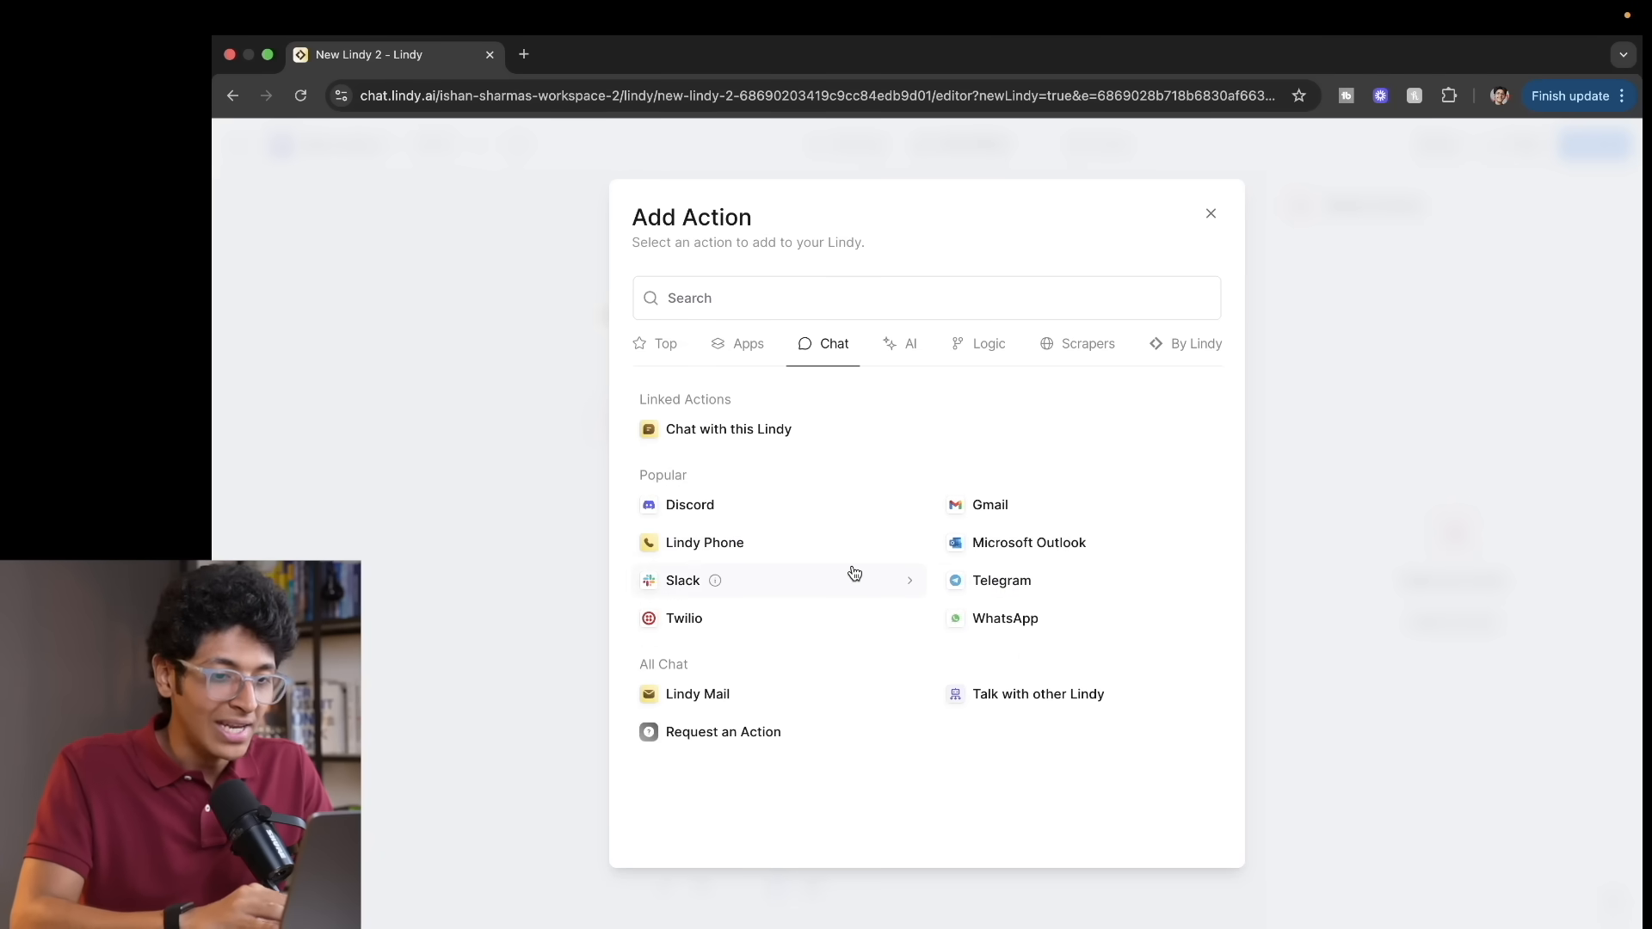
click(913, 357)
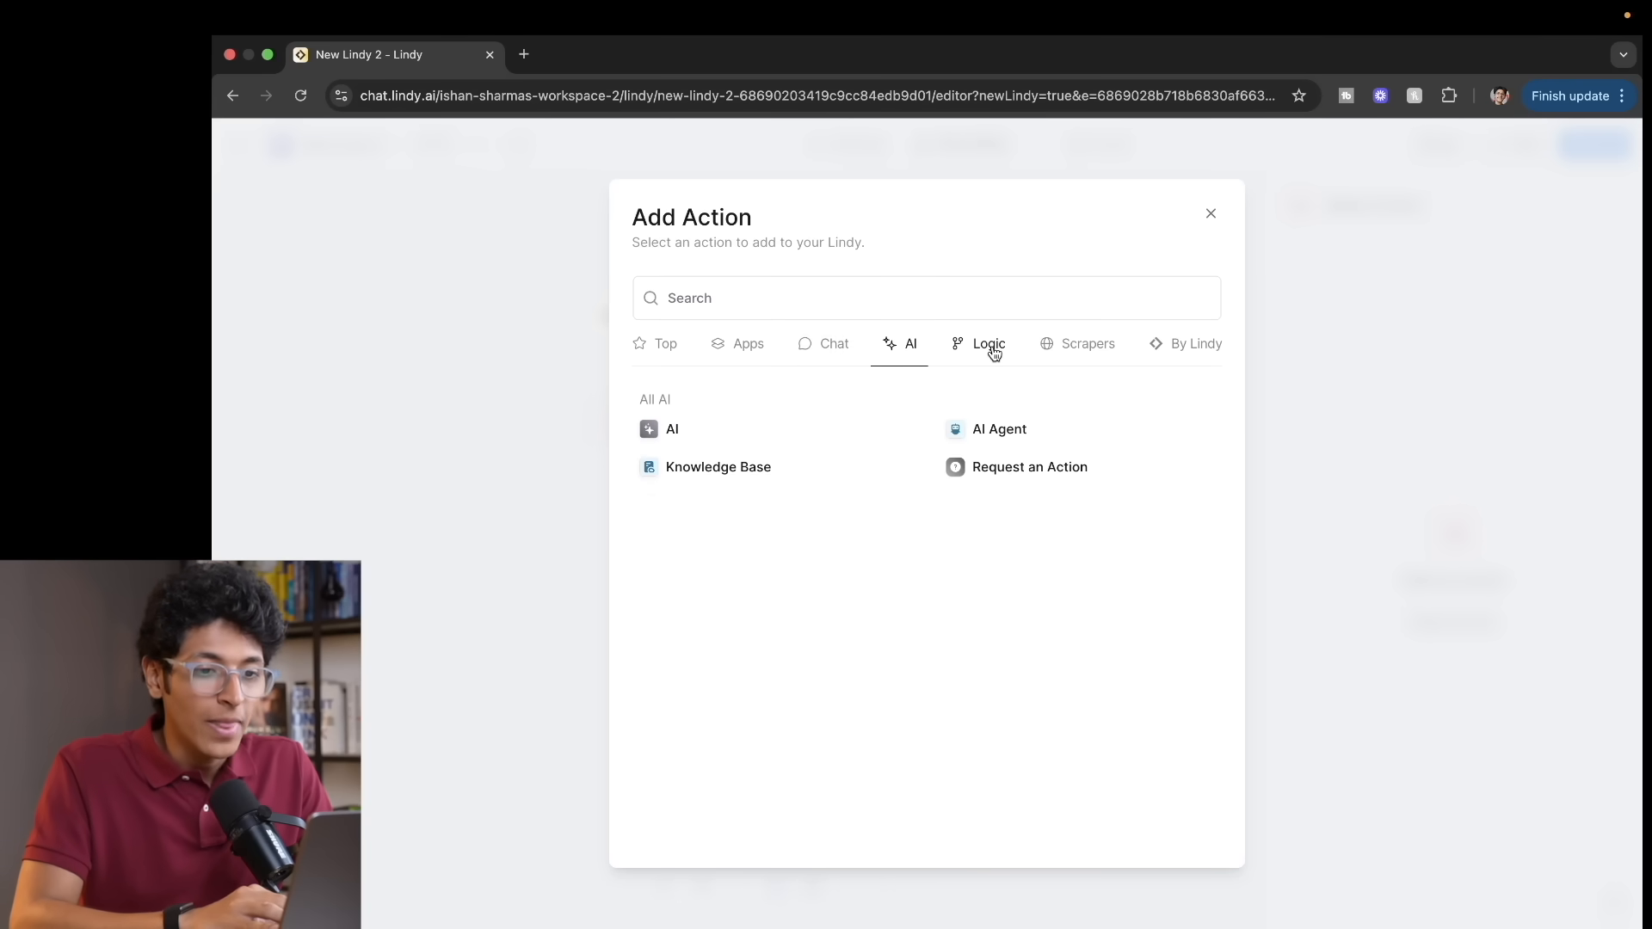
click(1067, 354)
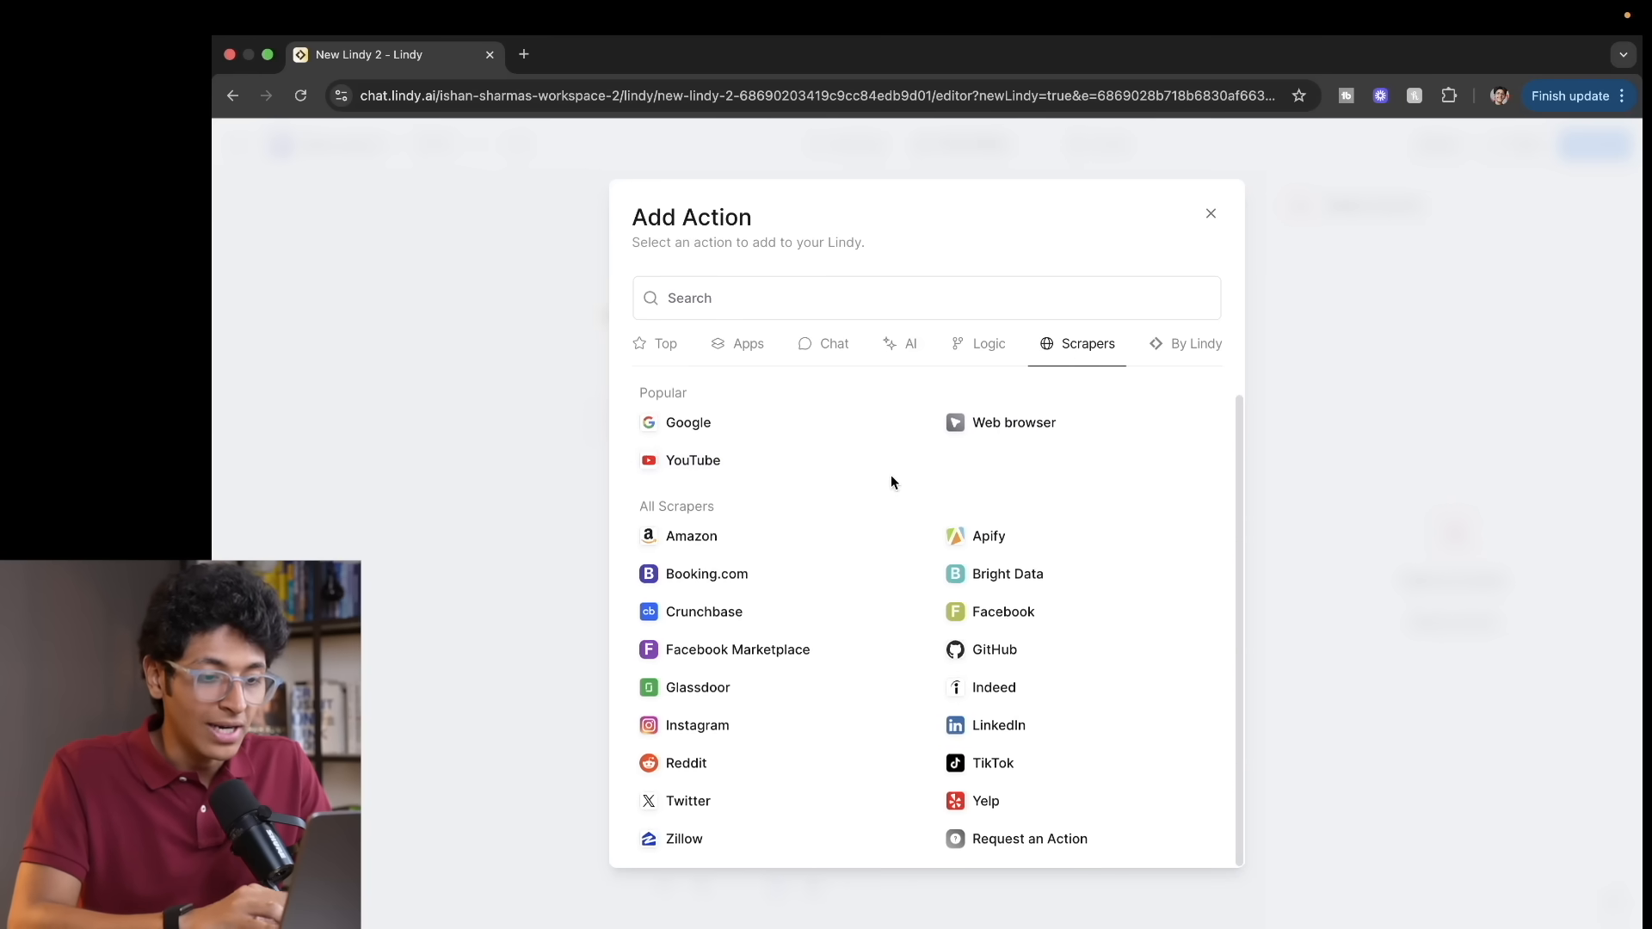
click(646, 358)
click(767, 308)
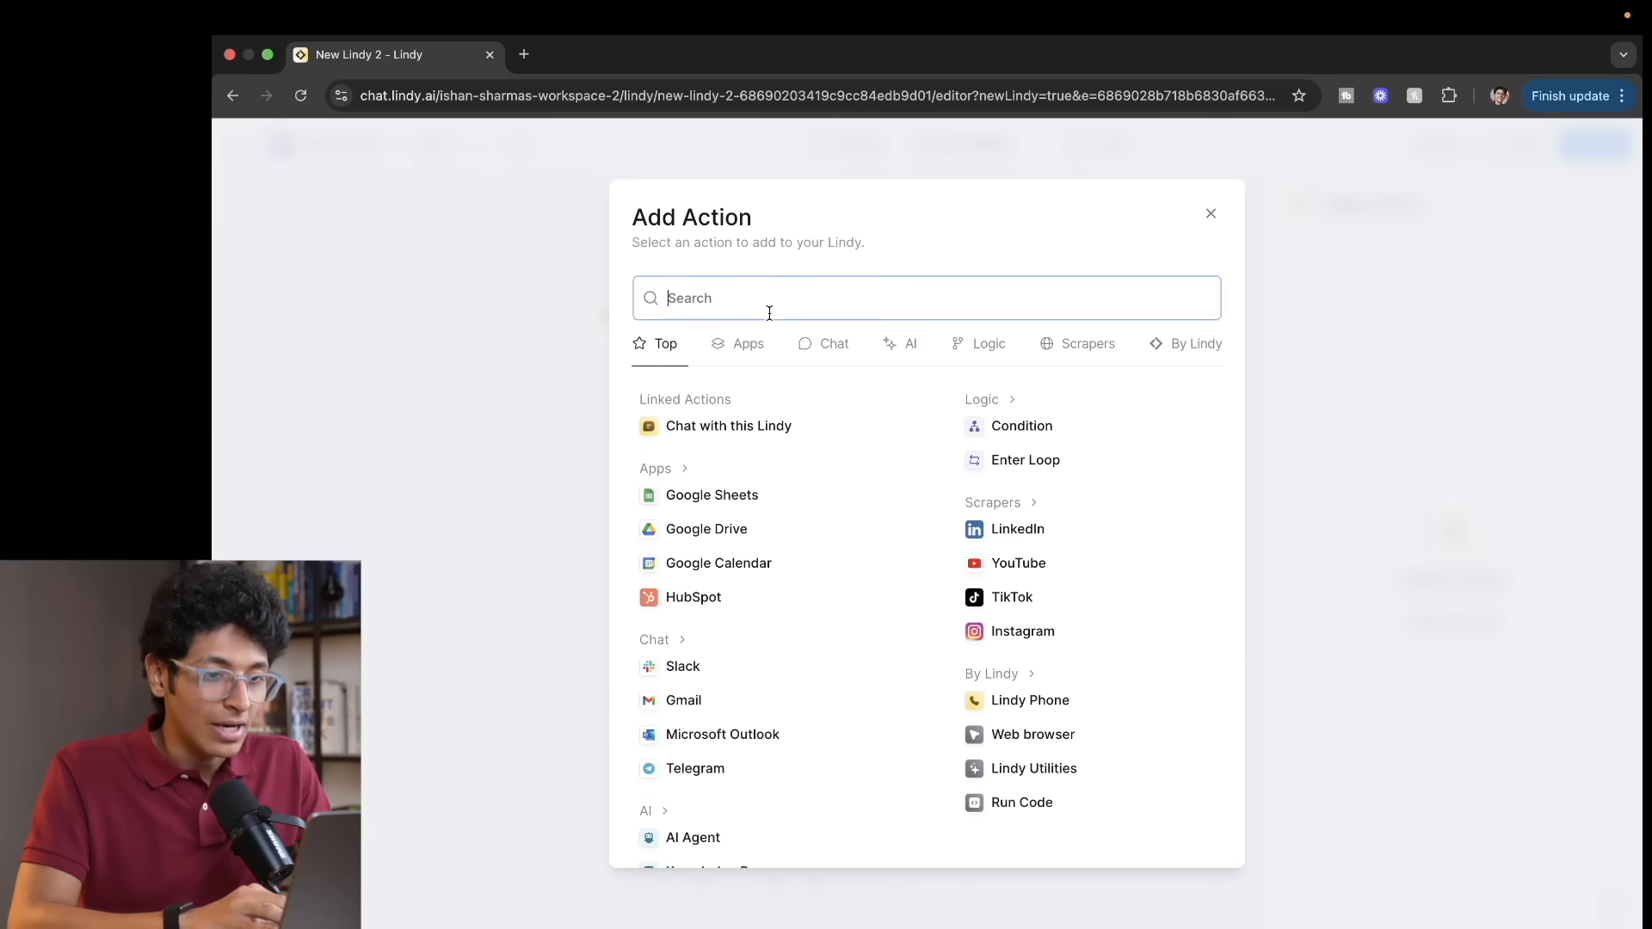
text(search the int)
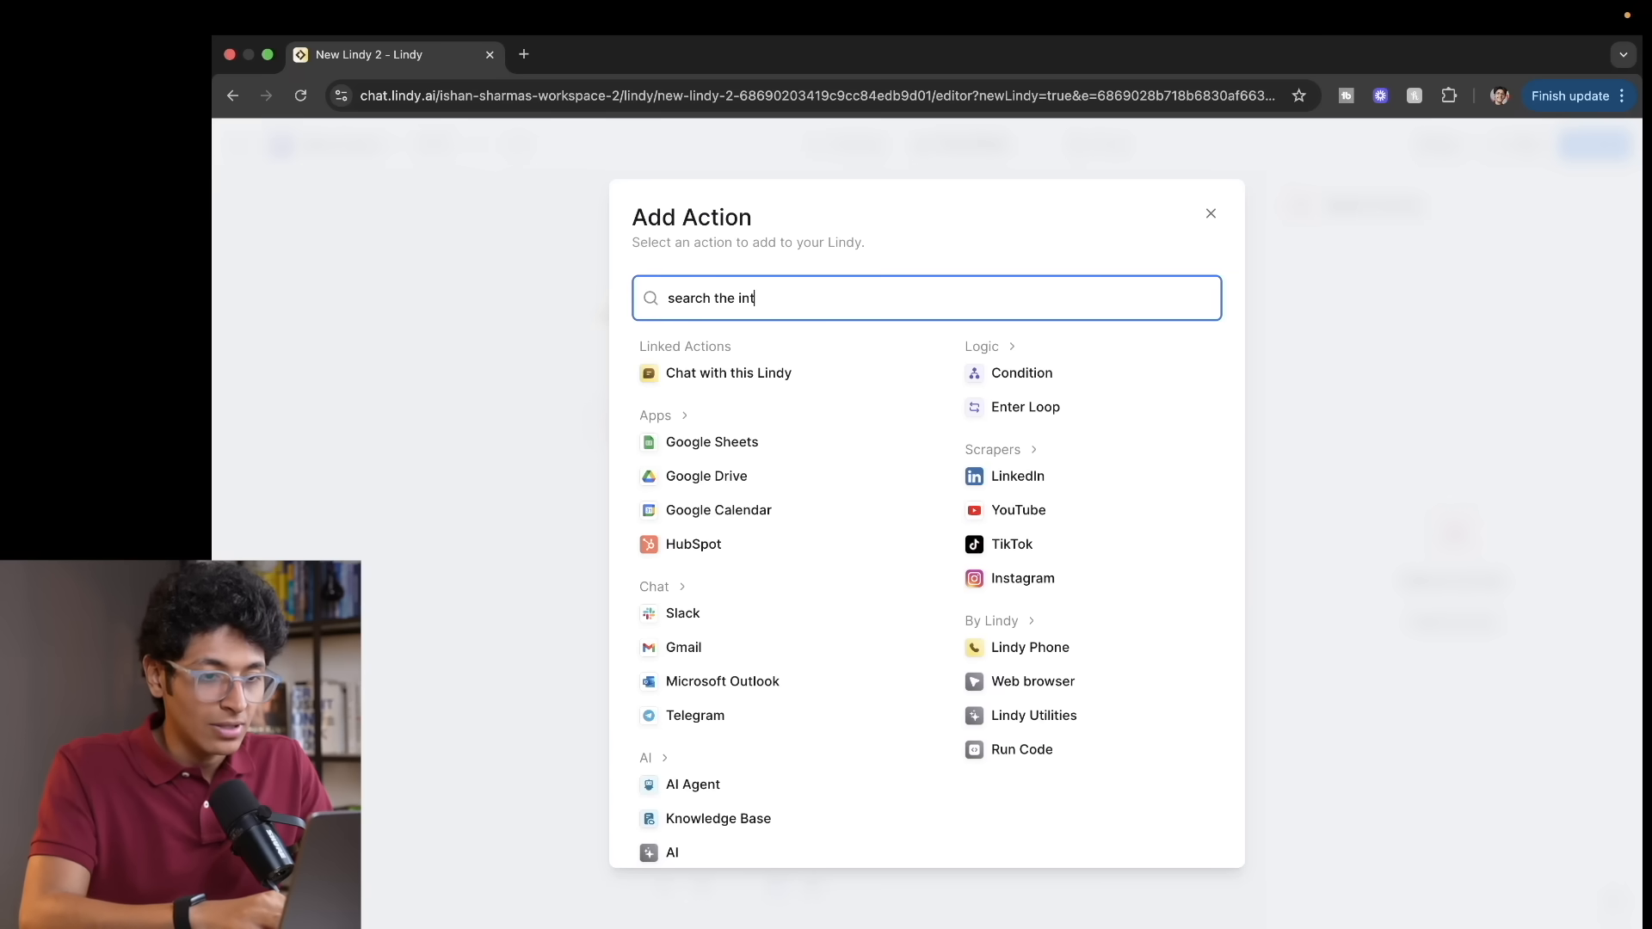
text(ernet)
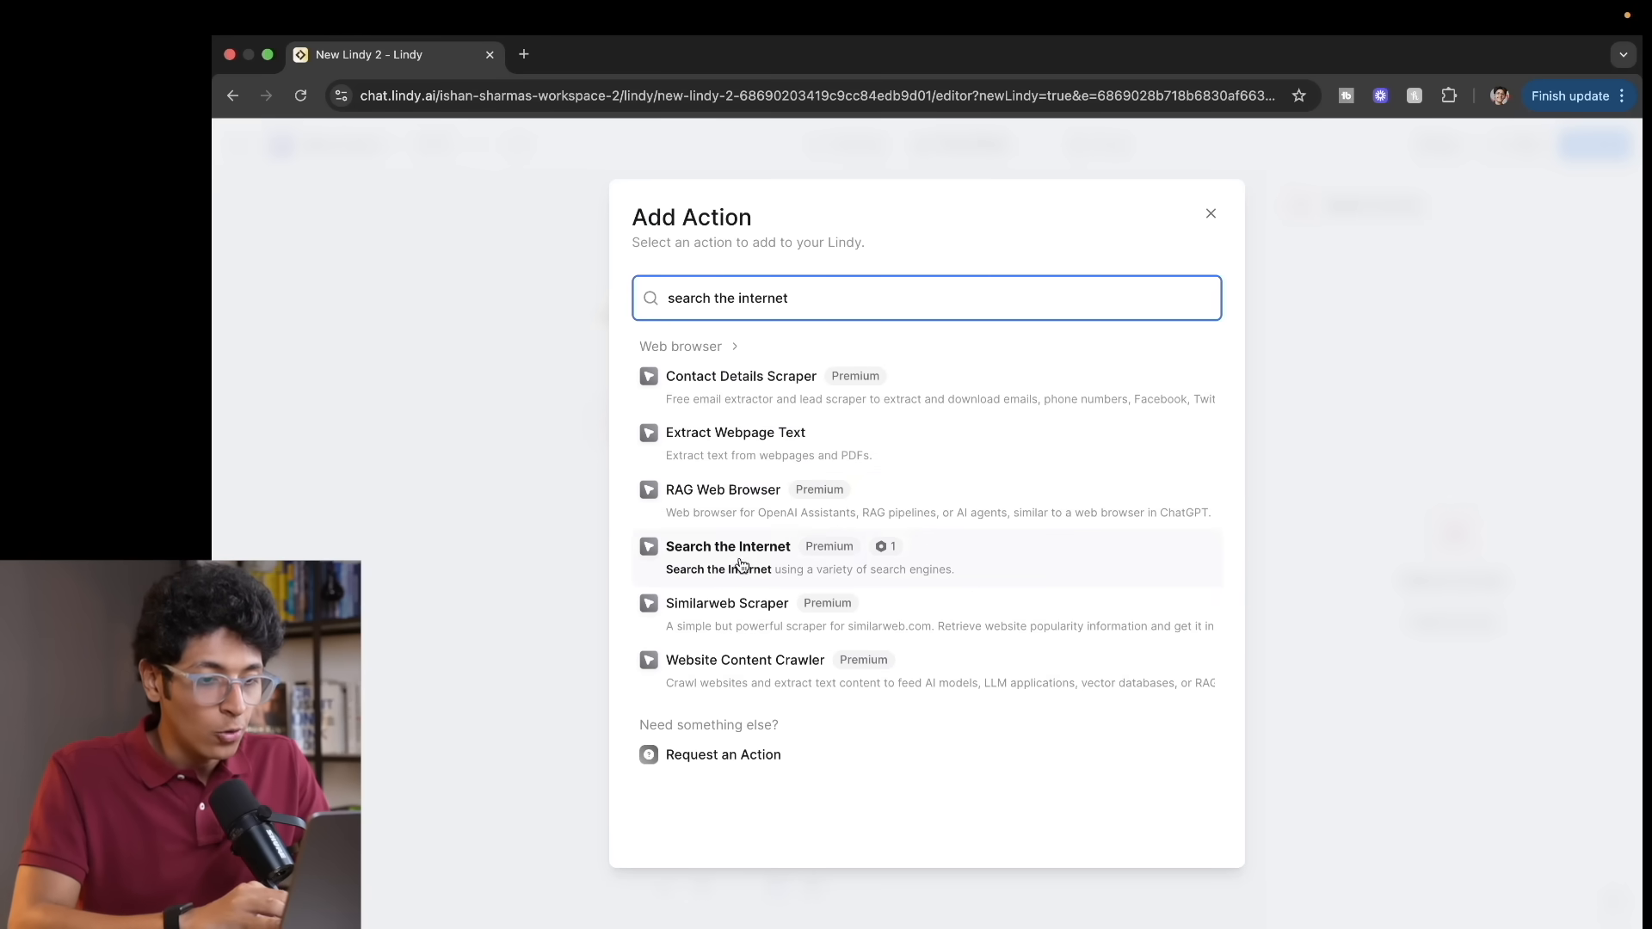
click(721, 547)
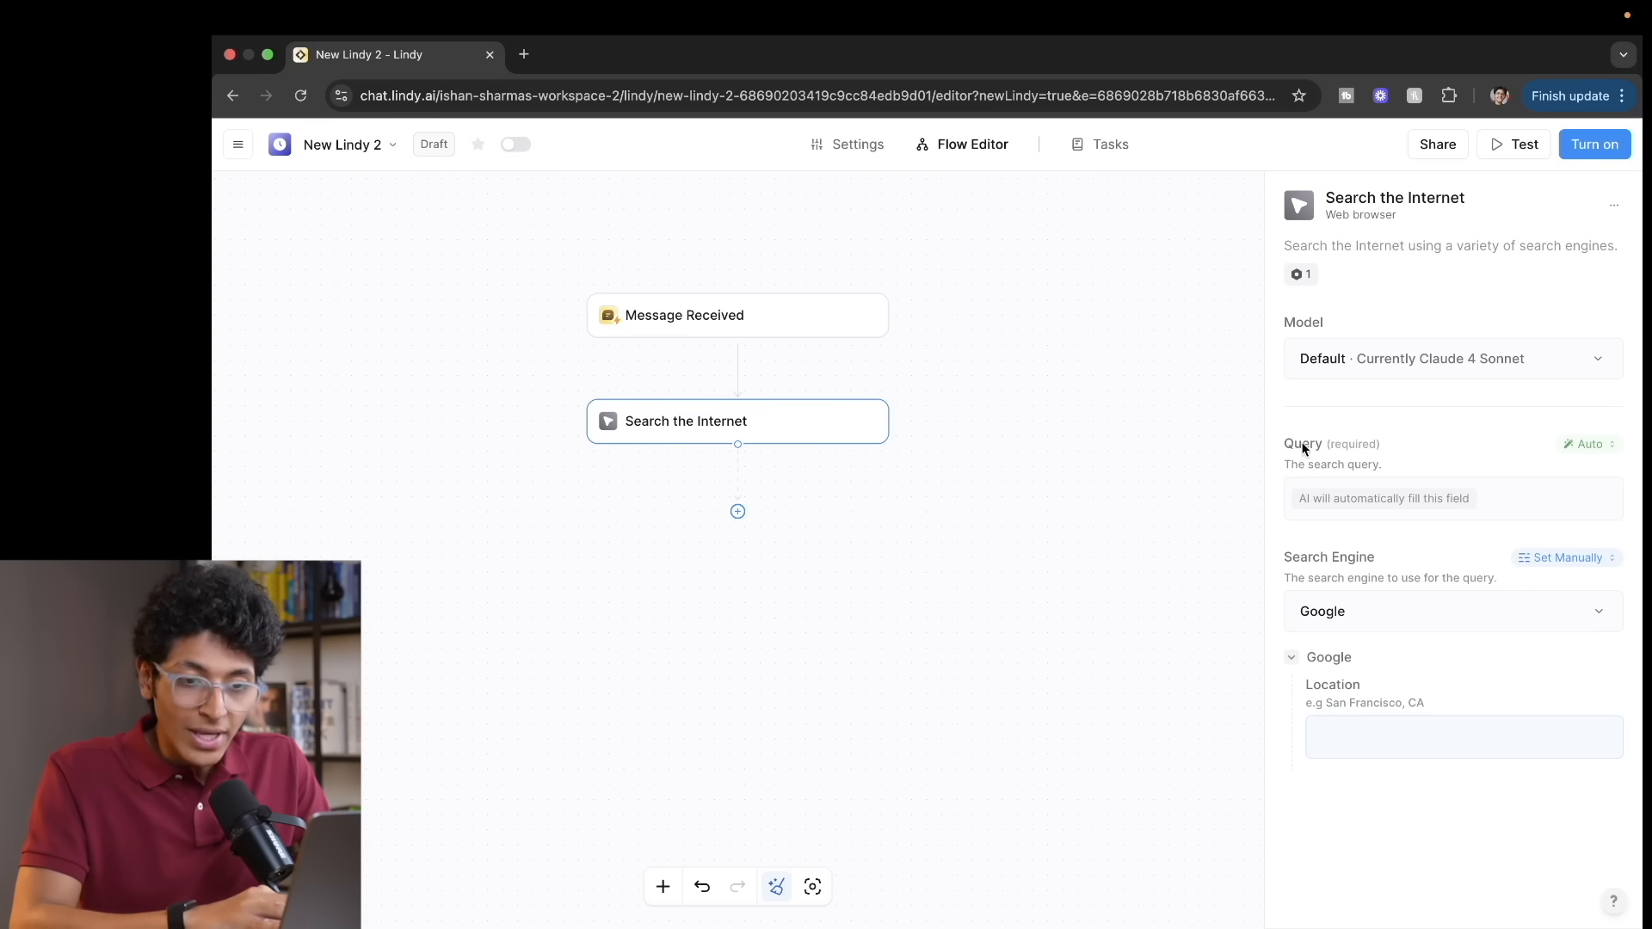
Step: Set the search query to Prompt AI with "For the given topic, search the latest reddit forums and combine all the info in a simple bulleted list."
click(1421, 505)
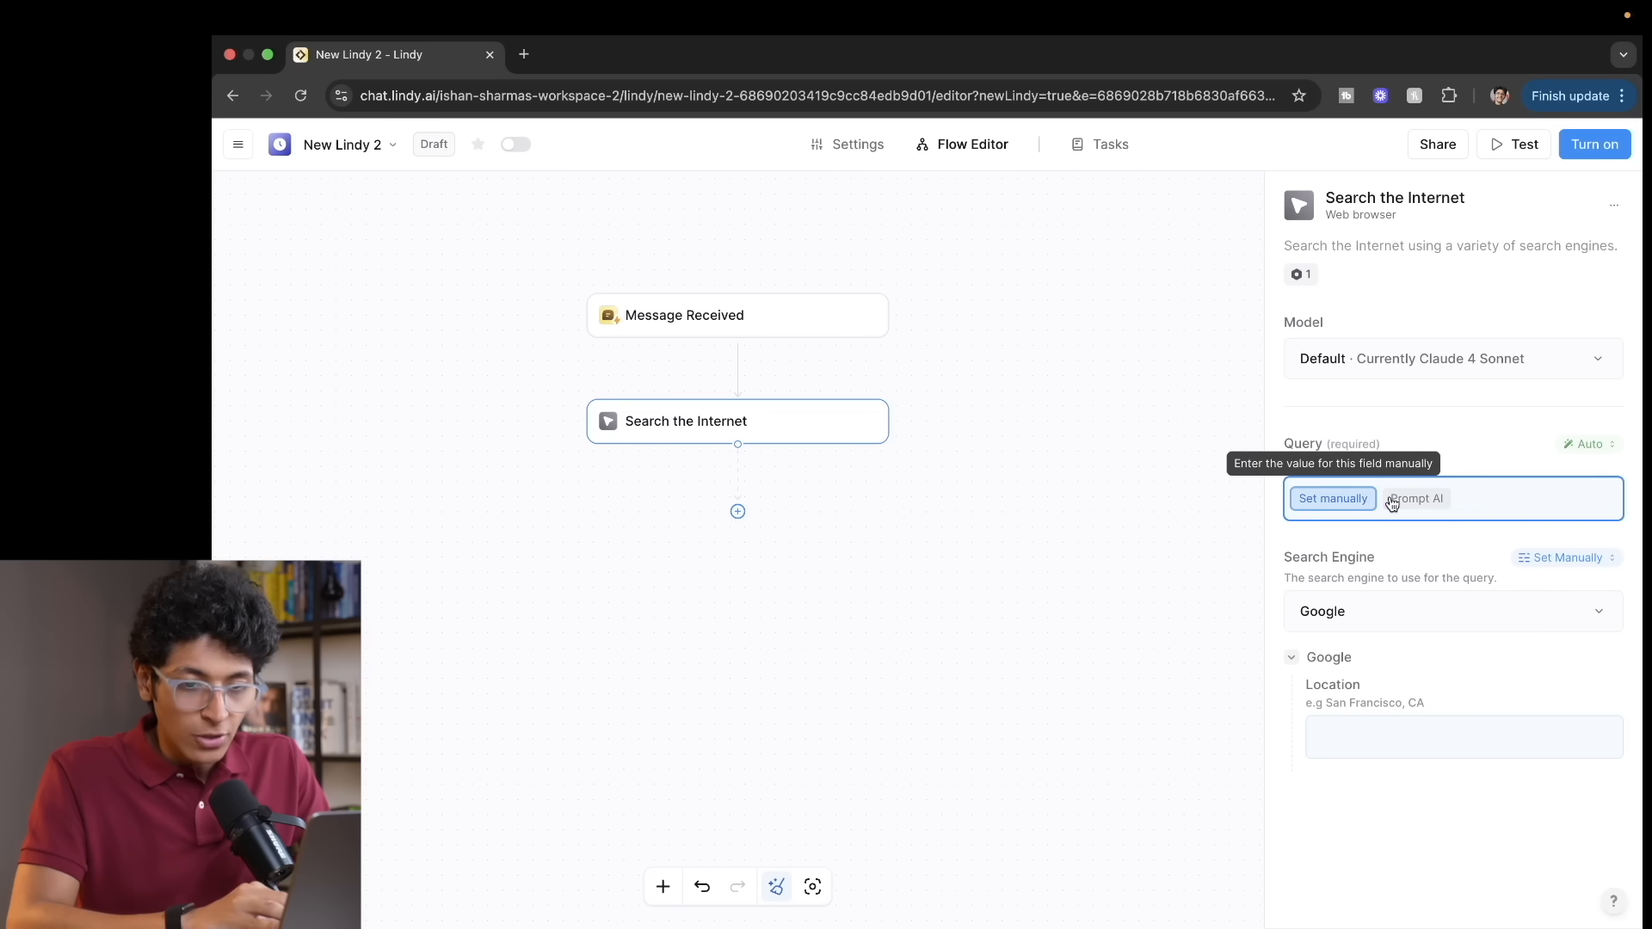
click(1418, 500)
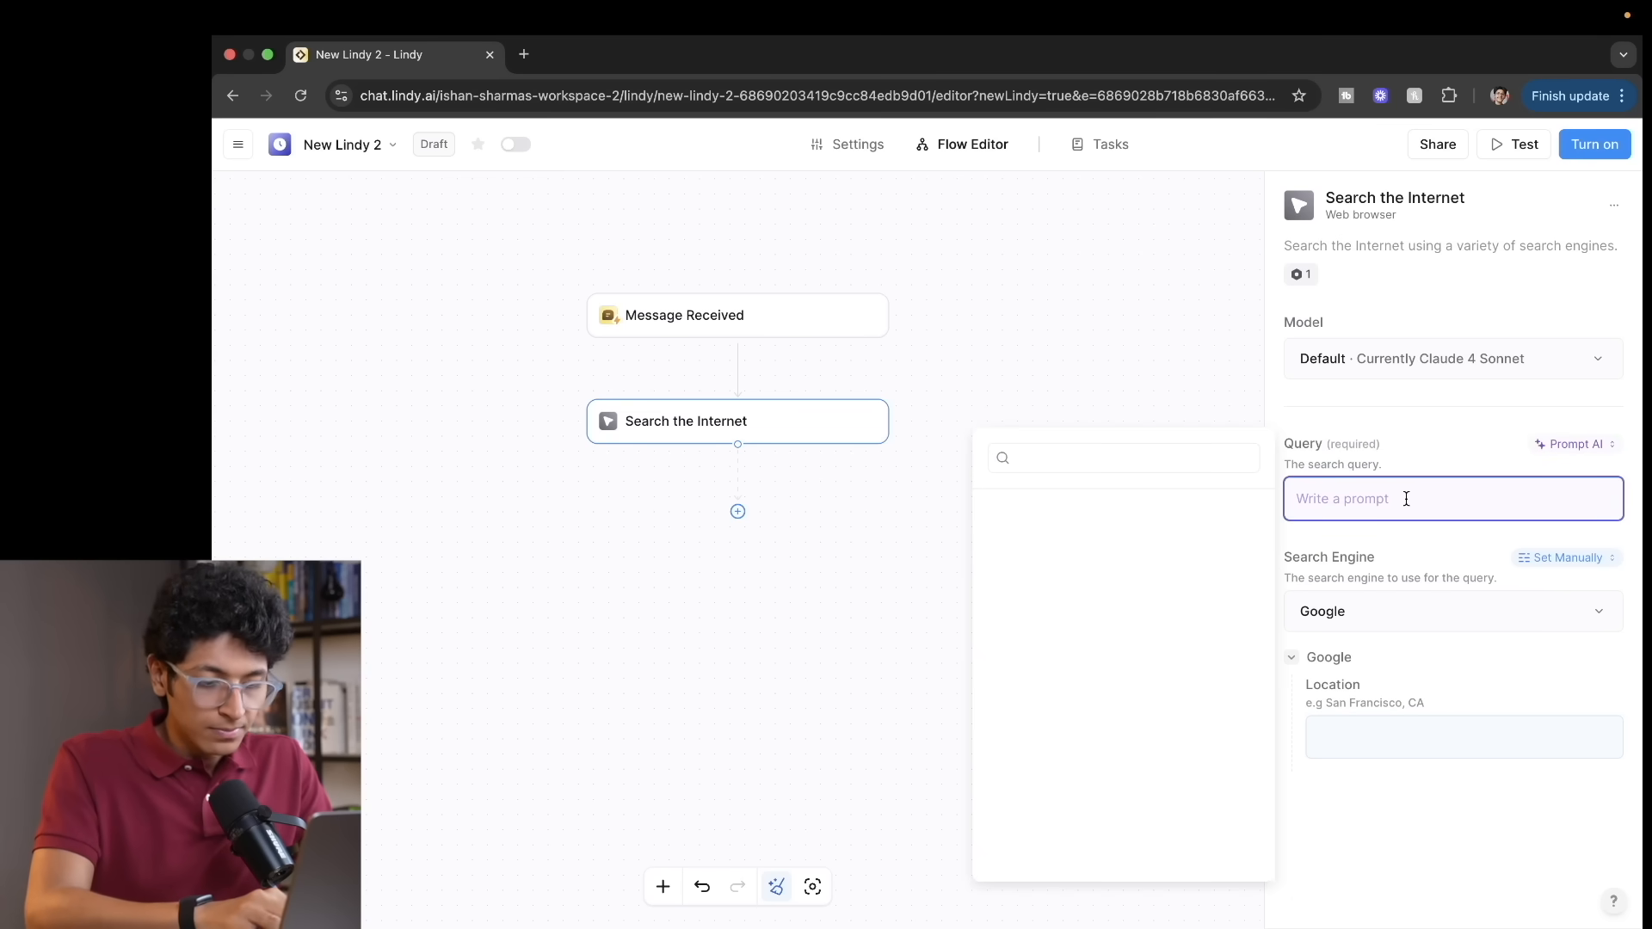
text(For the given t)
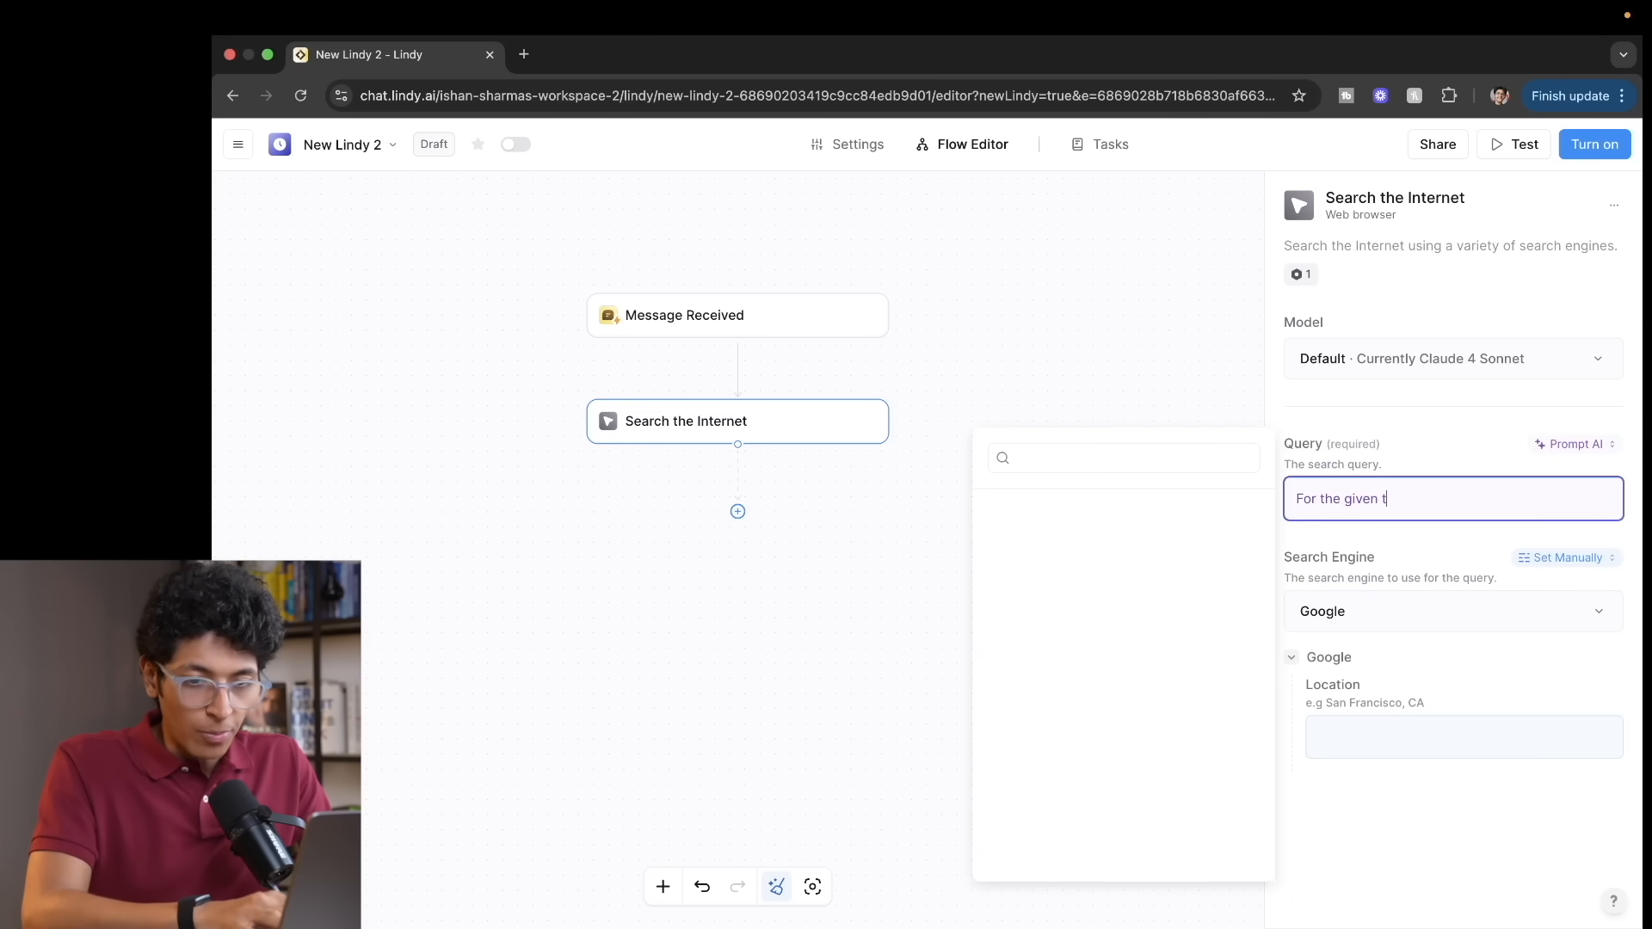
text(opic, search the latest redd)
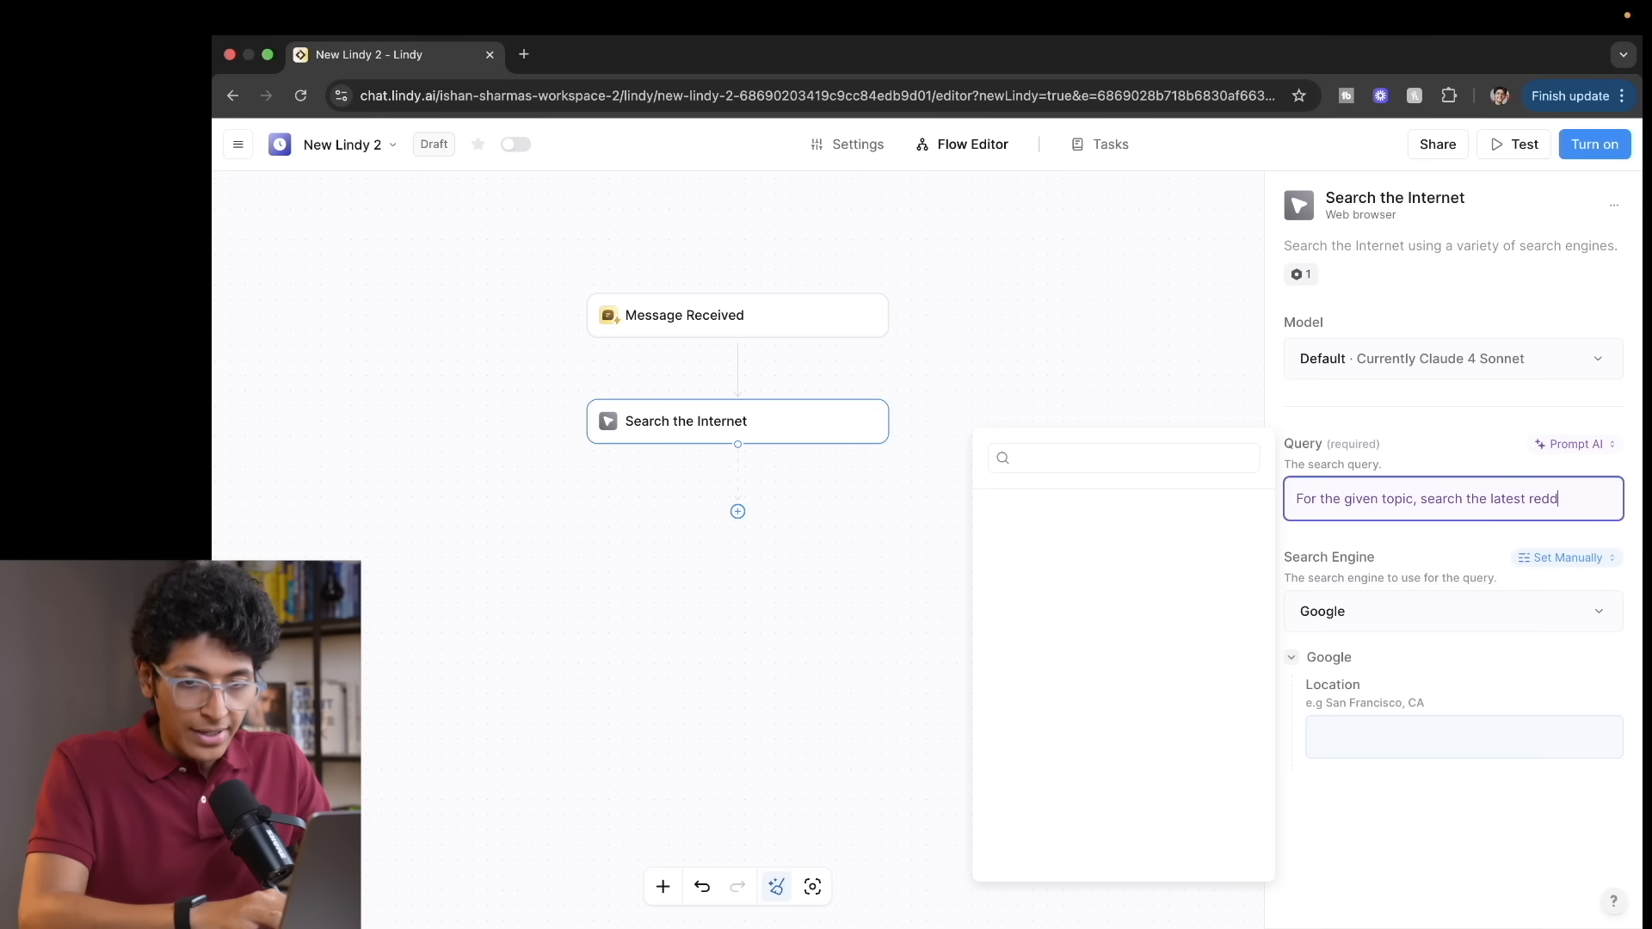
text(it forums and combine all the info)
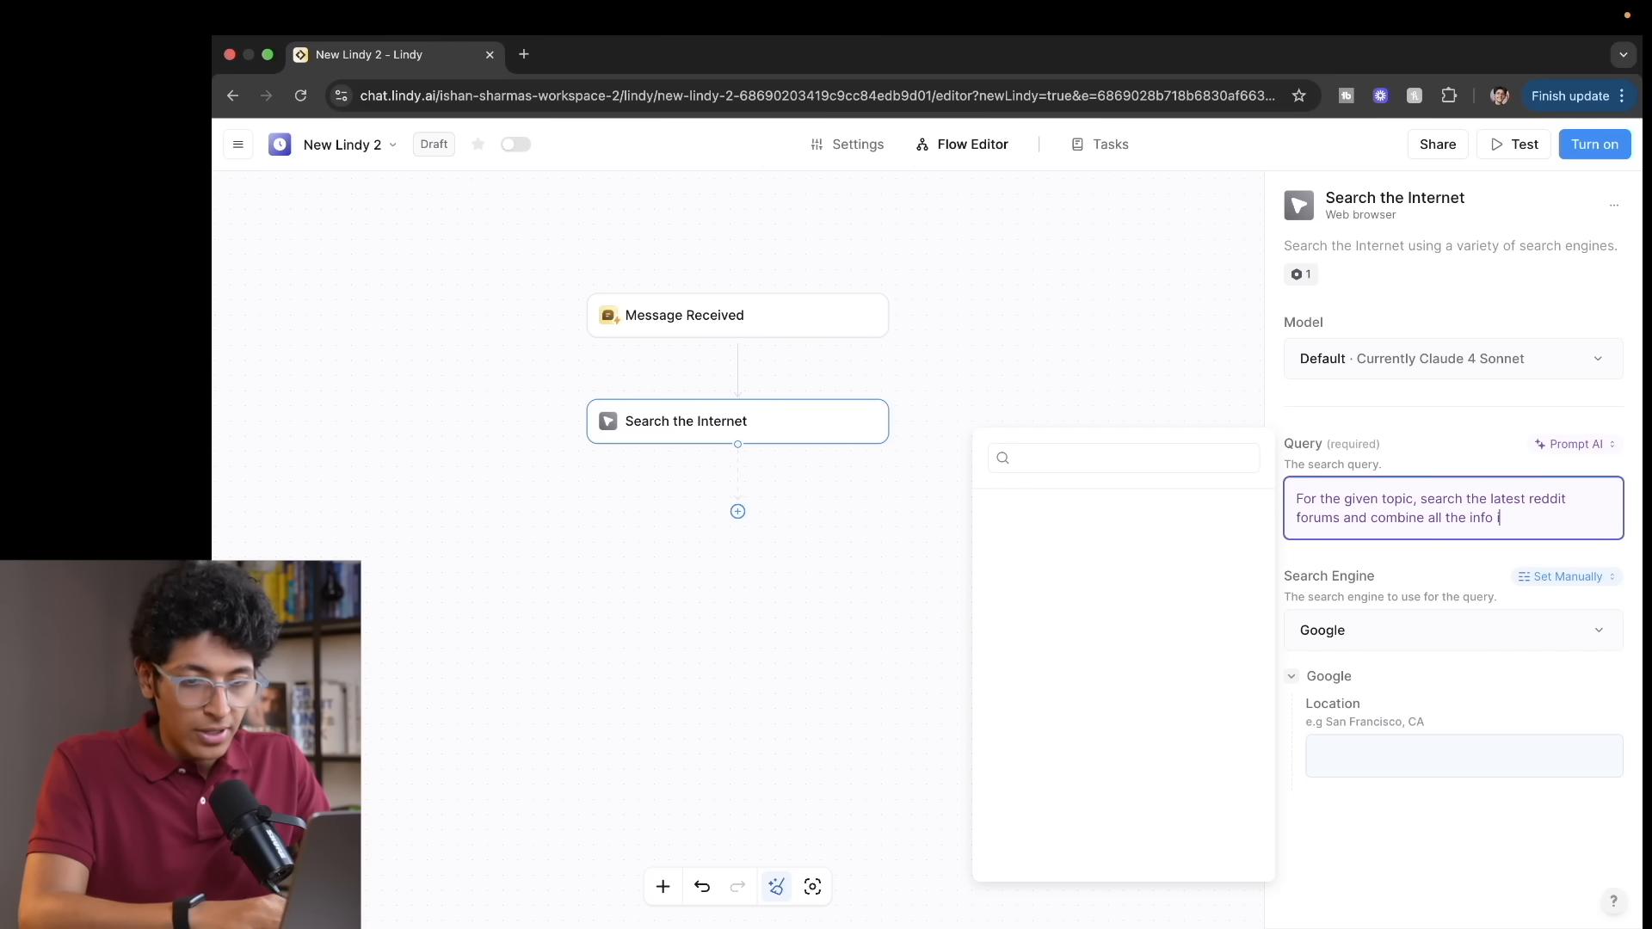
text(imple )
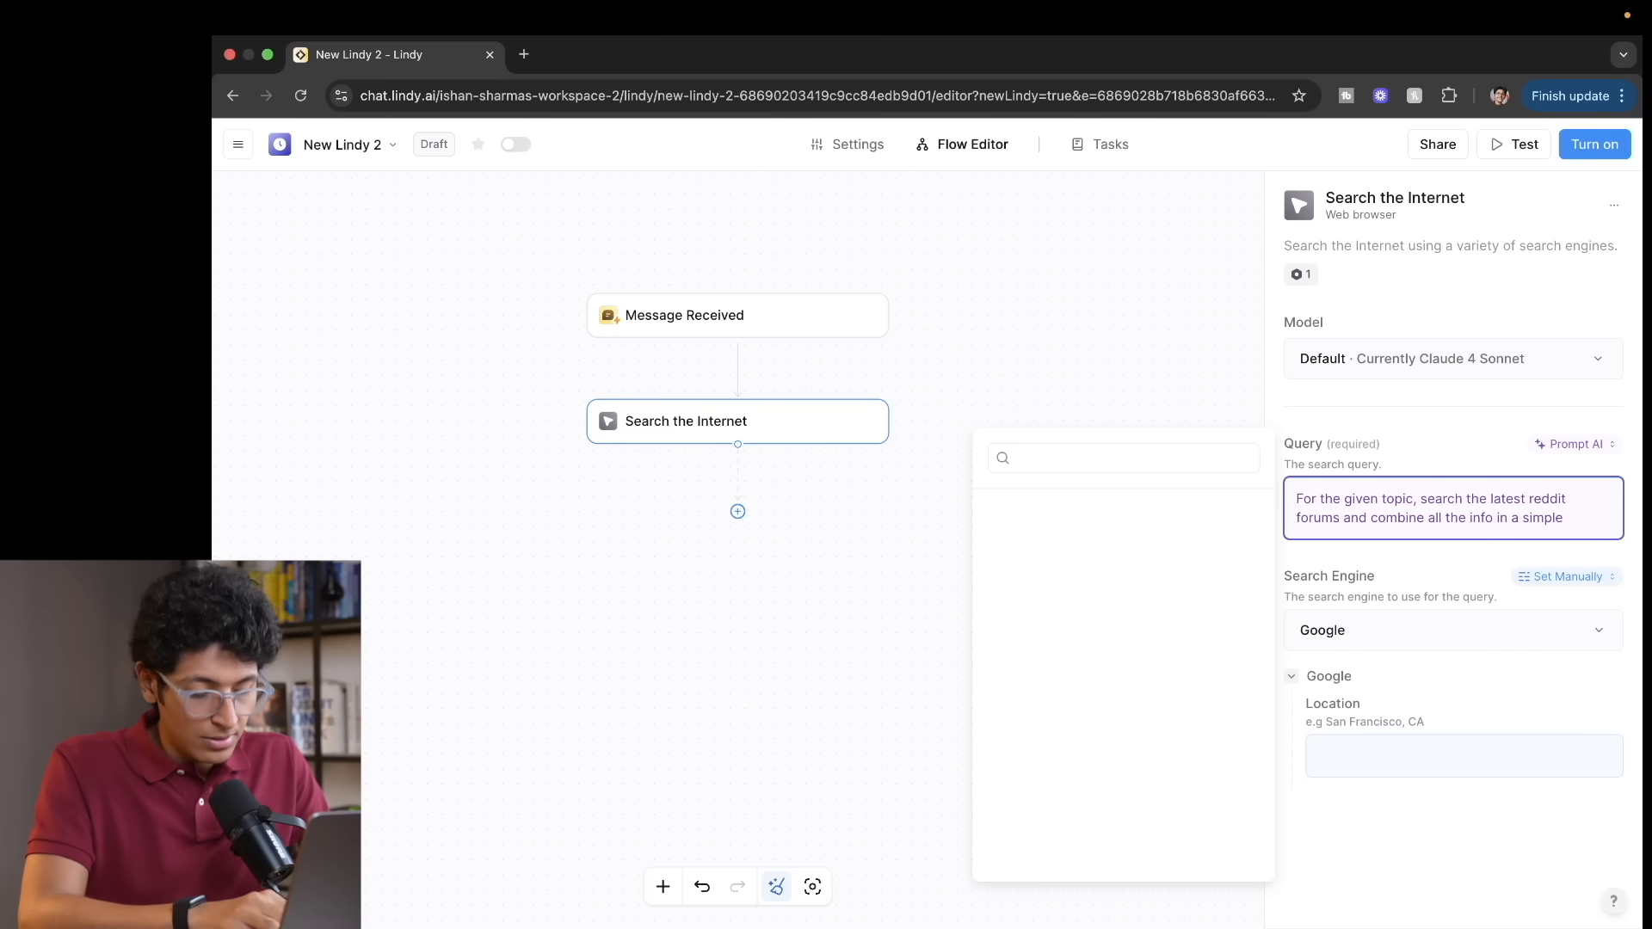
text(bullet)
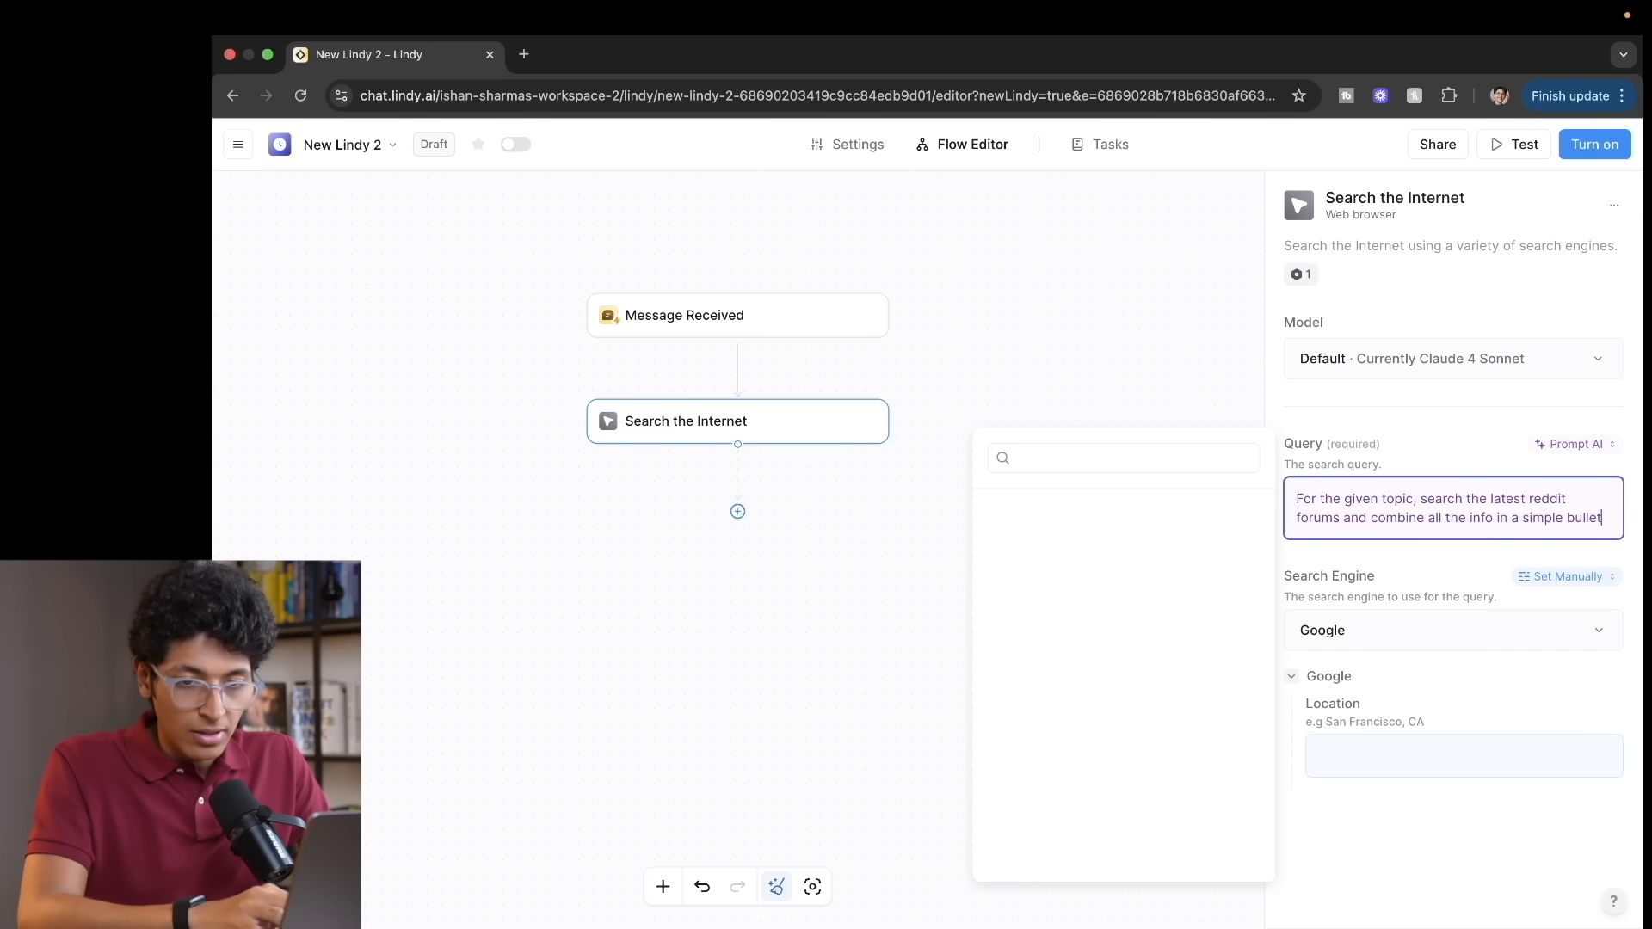
text(ed list.)
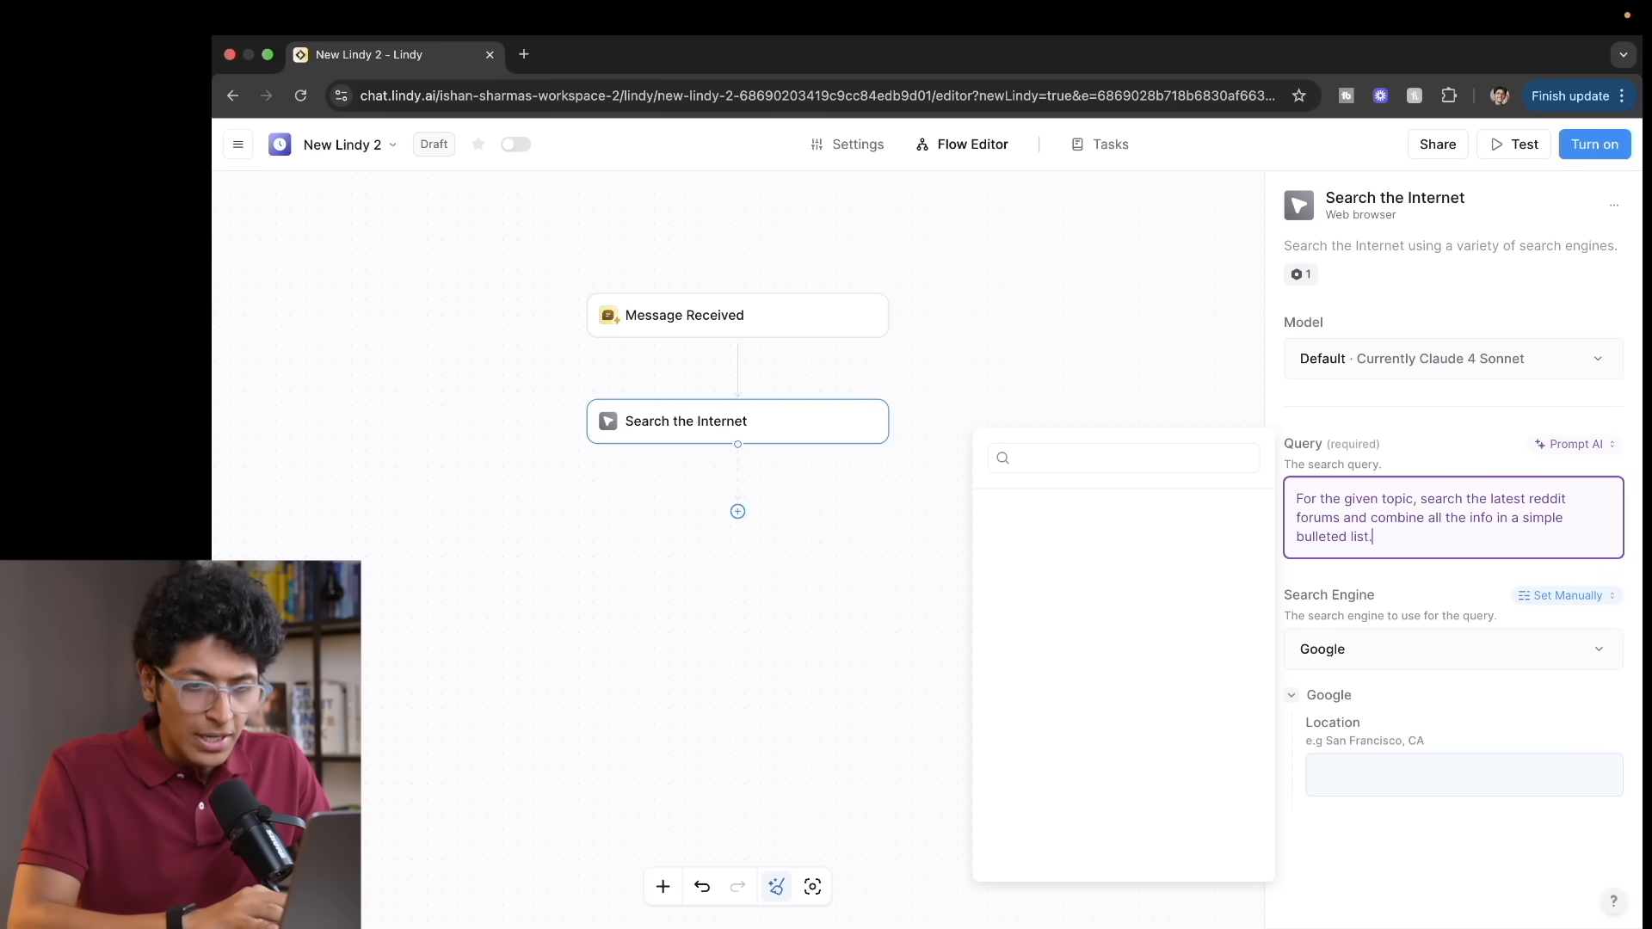
click(1391, 573)
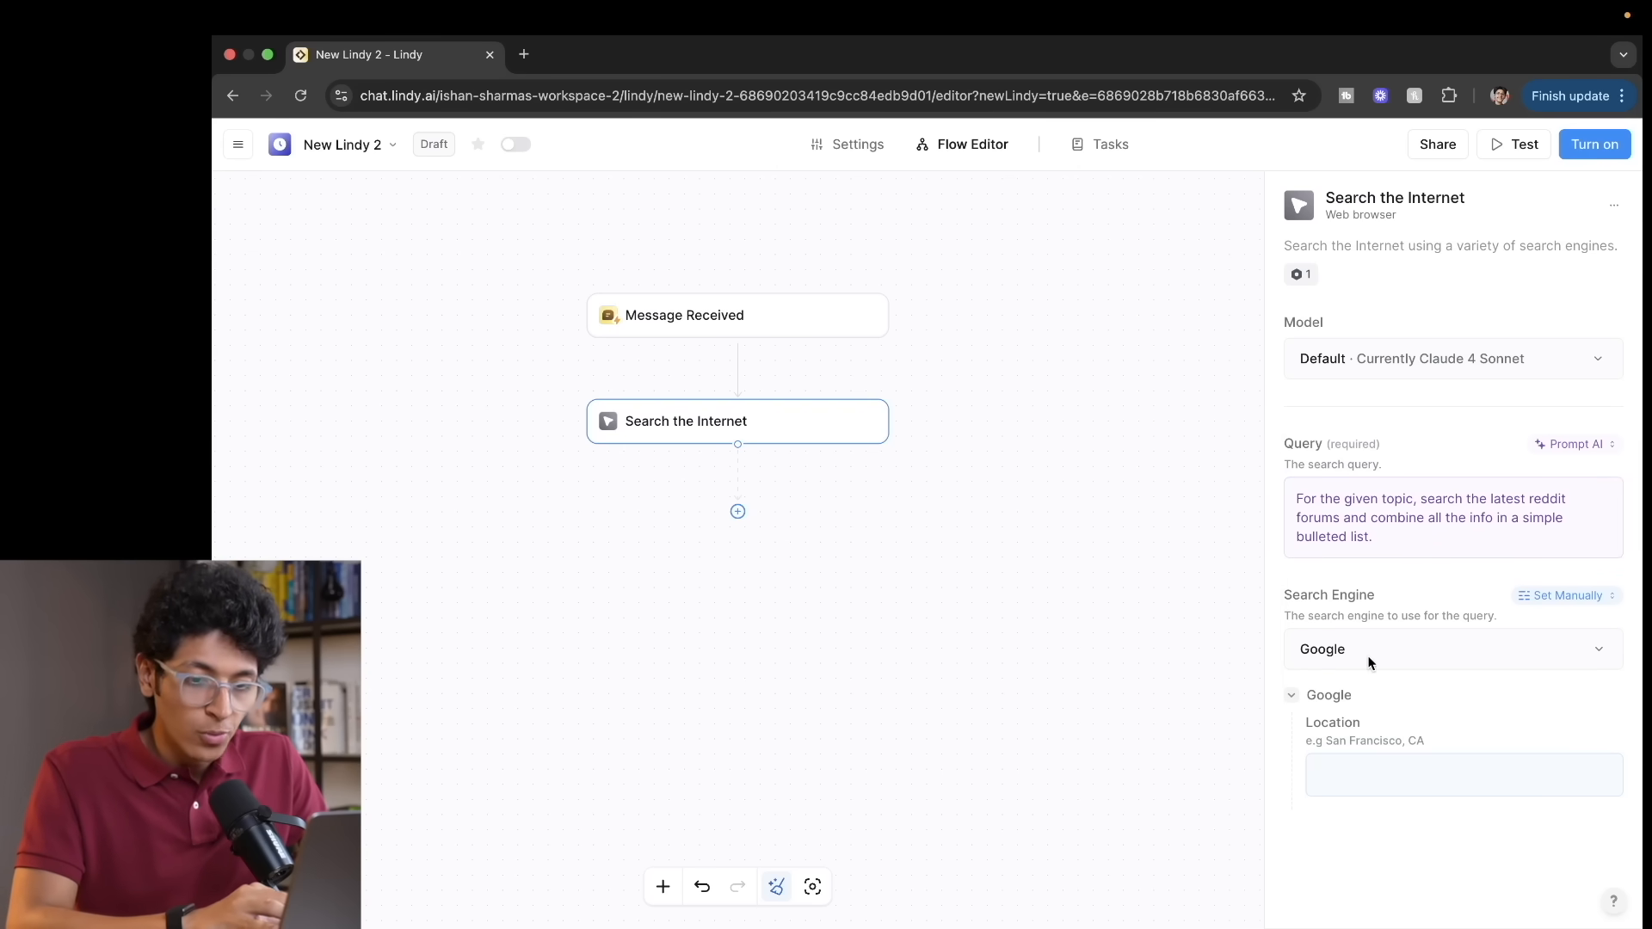
Step: Keep Google as the search engine for Search the Internet and set its location to "Bengaluru, India"
click(1592, 597)
click(1408, 575)
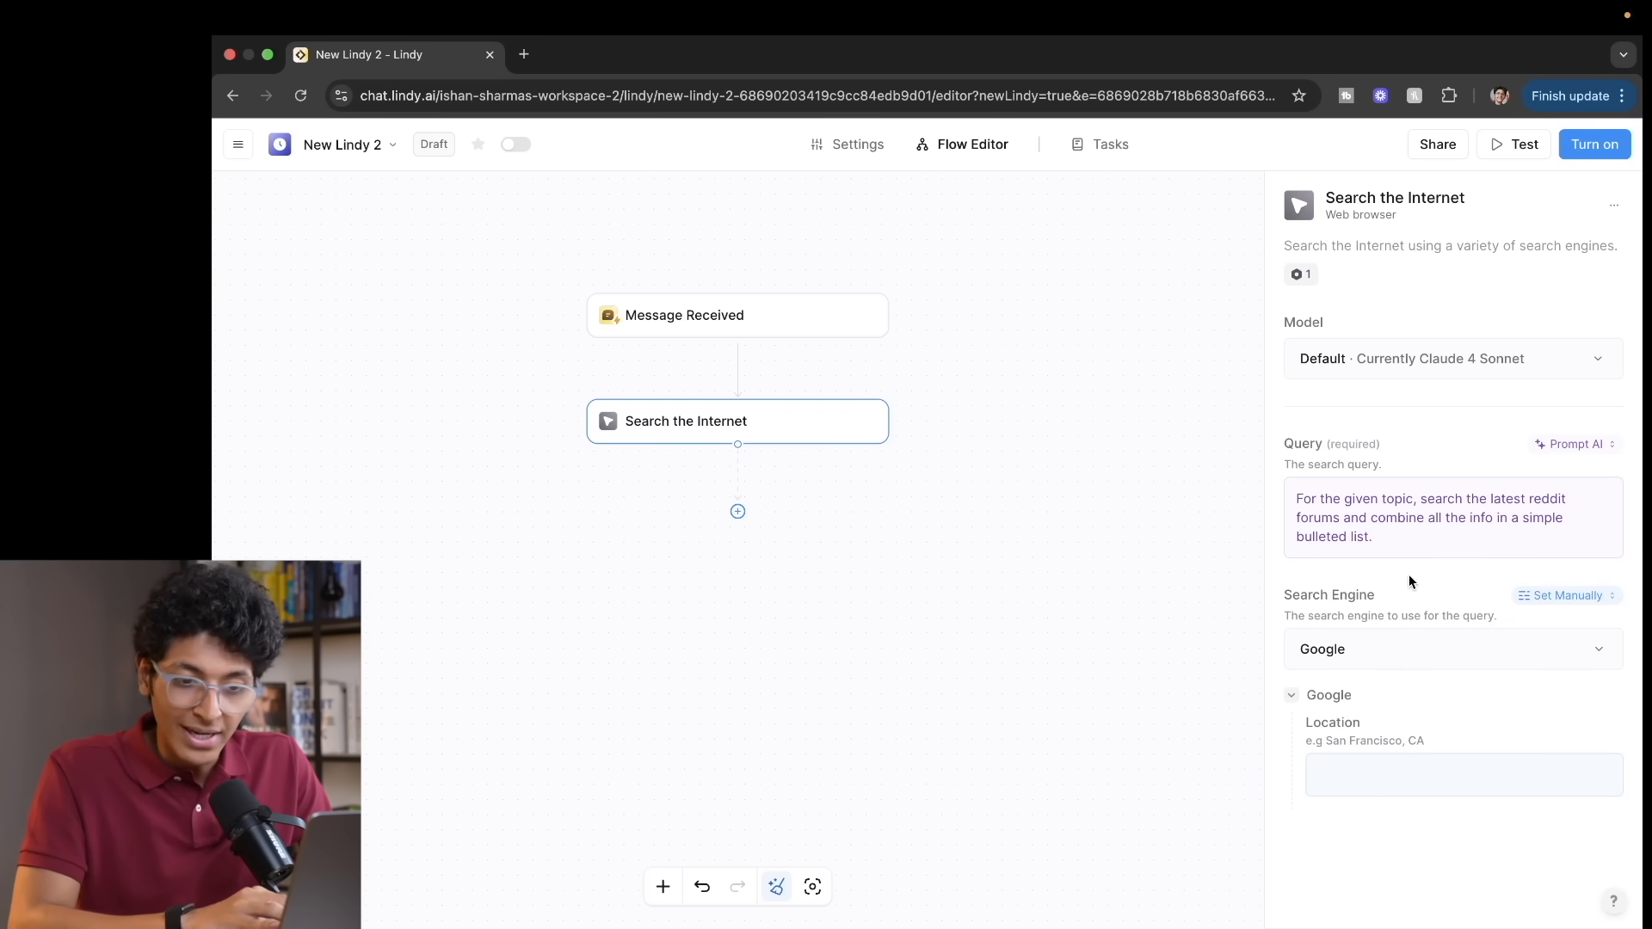
click(1531, 639)
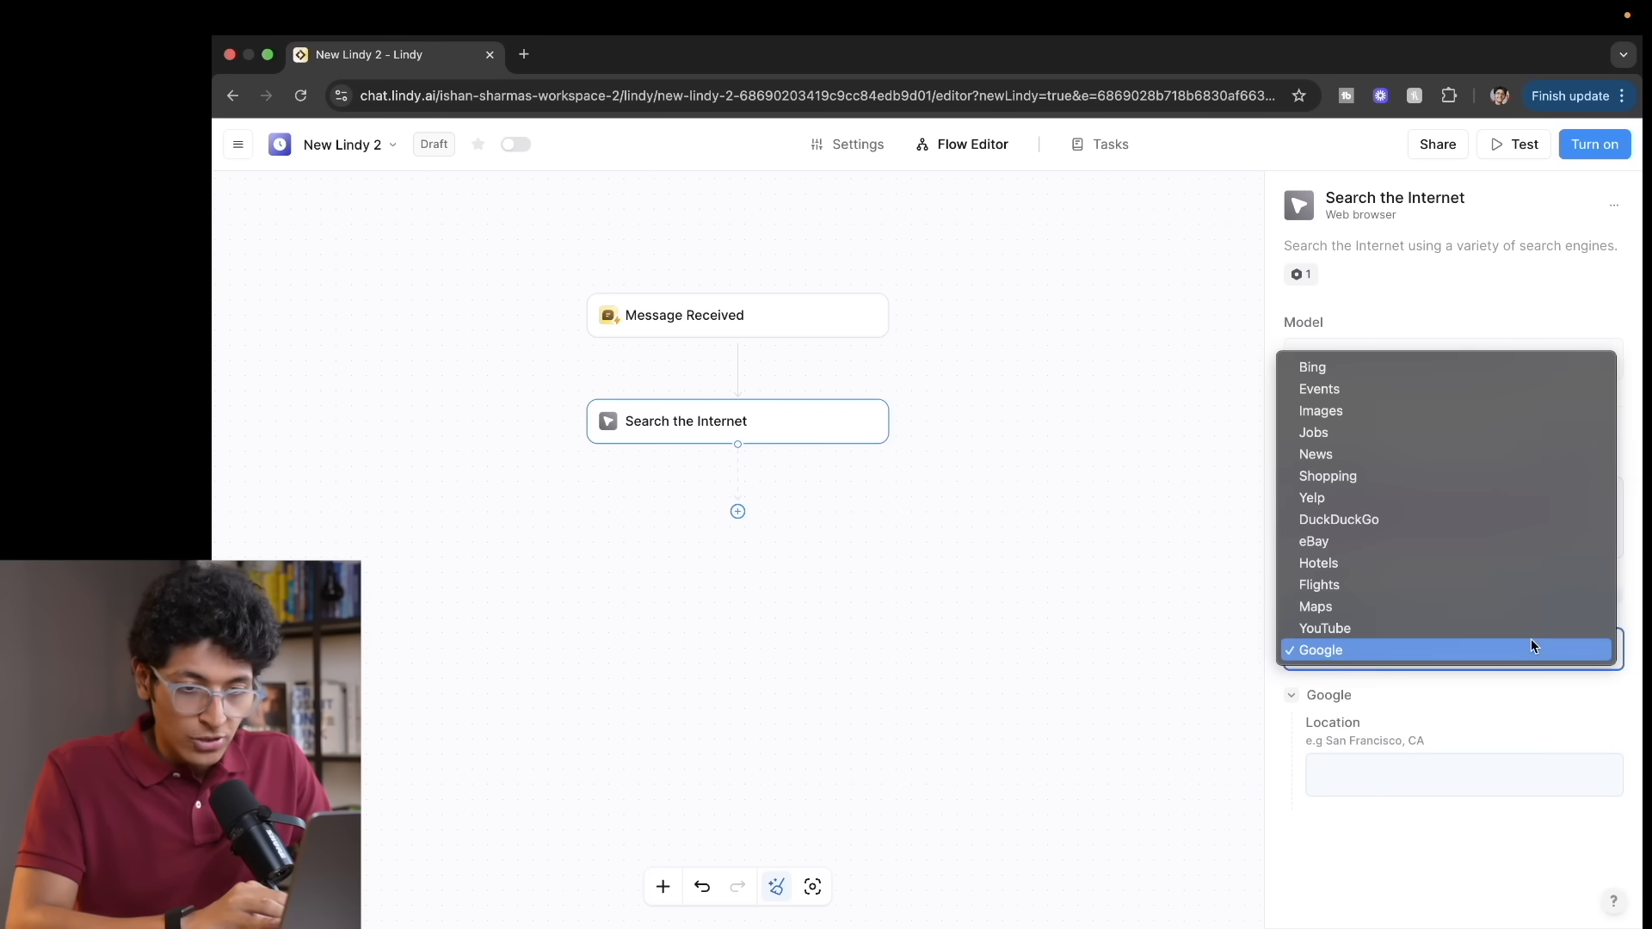
click(1463, 839)
click(1443, 706)
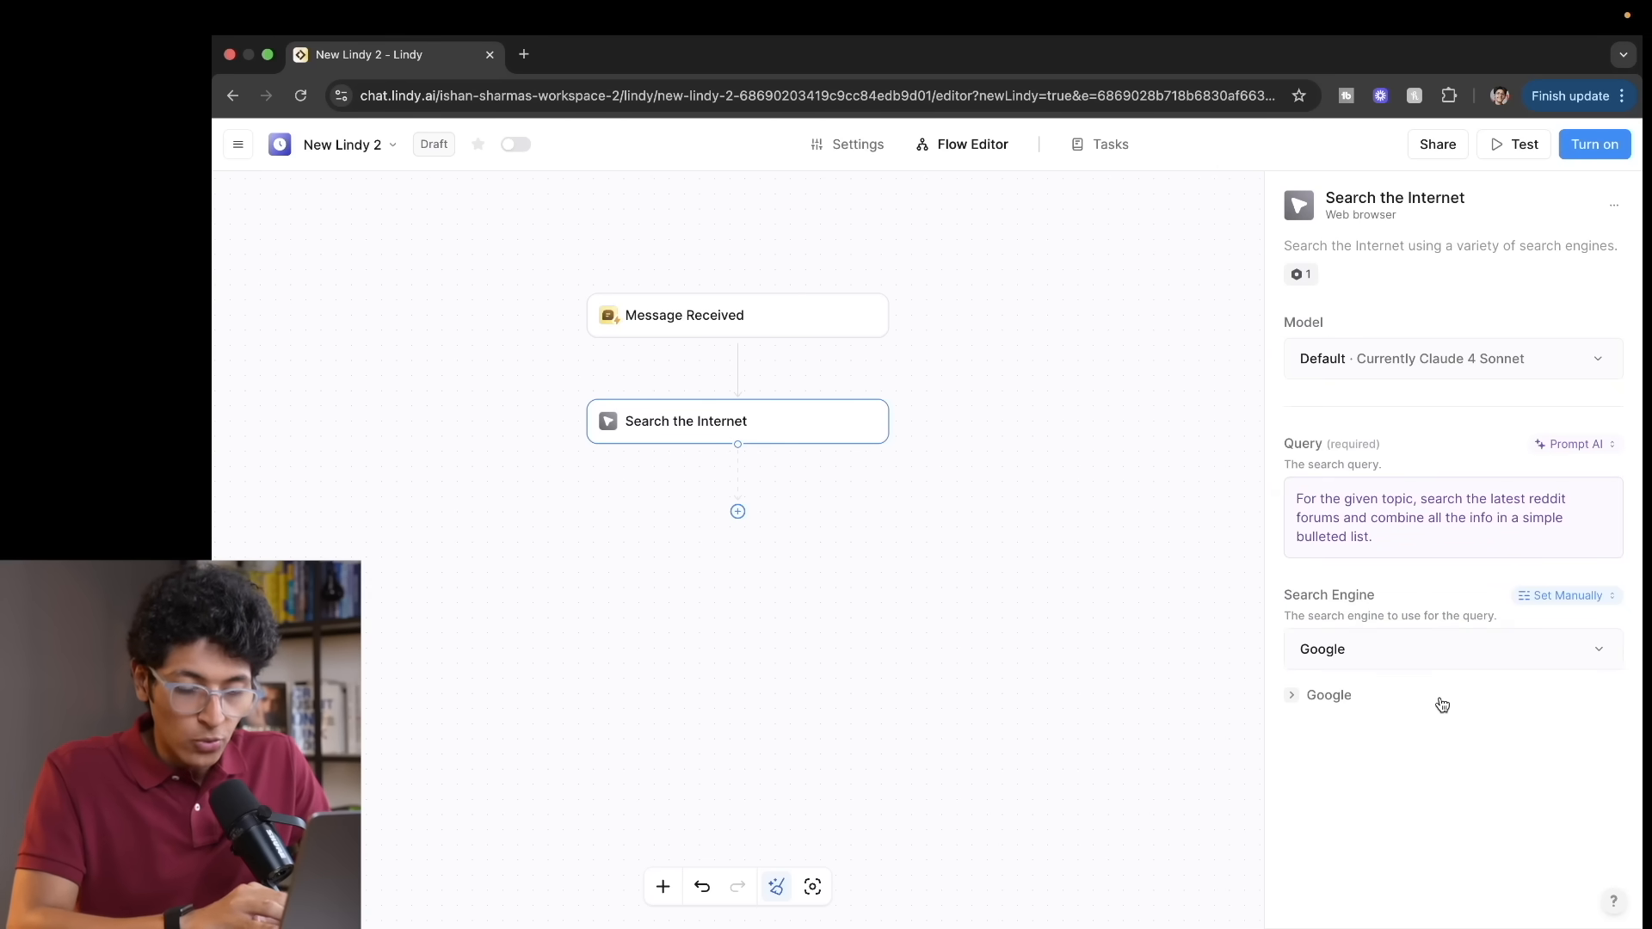
click(1325, 692)
click(1425, 782)
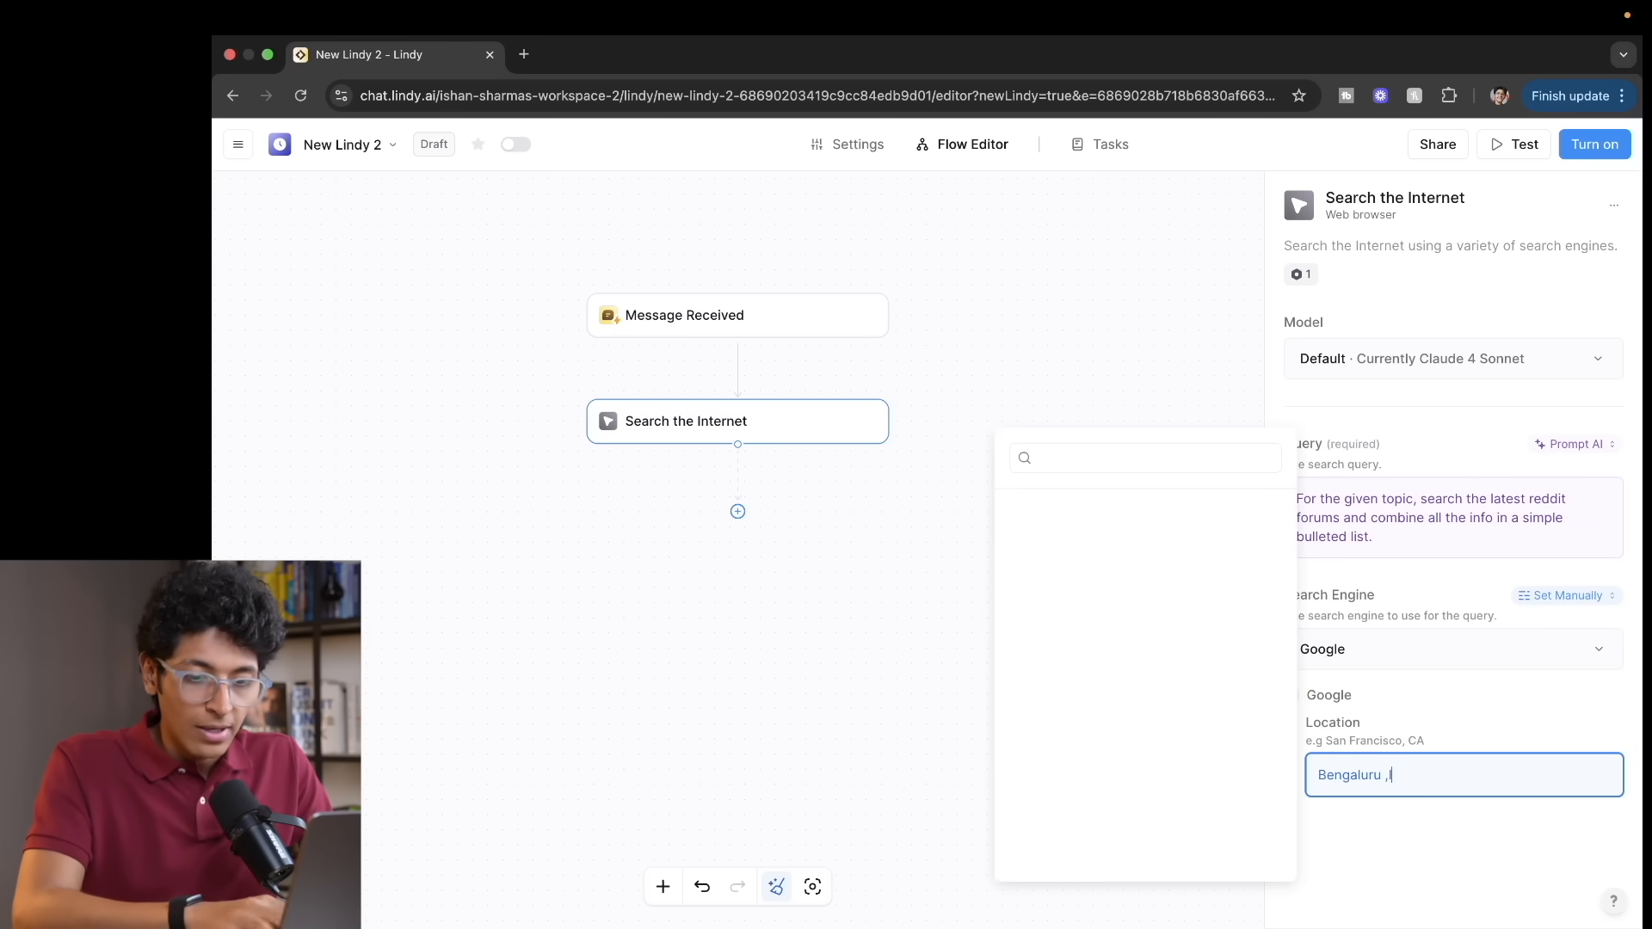
text(Bengaluru, India)
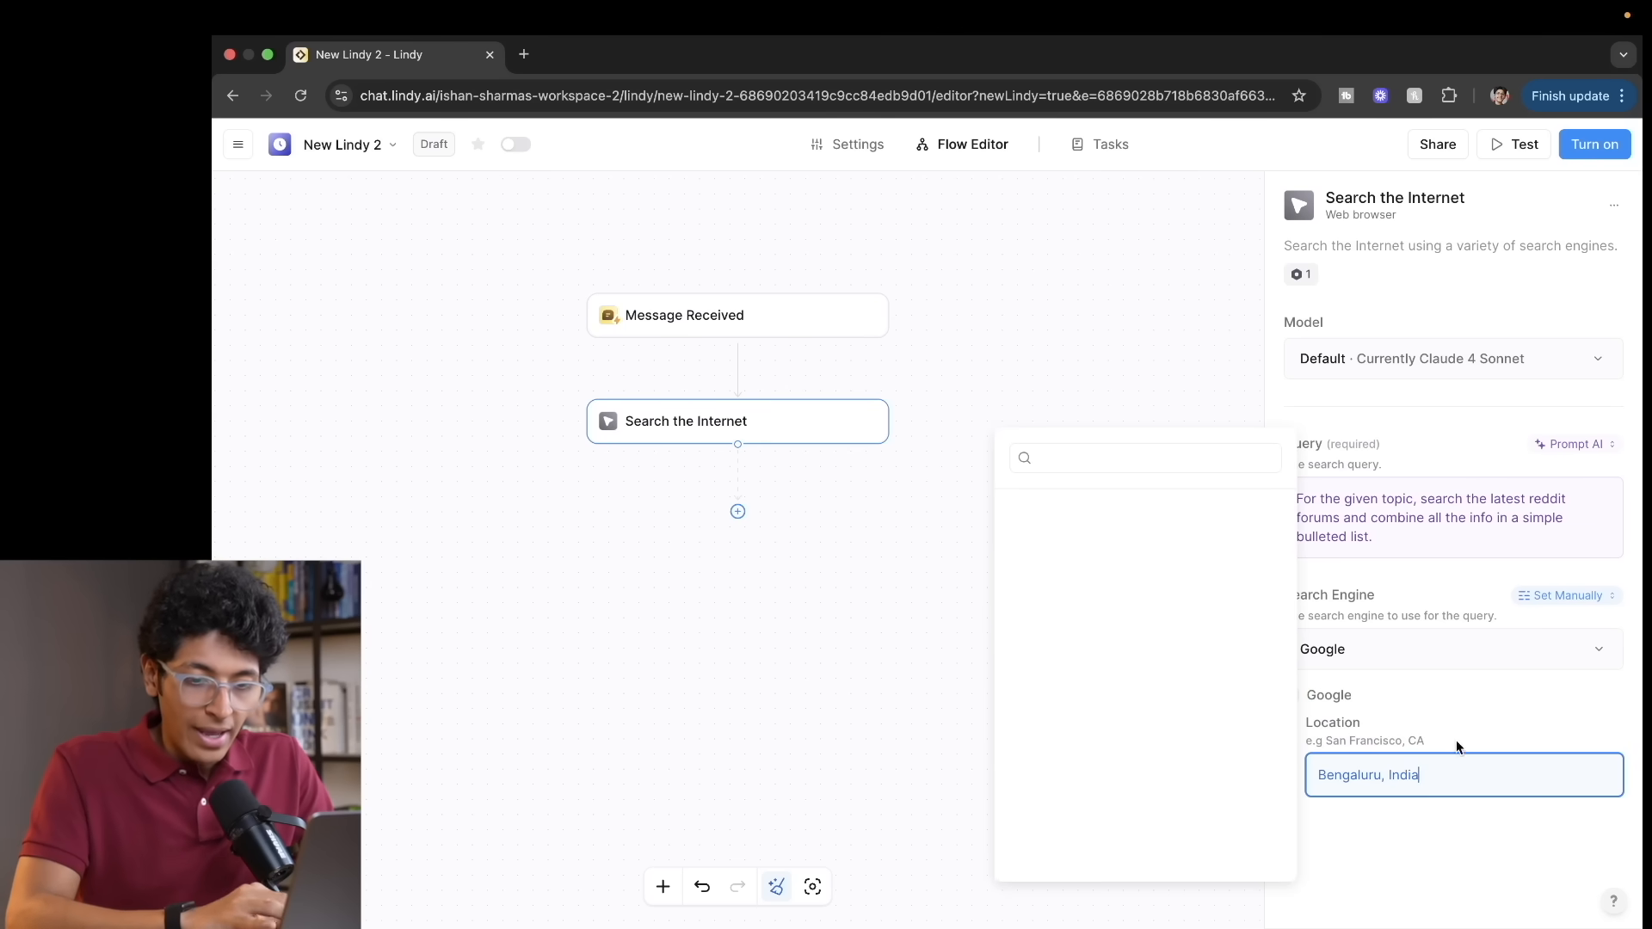
click(1478, 874)
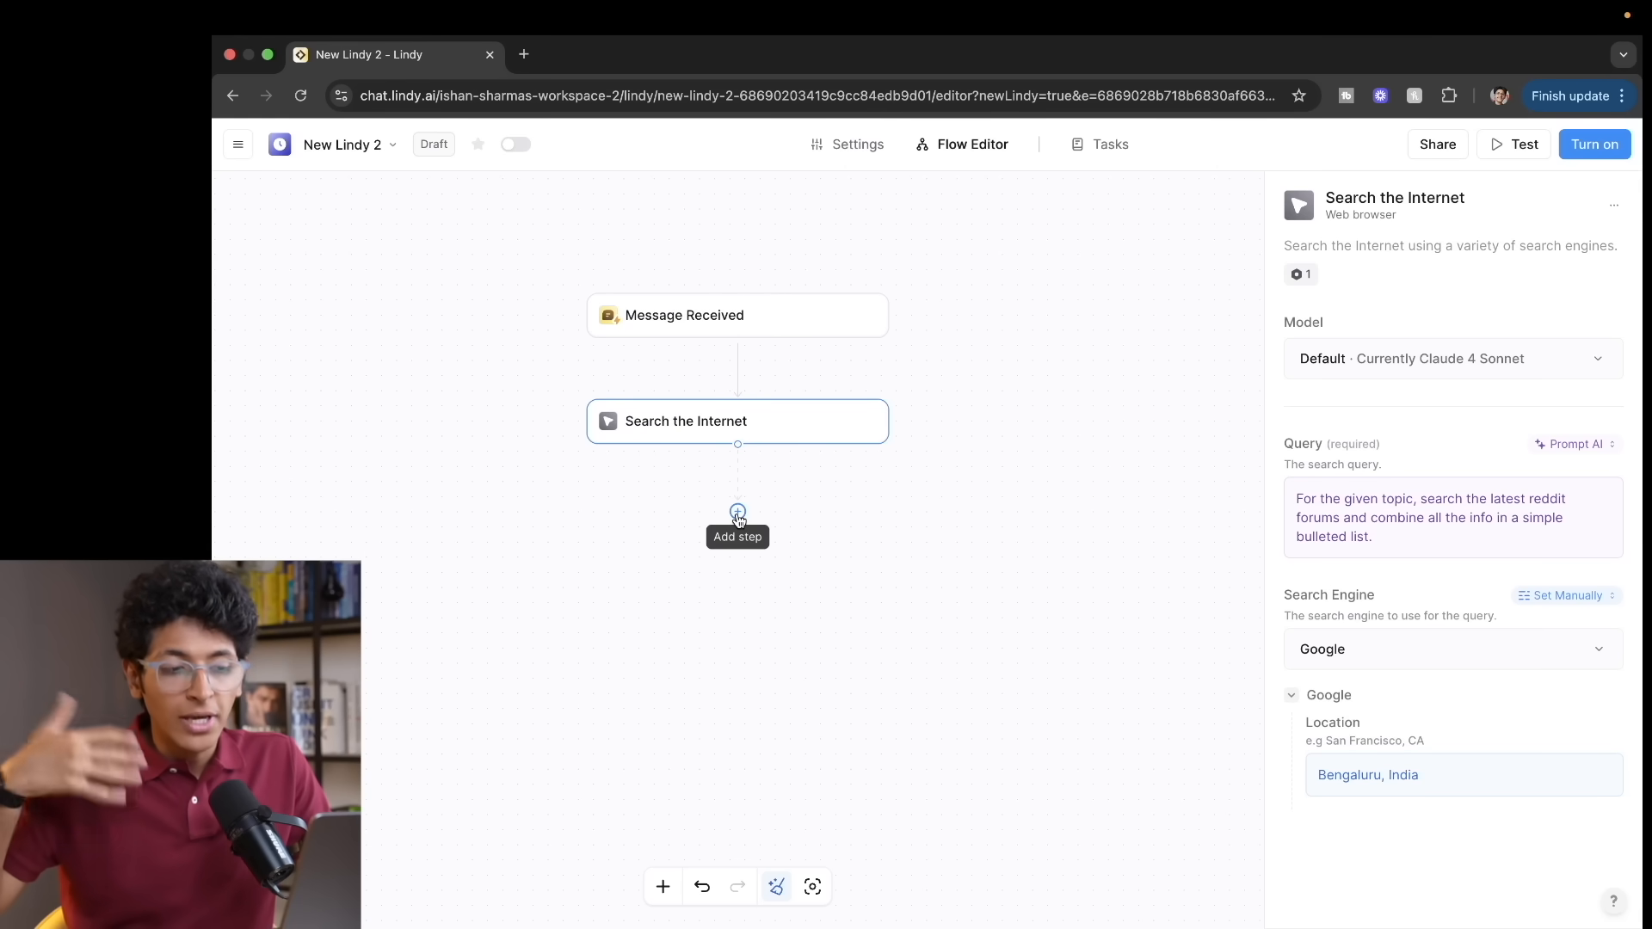
Step: Add the Google Docs action Update Document as the step following Search the Internet and authorize its Google account connection
click(737, 512)
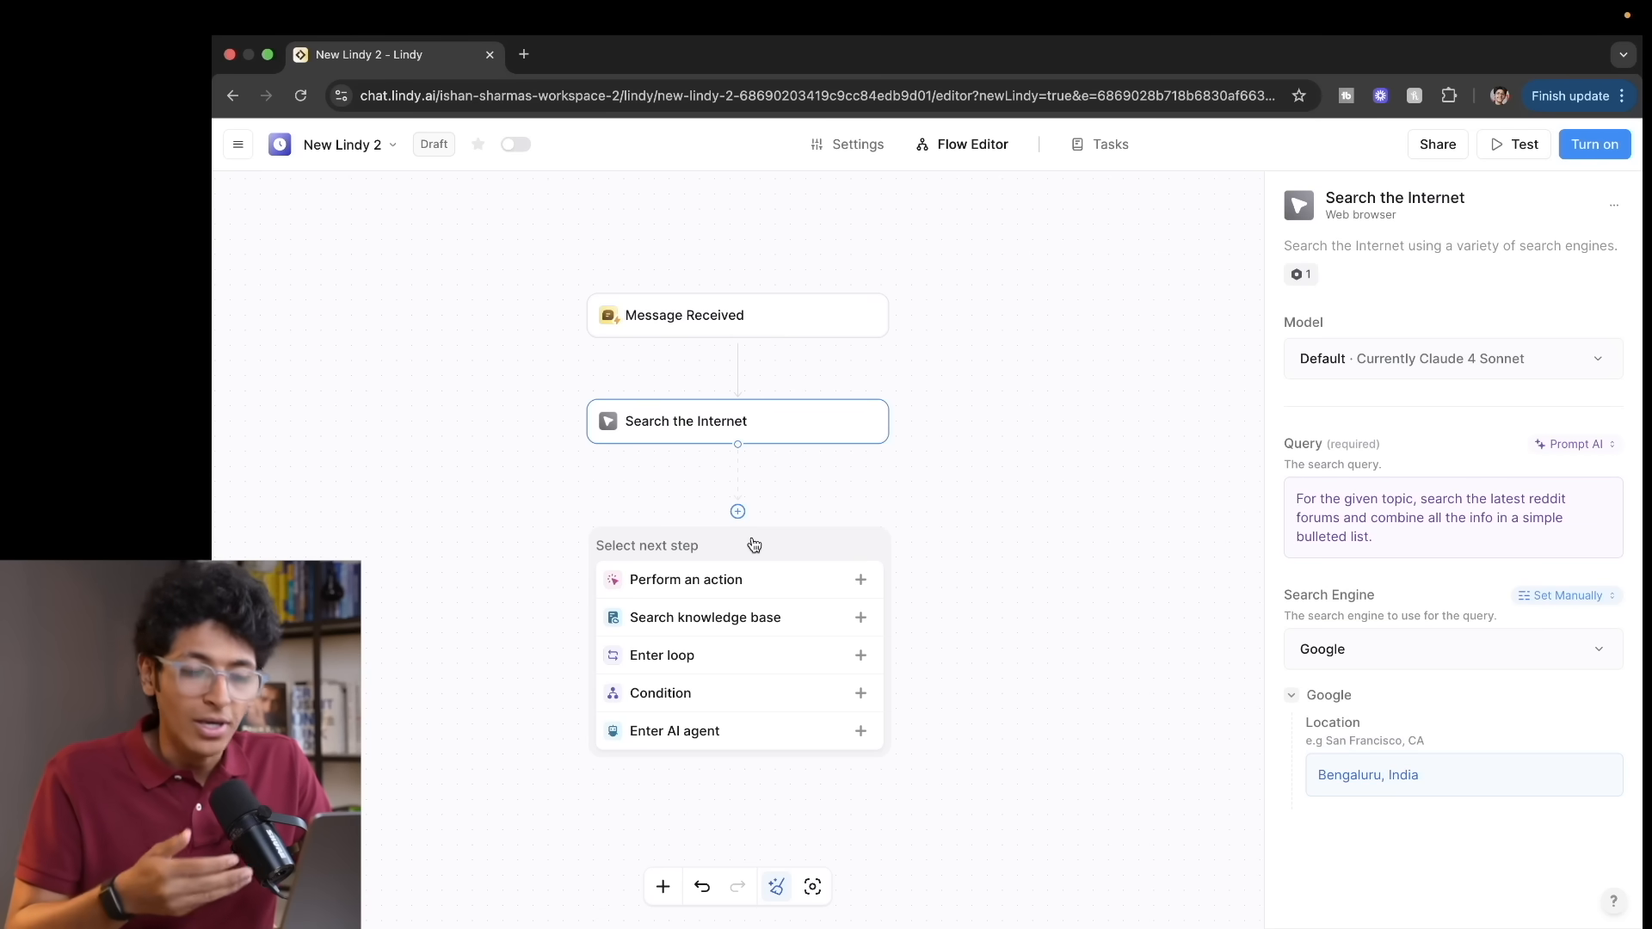
click(759, 587)
text(docs)
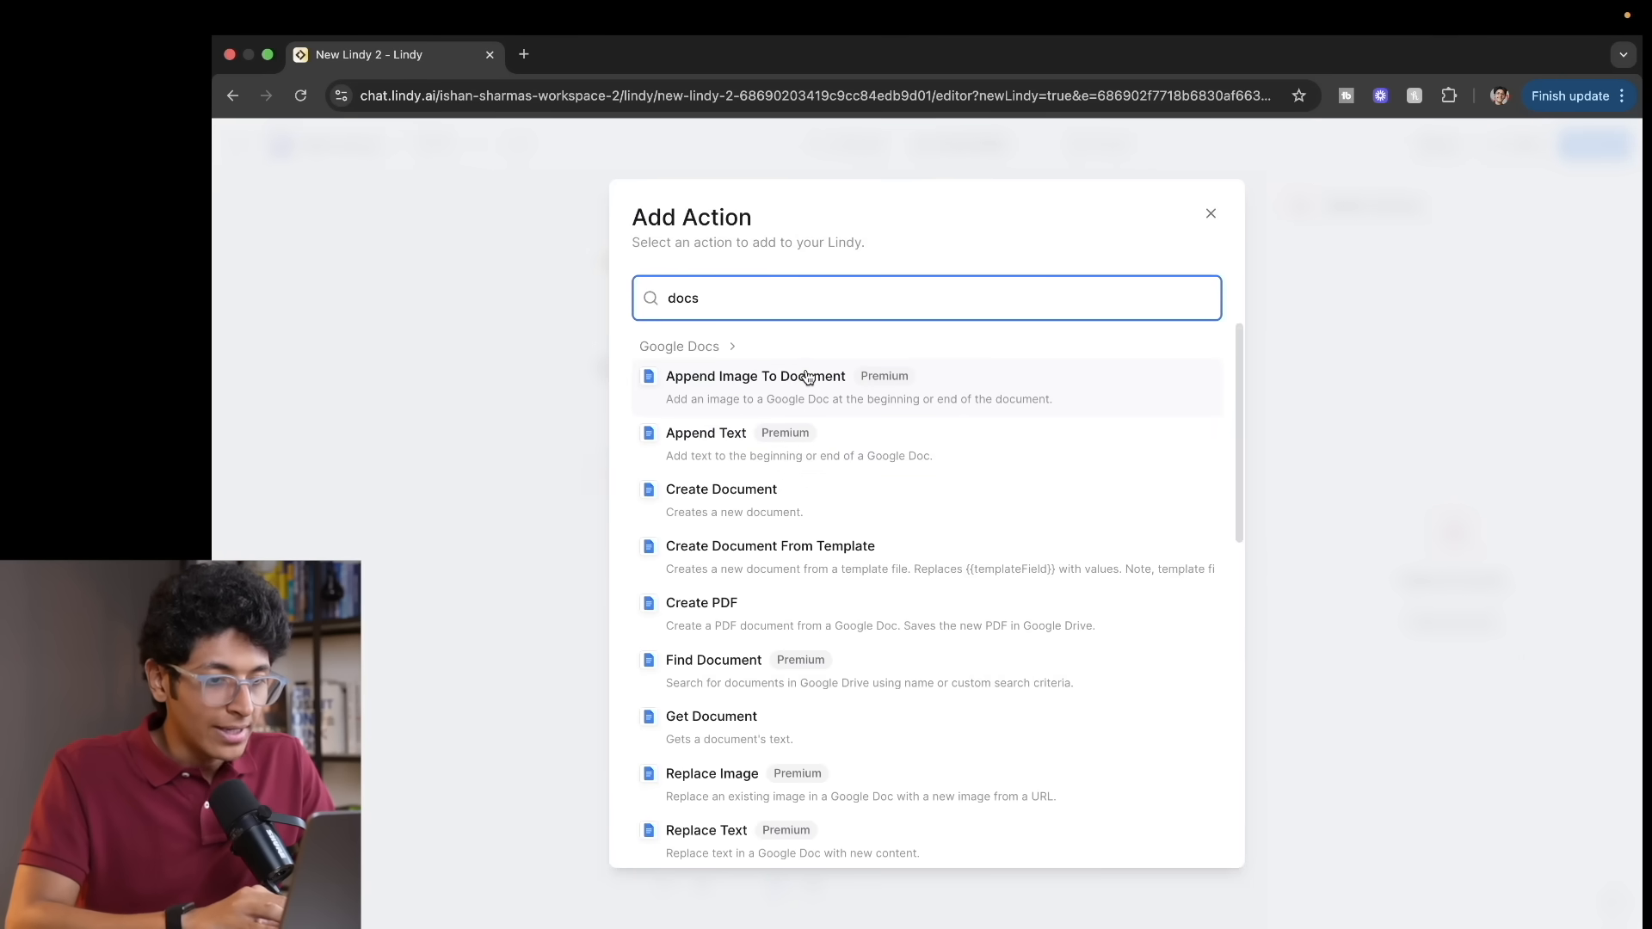
scroll(782, 731, down, 5)
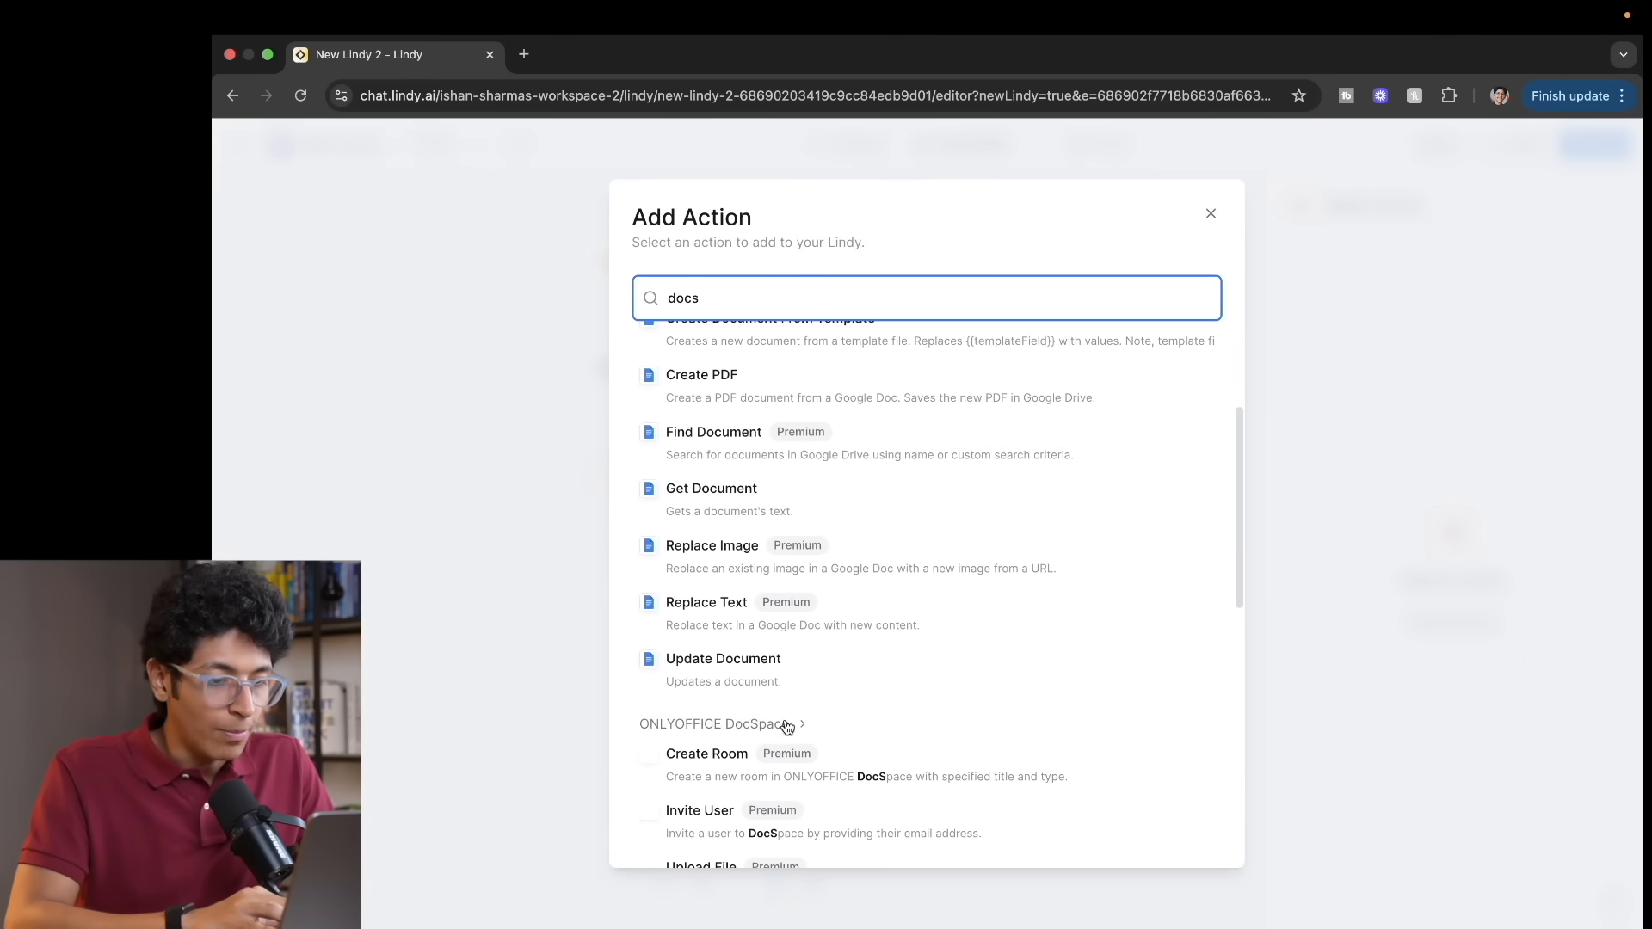
click(791, 677)
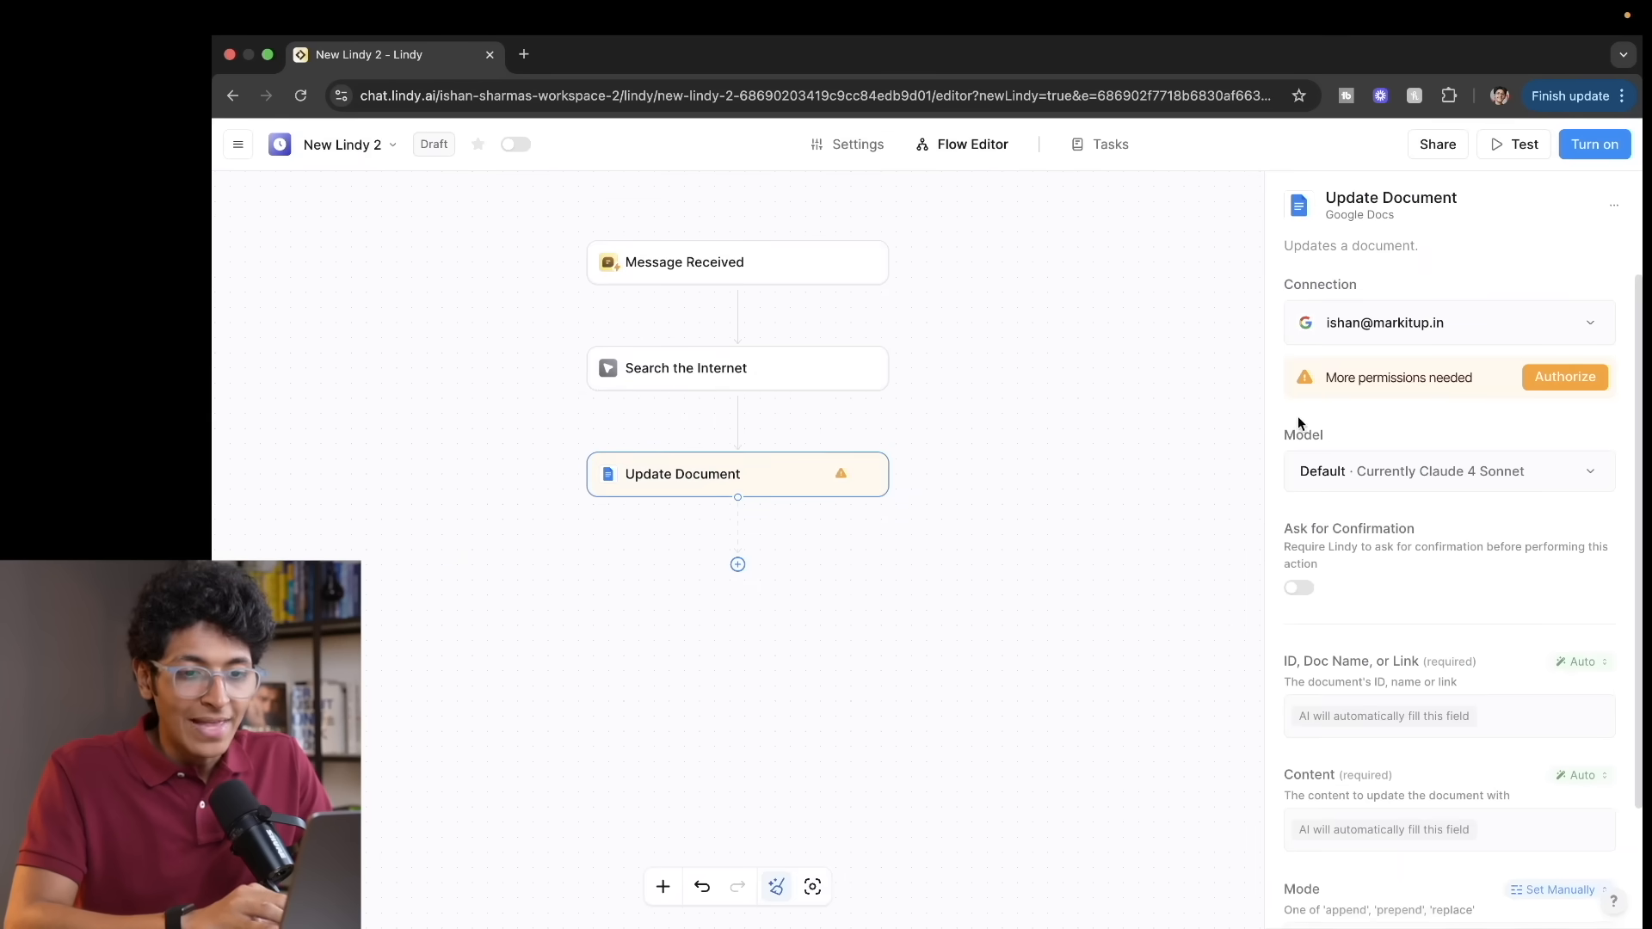
click(1562, 384)
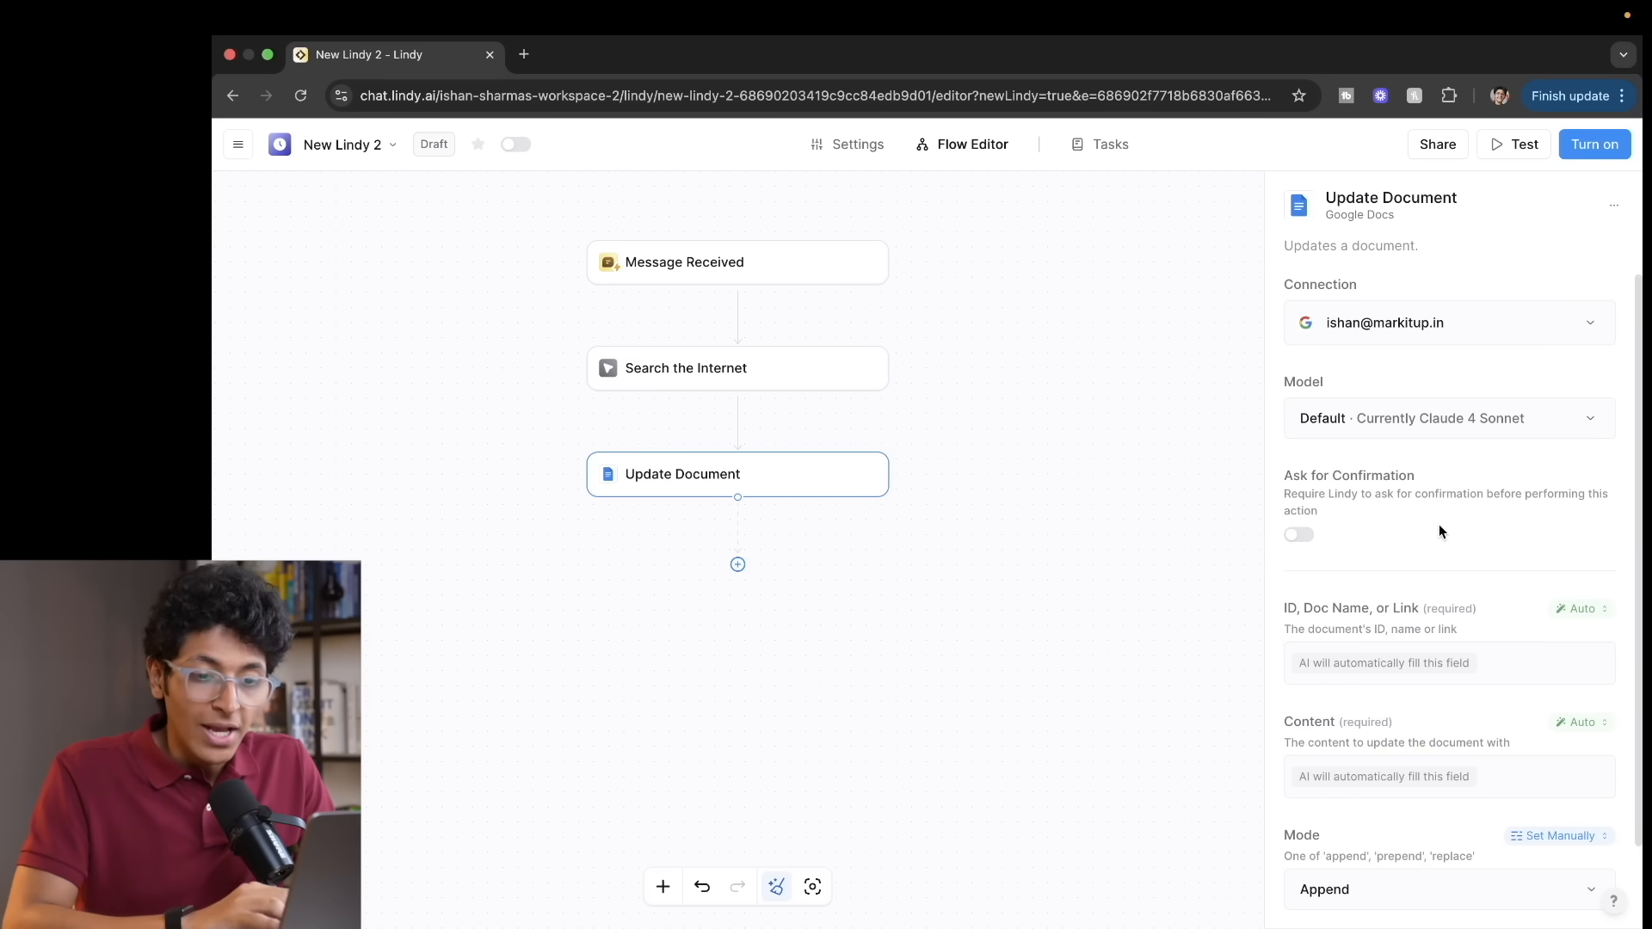
scroll(1439, 524, down, 2)
scroll(1395, 425, up, 2)
scroll(1397, 431, up, 3)
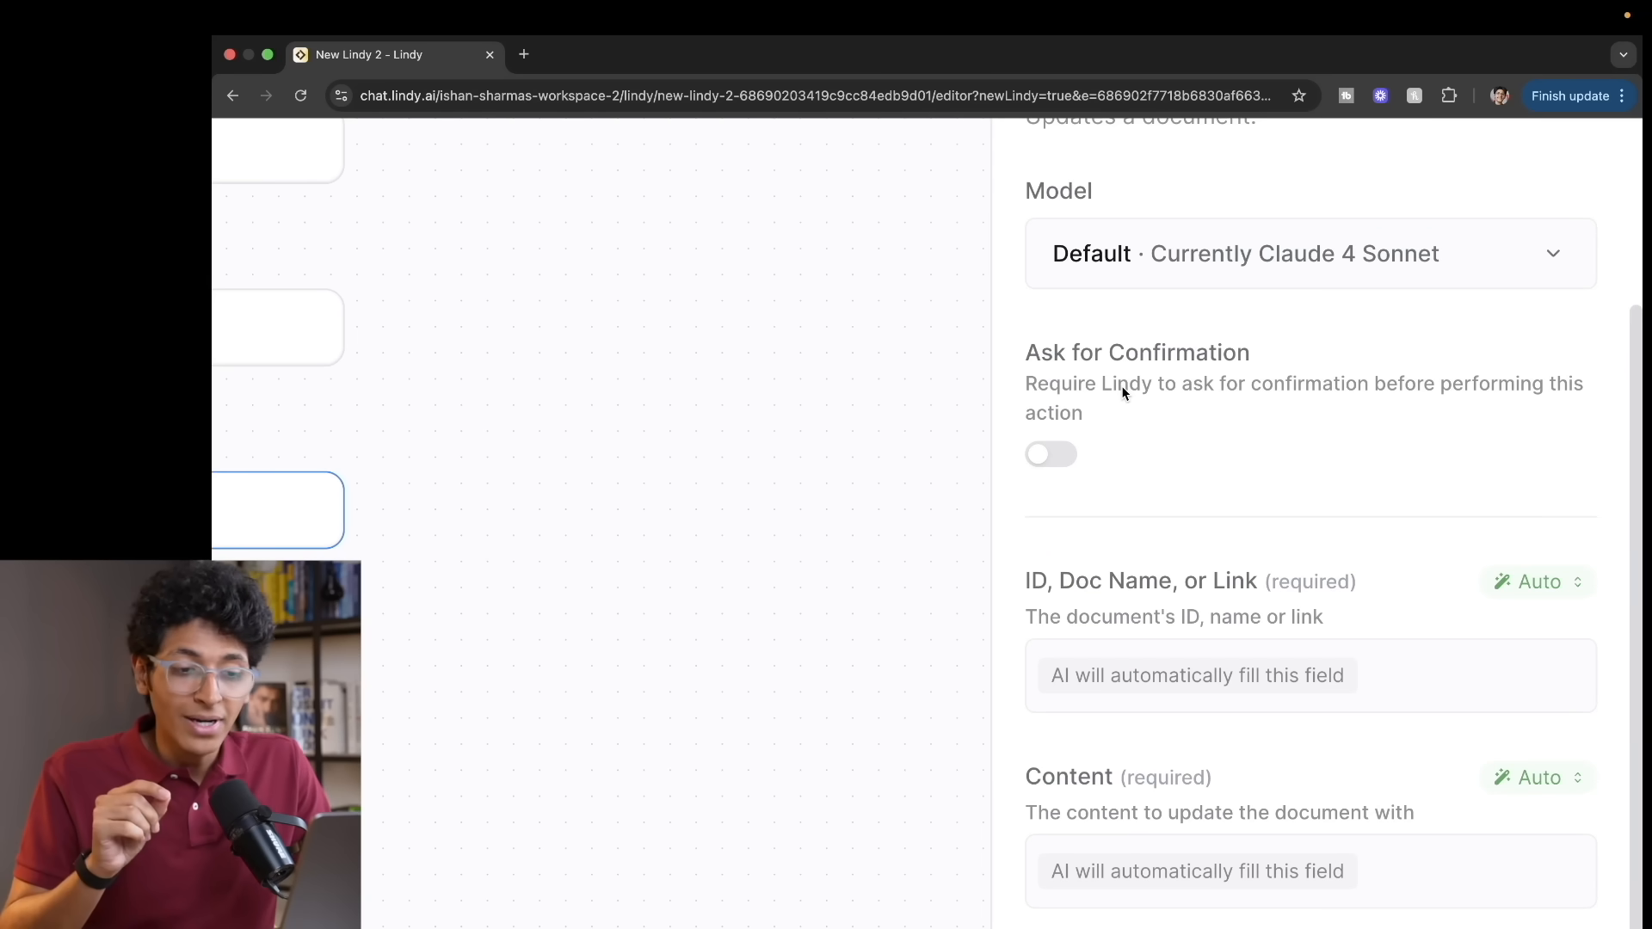
key(super+minus)
key(super+minus)
key(super+minus)
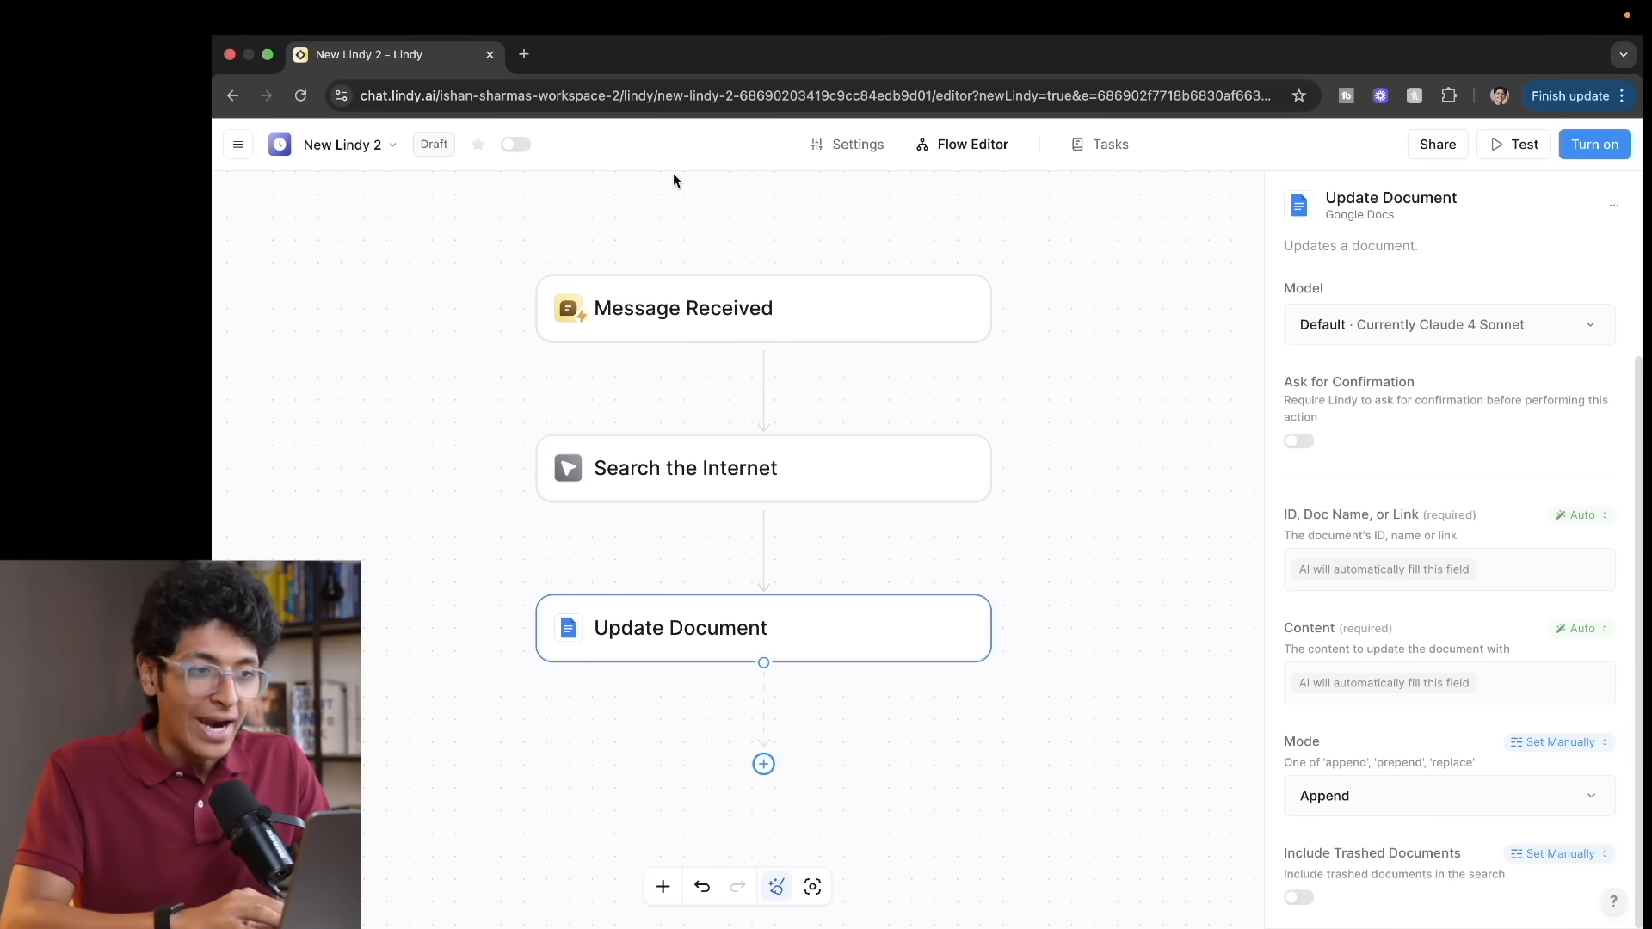
Step: Create a new Google Docs document in a separate browser tab and name it "researched info"
click(523, 54)
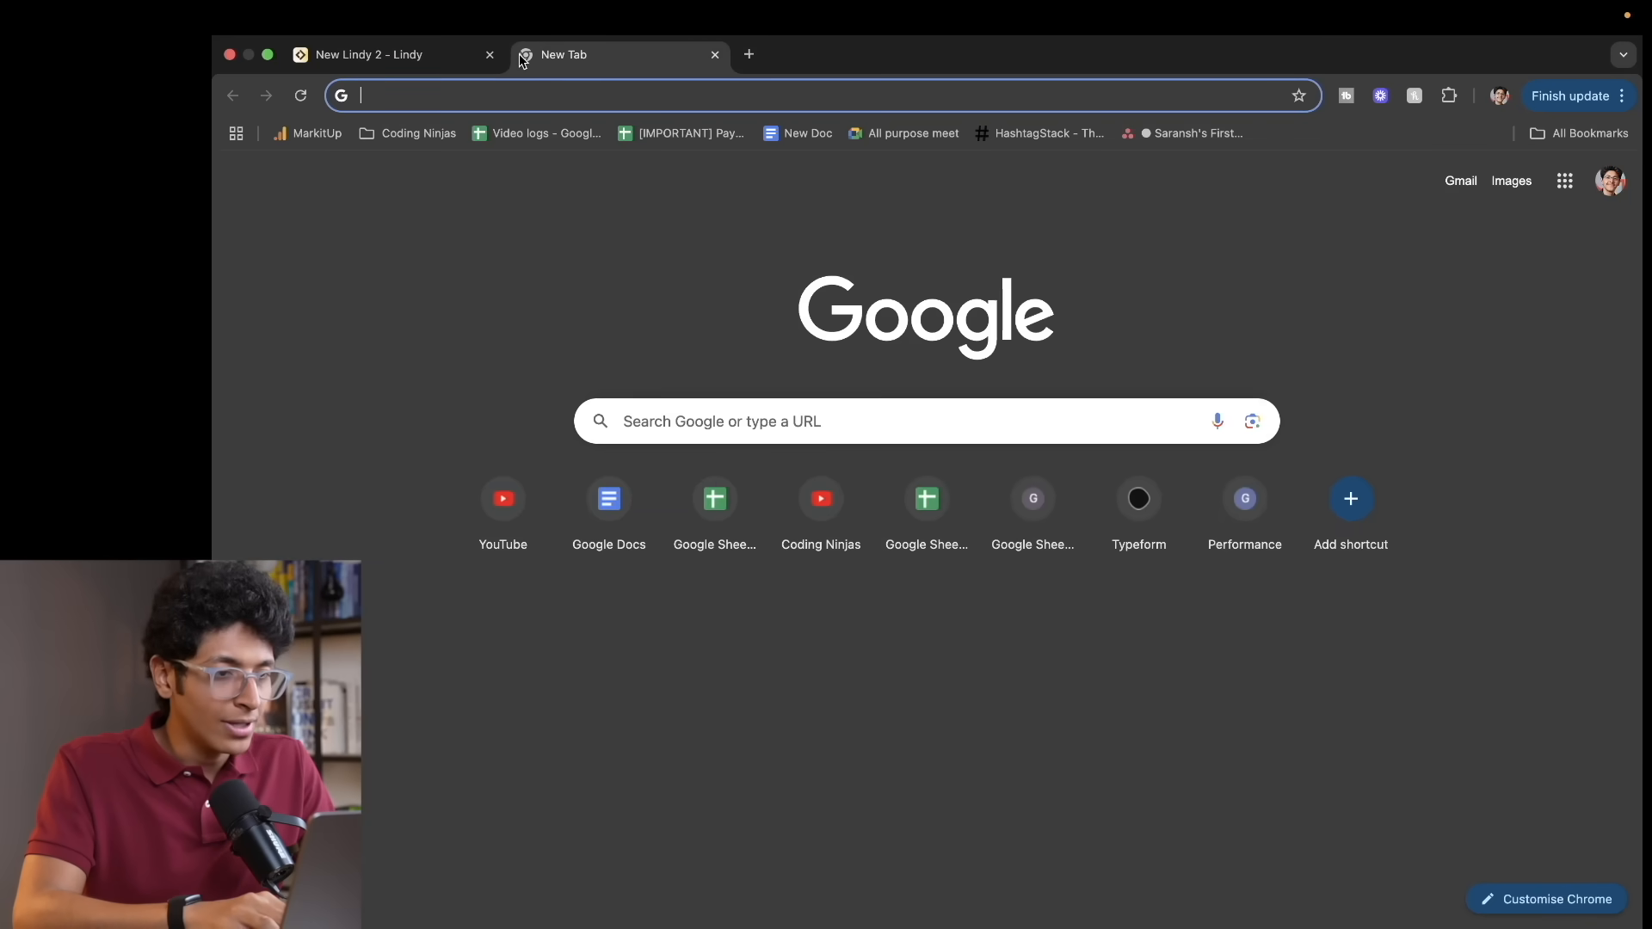
text(doc.new)
key(Return)
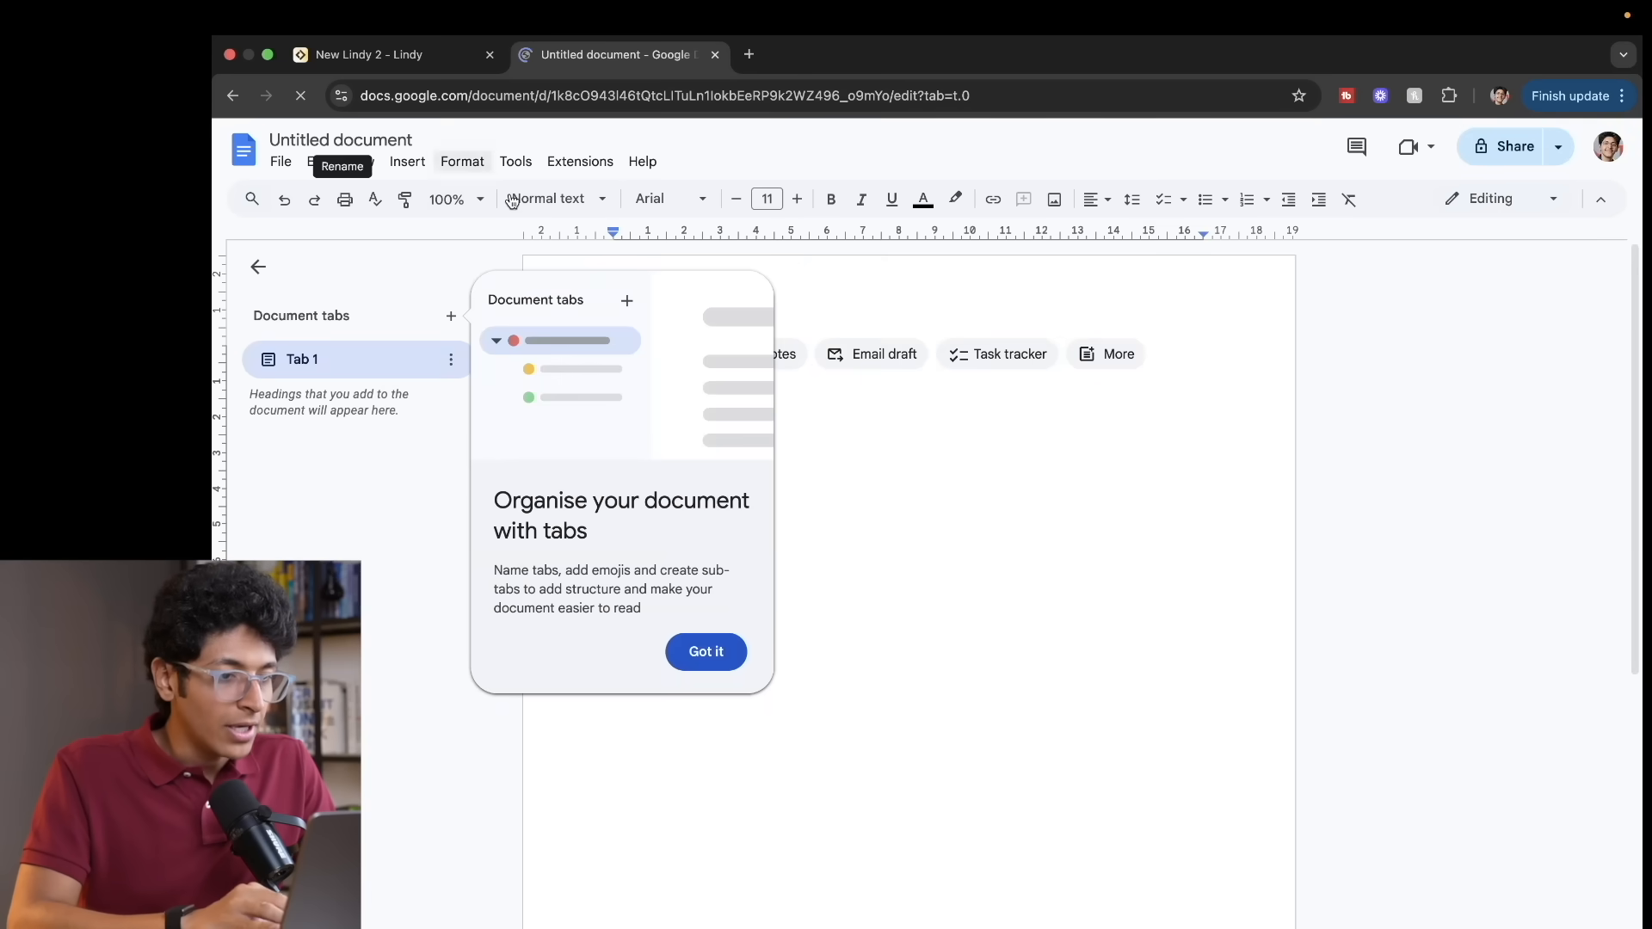
click(704, 641)
click(372, 133)
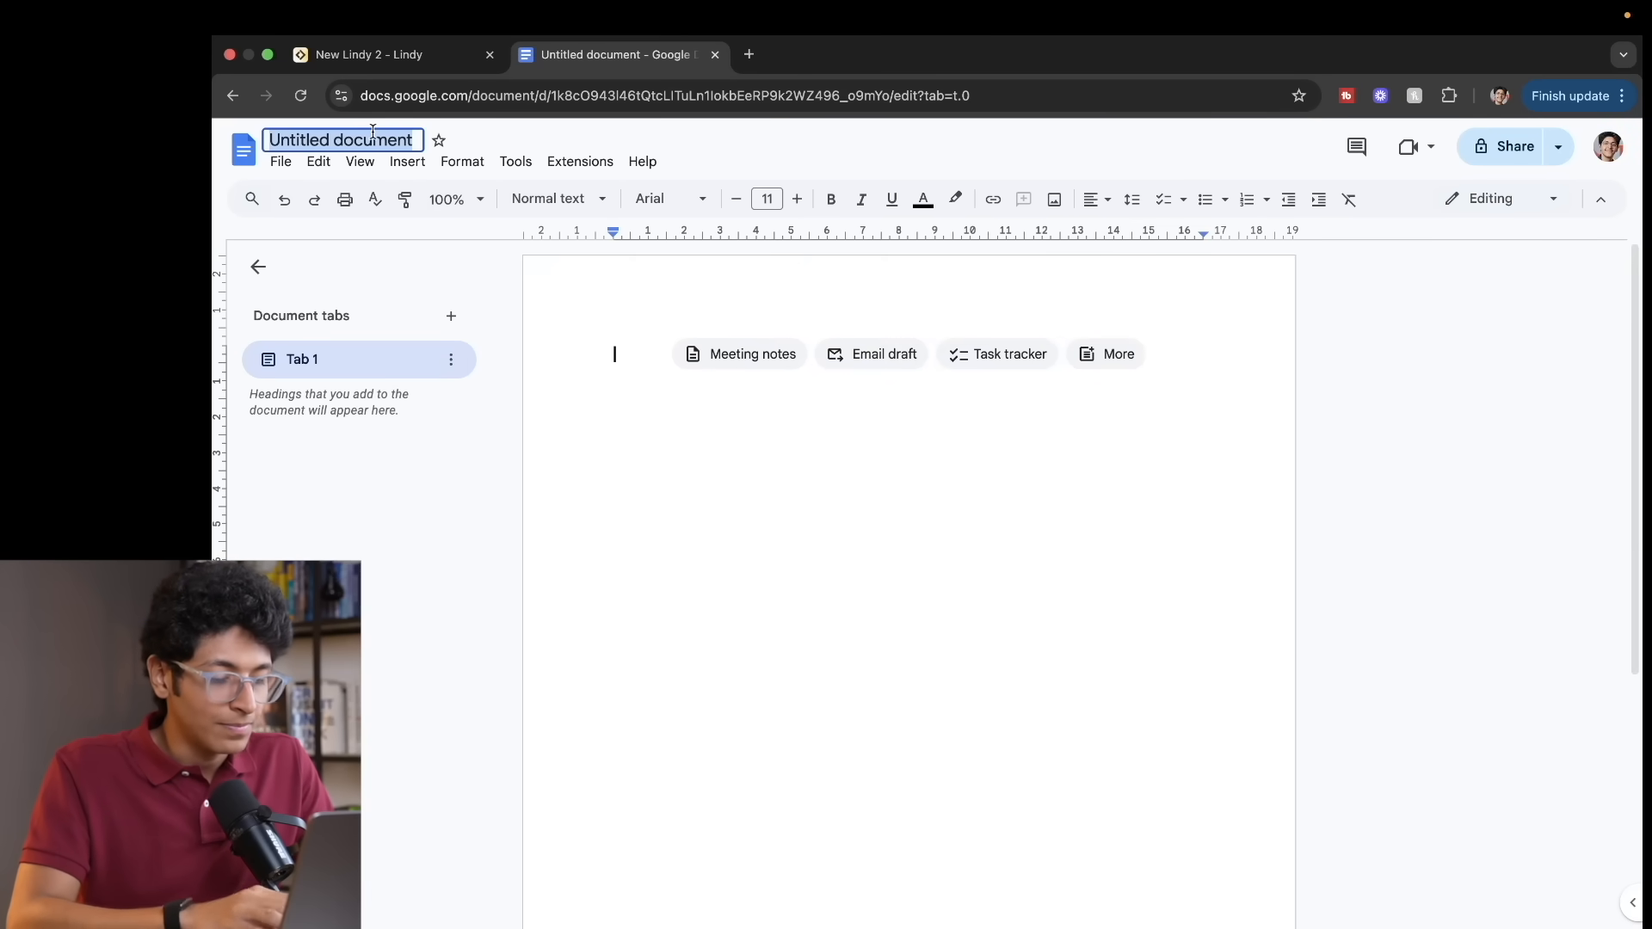
text(res)
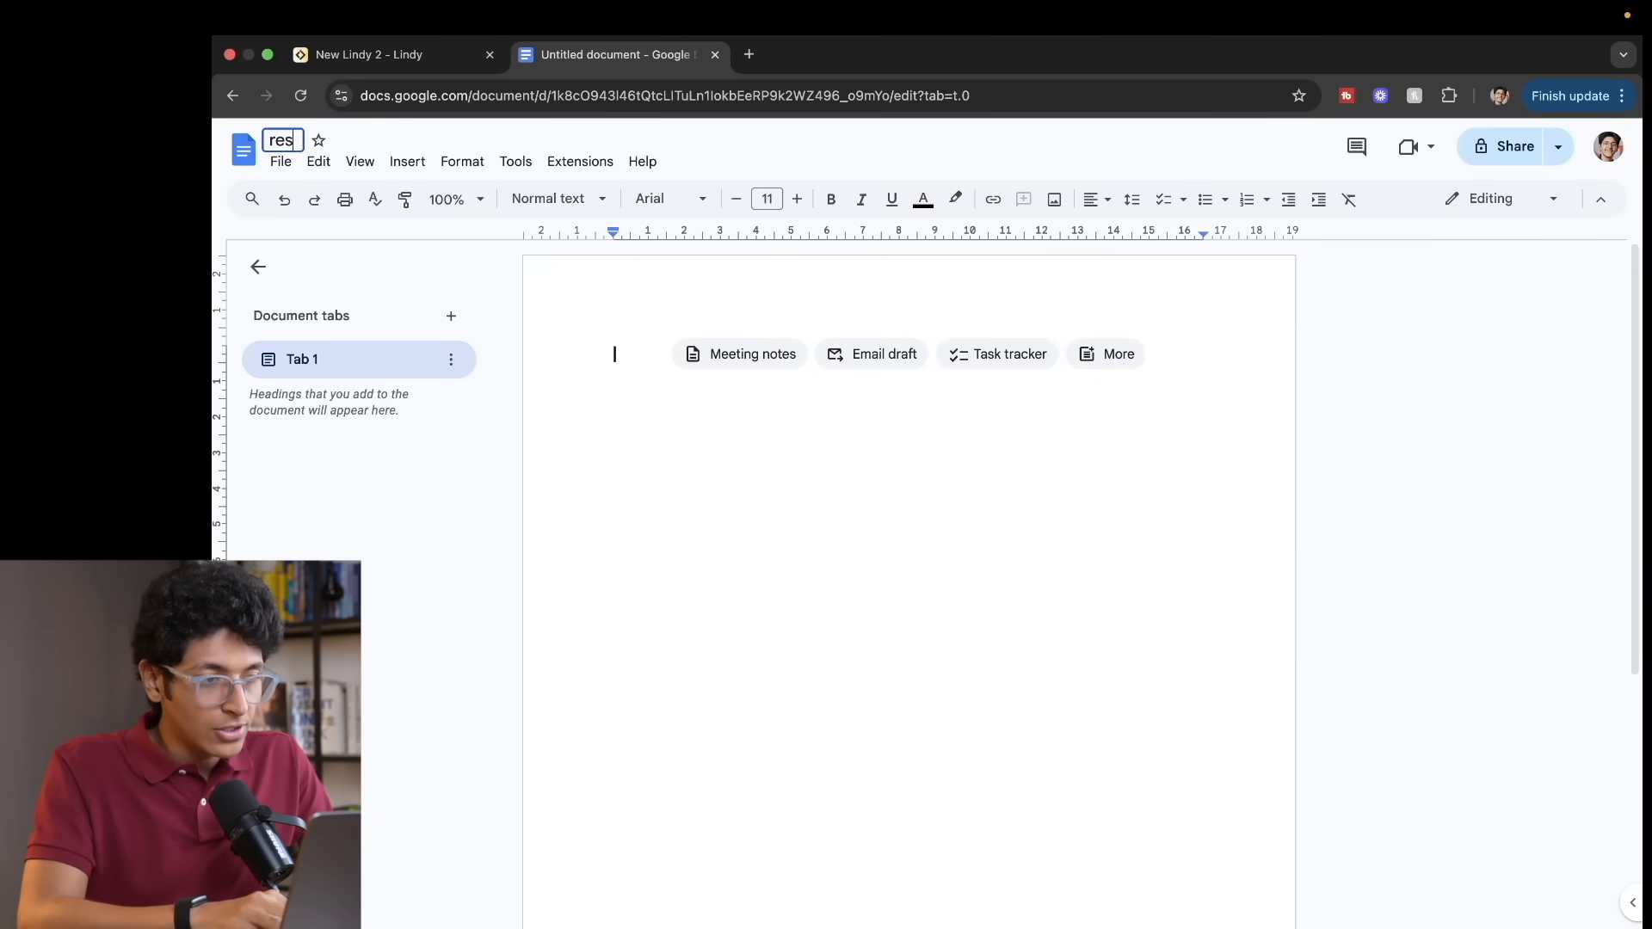
text(earched info)
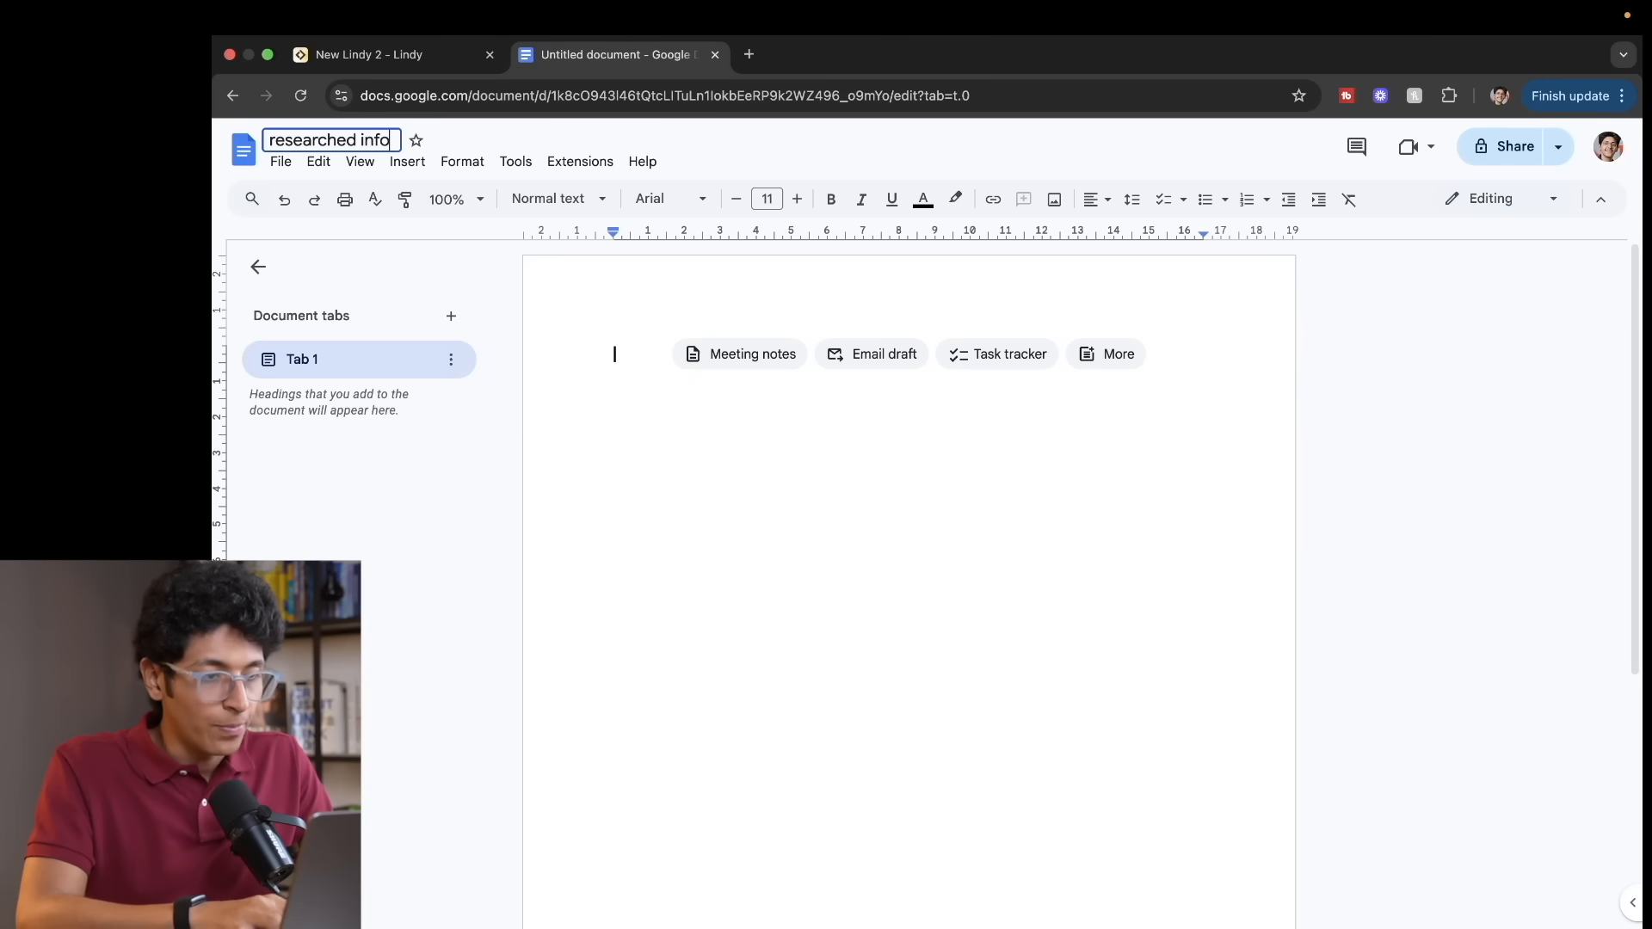
key(Return)
Step: Copy the "researched info" document's link and set it manually as the Update Document action's ID, Doc Name, or Link in Lindy
click(1010, 100)
key(ctrl+c)
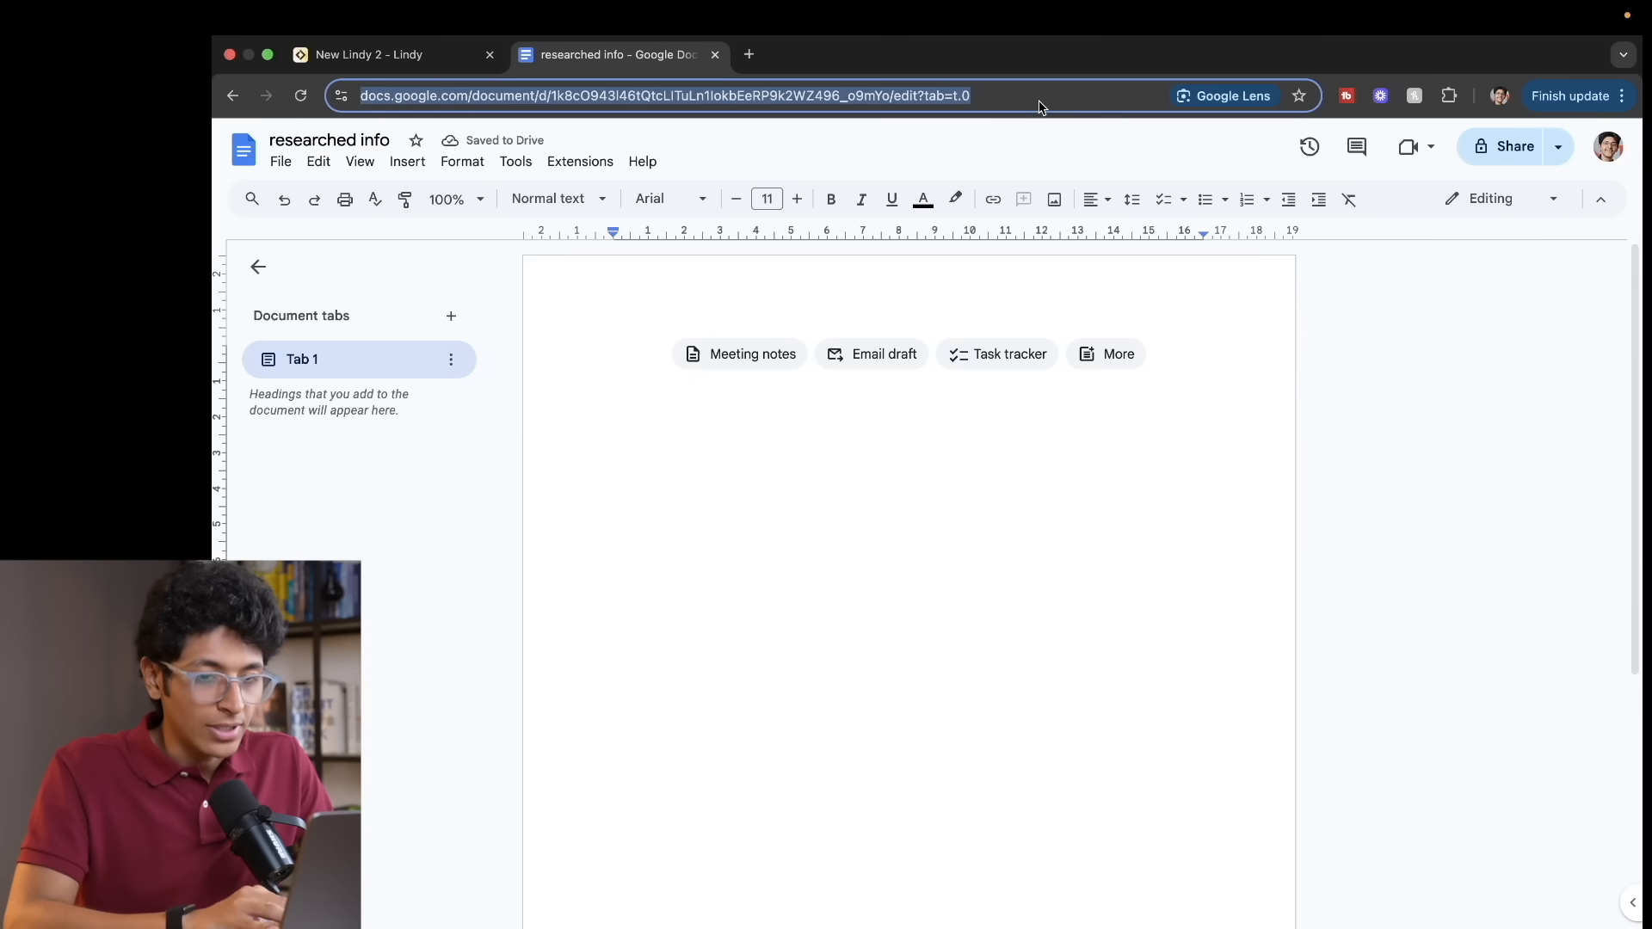
click(503, 58)
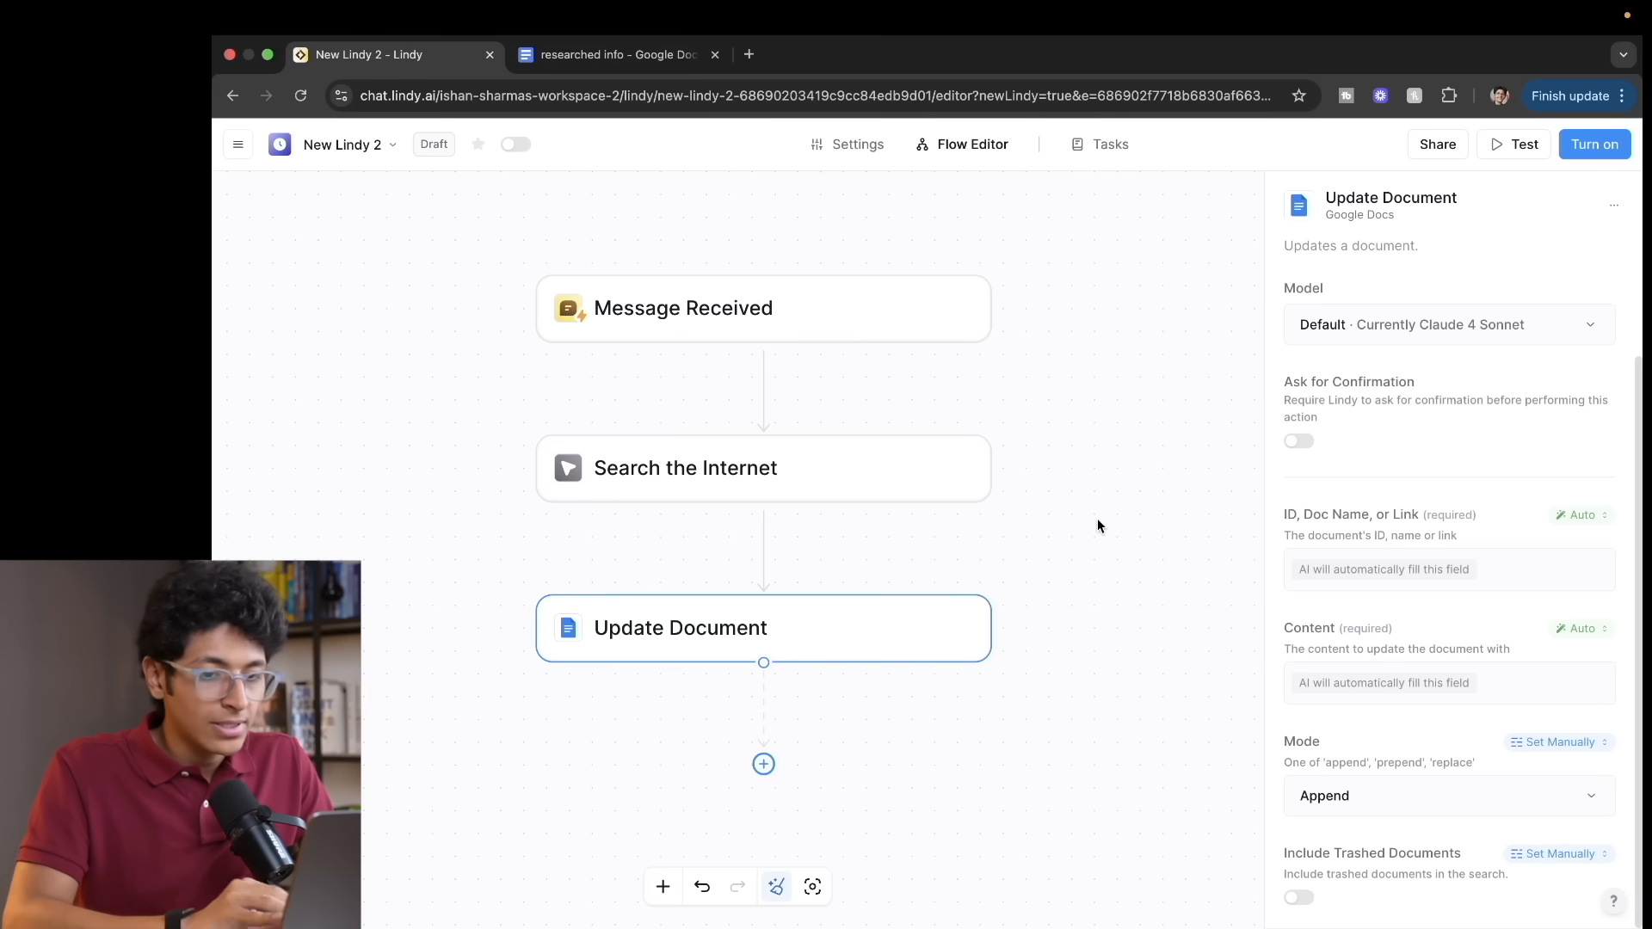
click(1503, 579)
click(1316, 571)
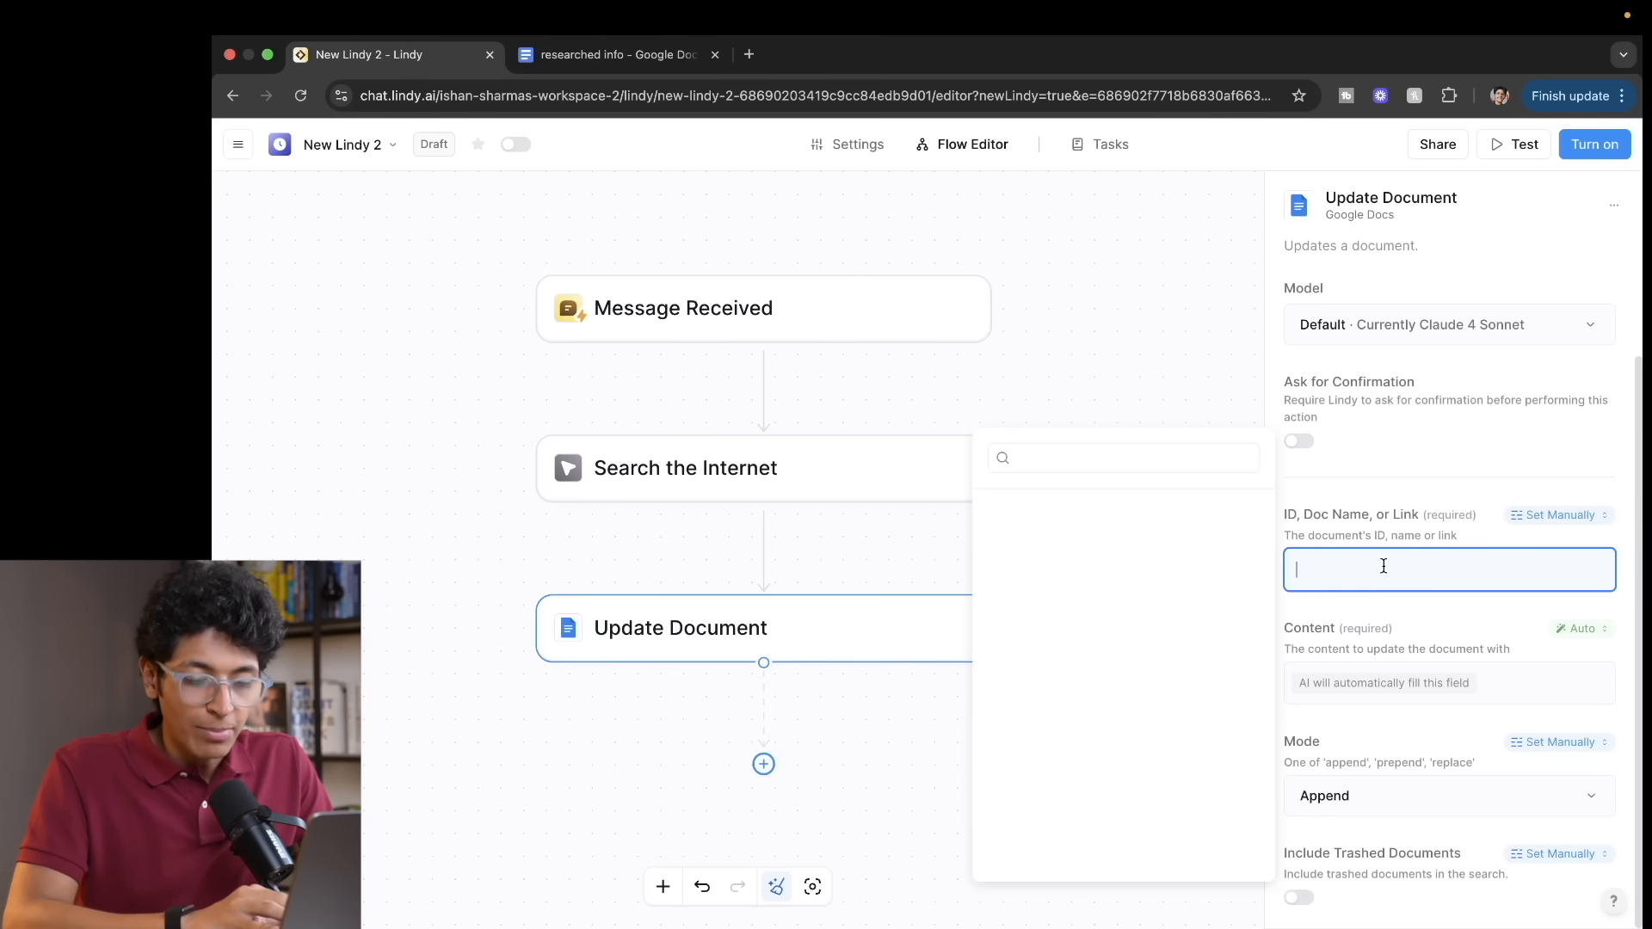
key(ctrl+v)
click(1171, 397)
click(1171, 397)
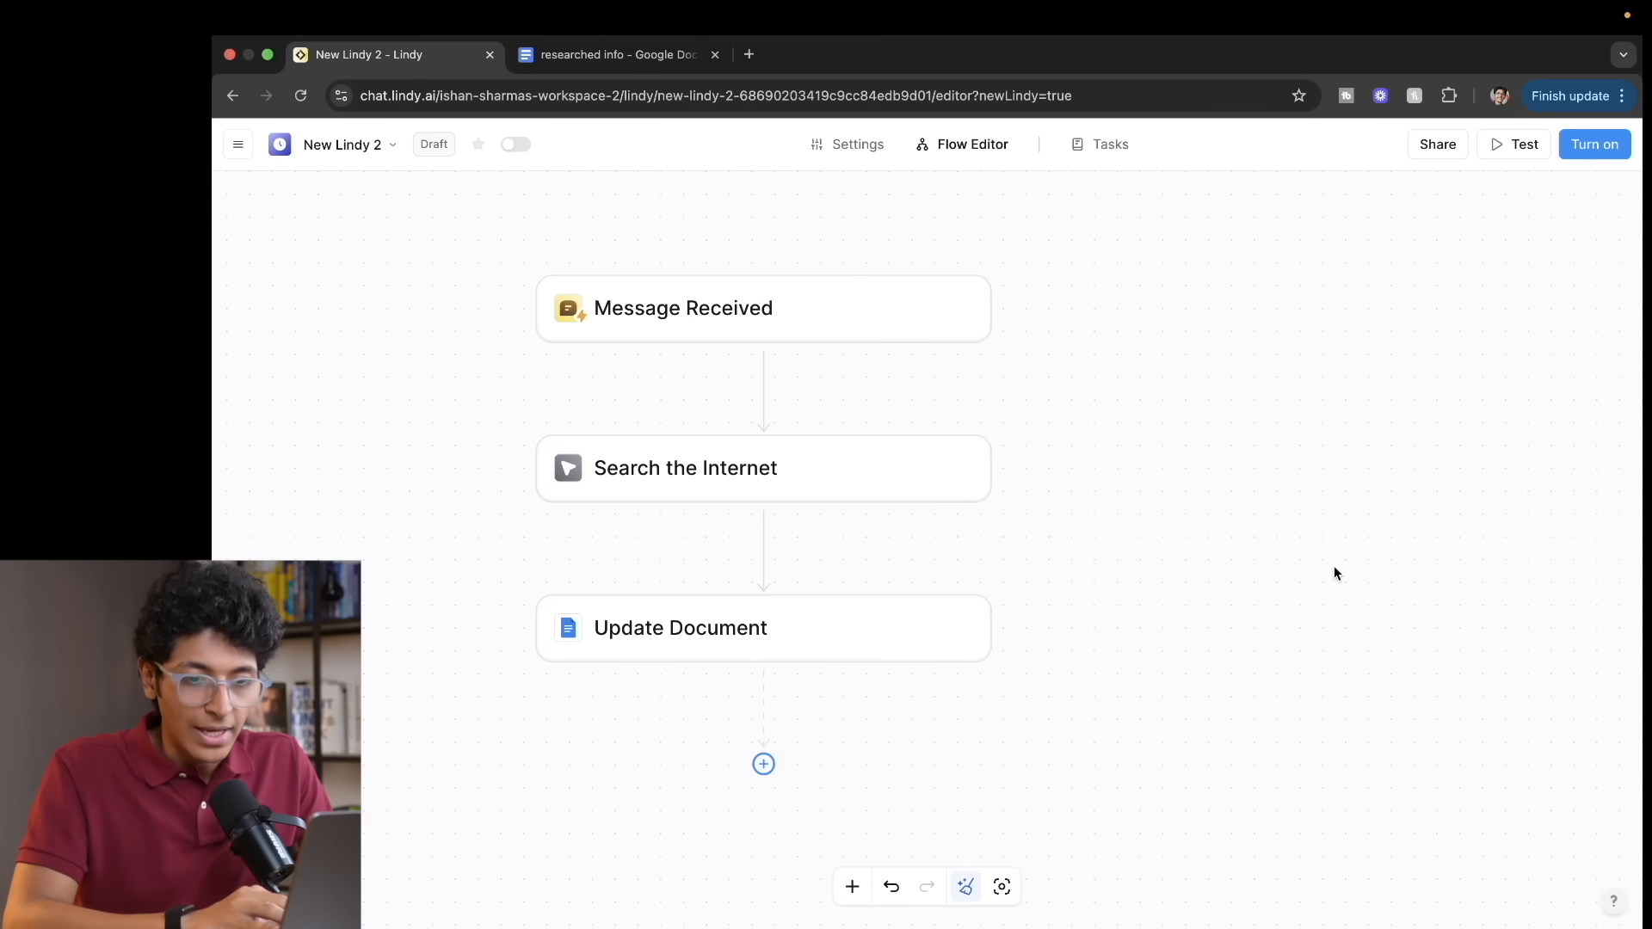
Step: Review the Update Document action's settings, including the document link and the options offered for Mode
click(734, 648)
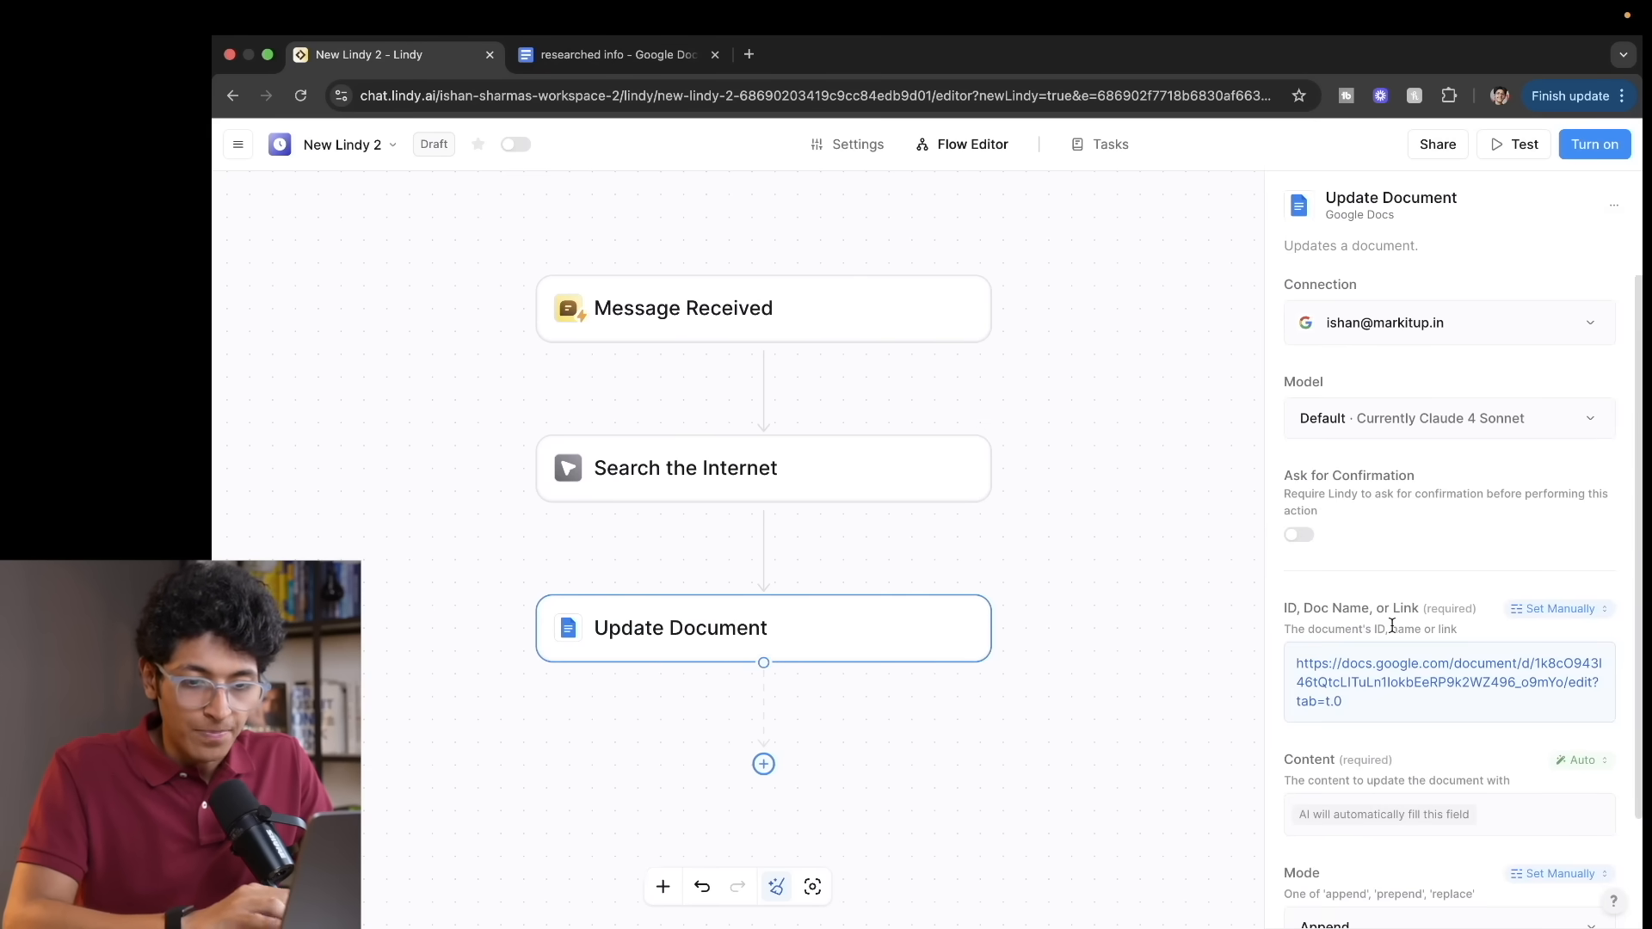
scroll(1394, 631, down, 3)
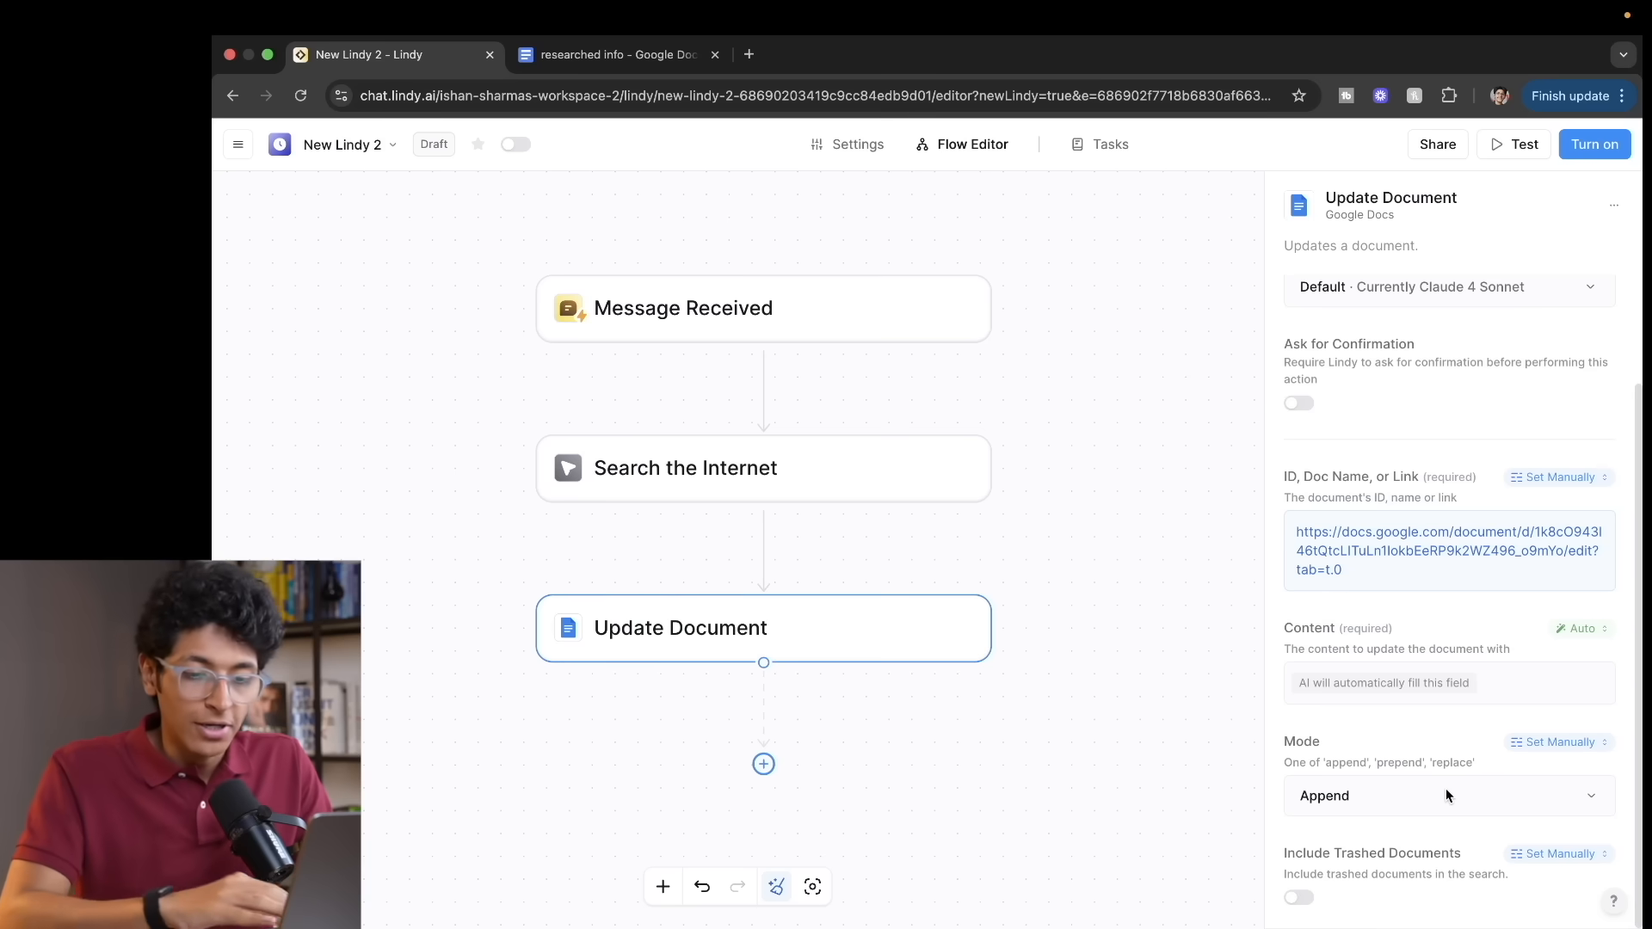
click(1401, 799)
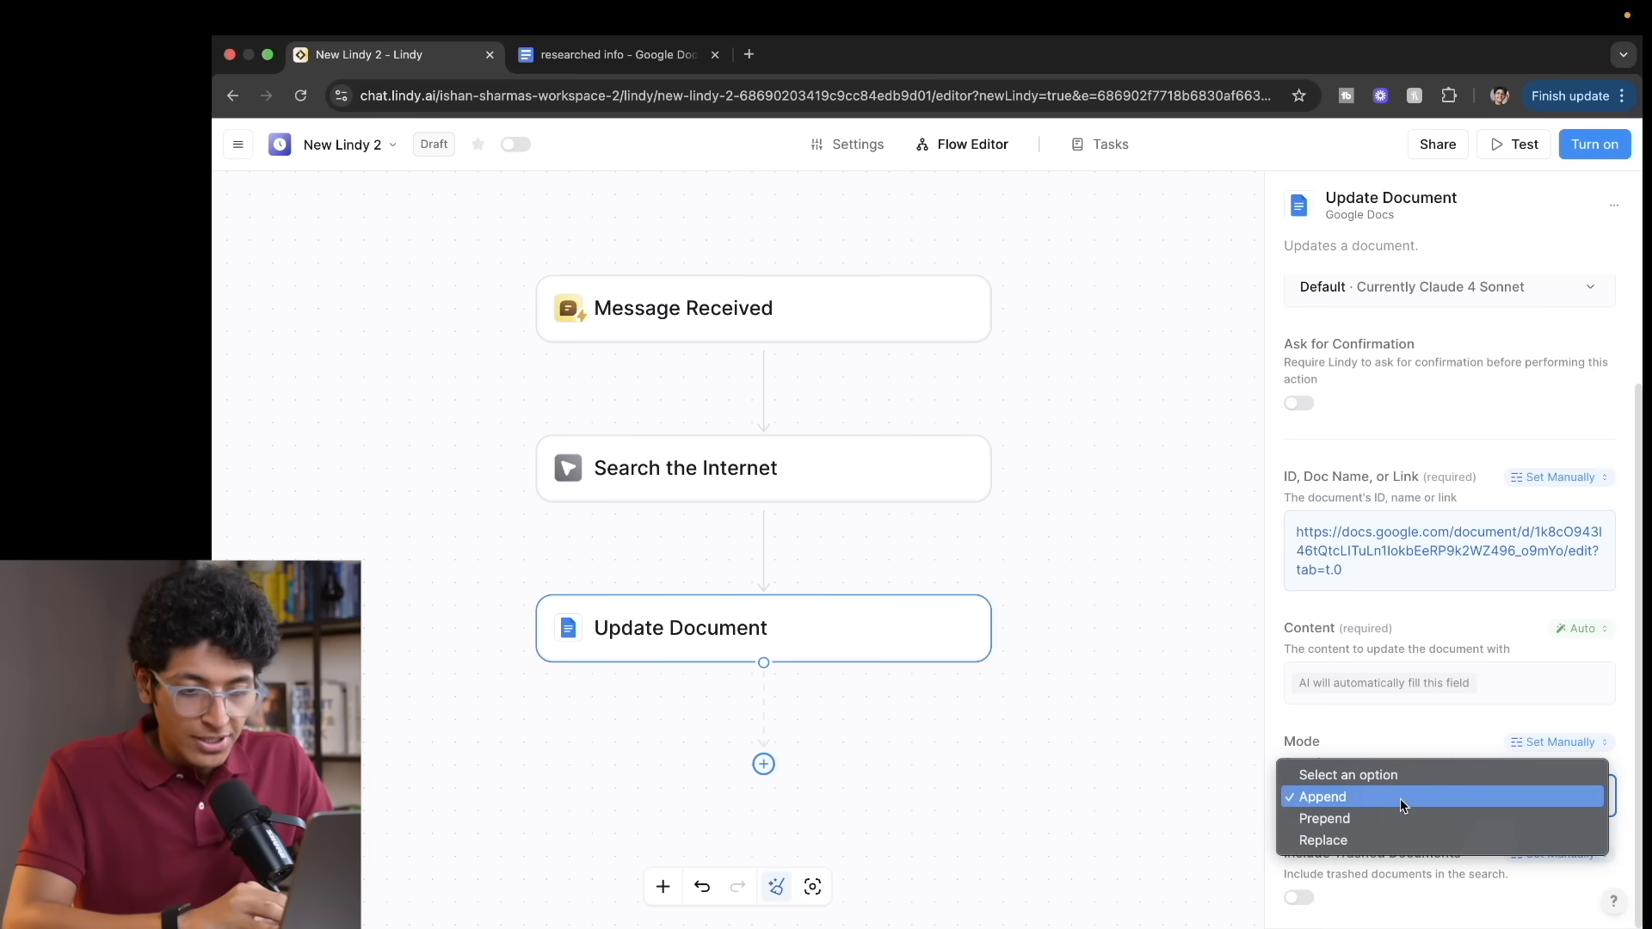
click(1195, 826)
scroll(1463, 400, up, 2)
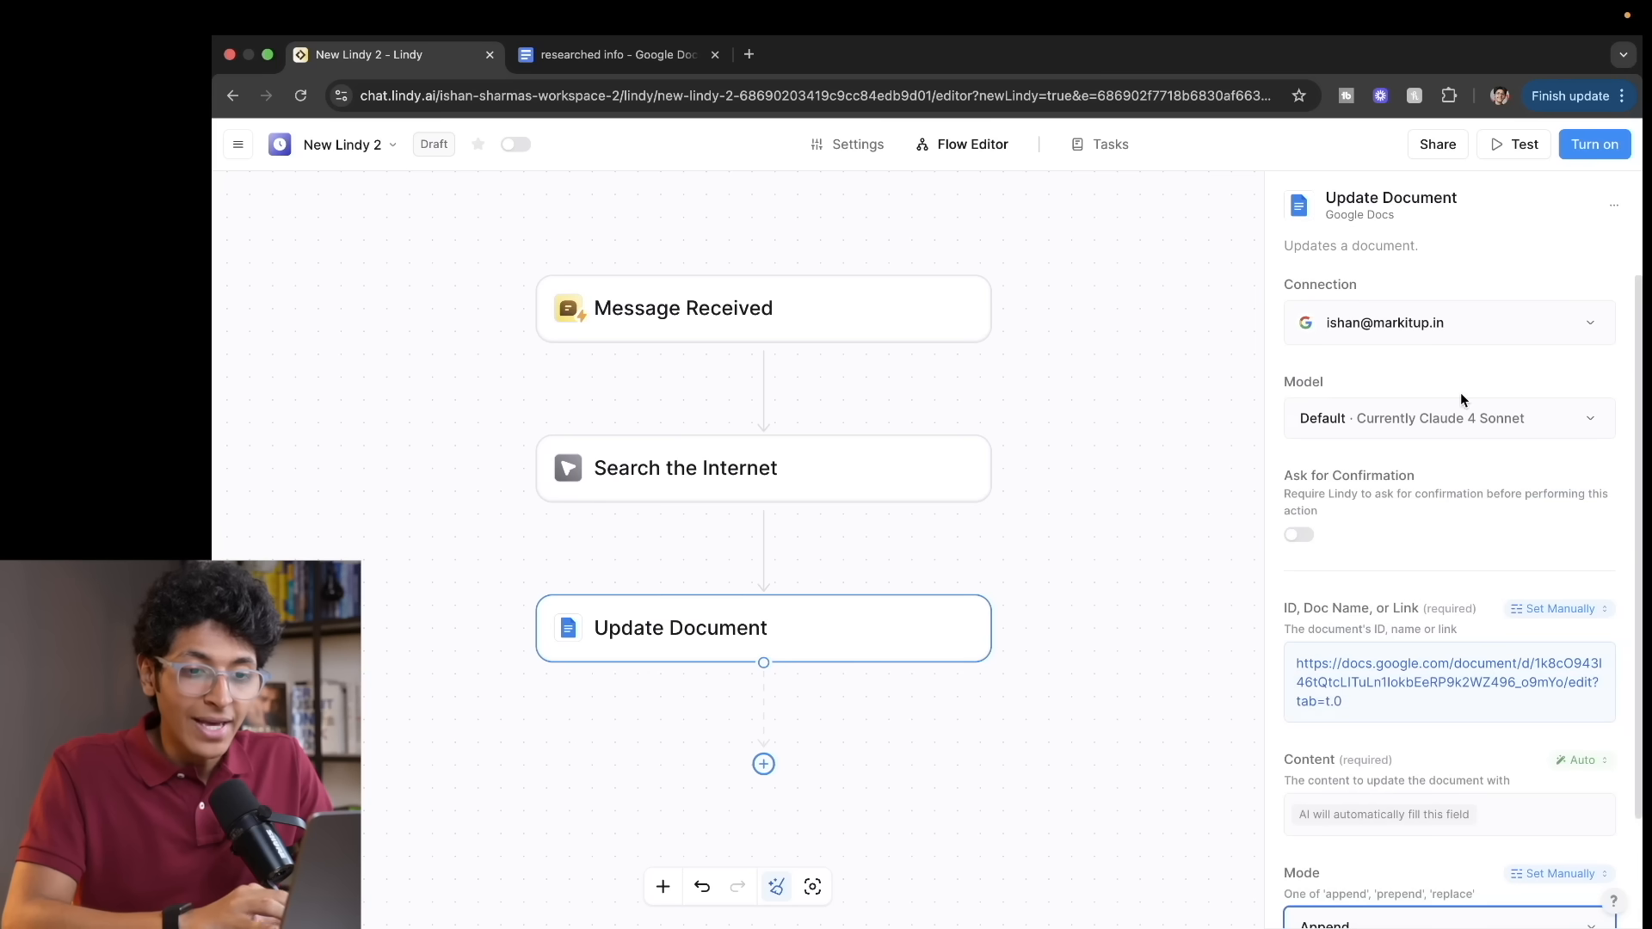
click(1118, 432)
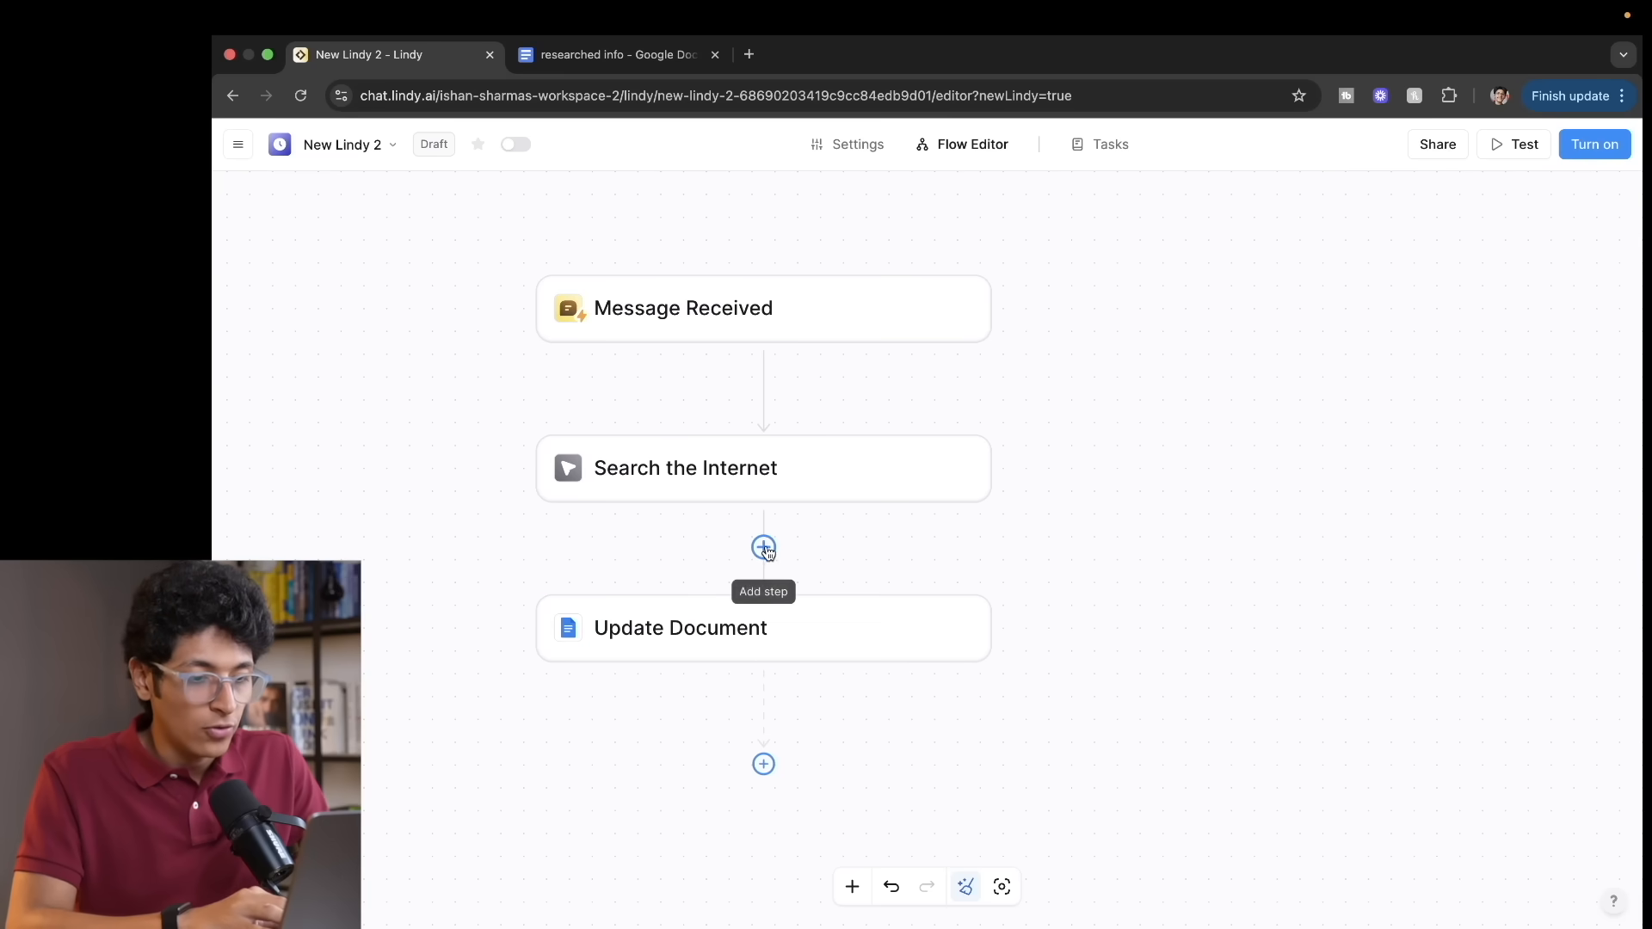
Step: Add the Gmail action Send Email as the step following Update Document and bring up its recipient, subject and body settings
click(764, 546)
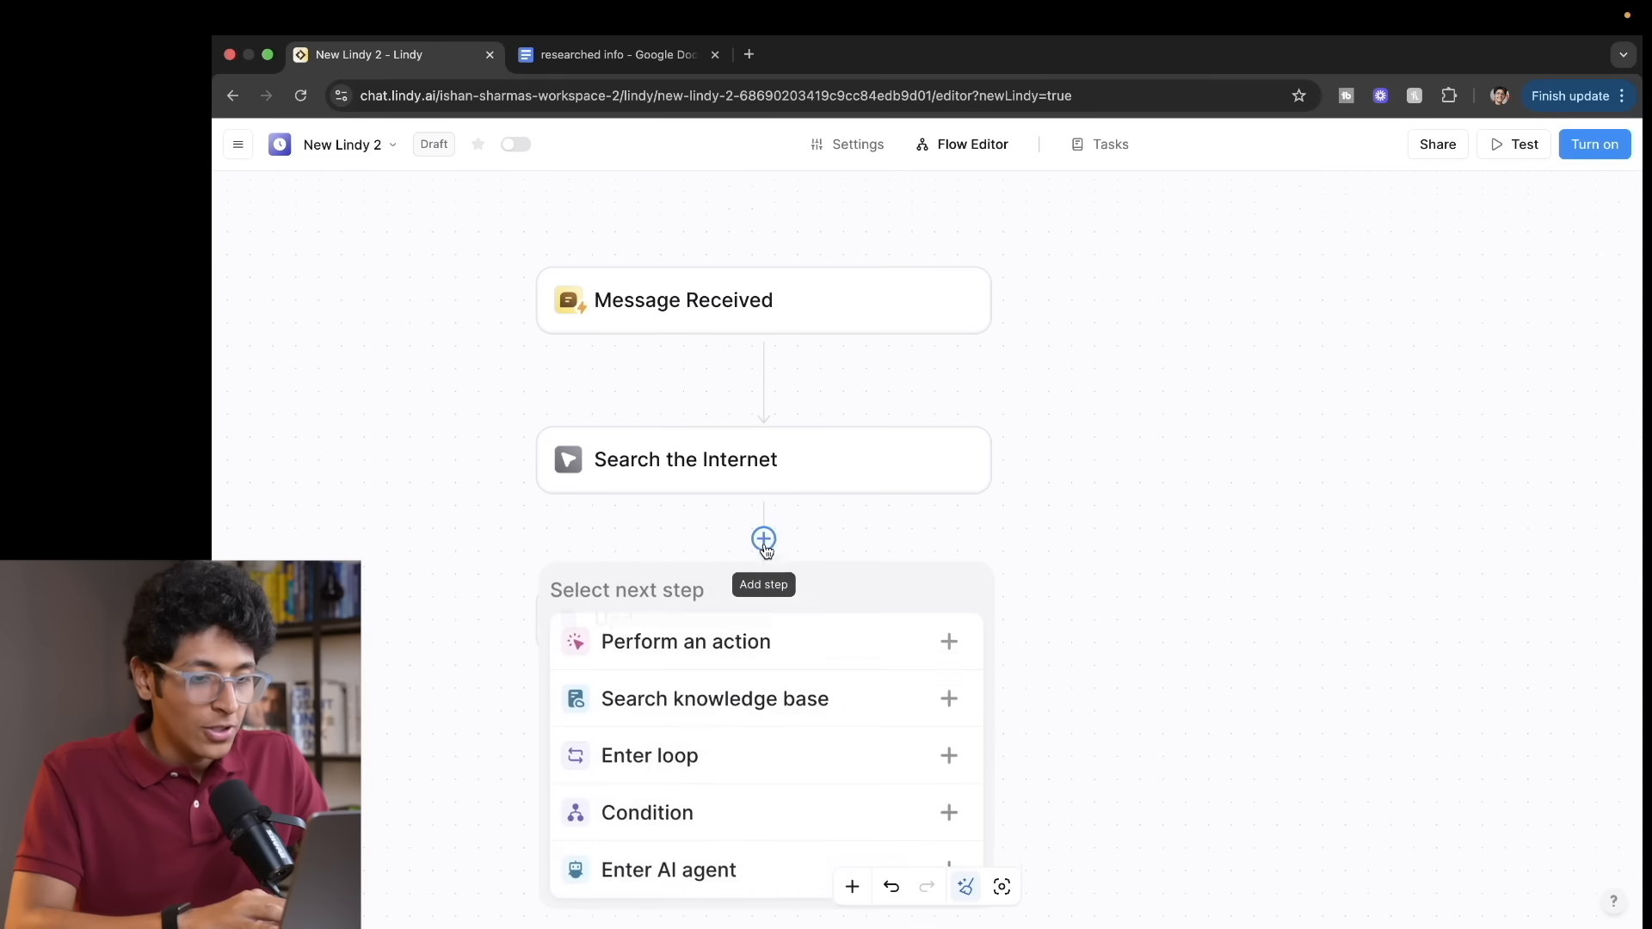
click(1100, 510)
click(763, 686)
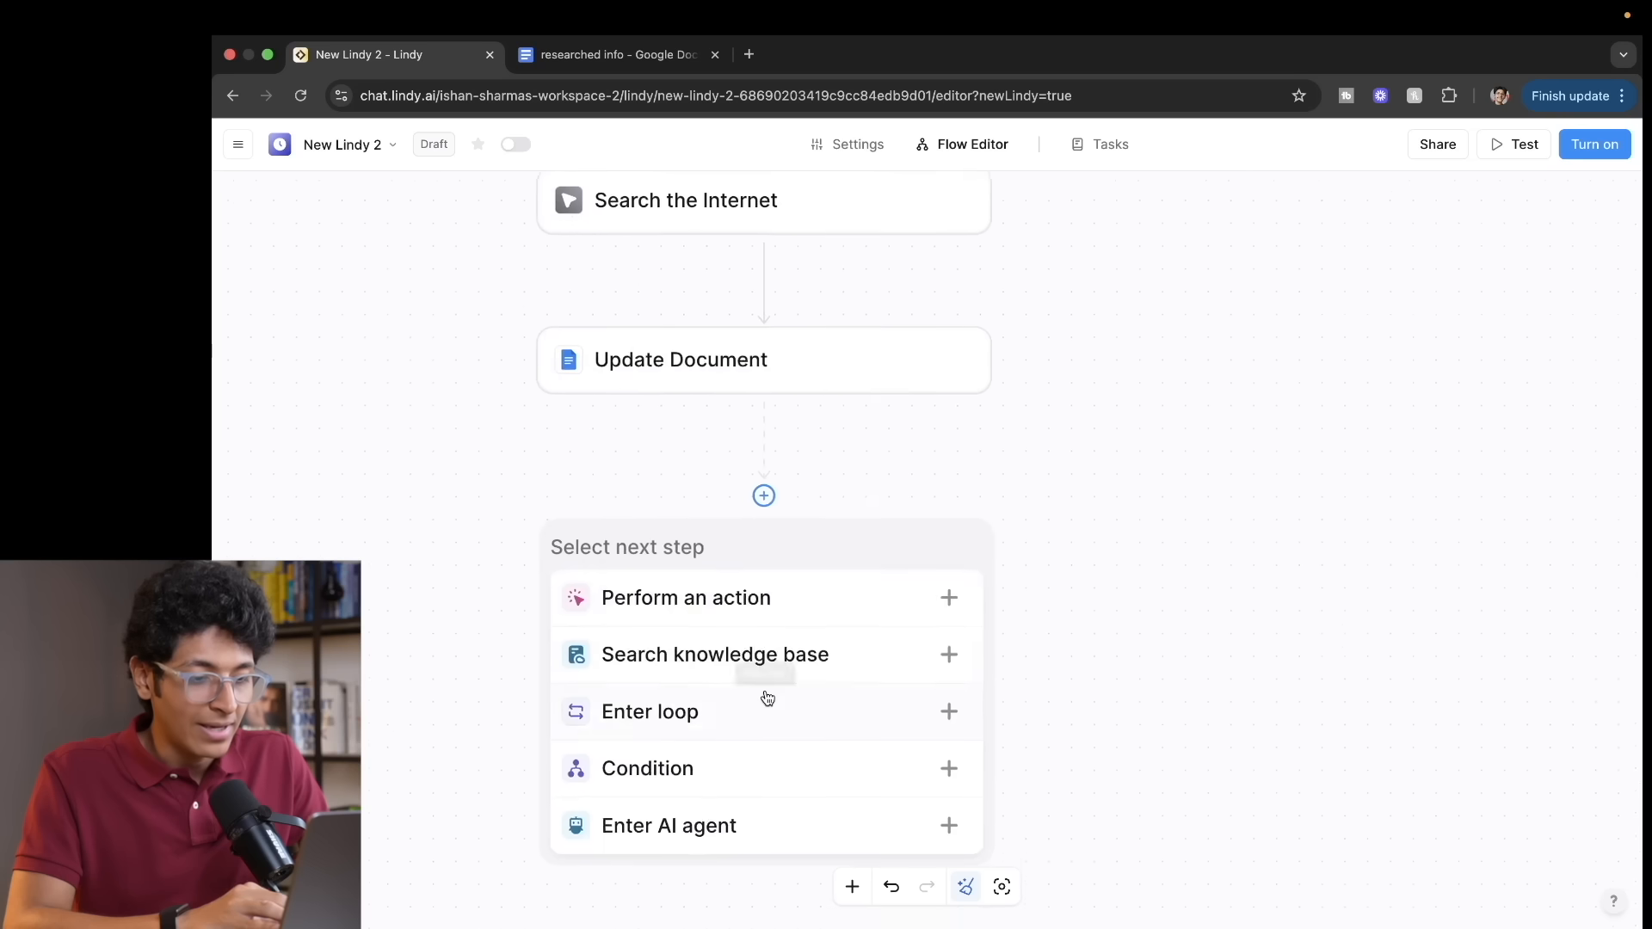
click(785, 595)
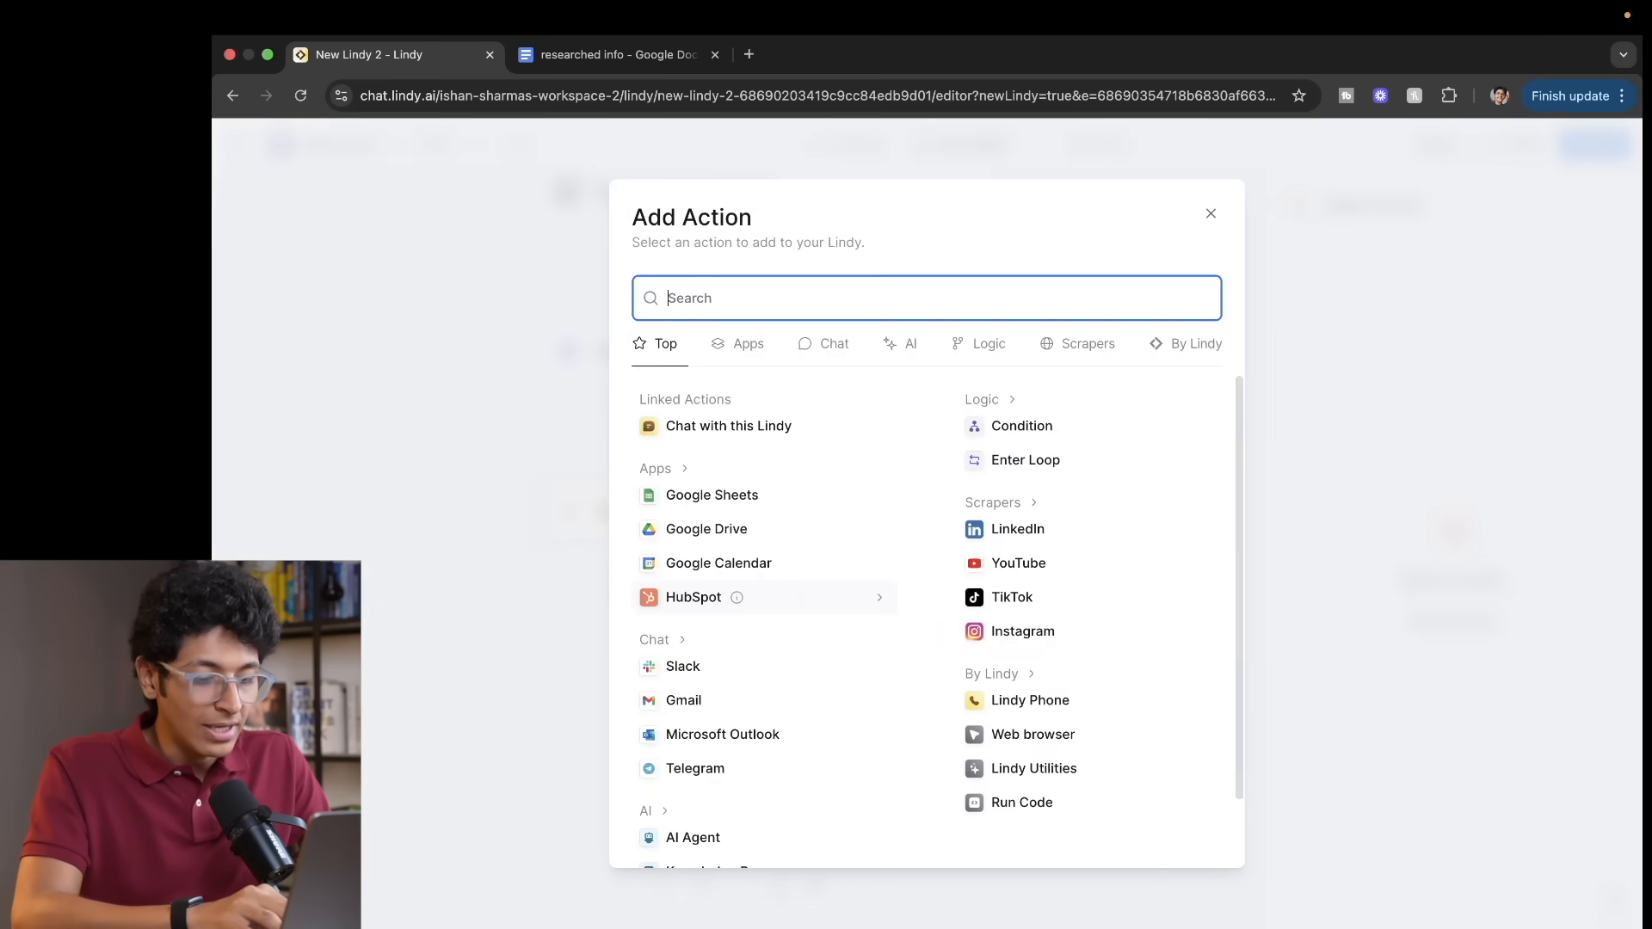
text(gmail)
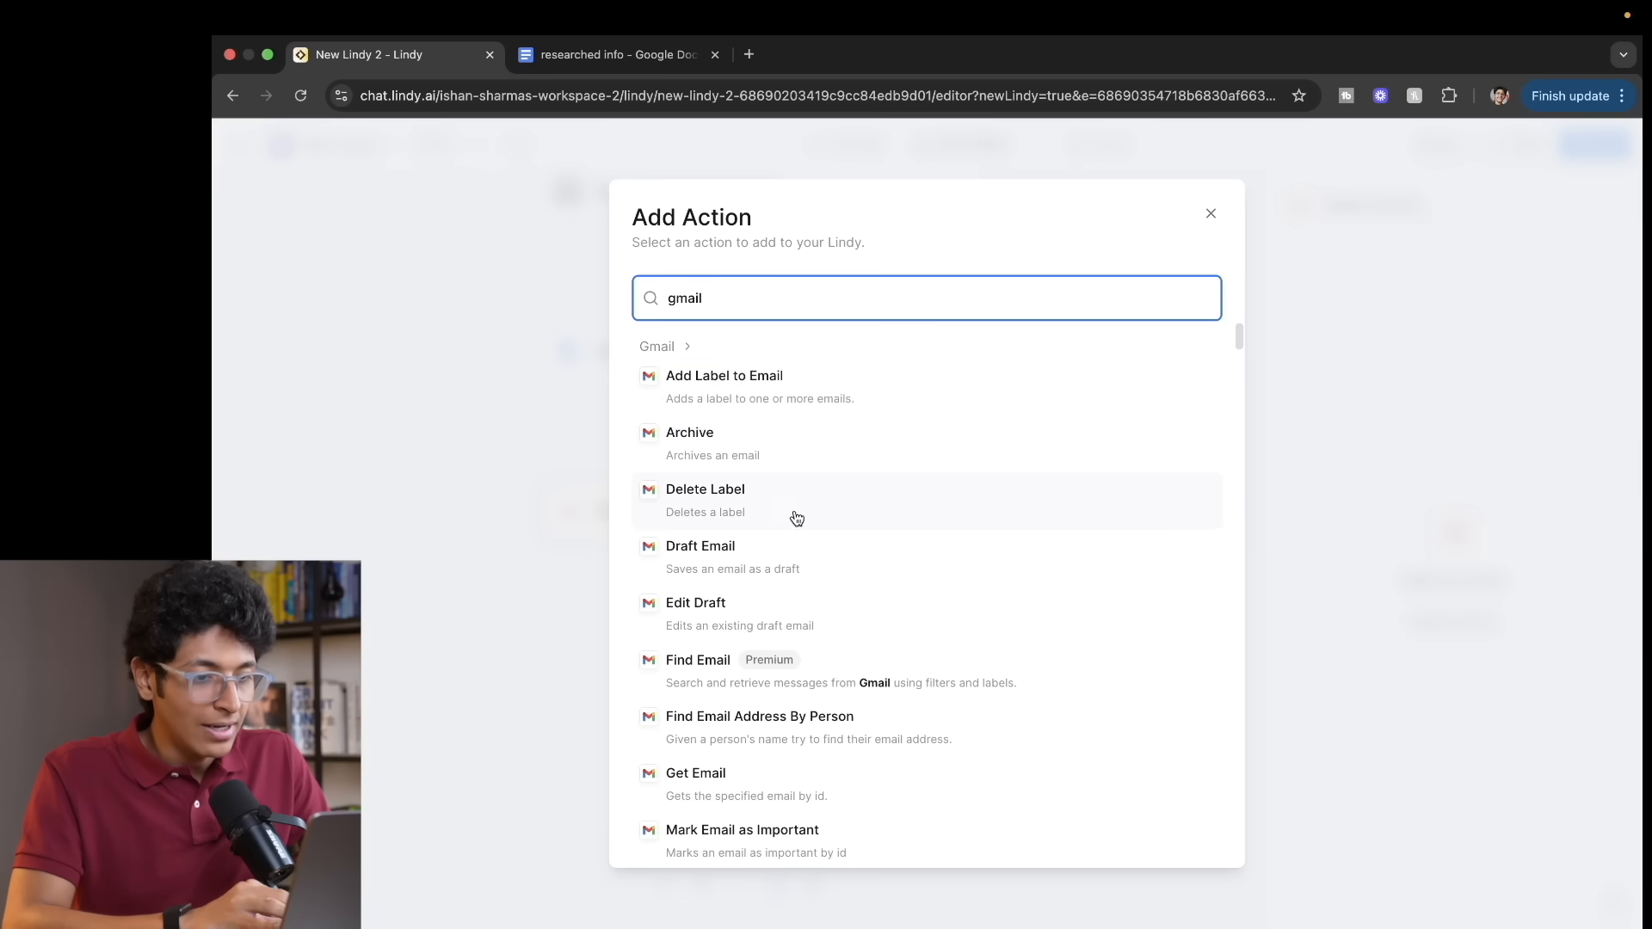
scroll(785, 685, down, 3)
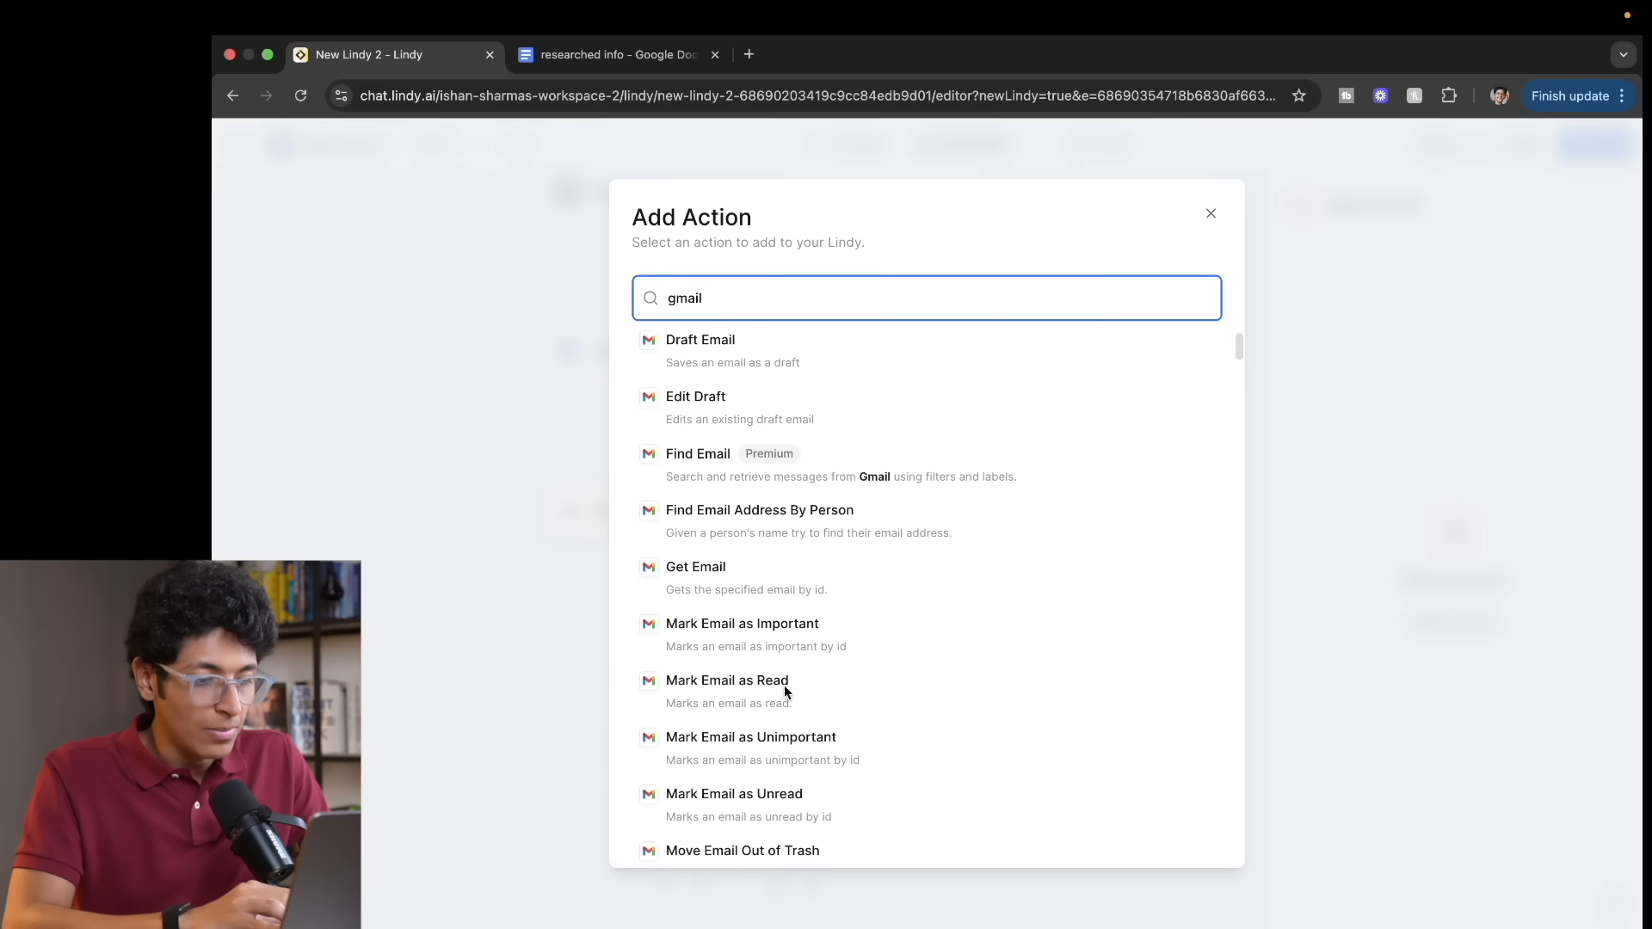
scroll(783, 685, down, 5)
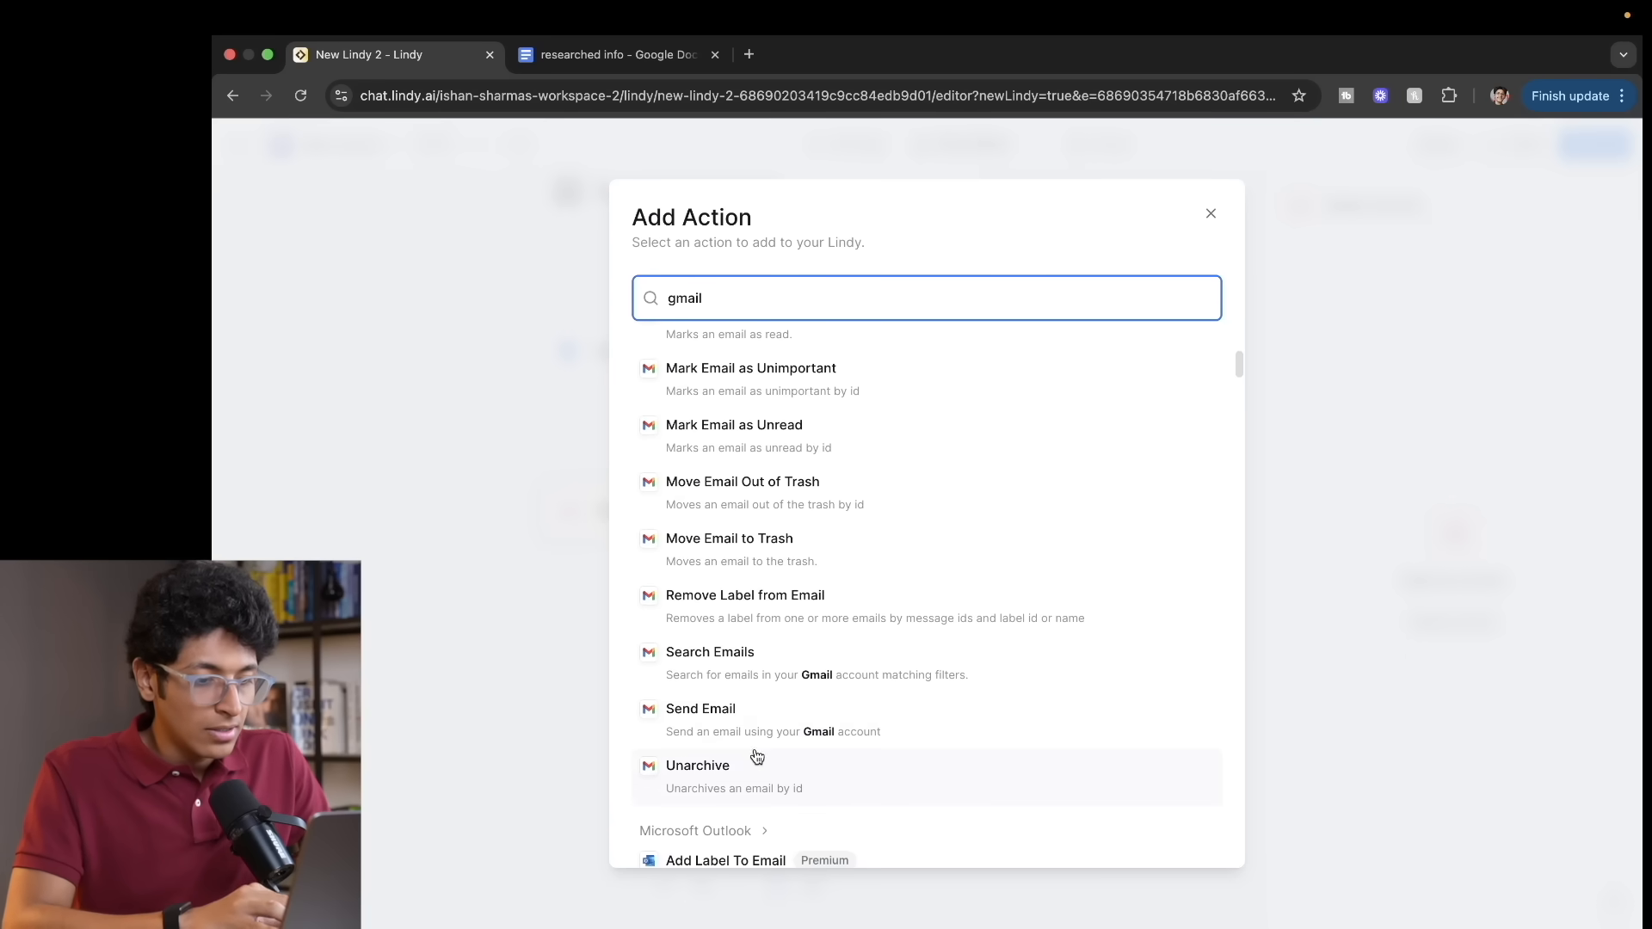
click(753, 717)
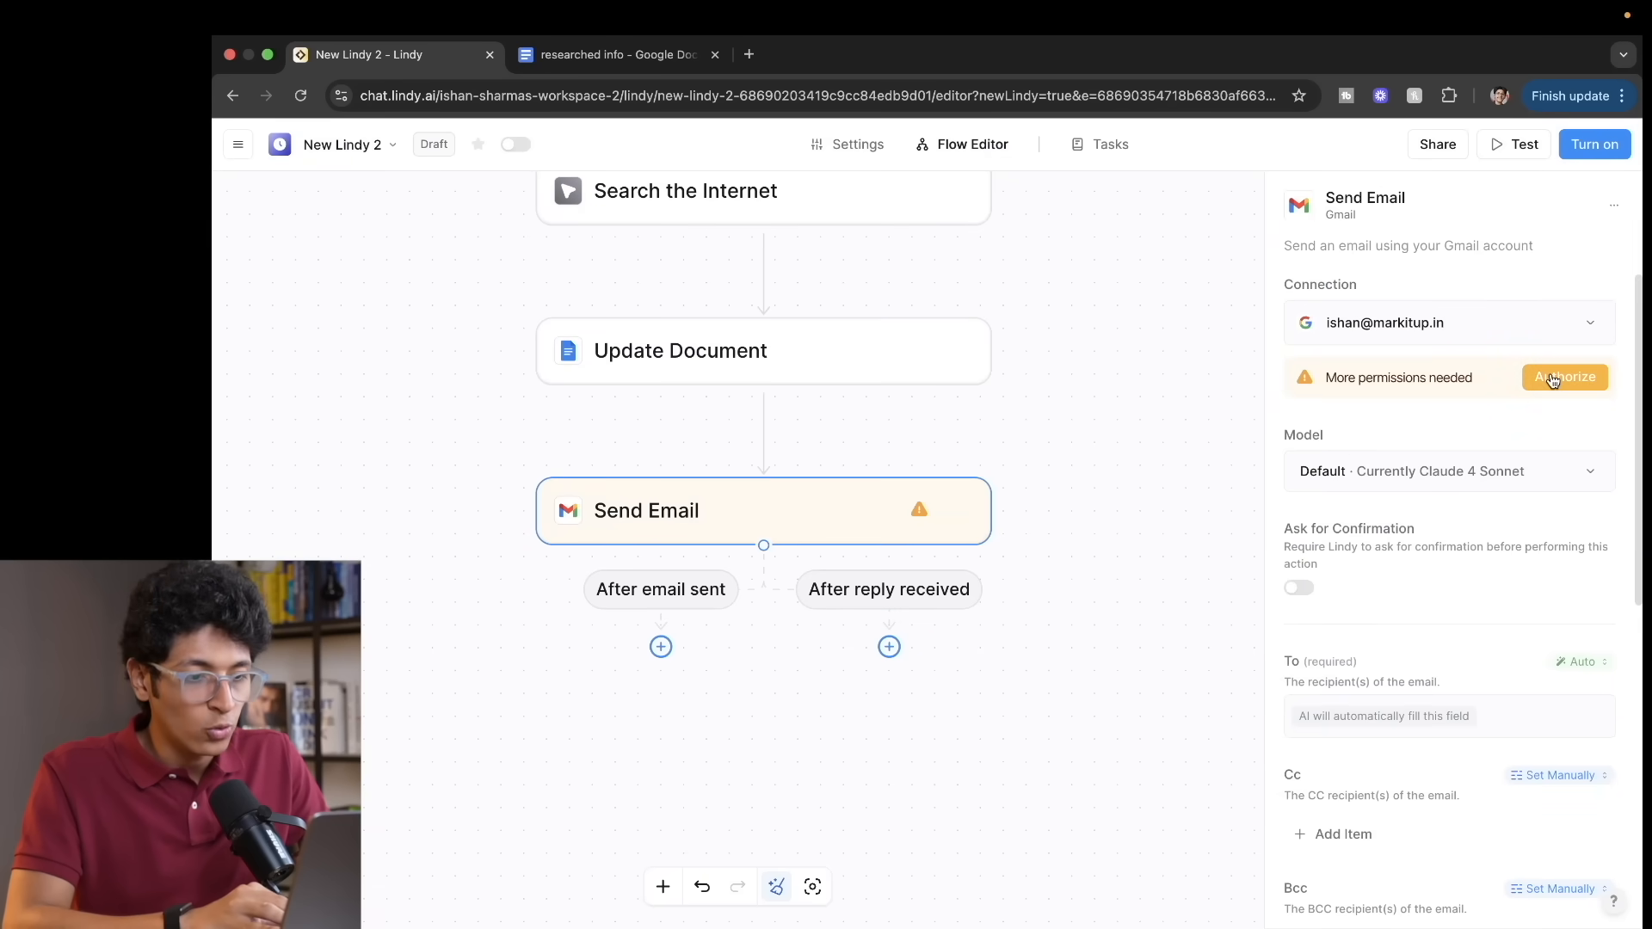
scroll(1485, 473, down, 3)
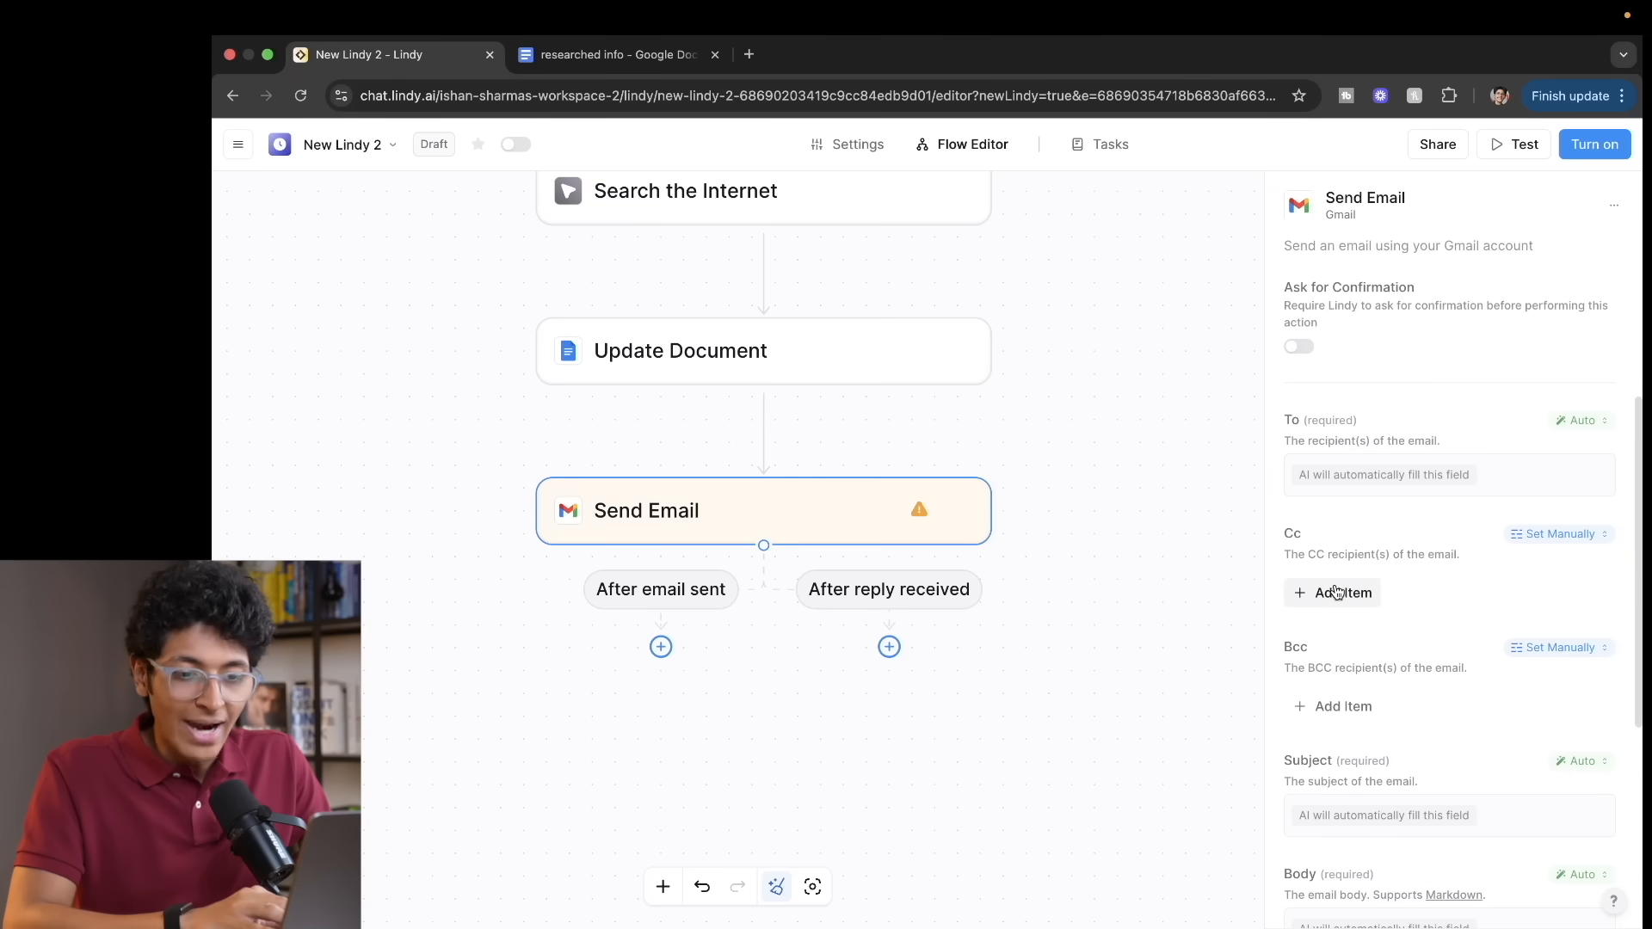
Step: Review the Send Email action's recipient, subject and body fields and the AI models offered for it
scroll(1368, 680, down, 3)
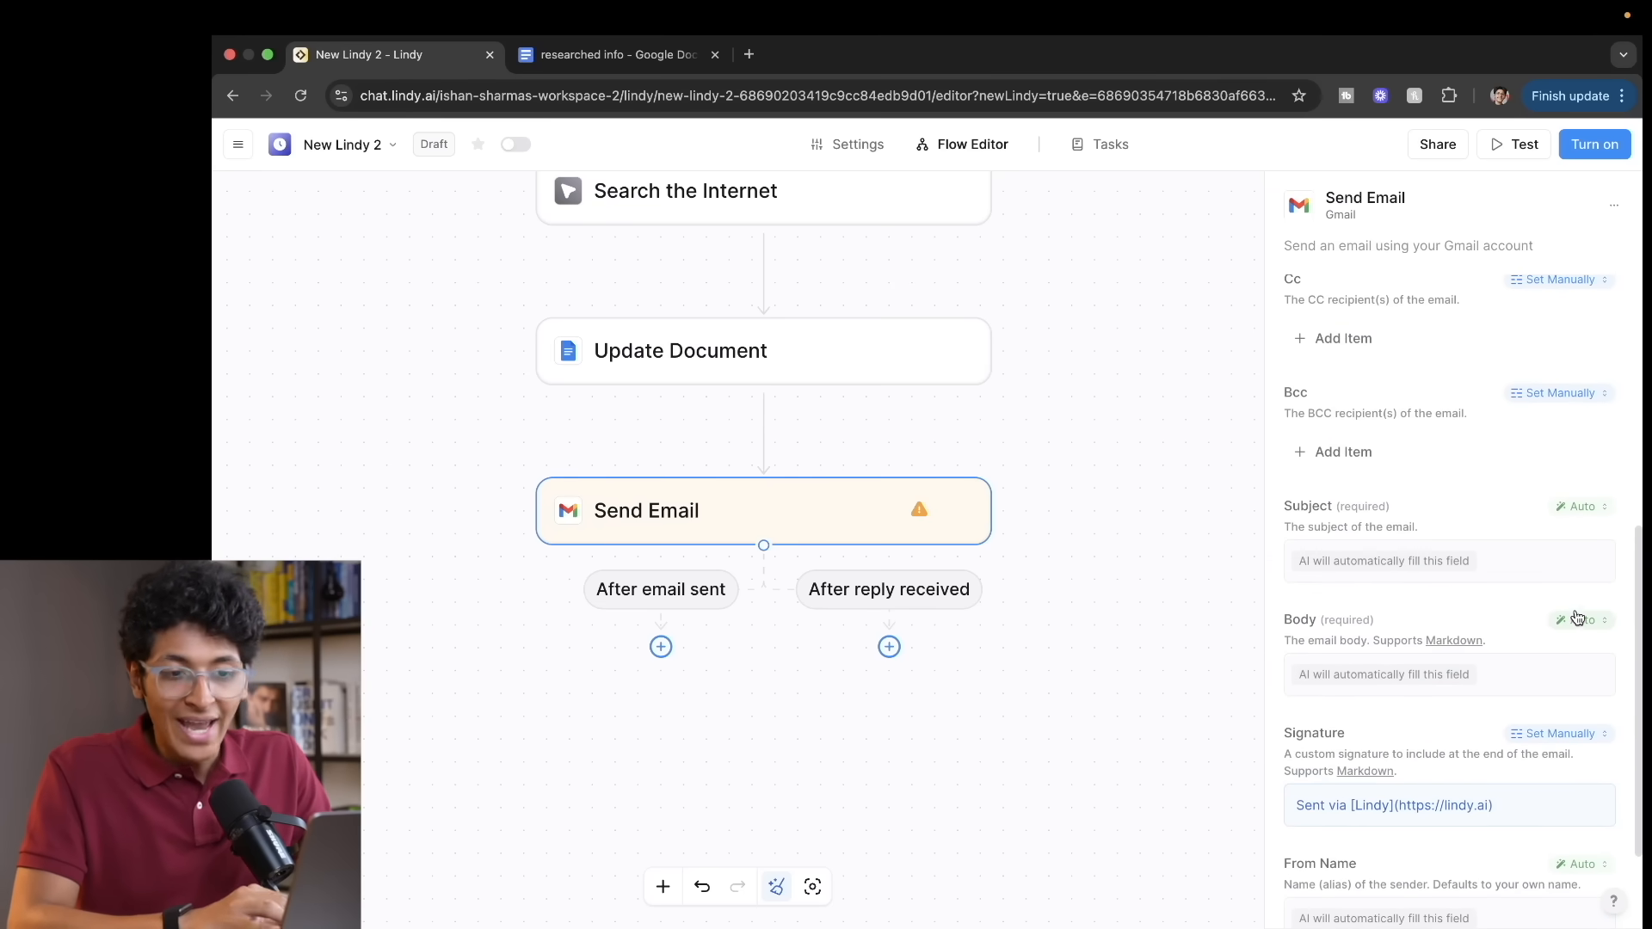
scroll(1577, 616, up, 6)
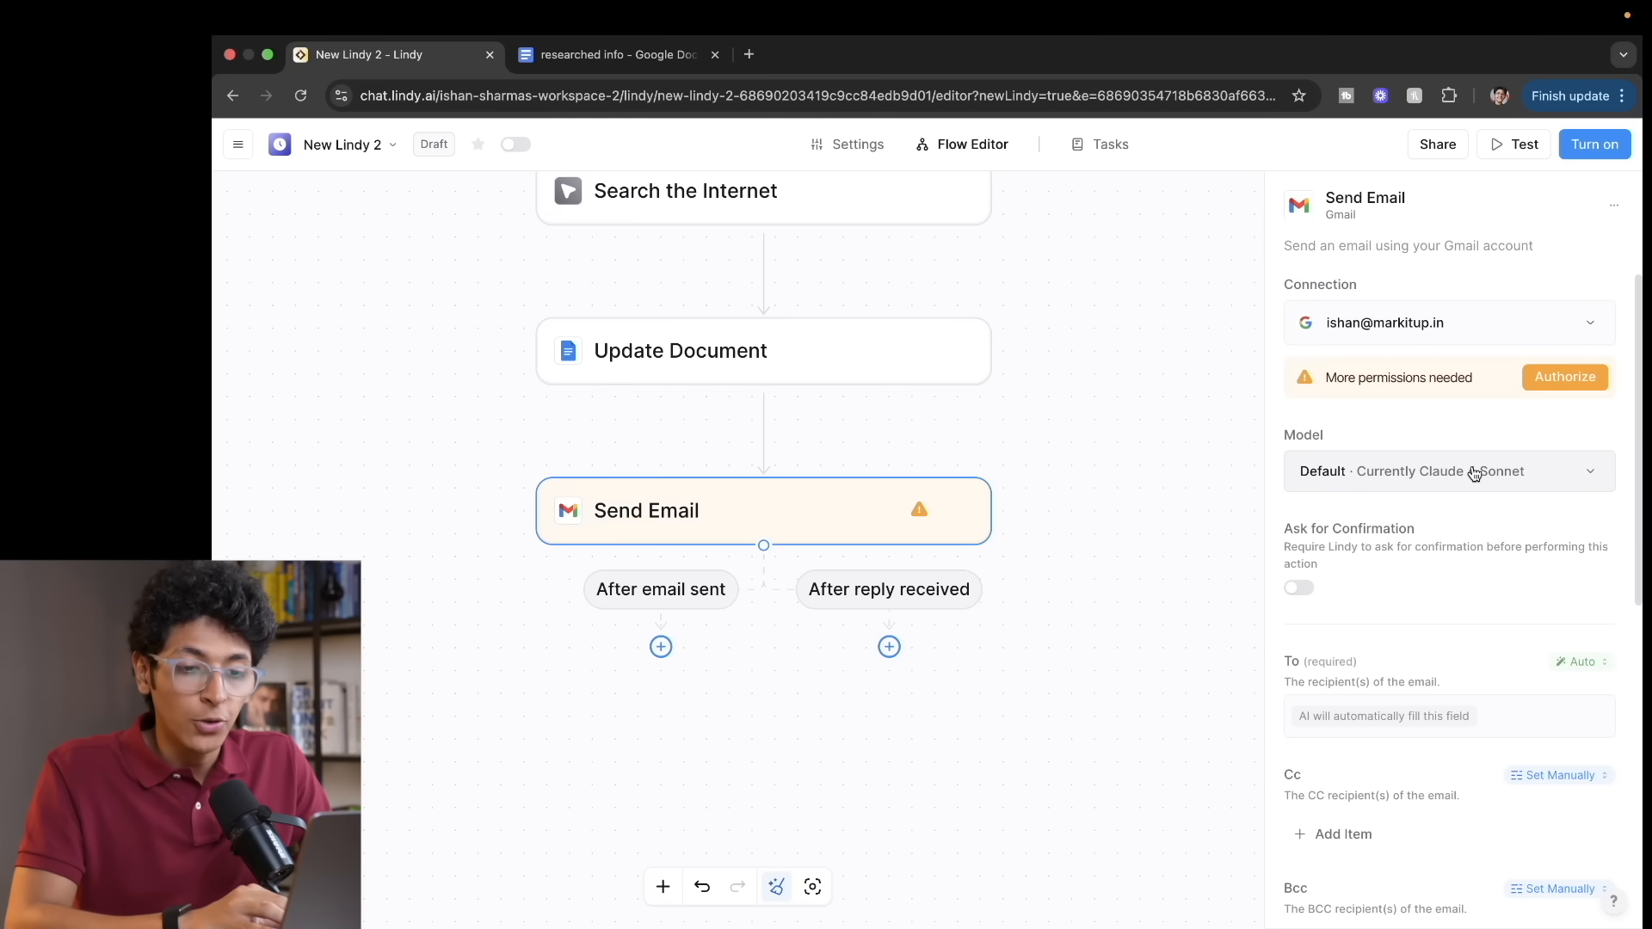
click(1519, 482)
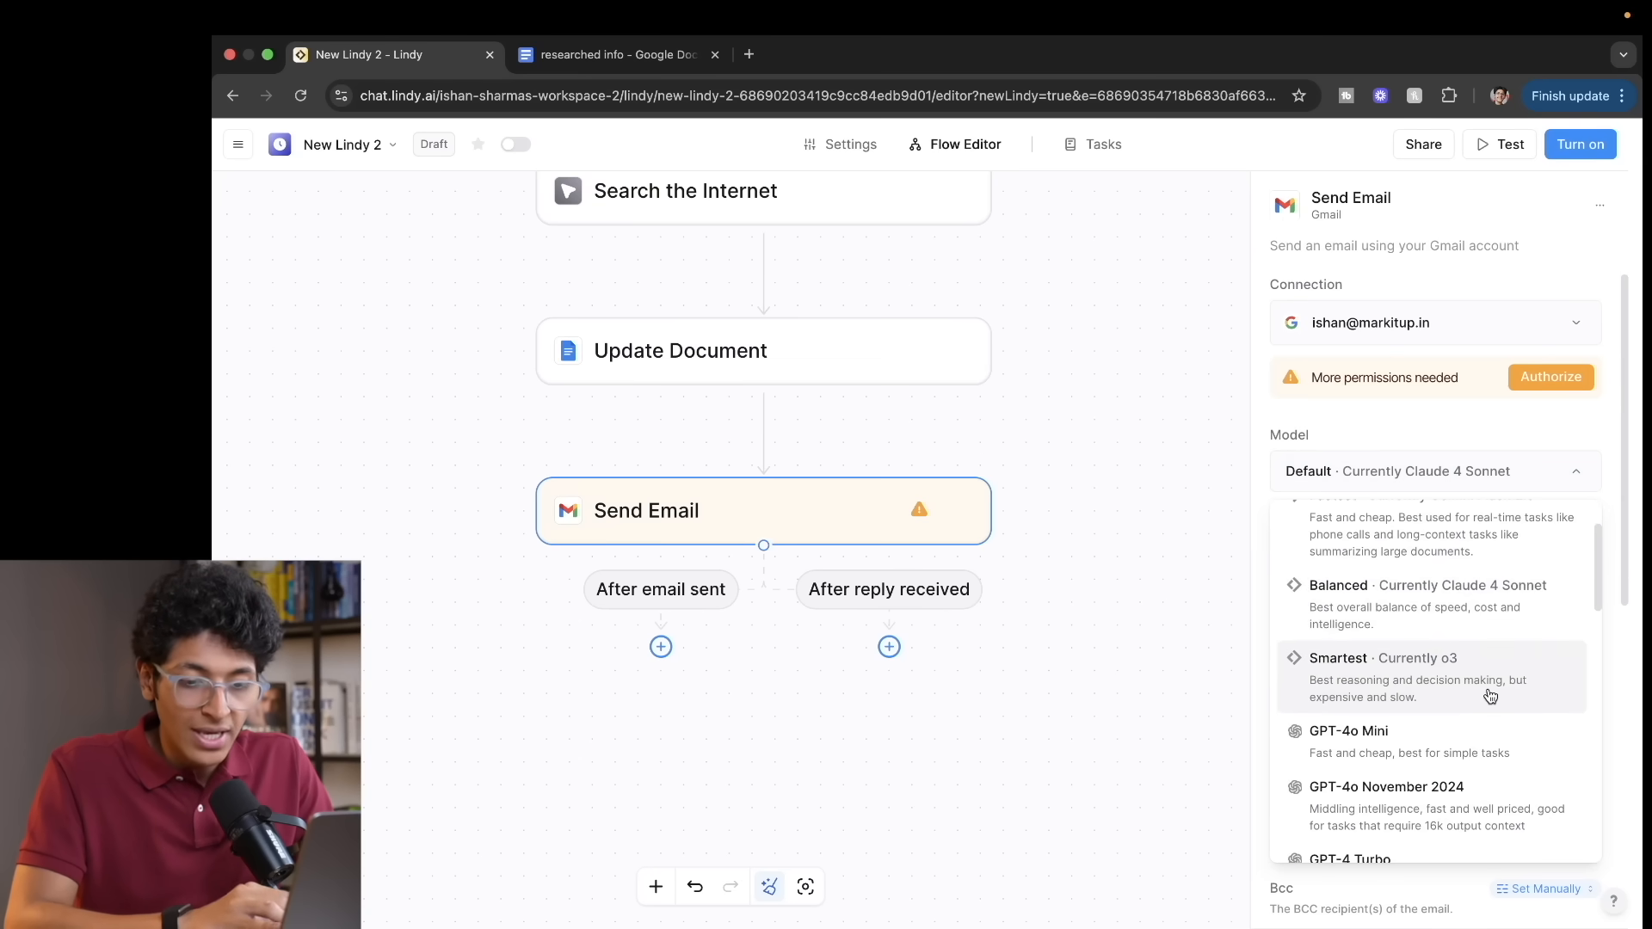
scroll(1481, 701, down, 4)
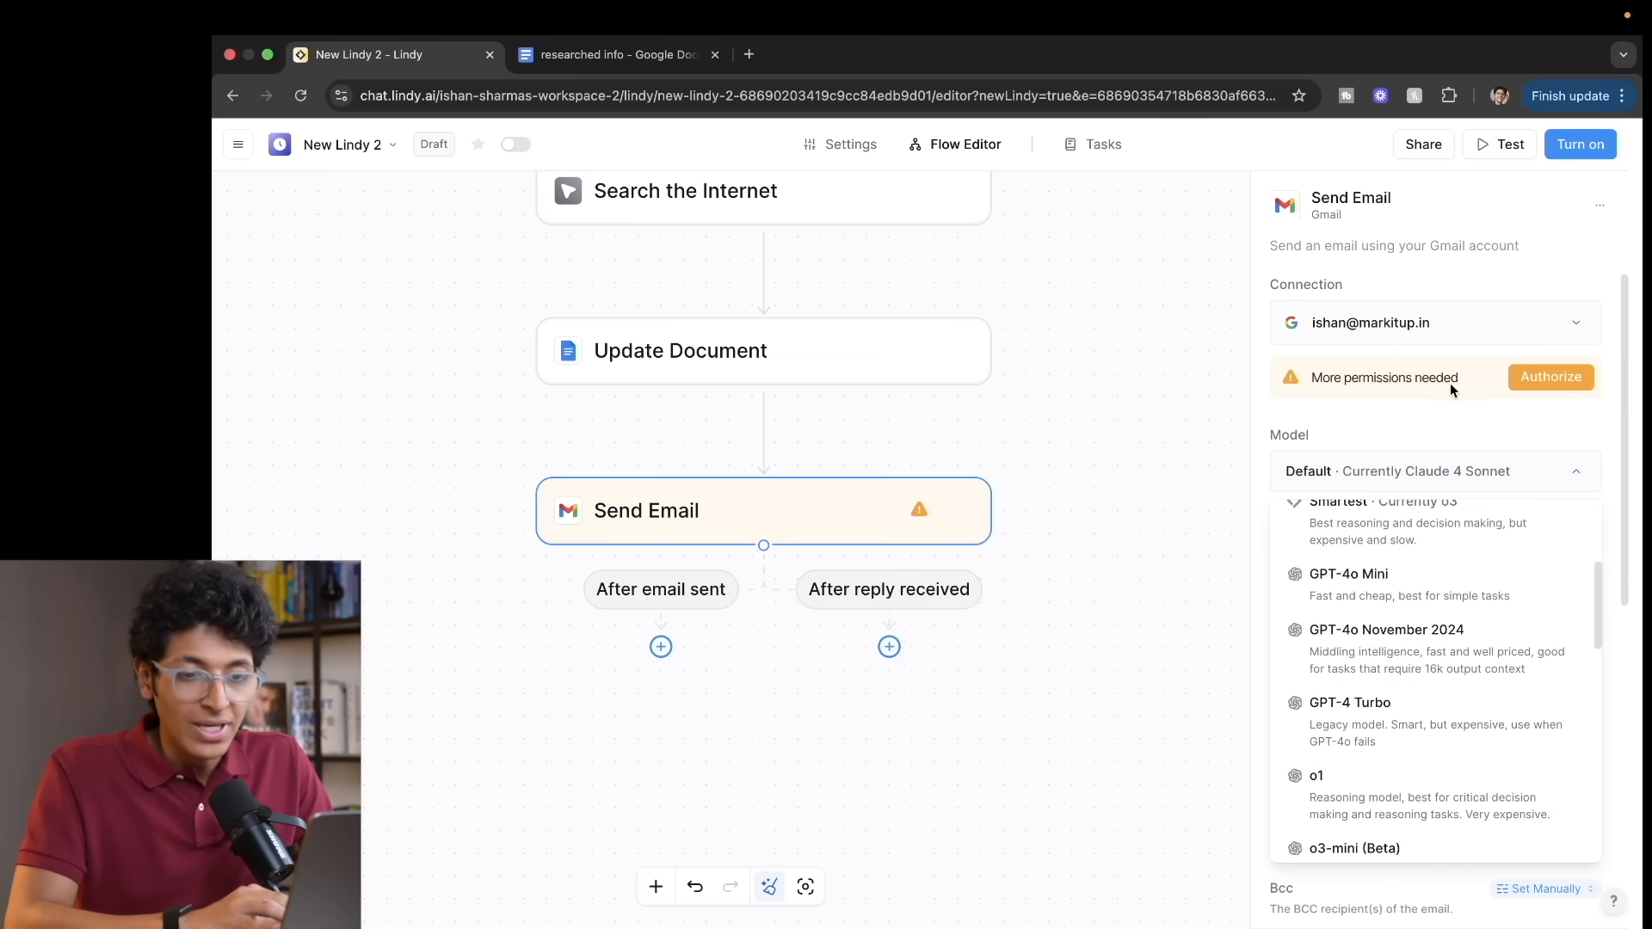
click(1423, 411)
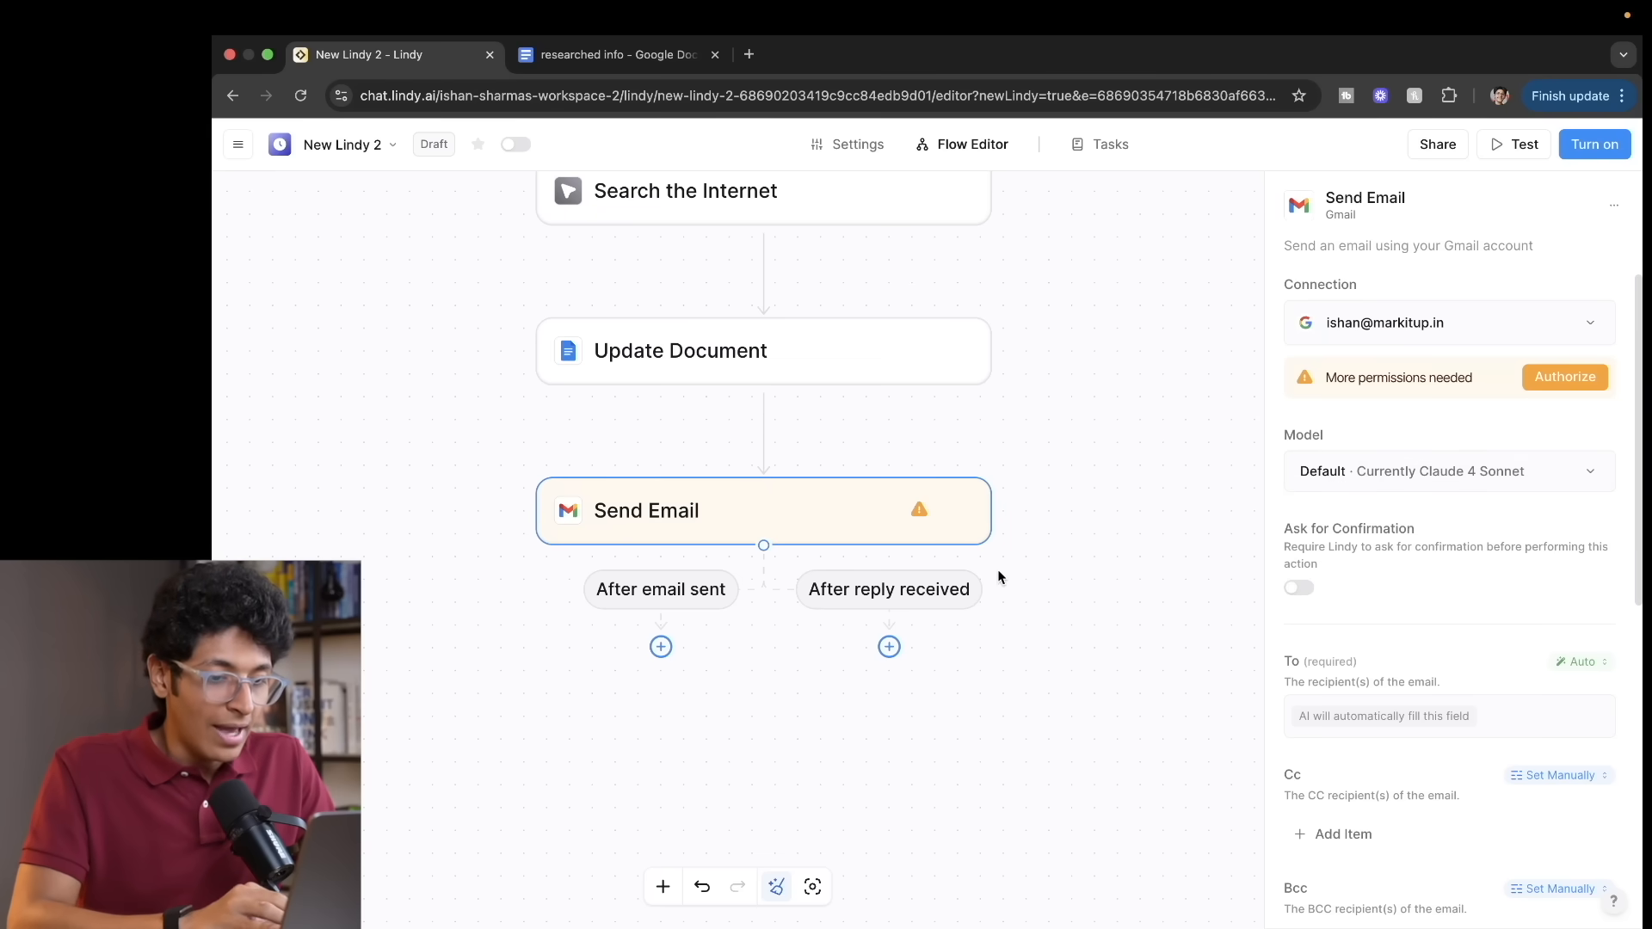
Step: Delete the Send Email action that follows Update Document in the flow
scroll(1068, 558, up, 2)
scroll(1067, 558, up, 3)
scroll(756, 757, down, 2)
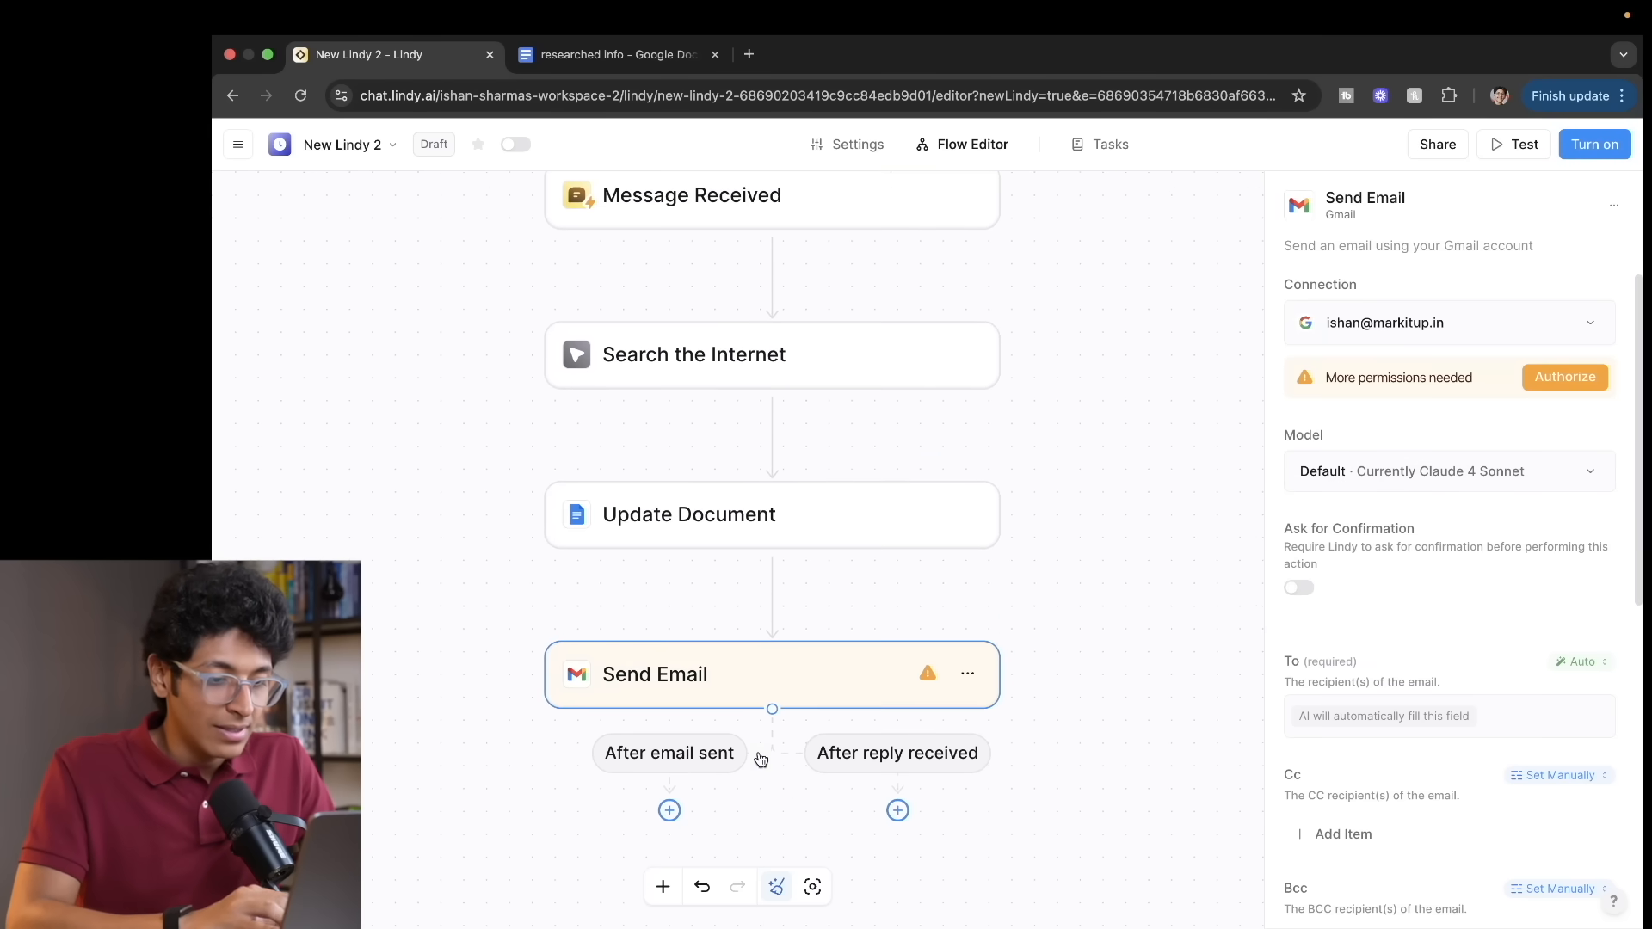
click(969, 676)
click(1014, 801)
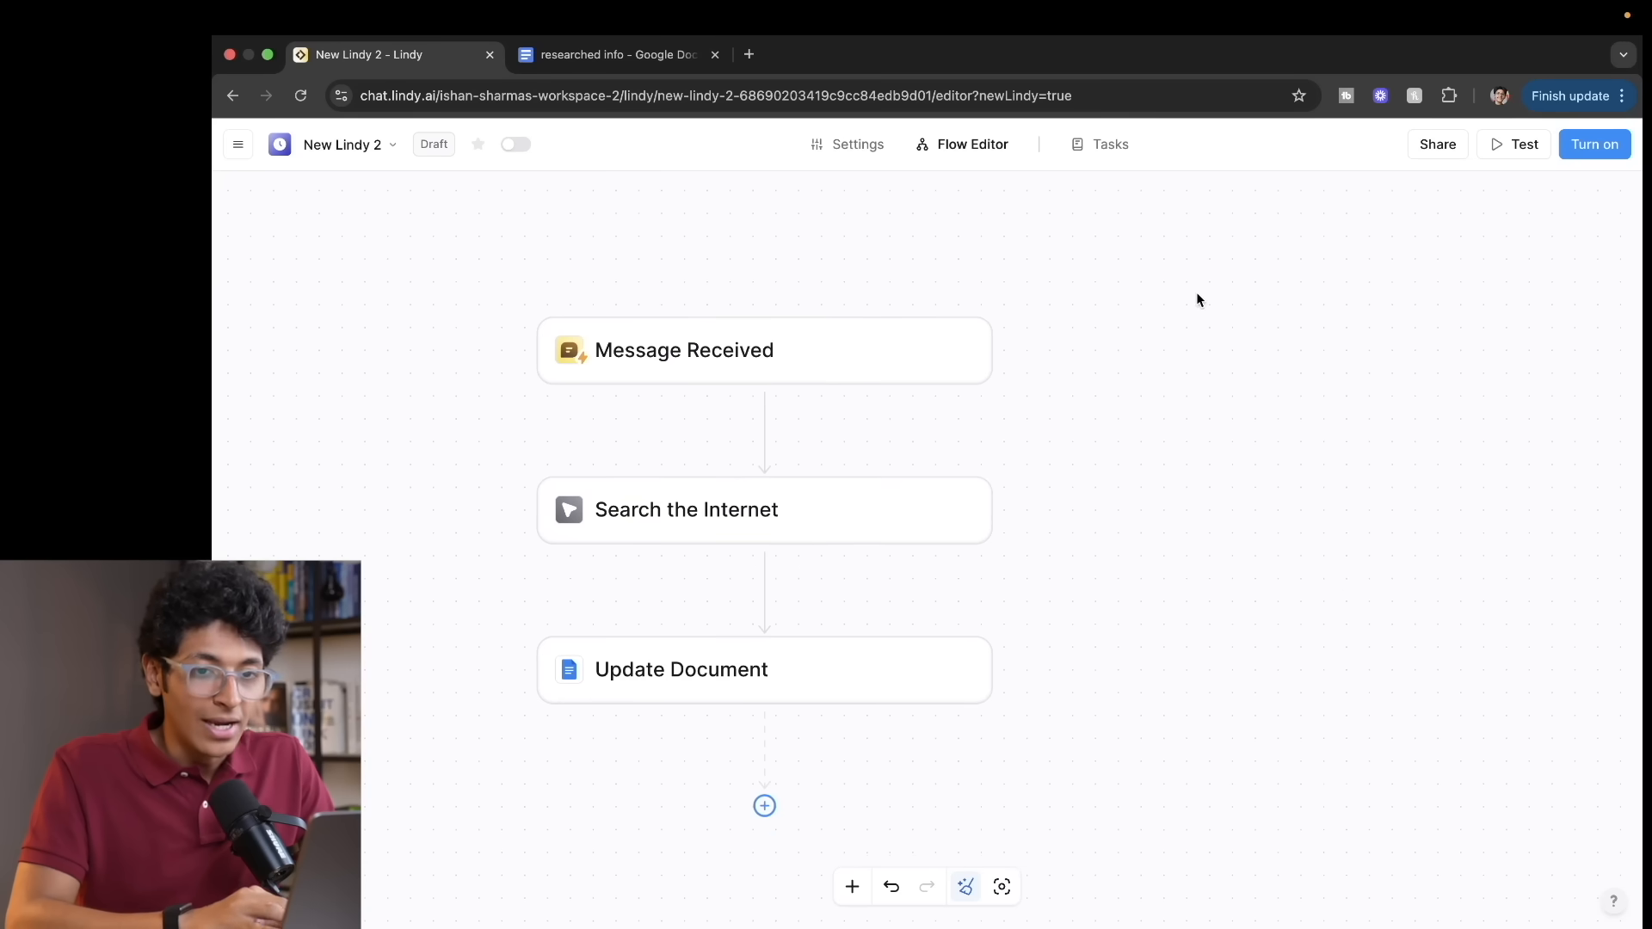
Step: Turn on the agent and test it by sending the topic "top ai tools of 2025" in its chat
click(1579, 146)
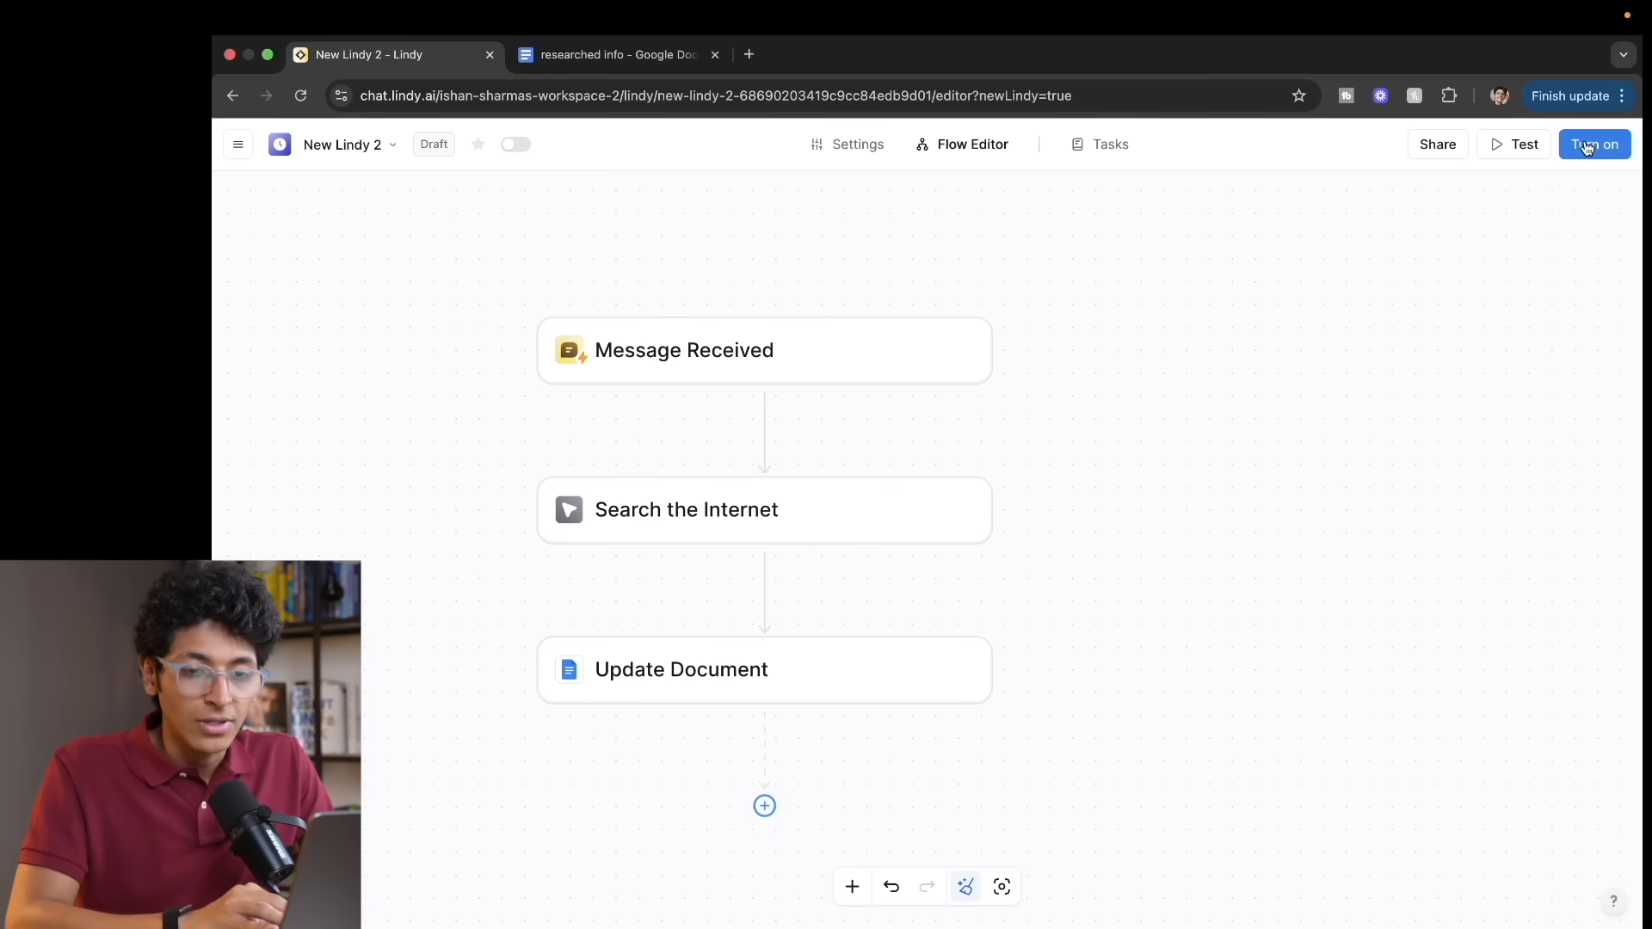
click(1536, 148)
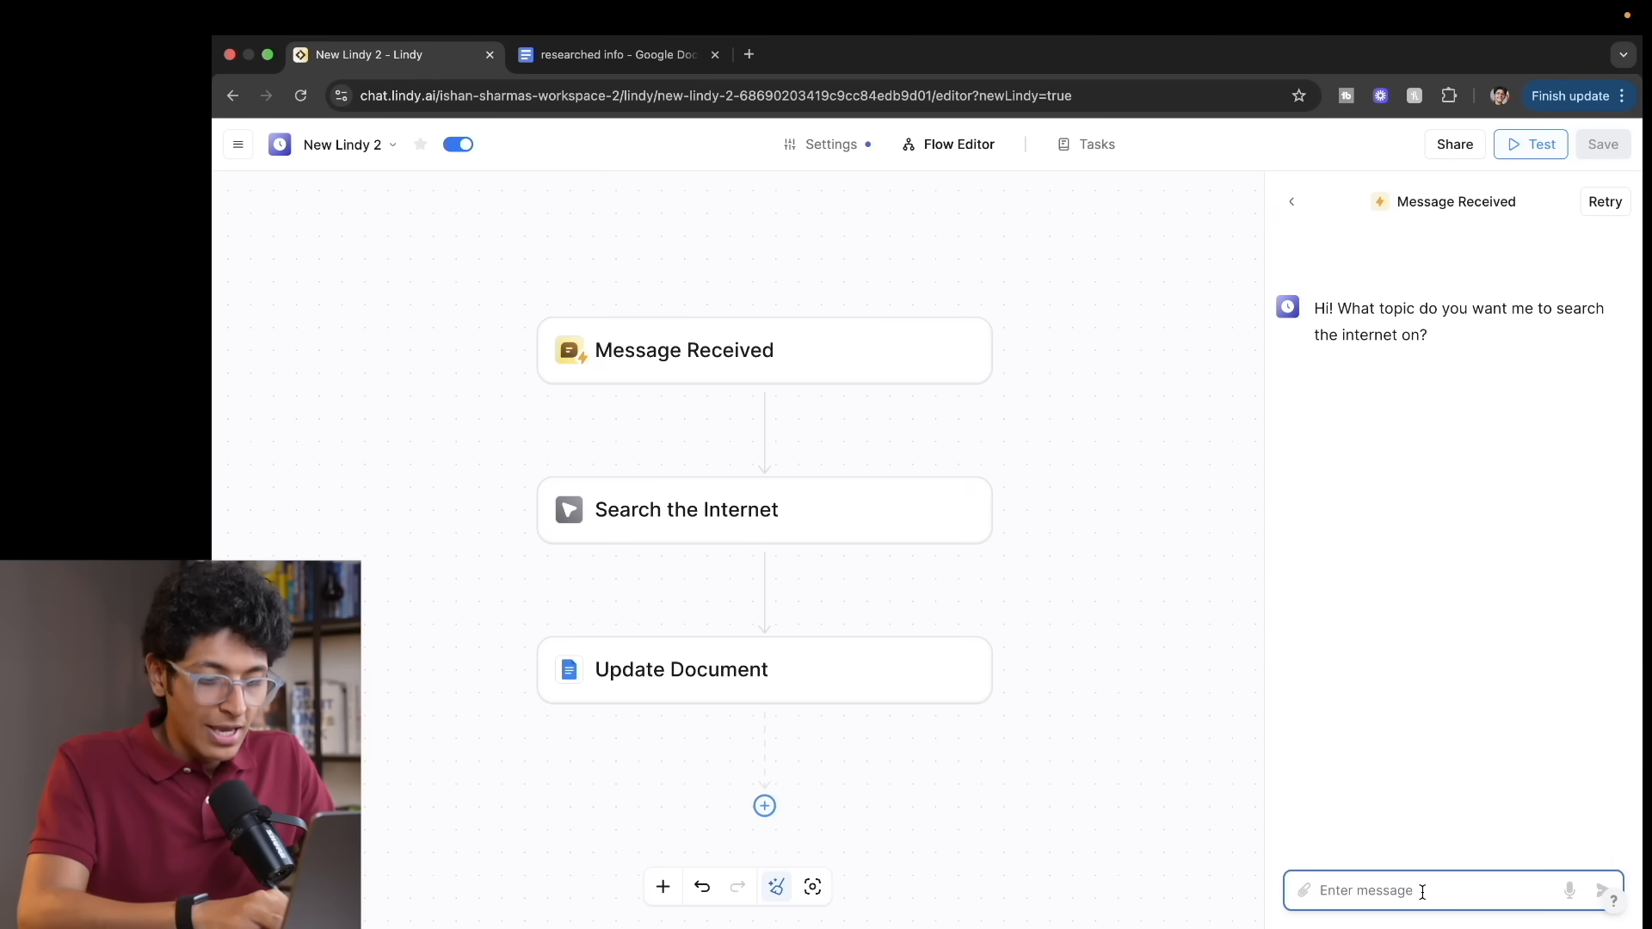
text(top ai tools of 20)
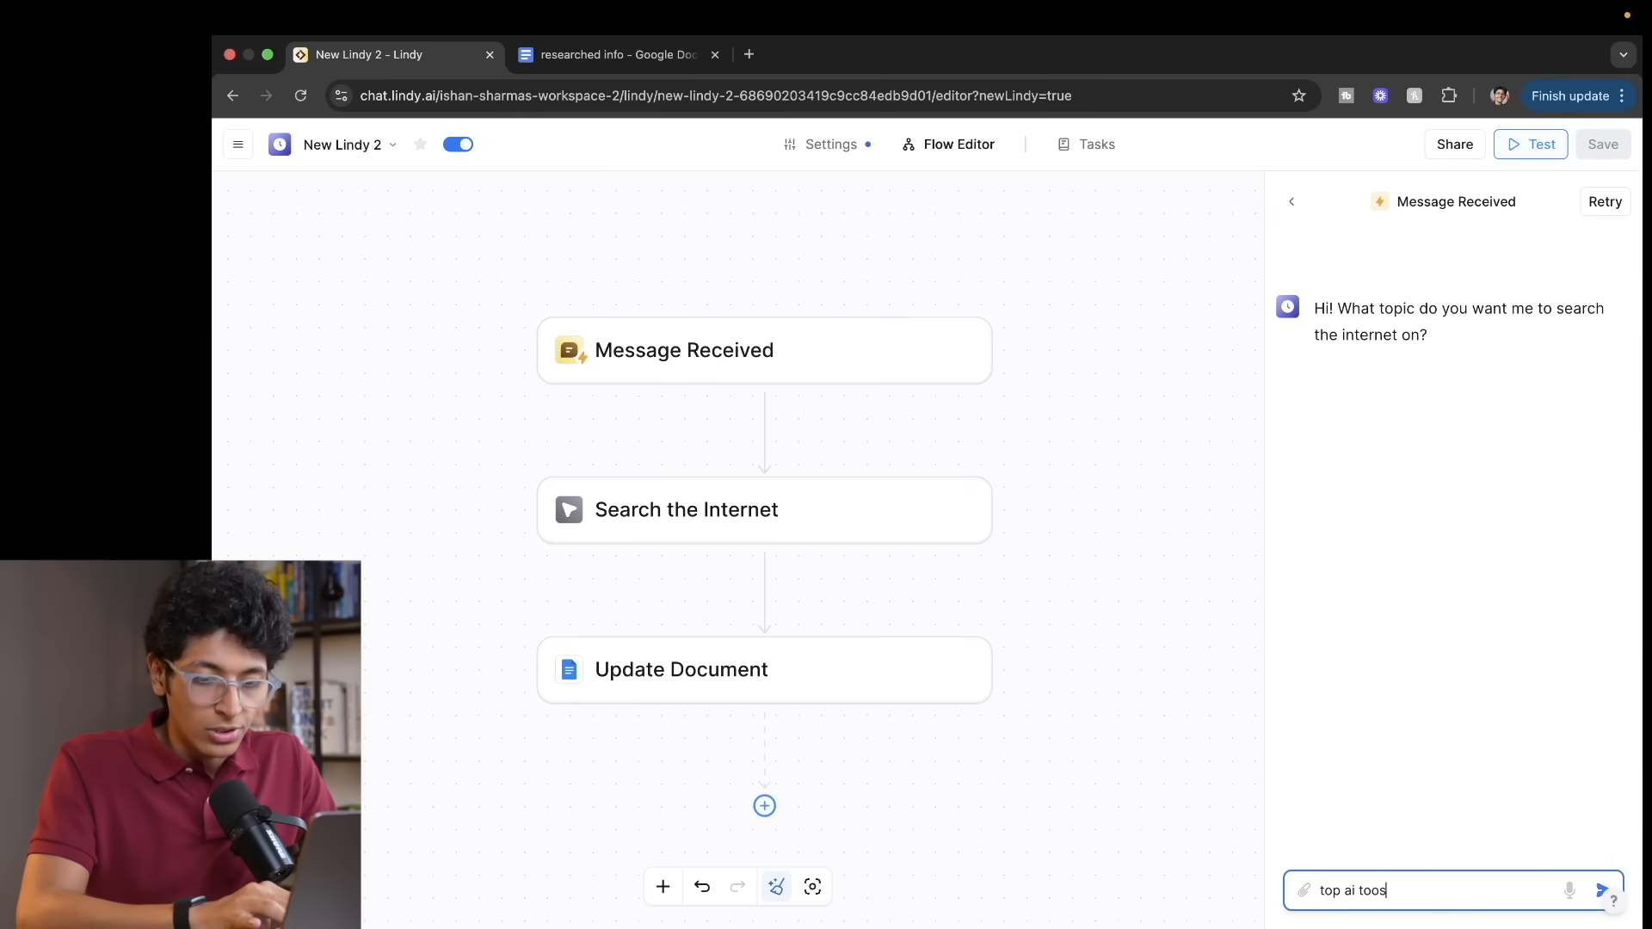
text(2)
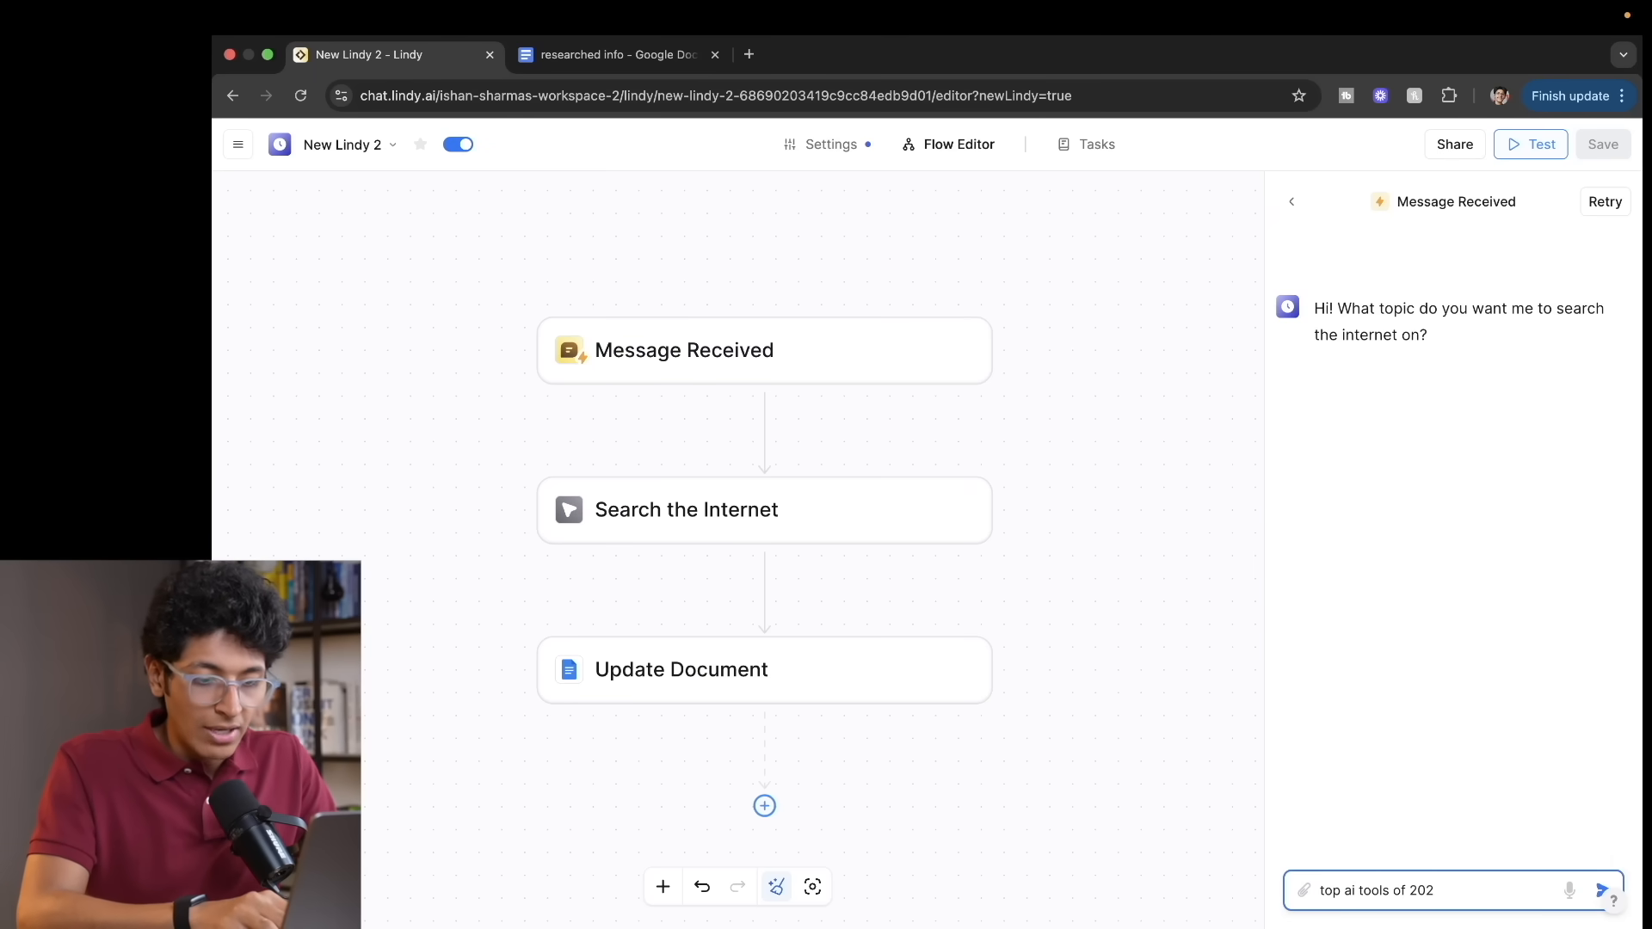
text(5)
key(Return)
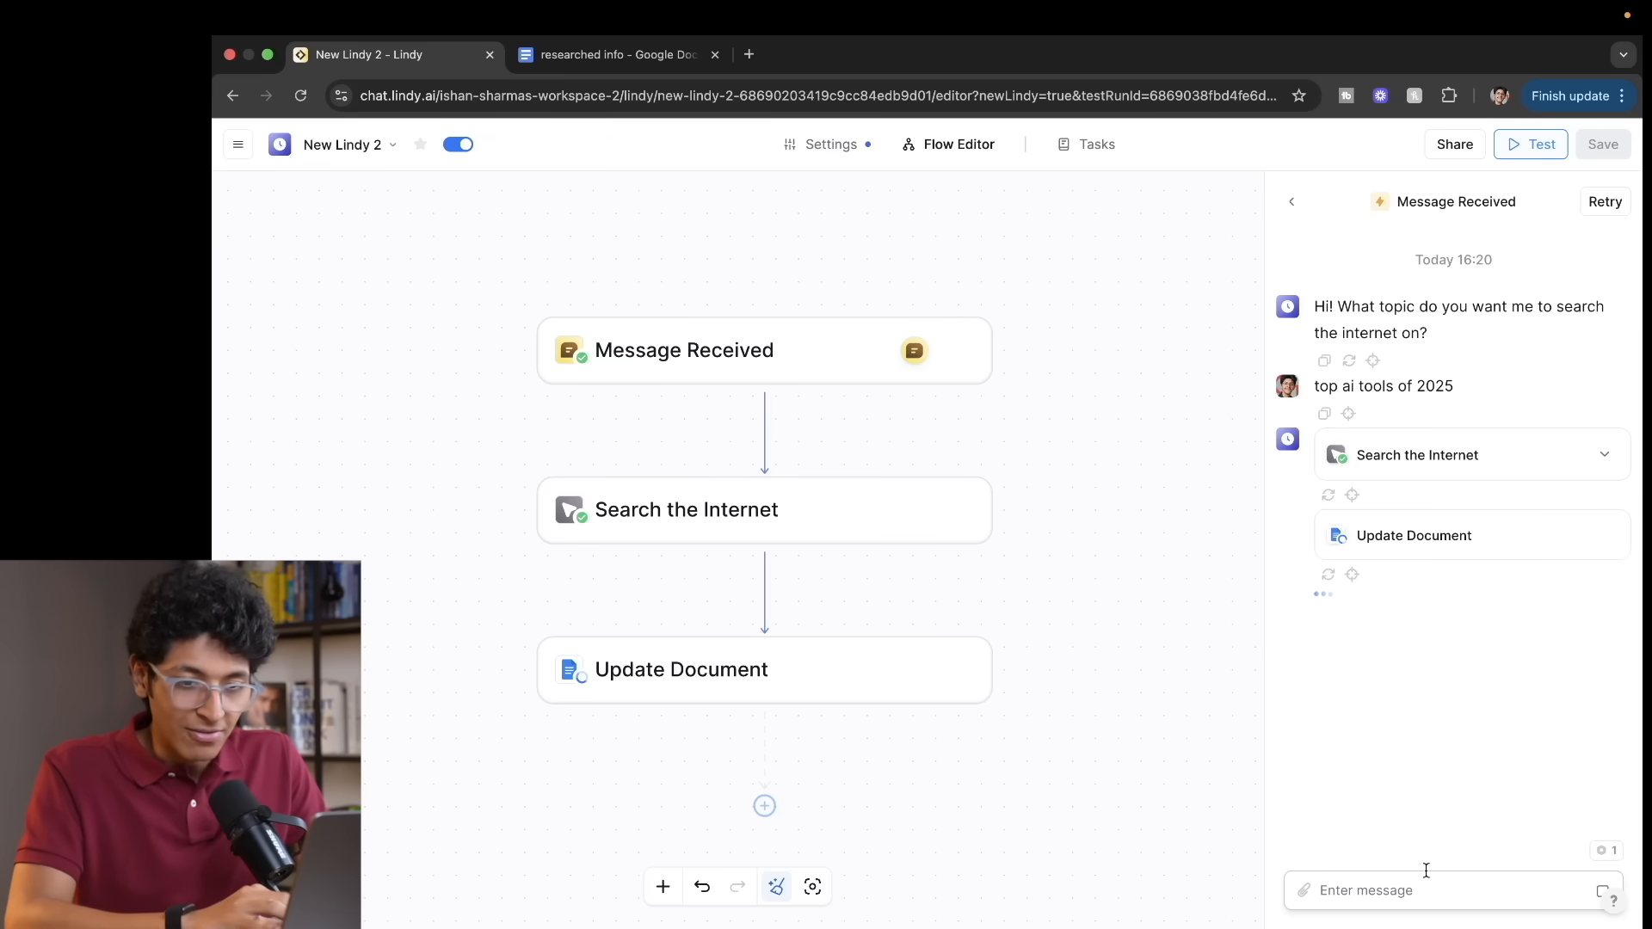
Step: Examine the query, engine, location and results of the test run's Search the Internet action
click(1605, 454)
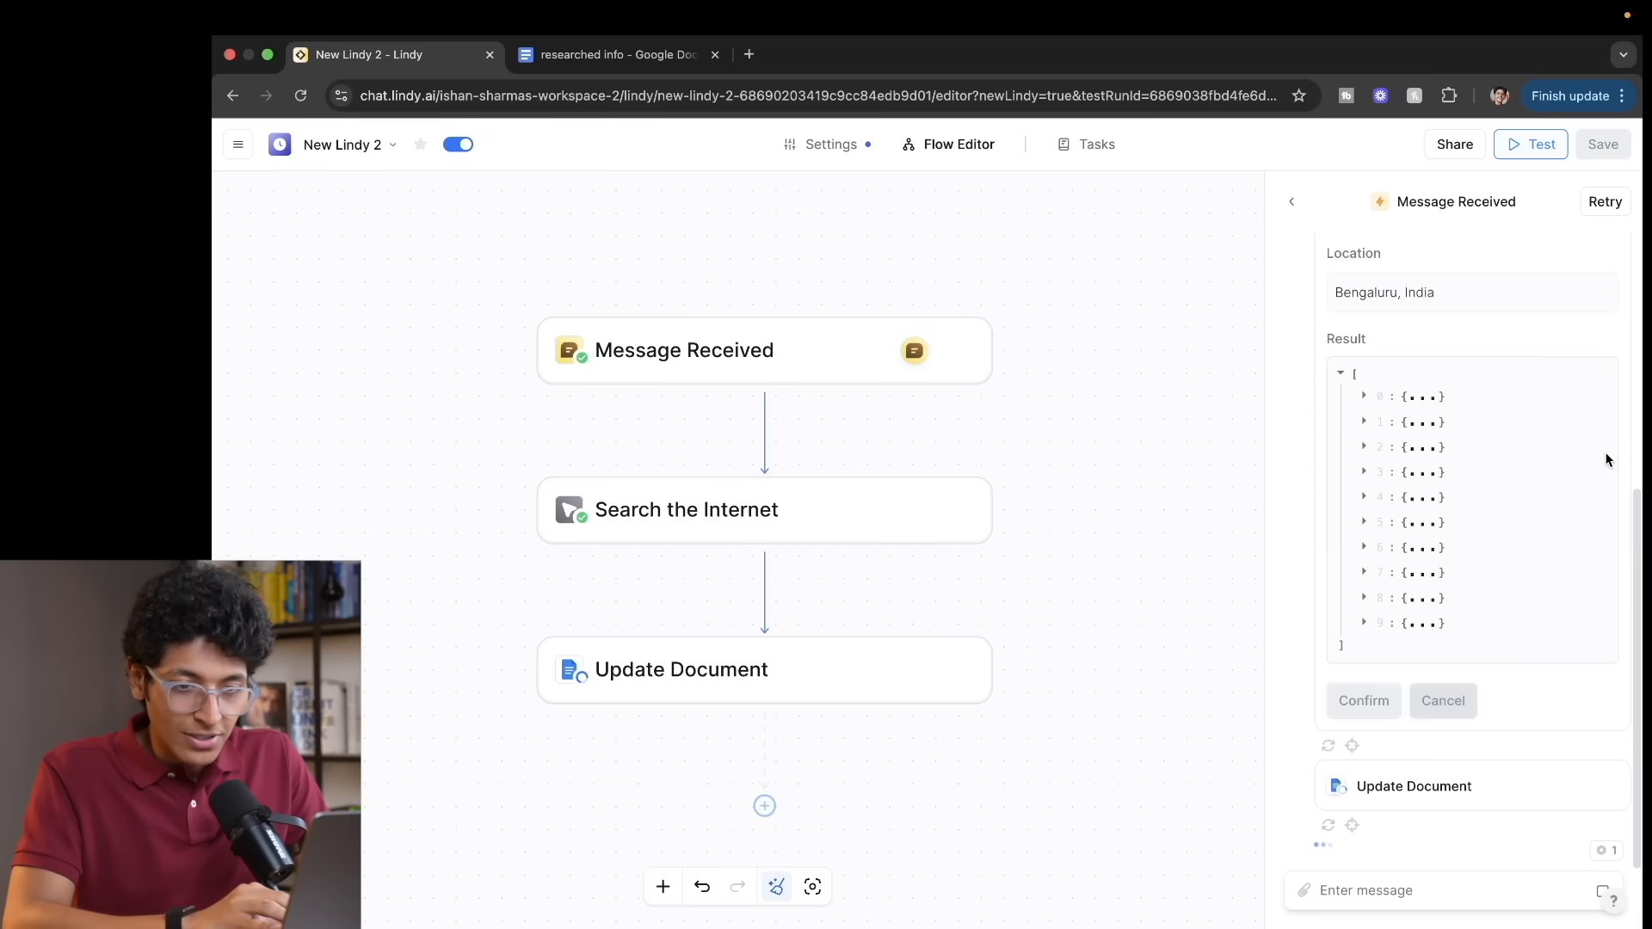
scroll(1525, 505, up, 3)
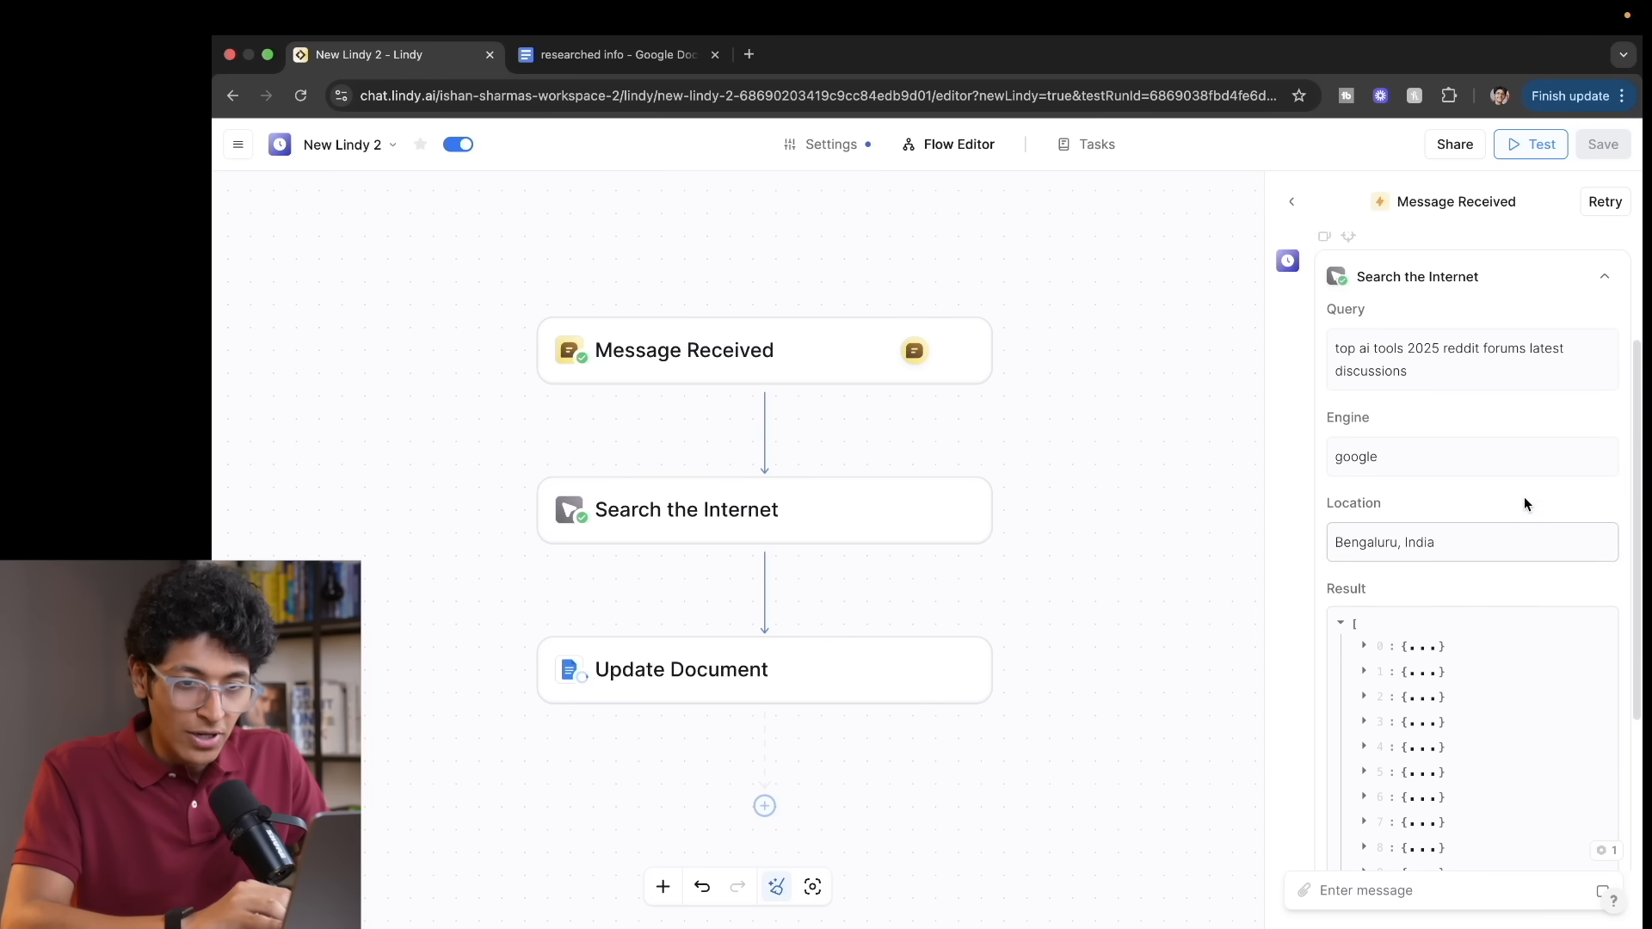
scroll(1512, 484, up, 1)
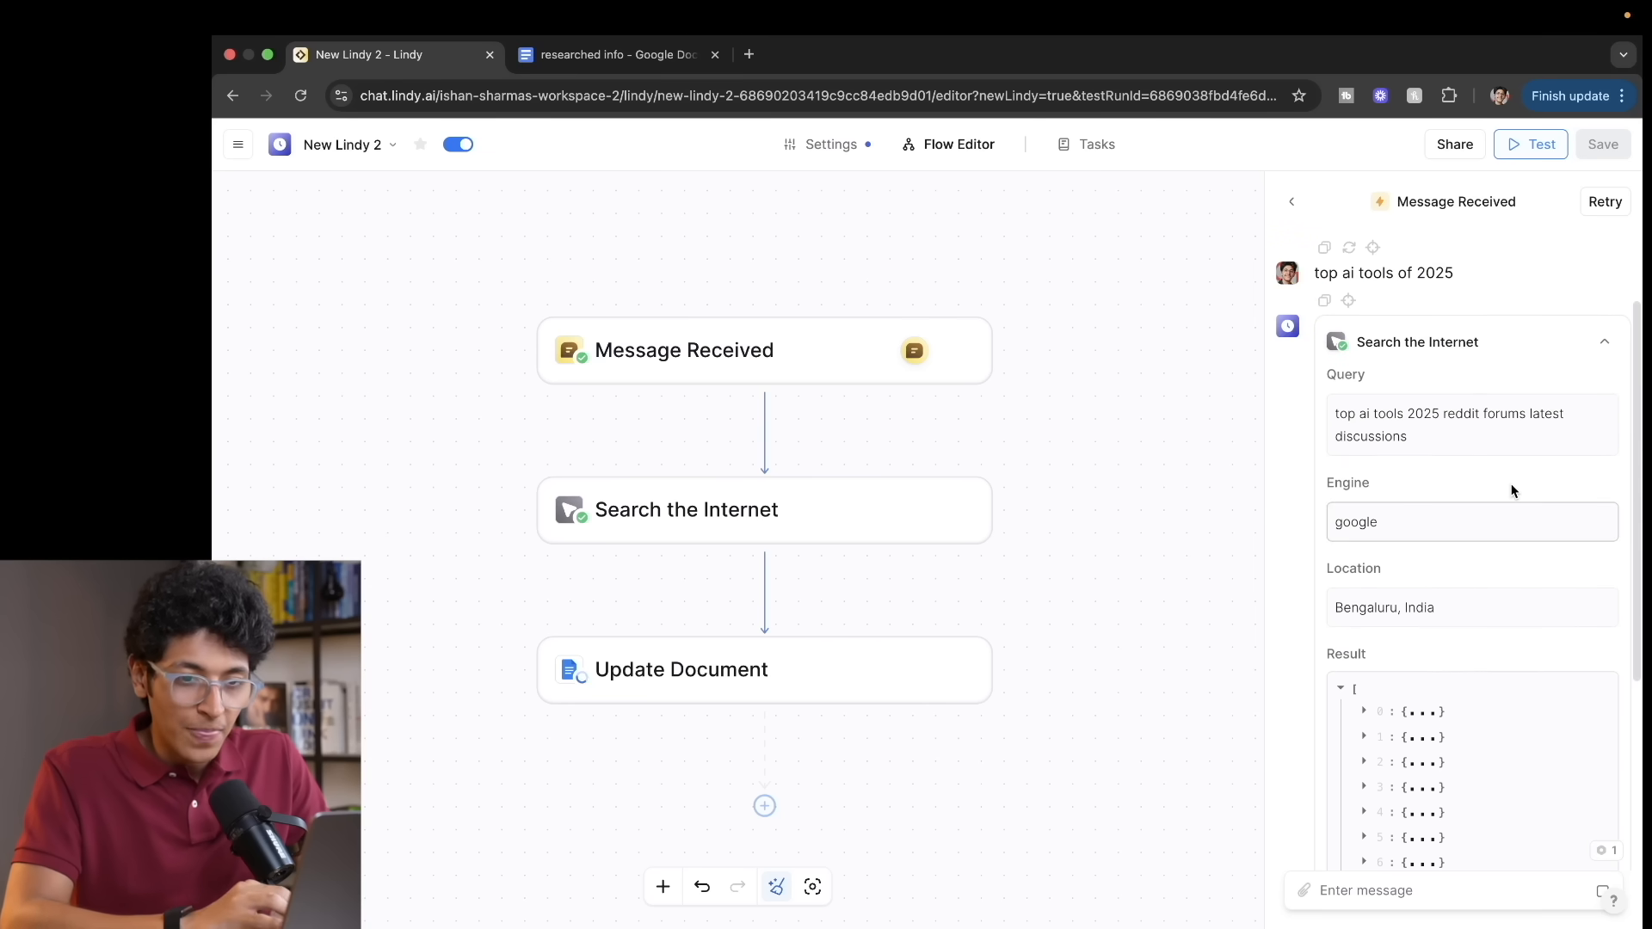
click(1603, 341)
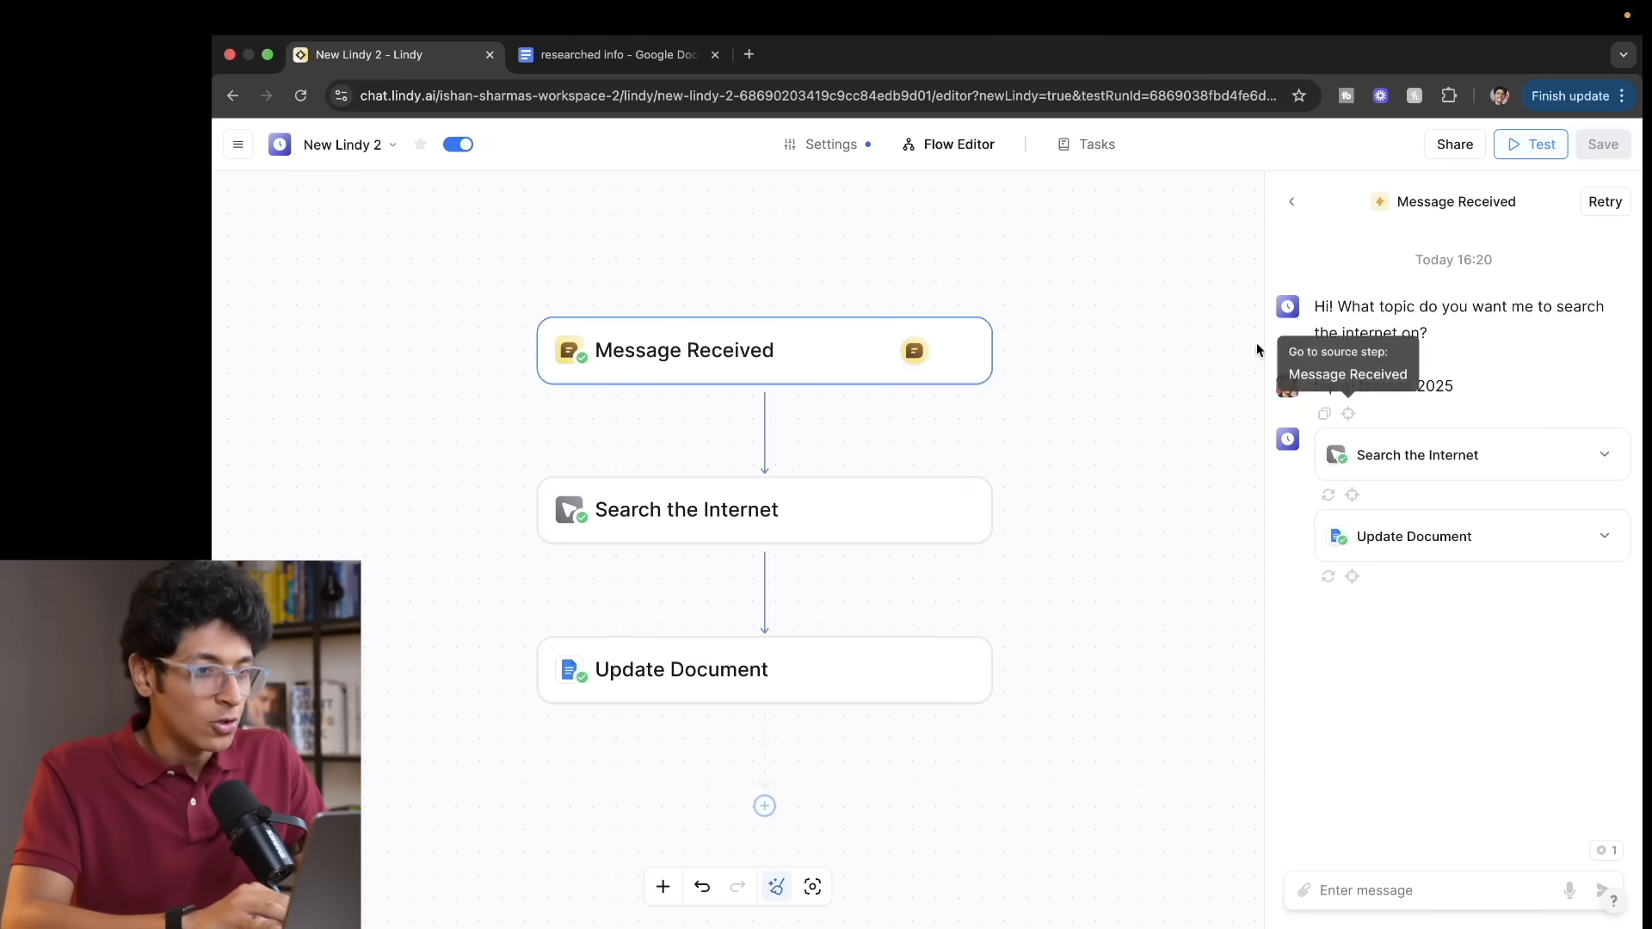
Step: Check the research summary written to the "researched info" document in Google Docs, and return to Lindy
click(613, 60)
click(1029, 528)
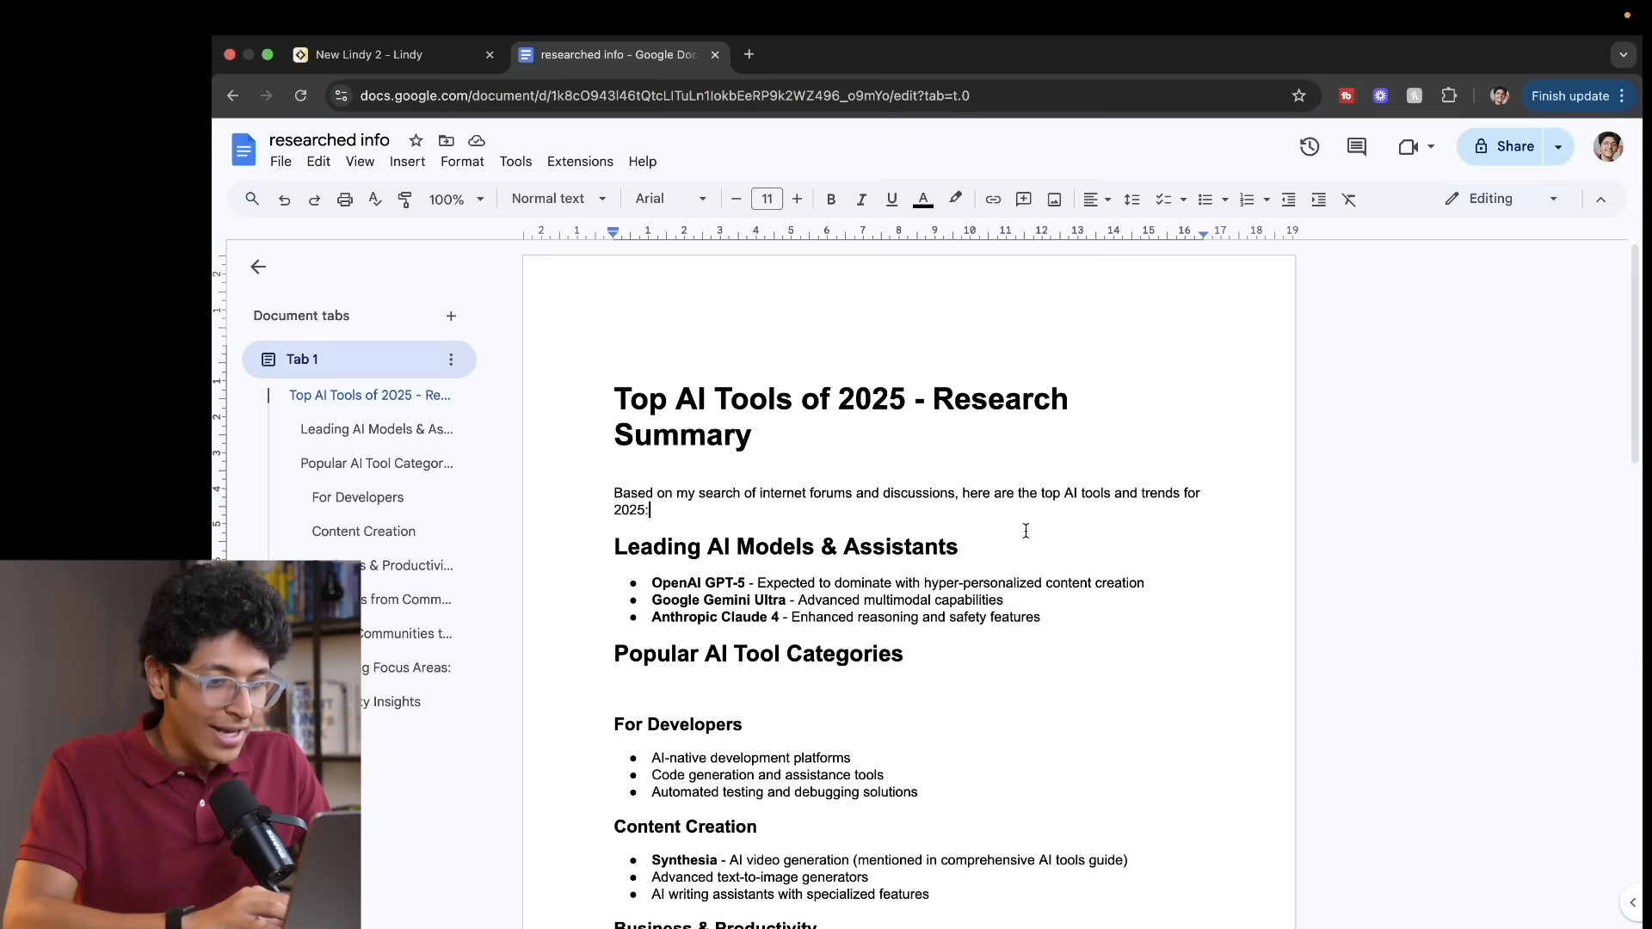
scroll(1102, 551, down, 4)
scroll(1100, 547, up, 4)
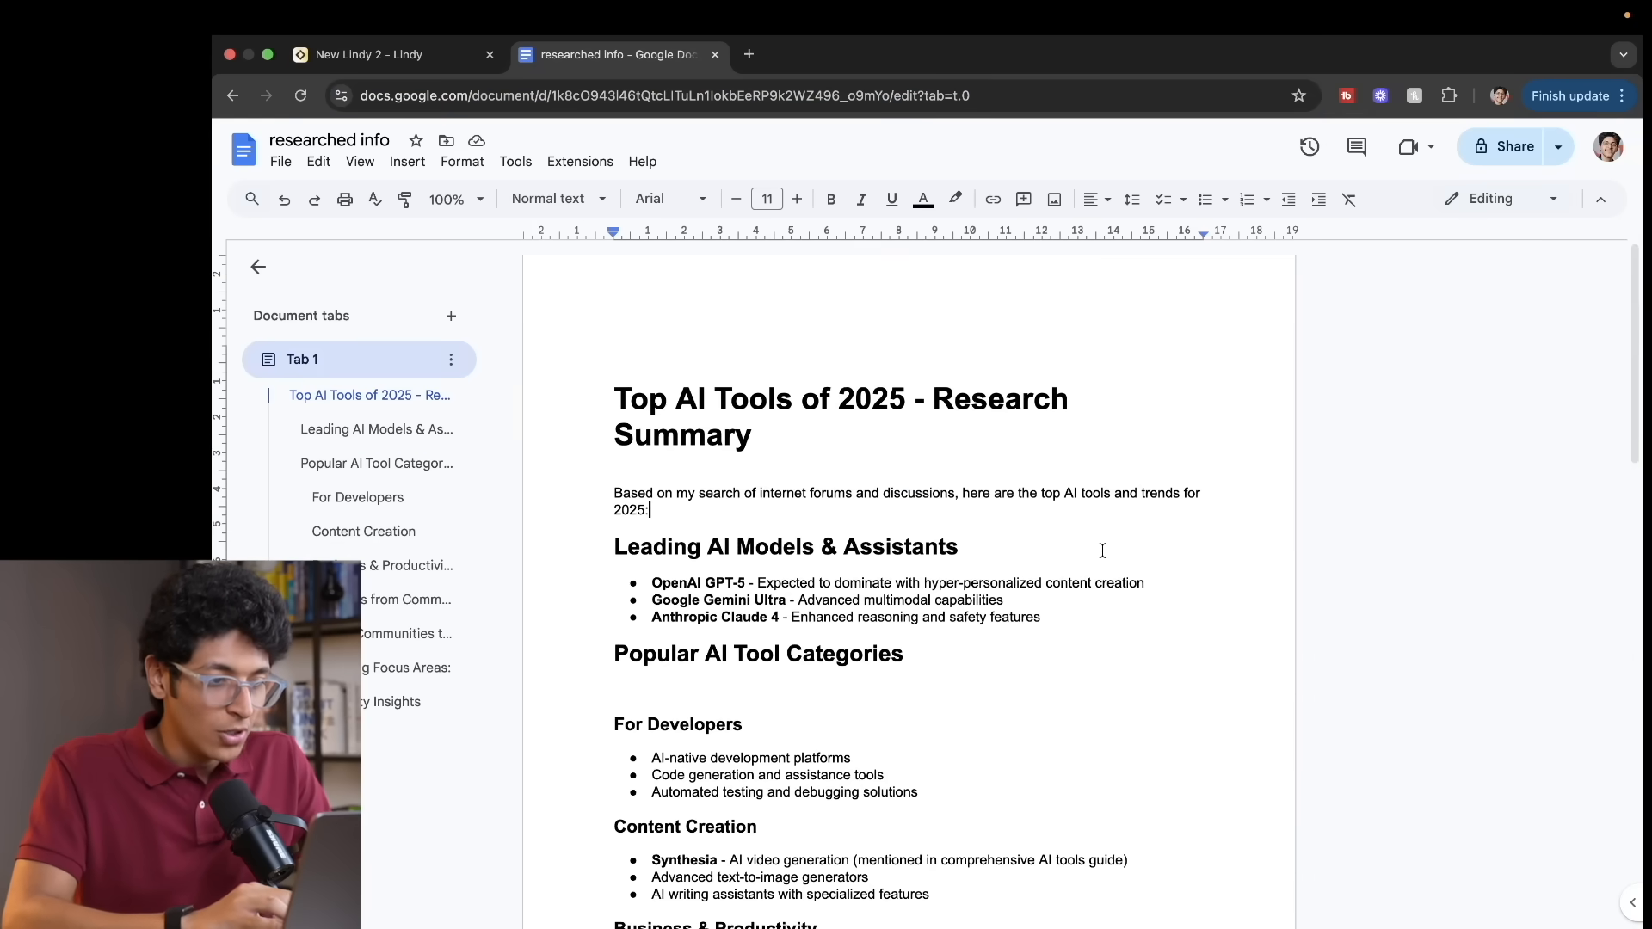
scroll(1089, 540, down, 3)
click(433, 60)
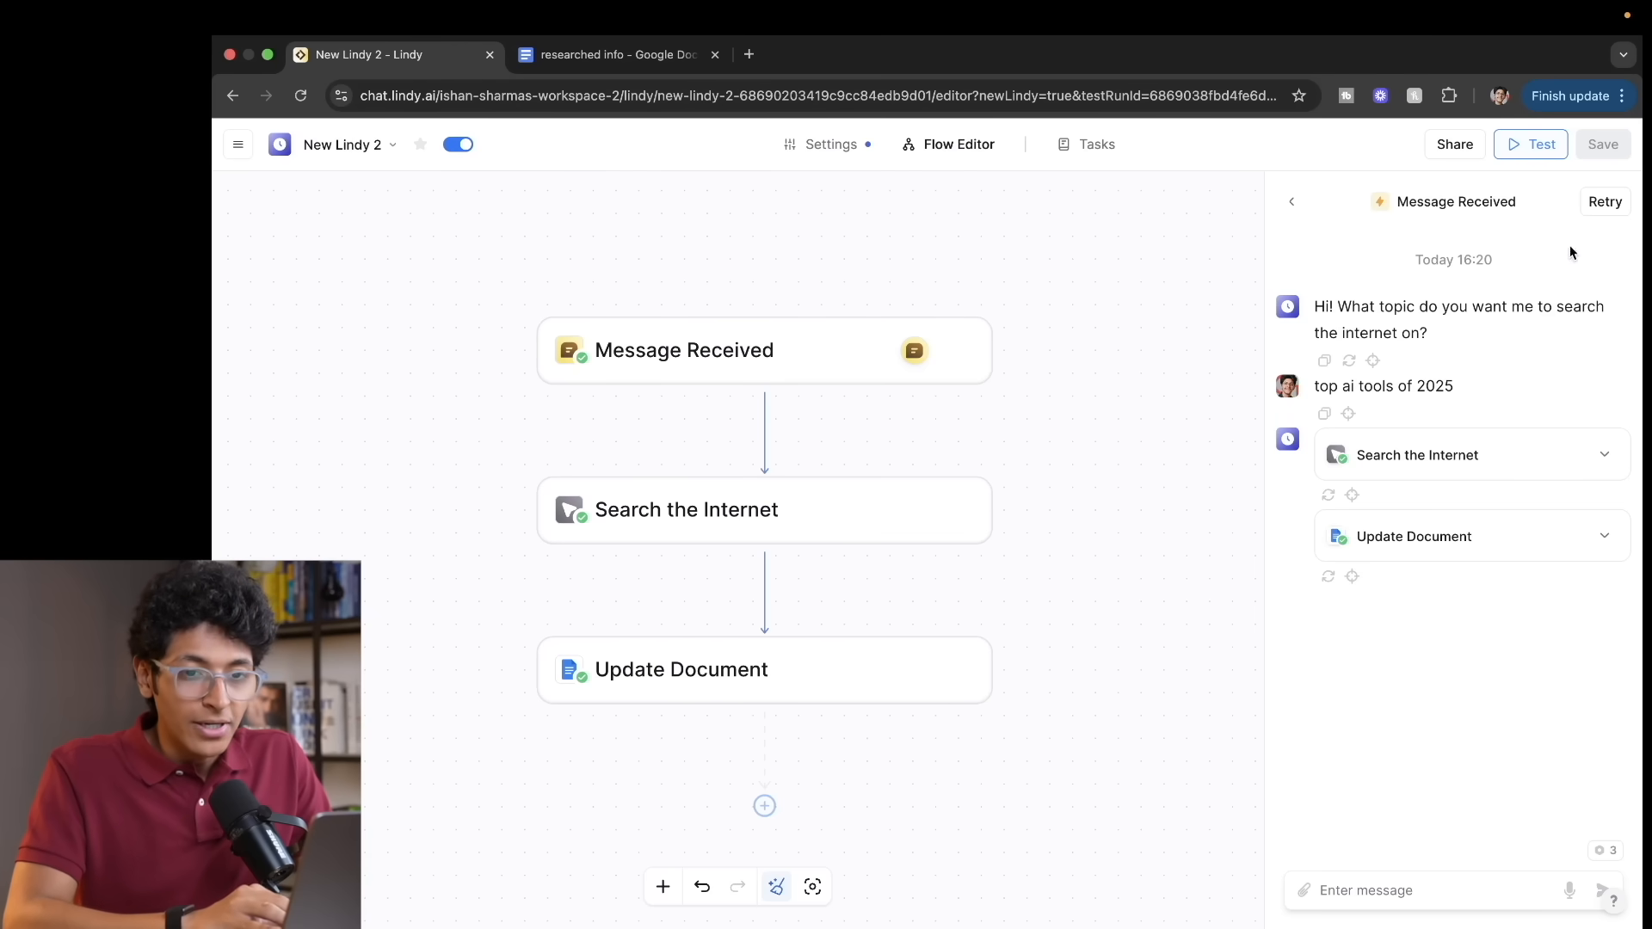
Step: Open the "Top AI Tools 2025" task in the agent's task history and examine its Search the Internet details
mouse_move(944, 356)
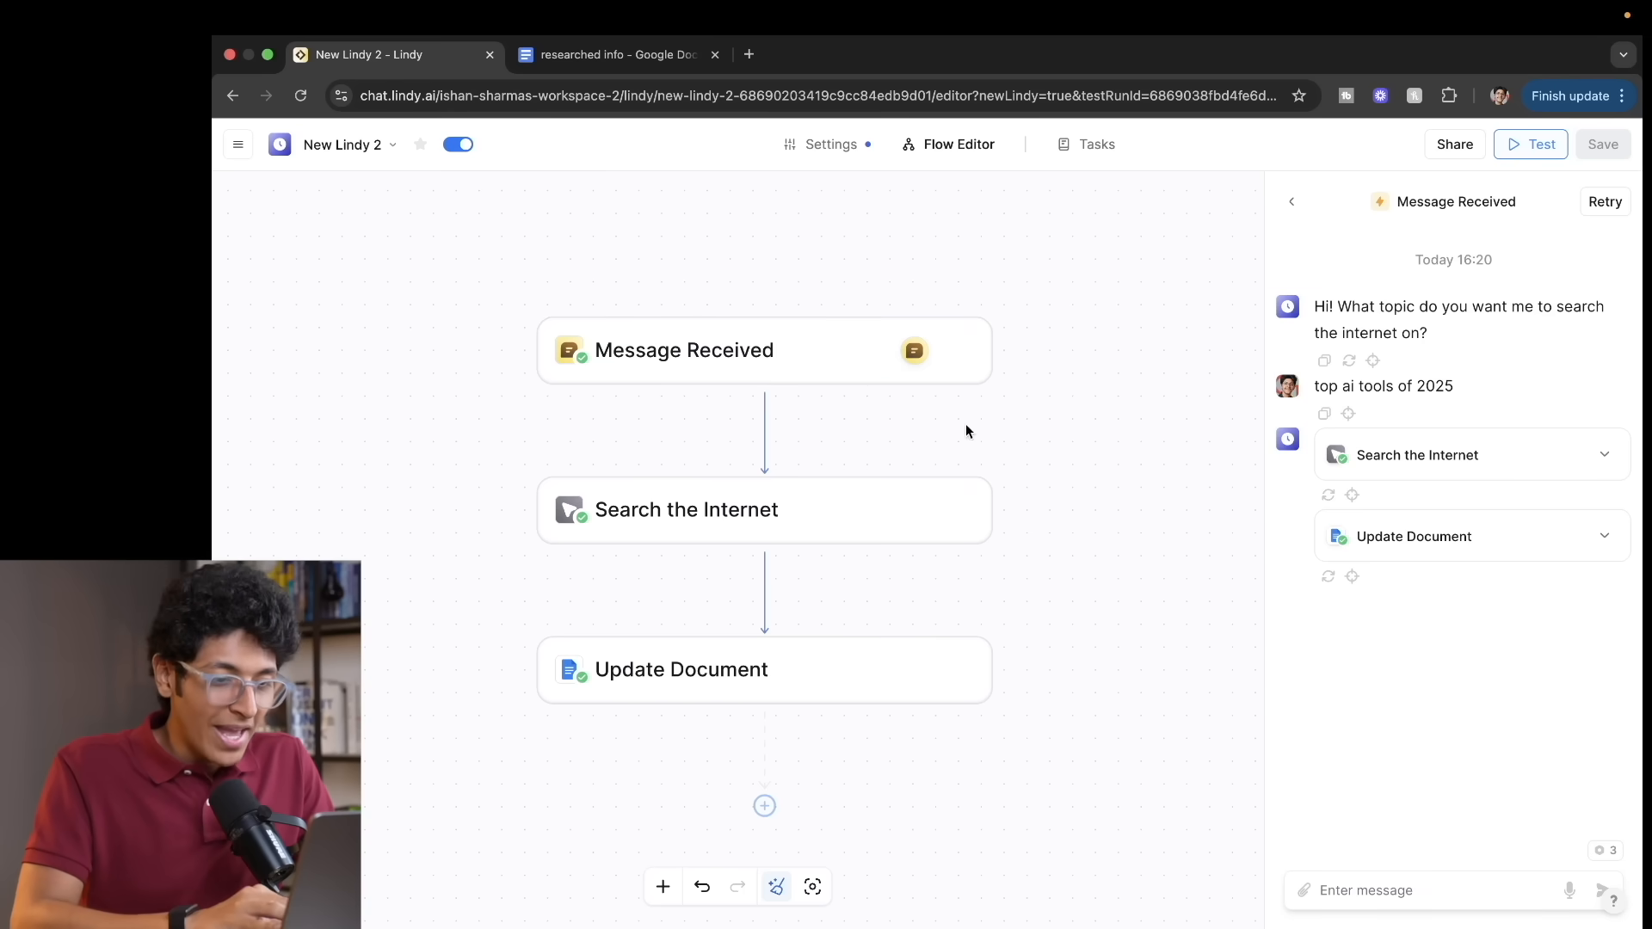
mouse_move(963, 512)
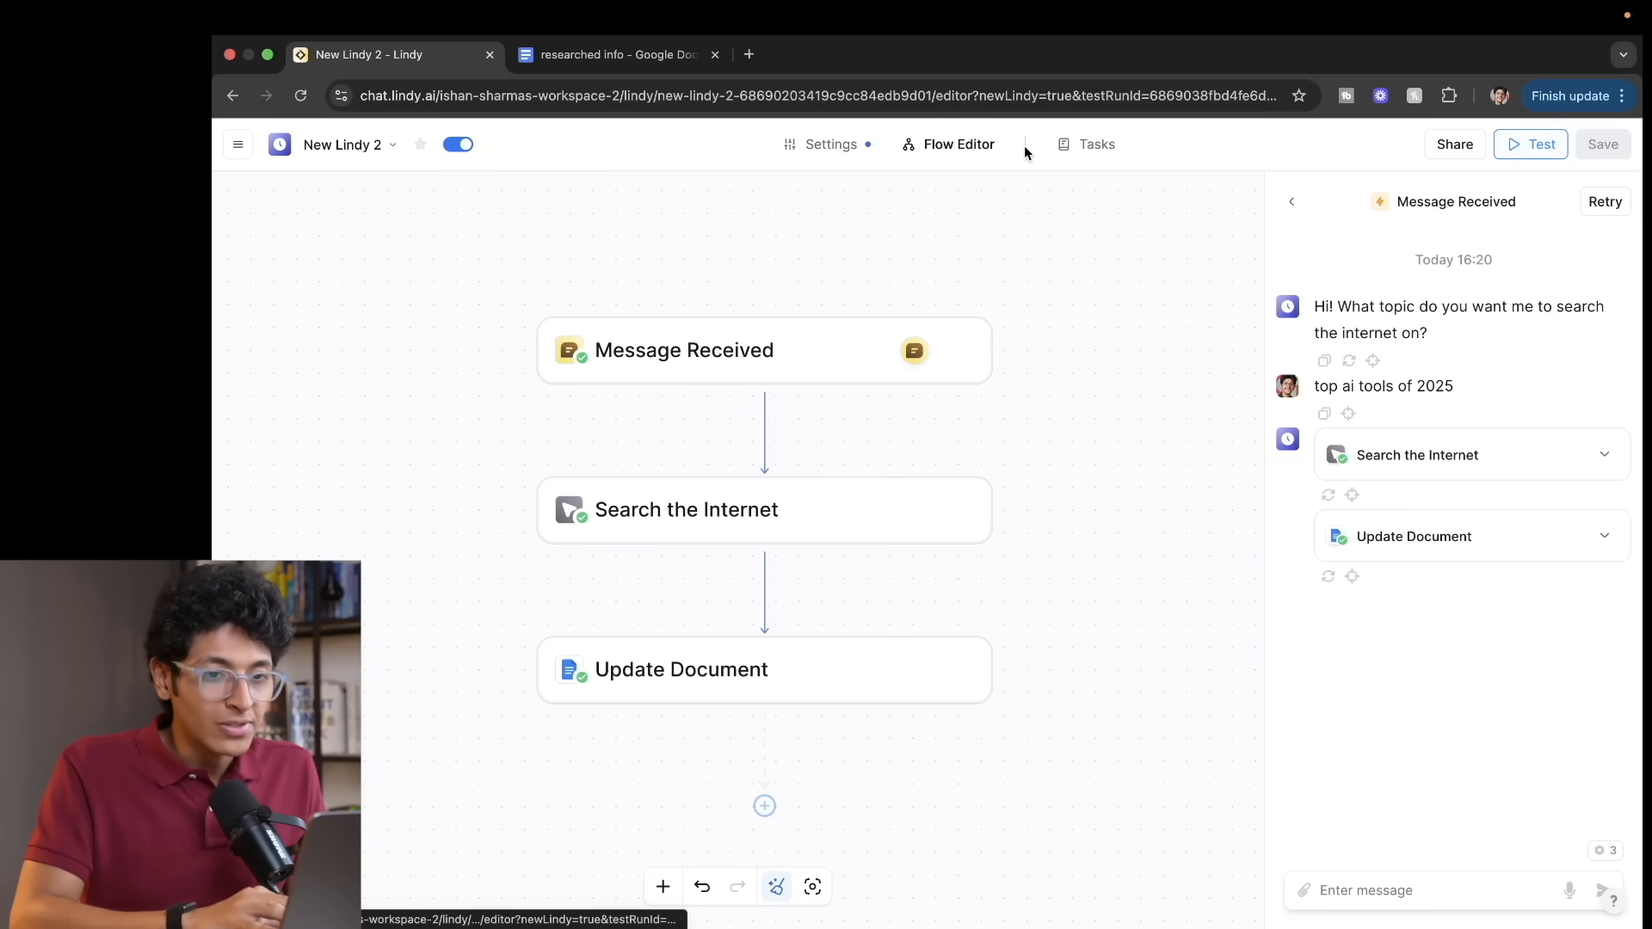
click(1079, 151)
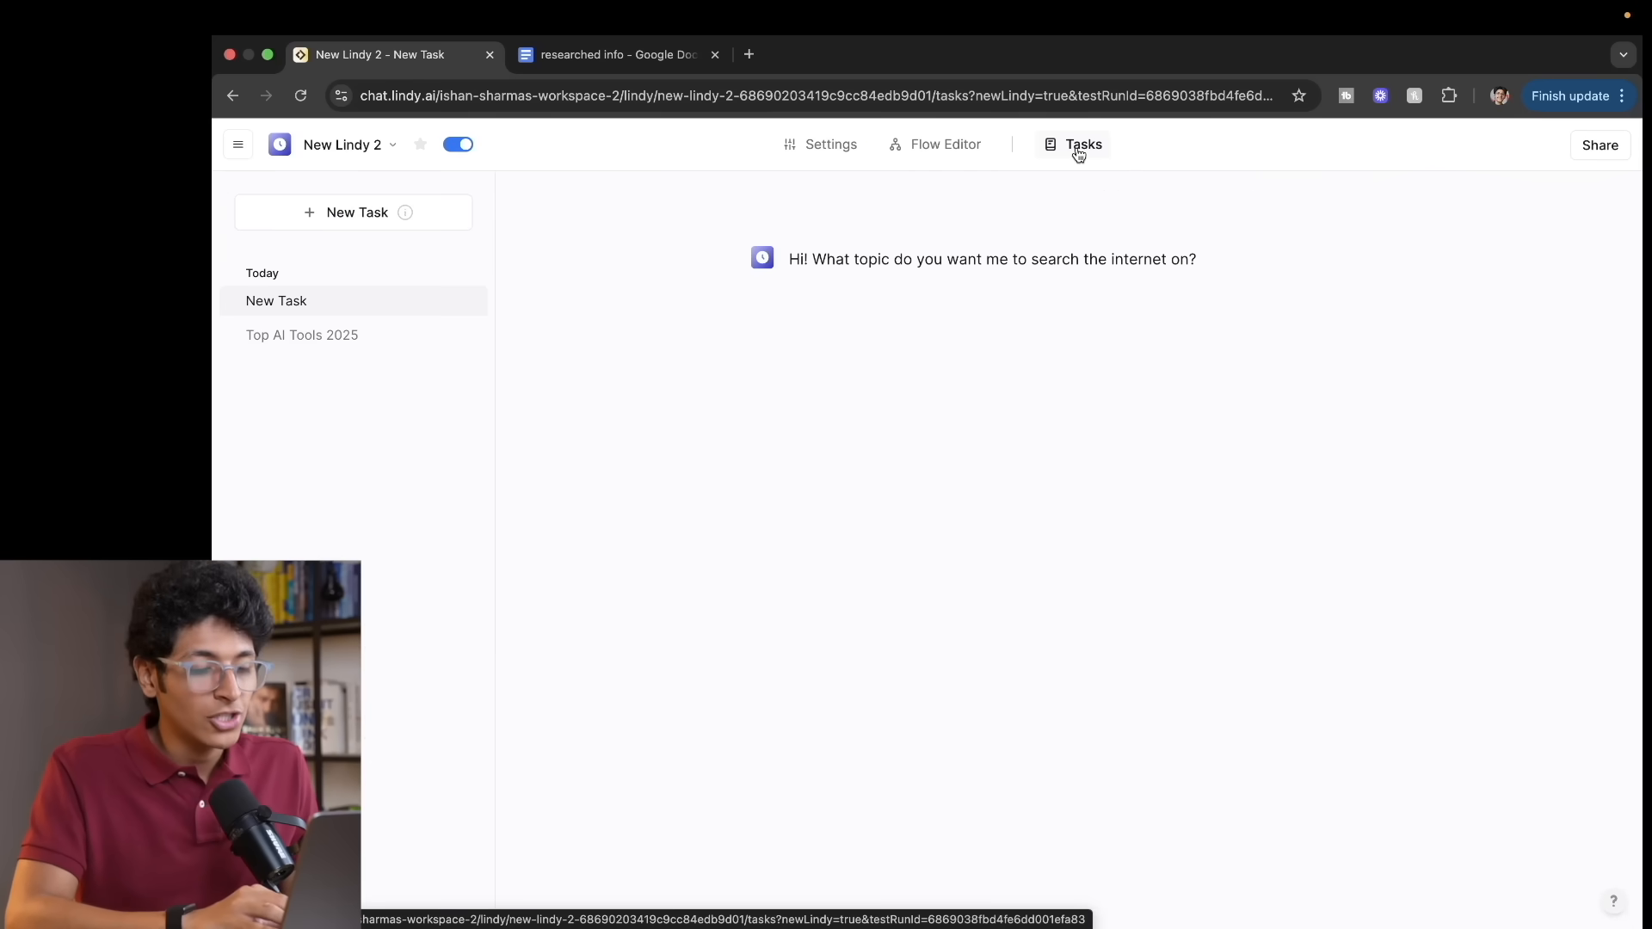
click(317, 338)
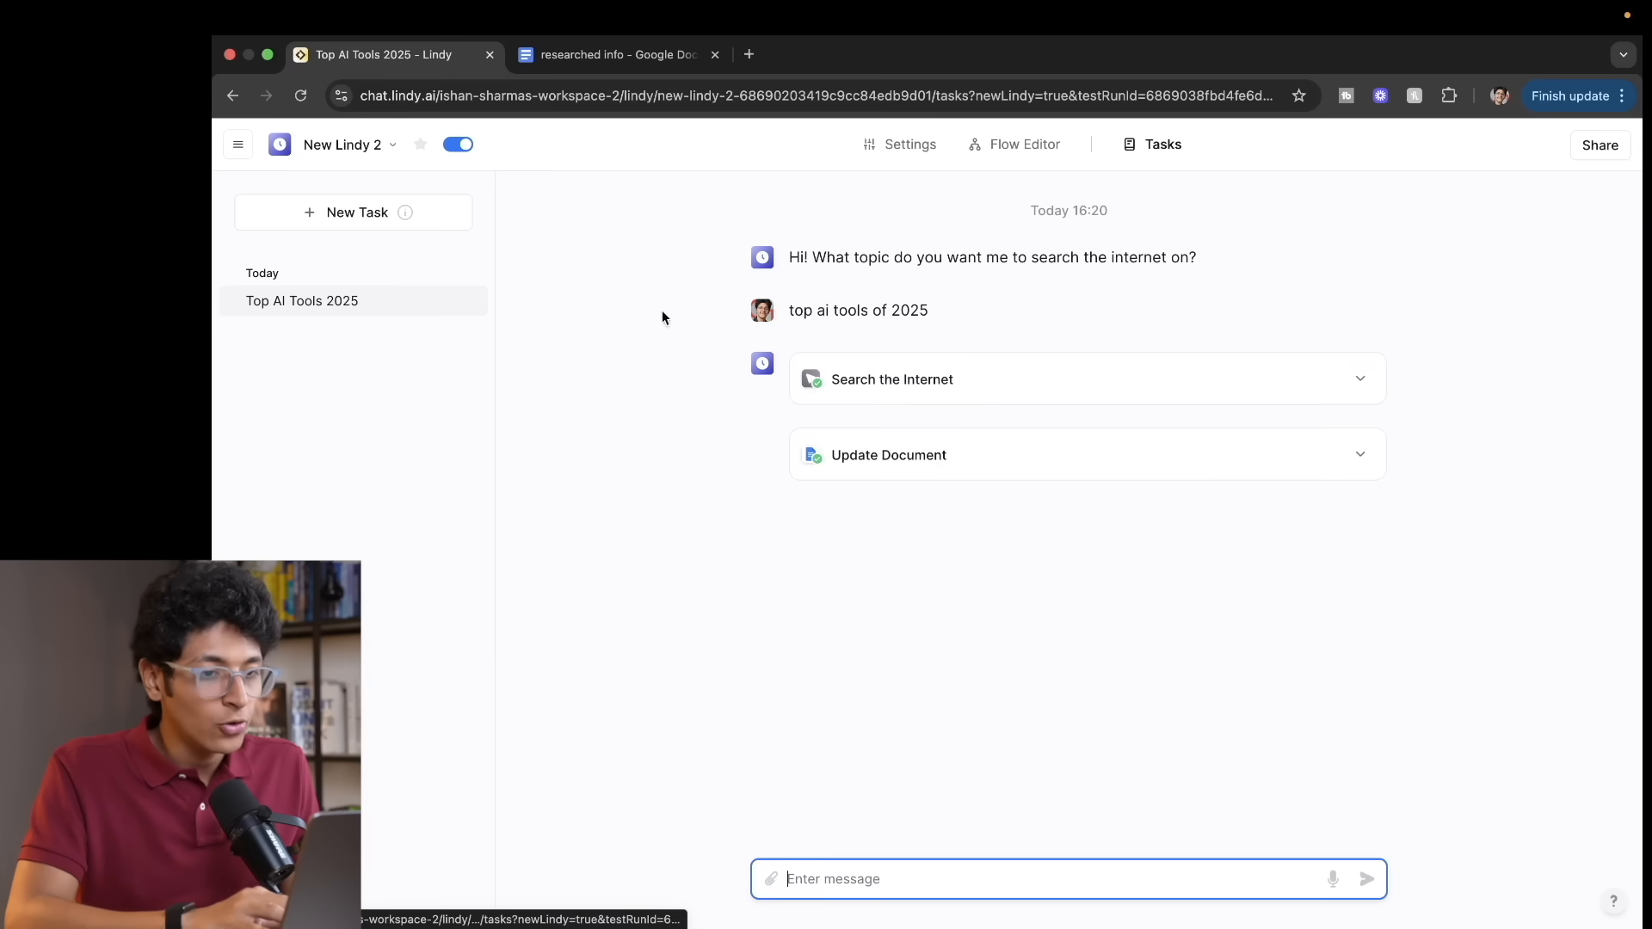
click(1360, 378)
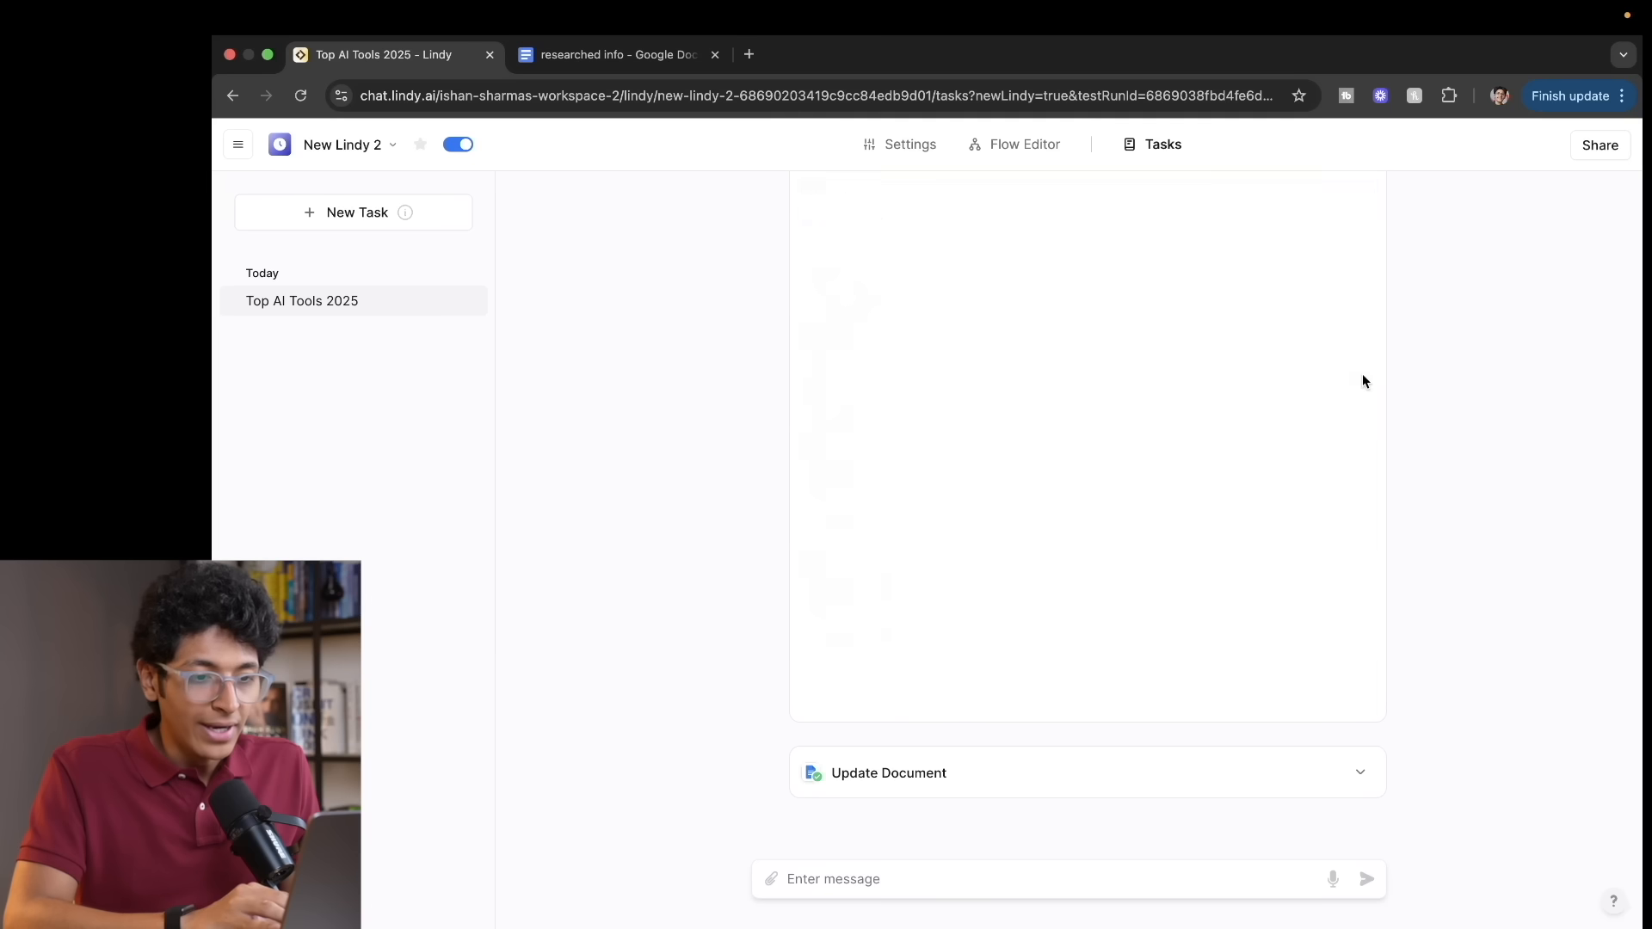
scroll(1144, 452, down, 1)
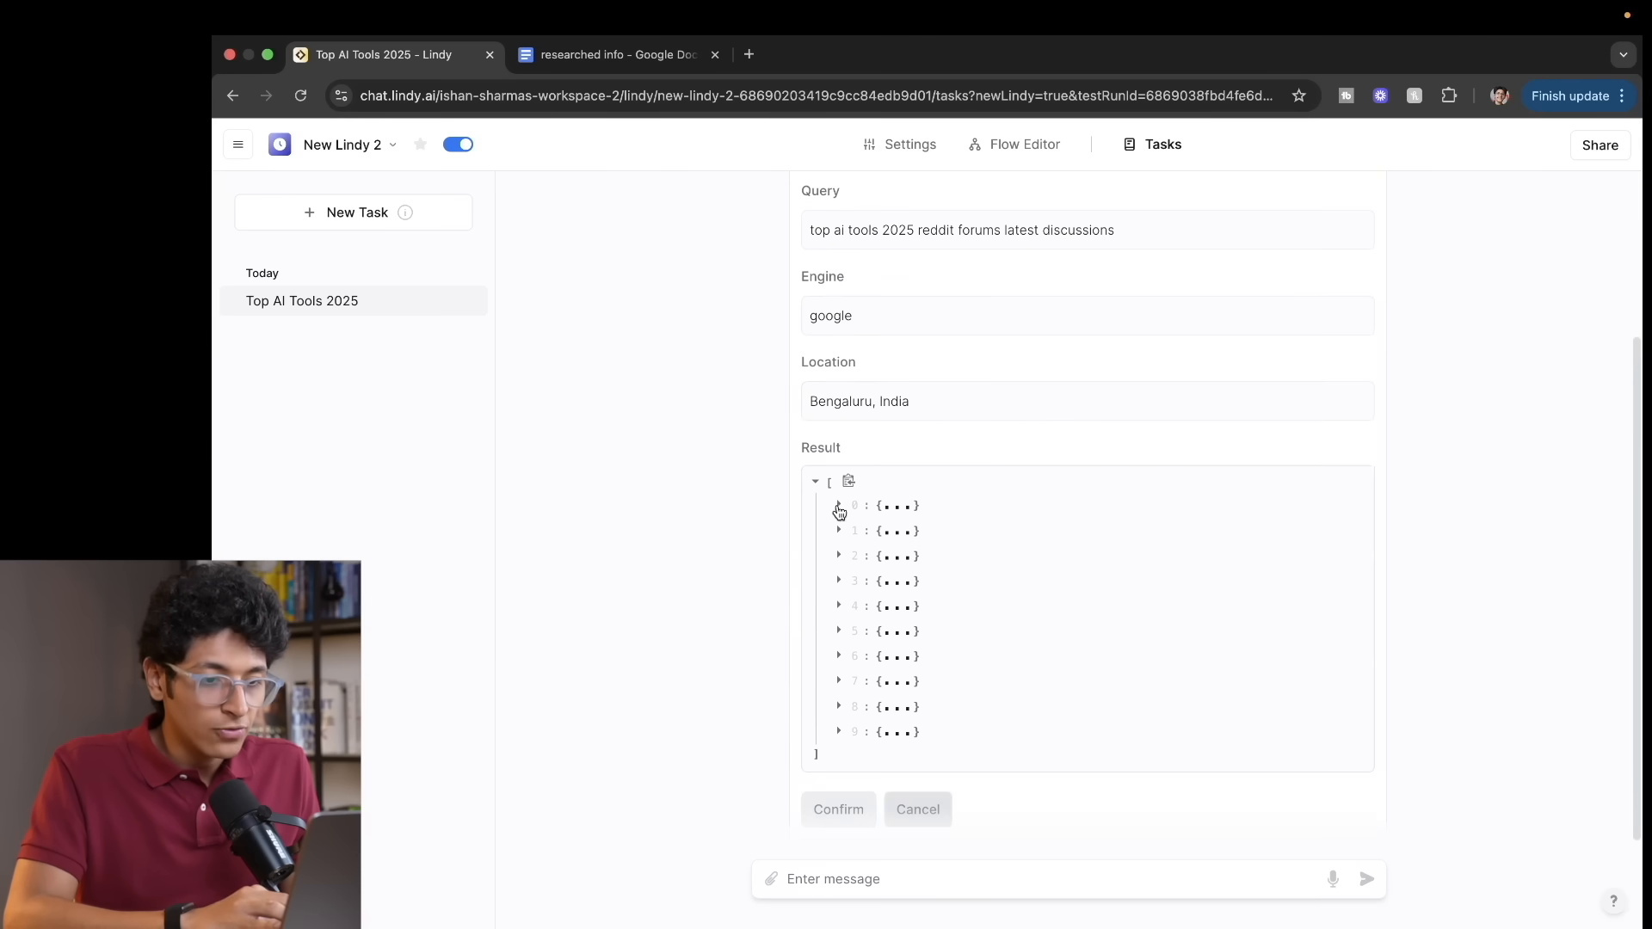
click(840, 507)
click(841, 510)
scroll(1139, 543, up, 3)
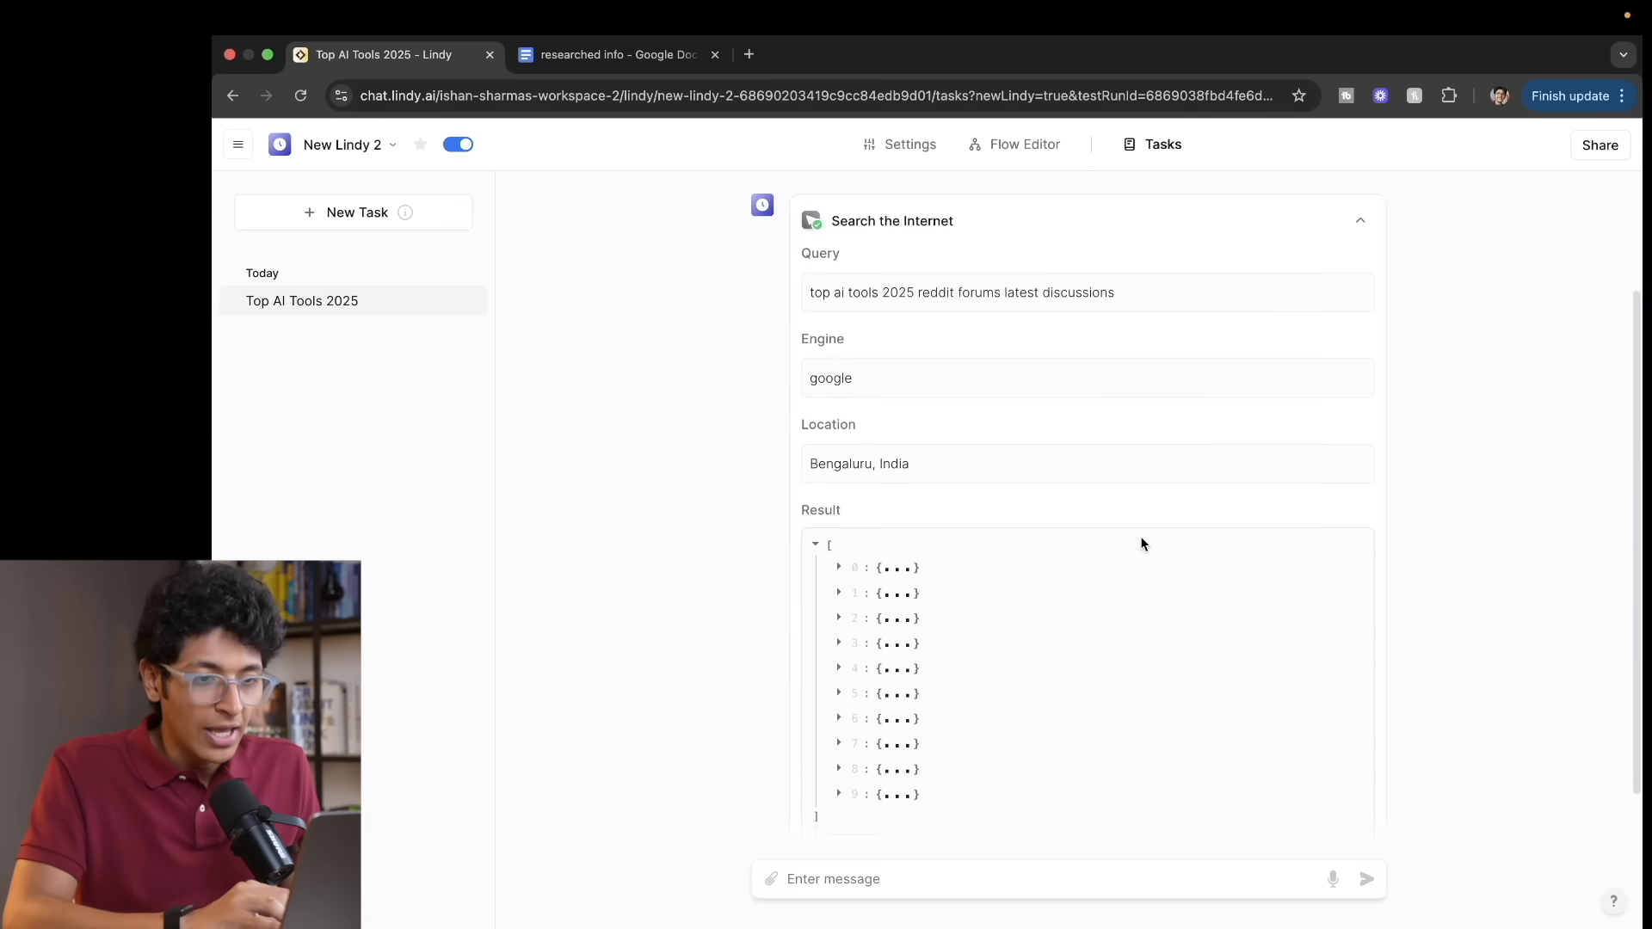
click(1357, 382)
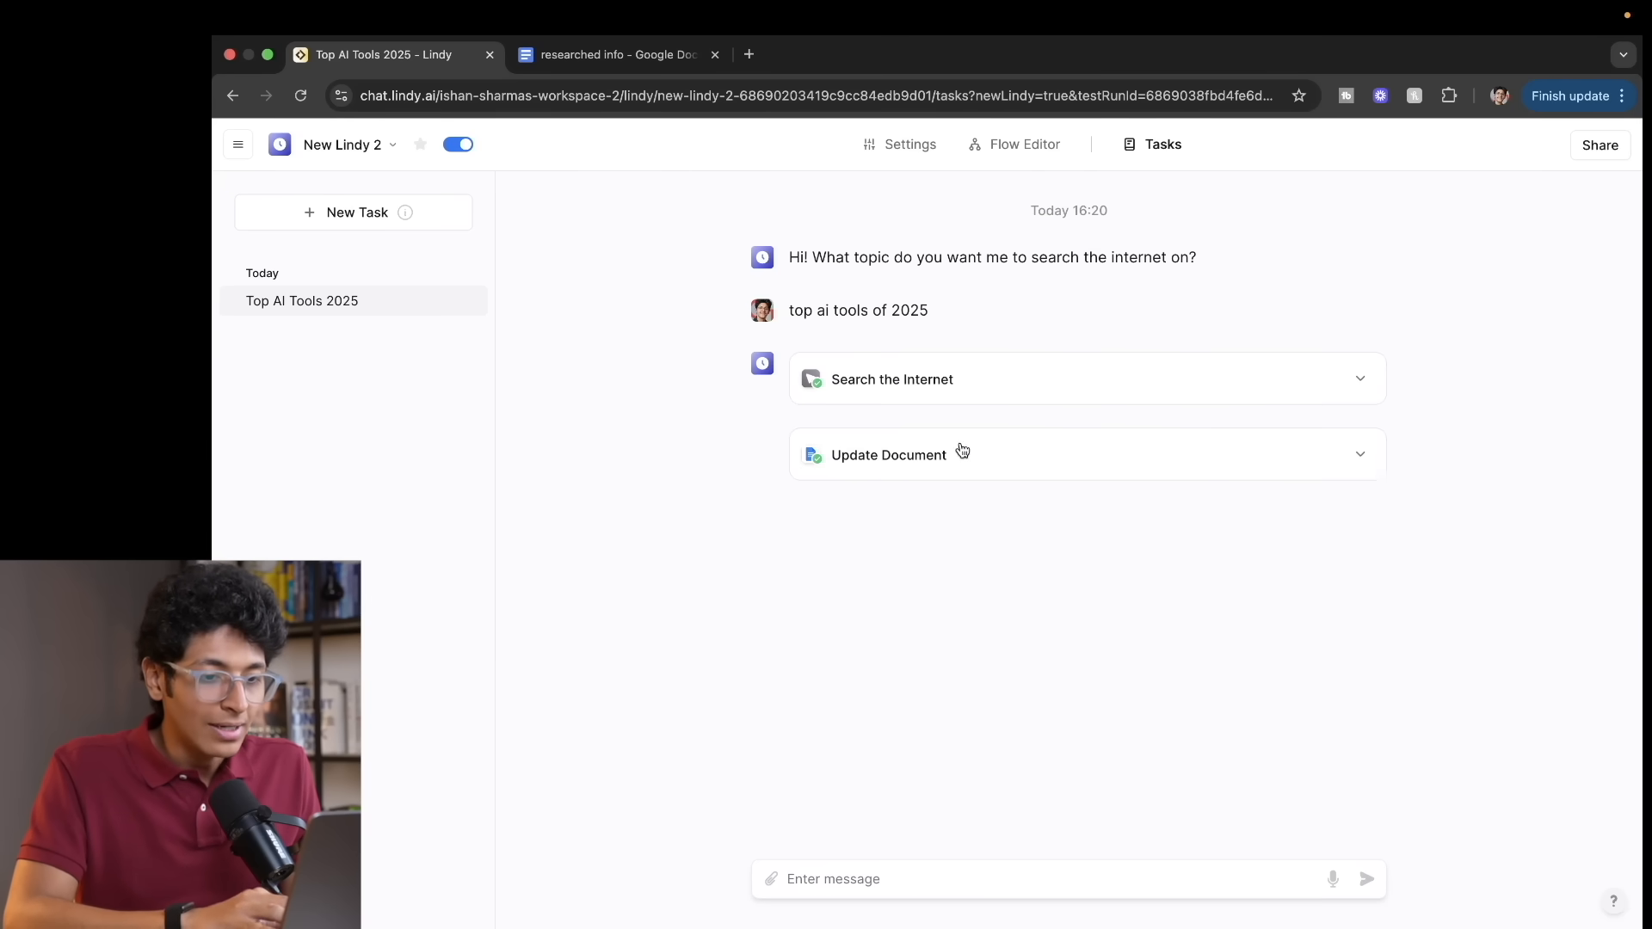
Step: Examine the task's Update Document details and compare its content with the "researched info" document in Google Docs
click(1359, 454)
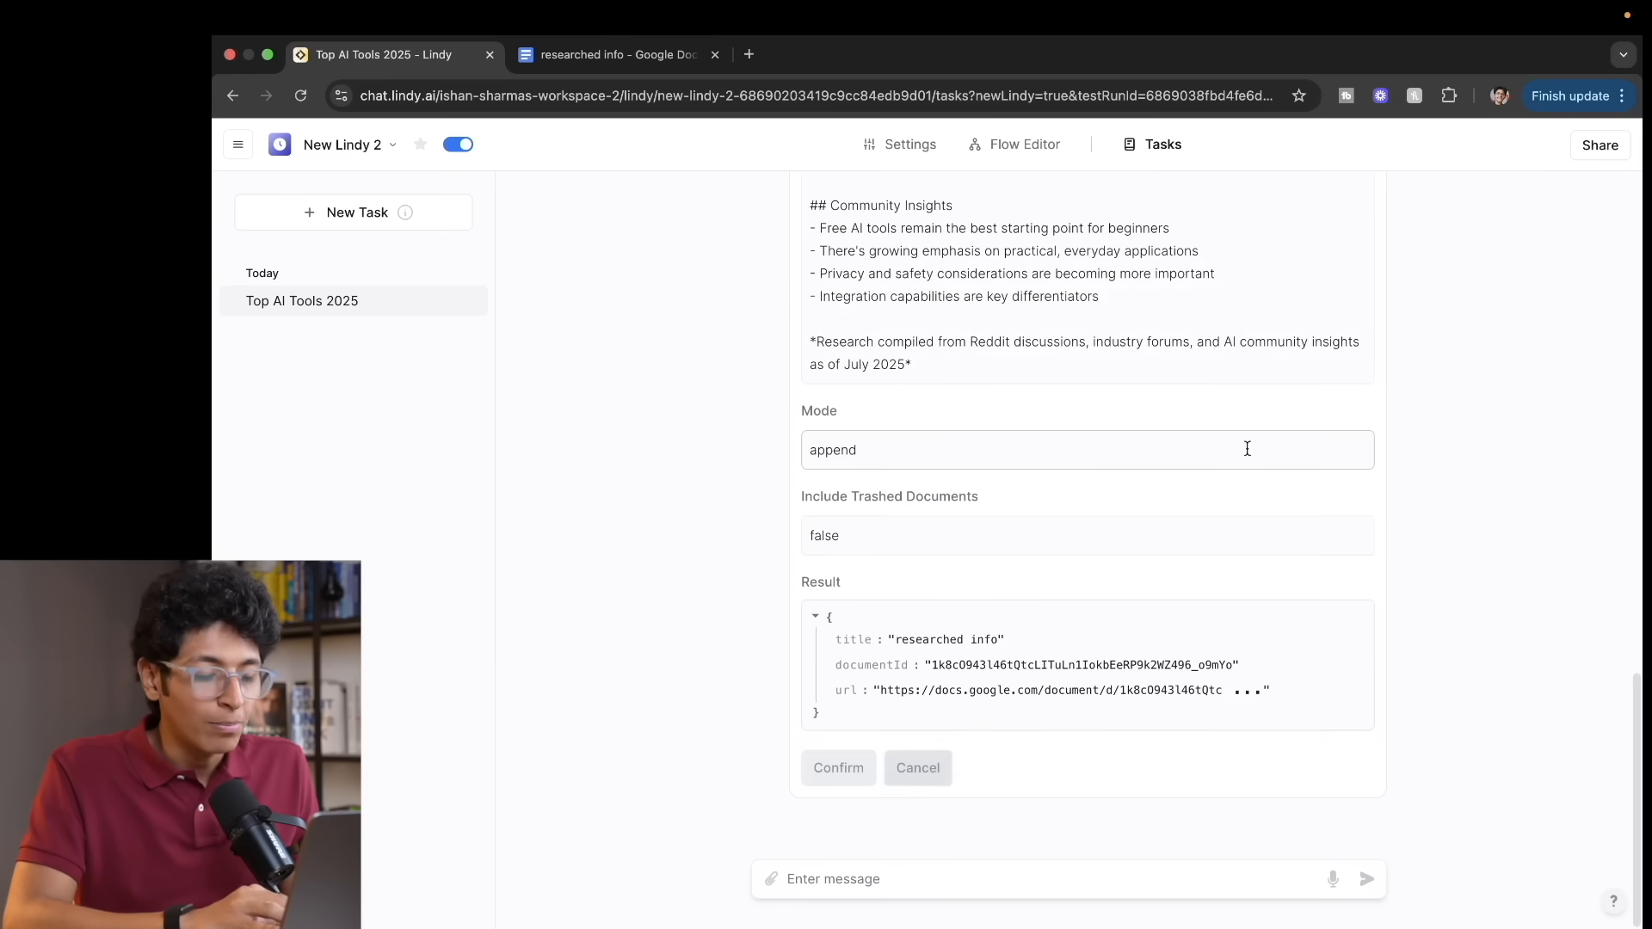
scroll(1248, 537, up, 5)
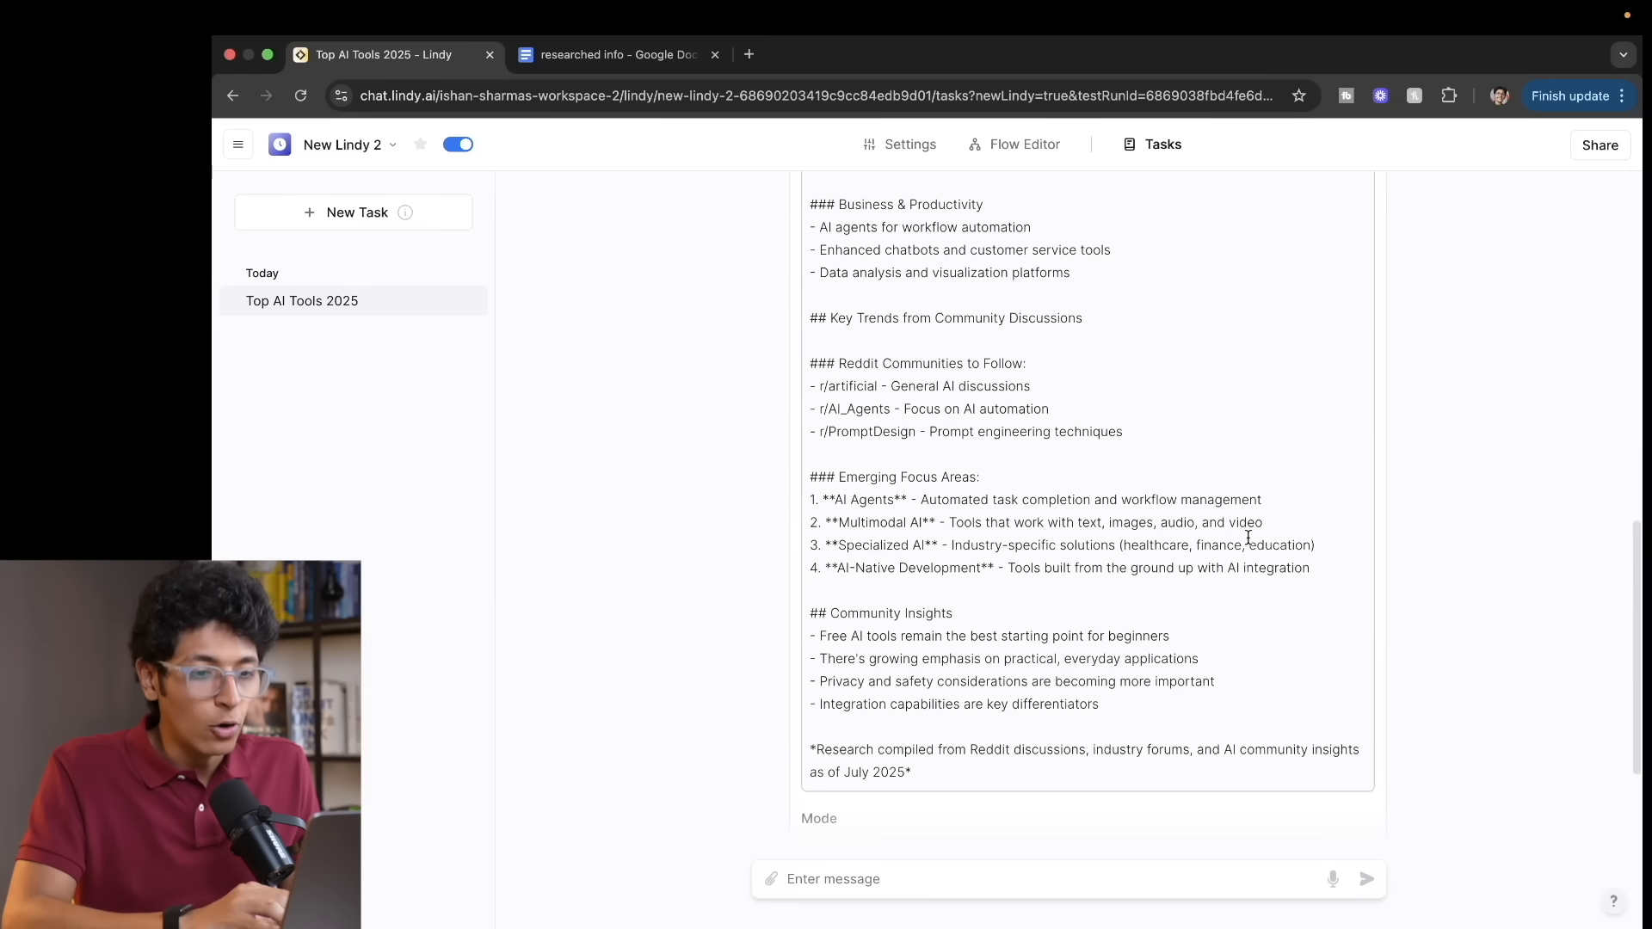
scroll(1249, 534, up, 10)
click(654, 54)
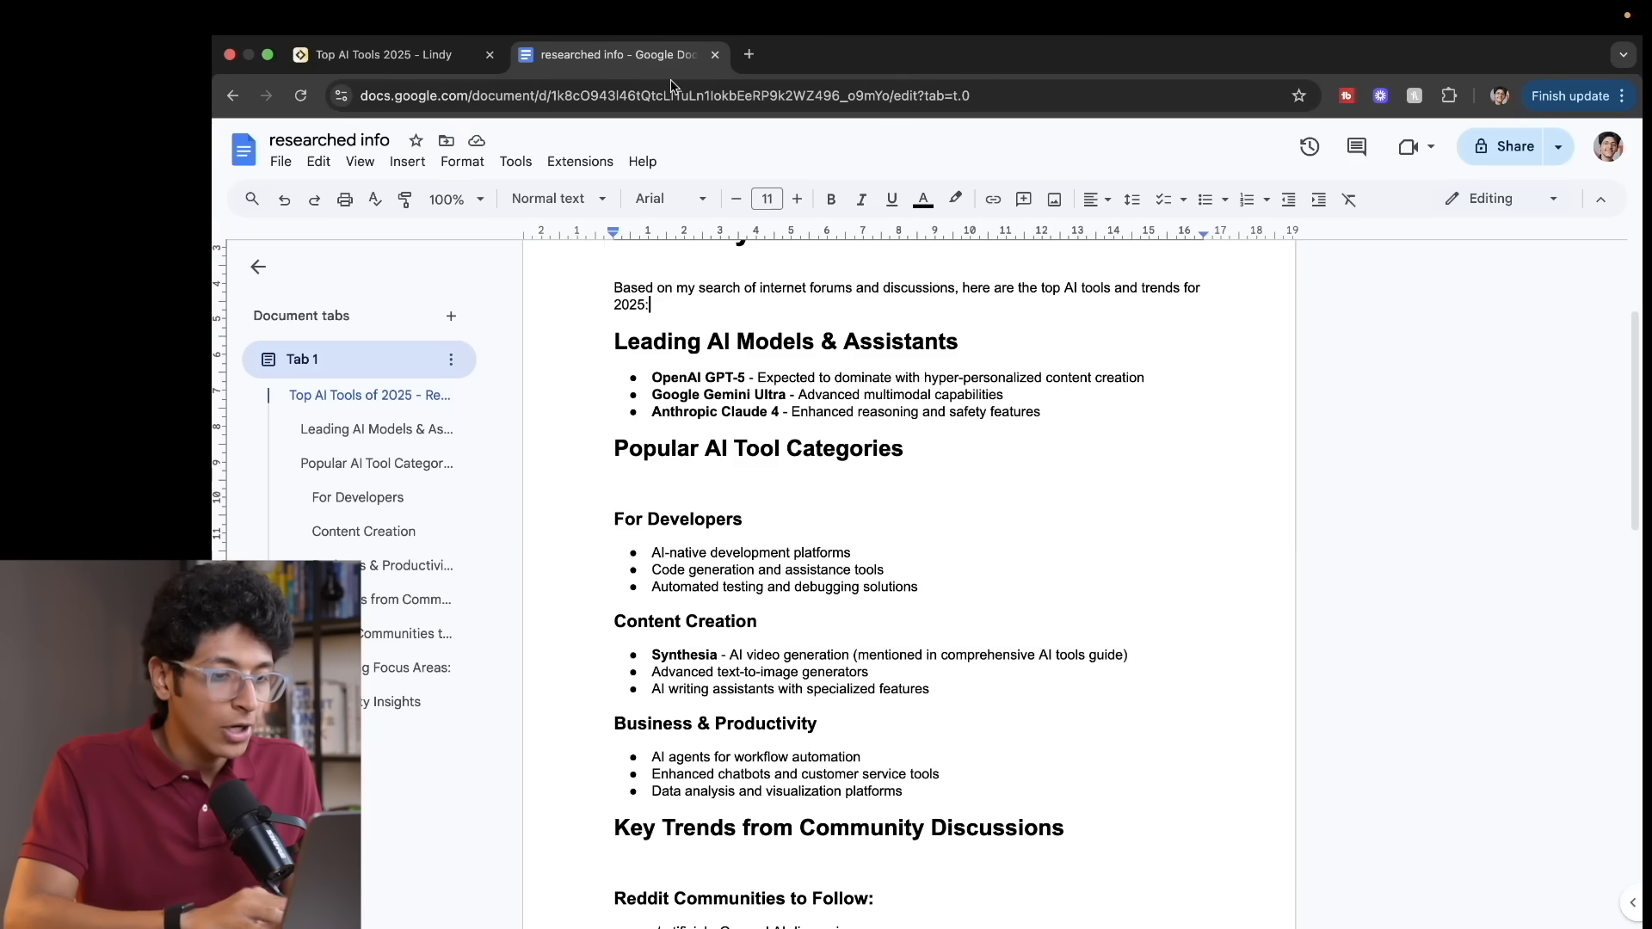
scroll(857, 533, down, 3)
scroll(857, 534, up, 5)
click(407, 59)
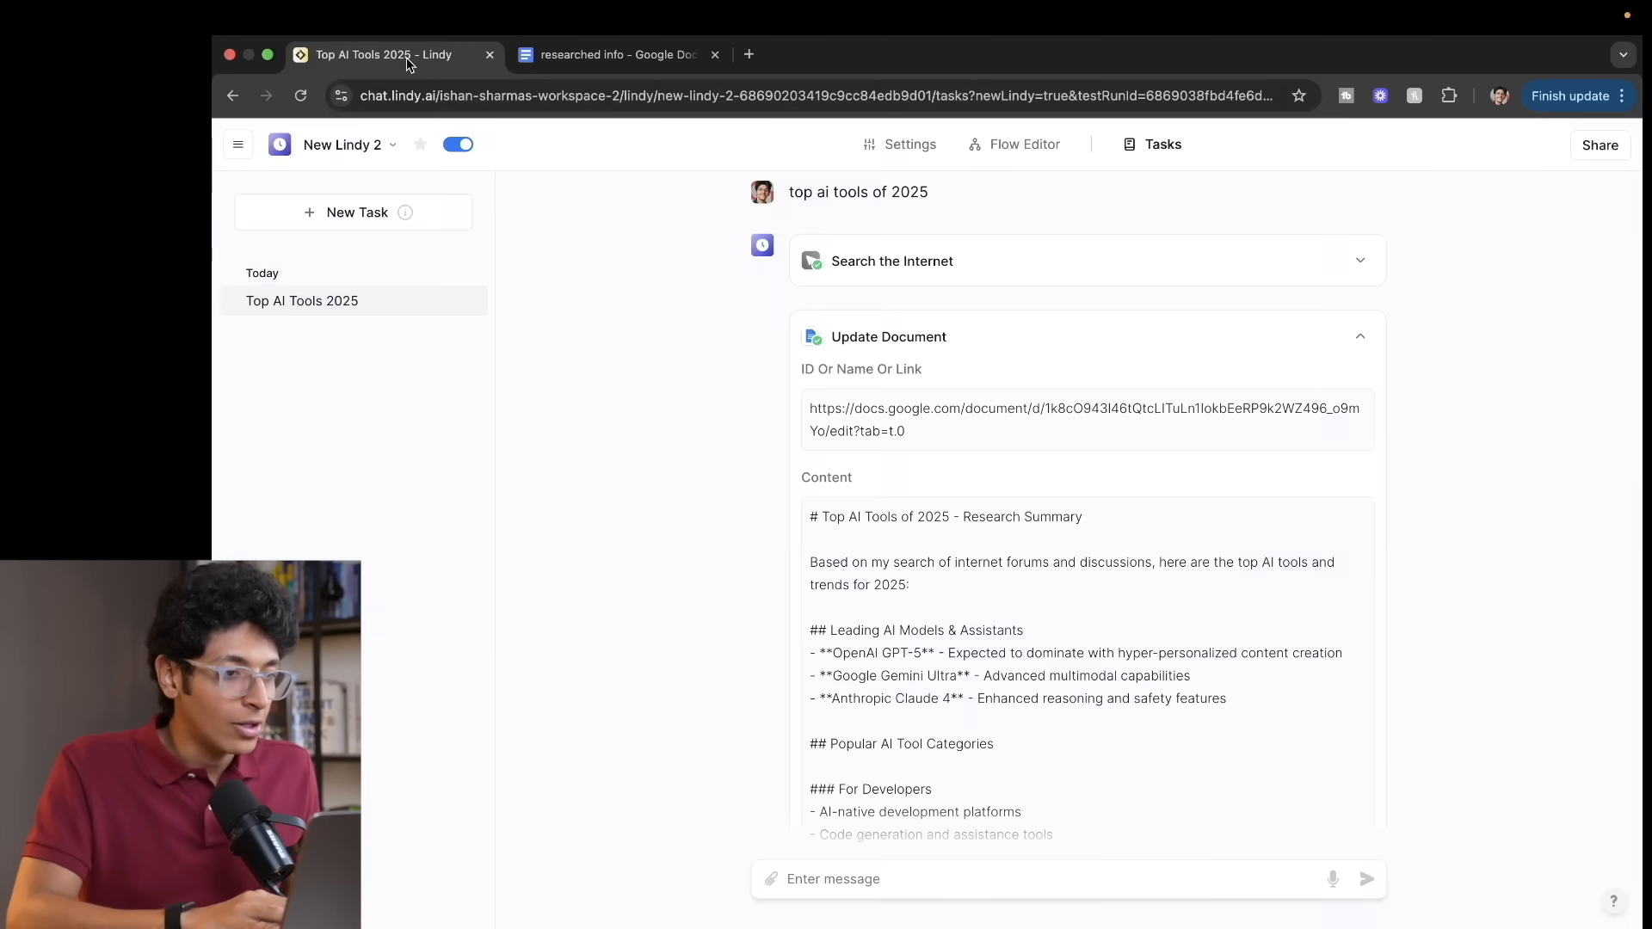
Step: Return to the flow editor and start a new test run of the agent with the message "top movies of 2025"
click(1067, 148)
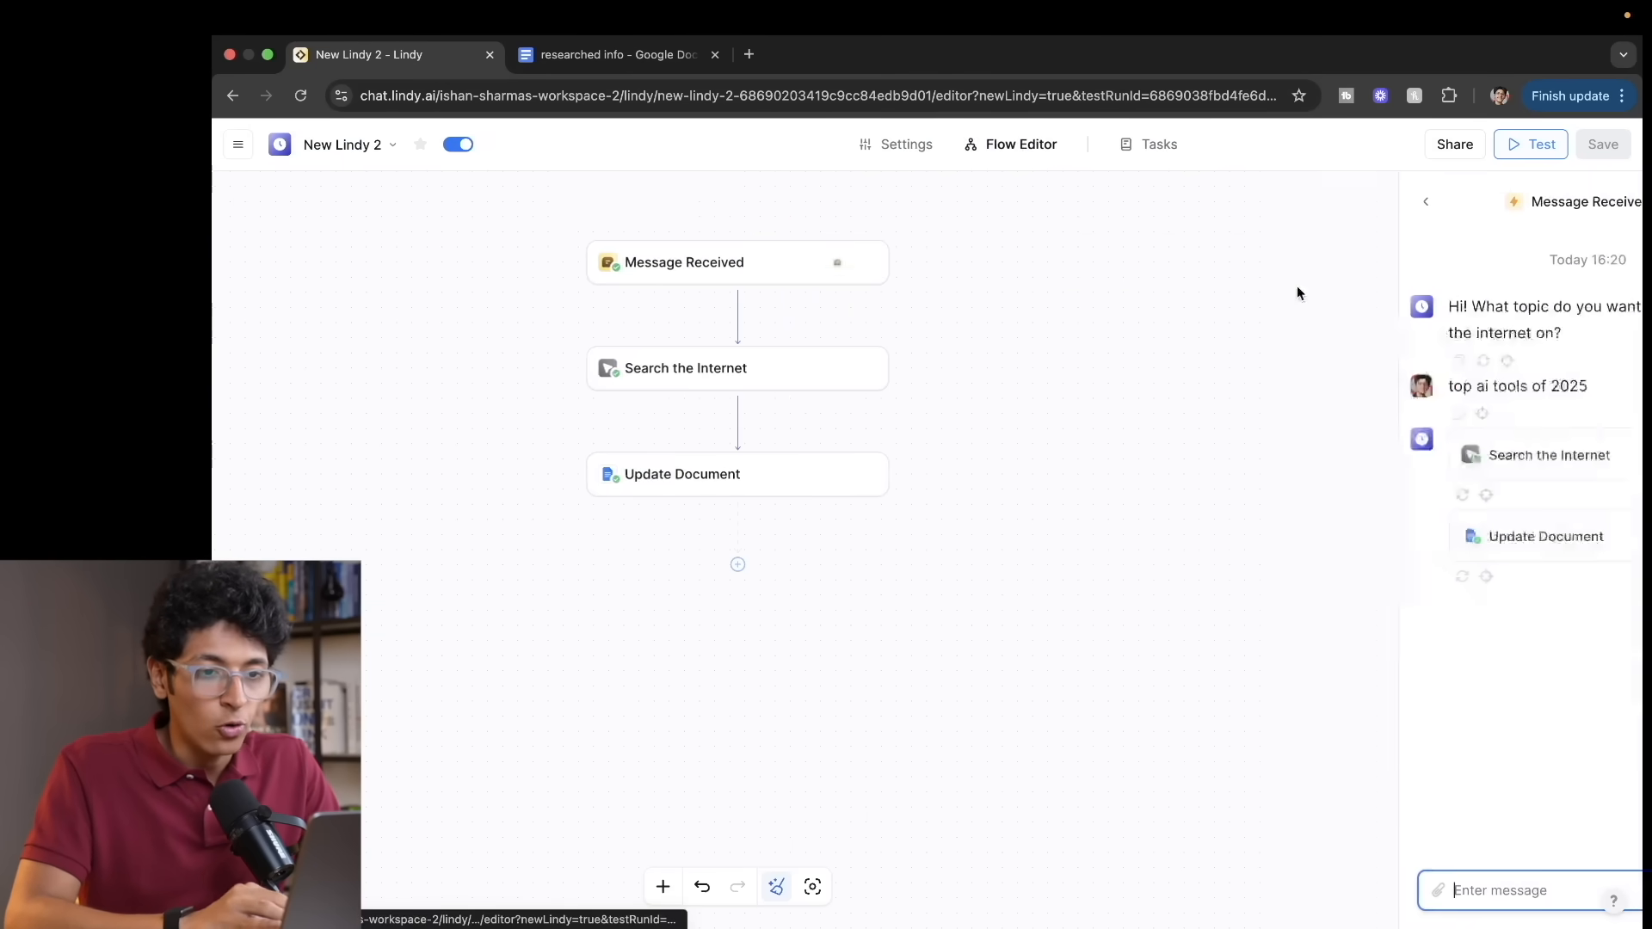
click(1539, 146)
click(1539, 146)
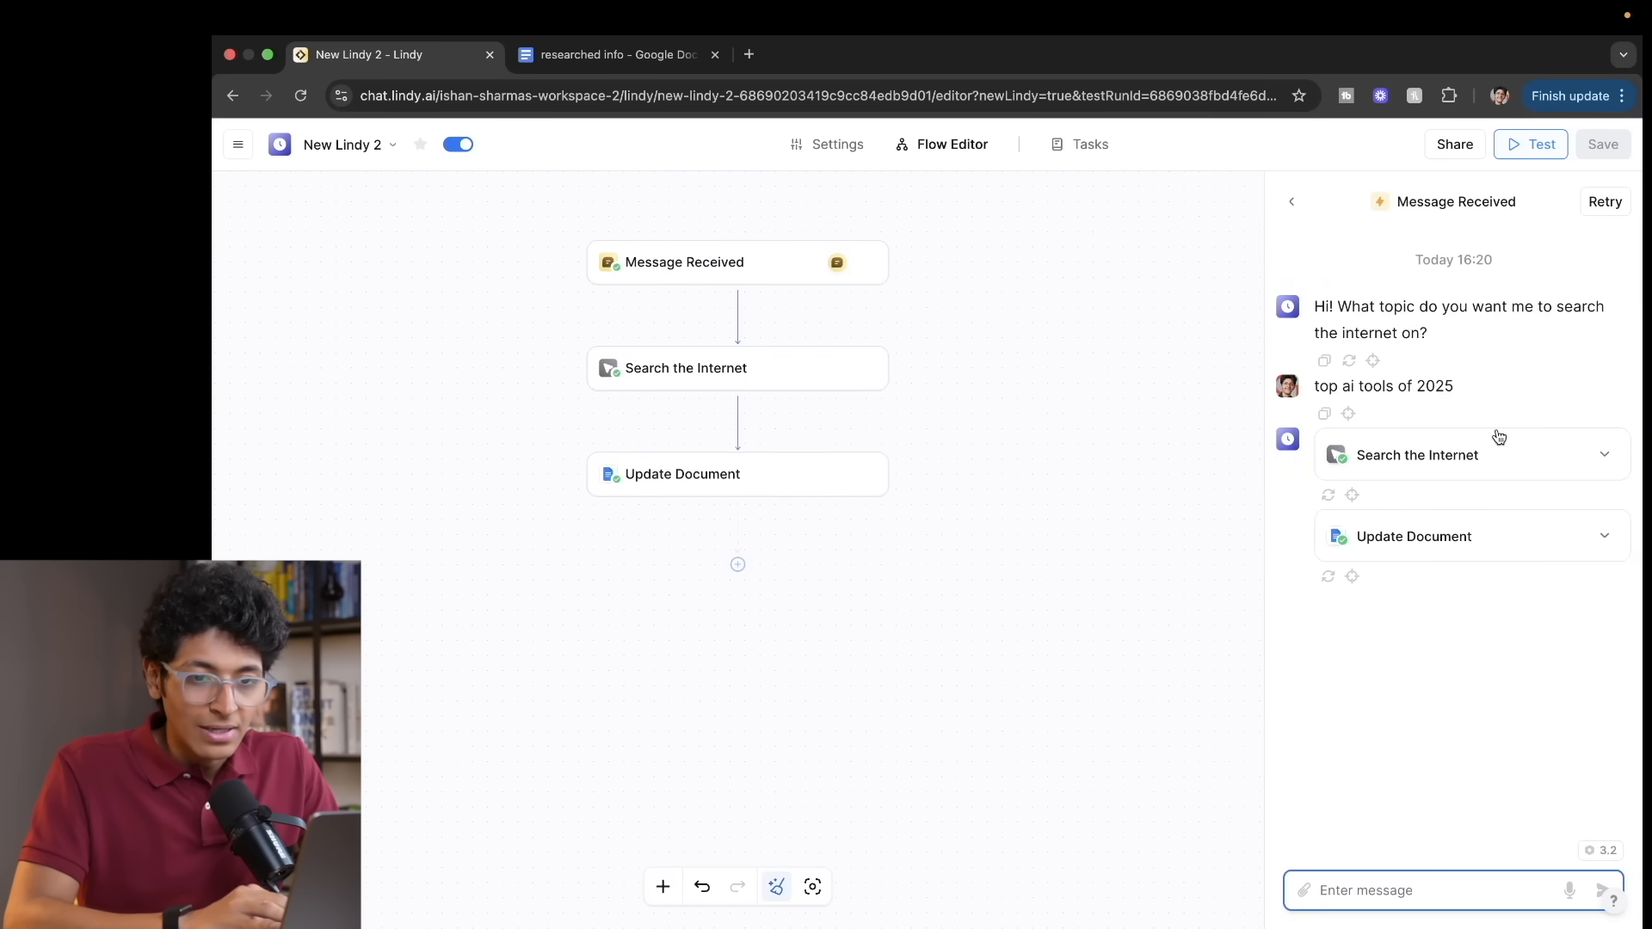
click(1605, 201)
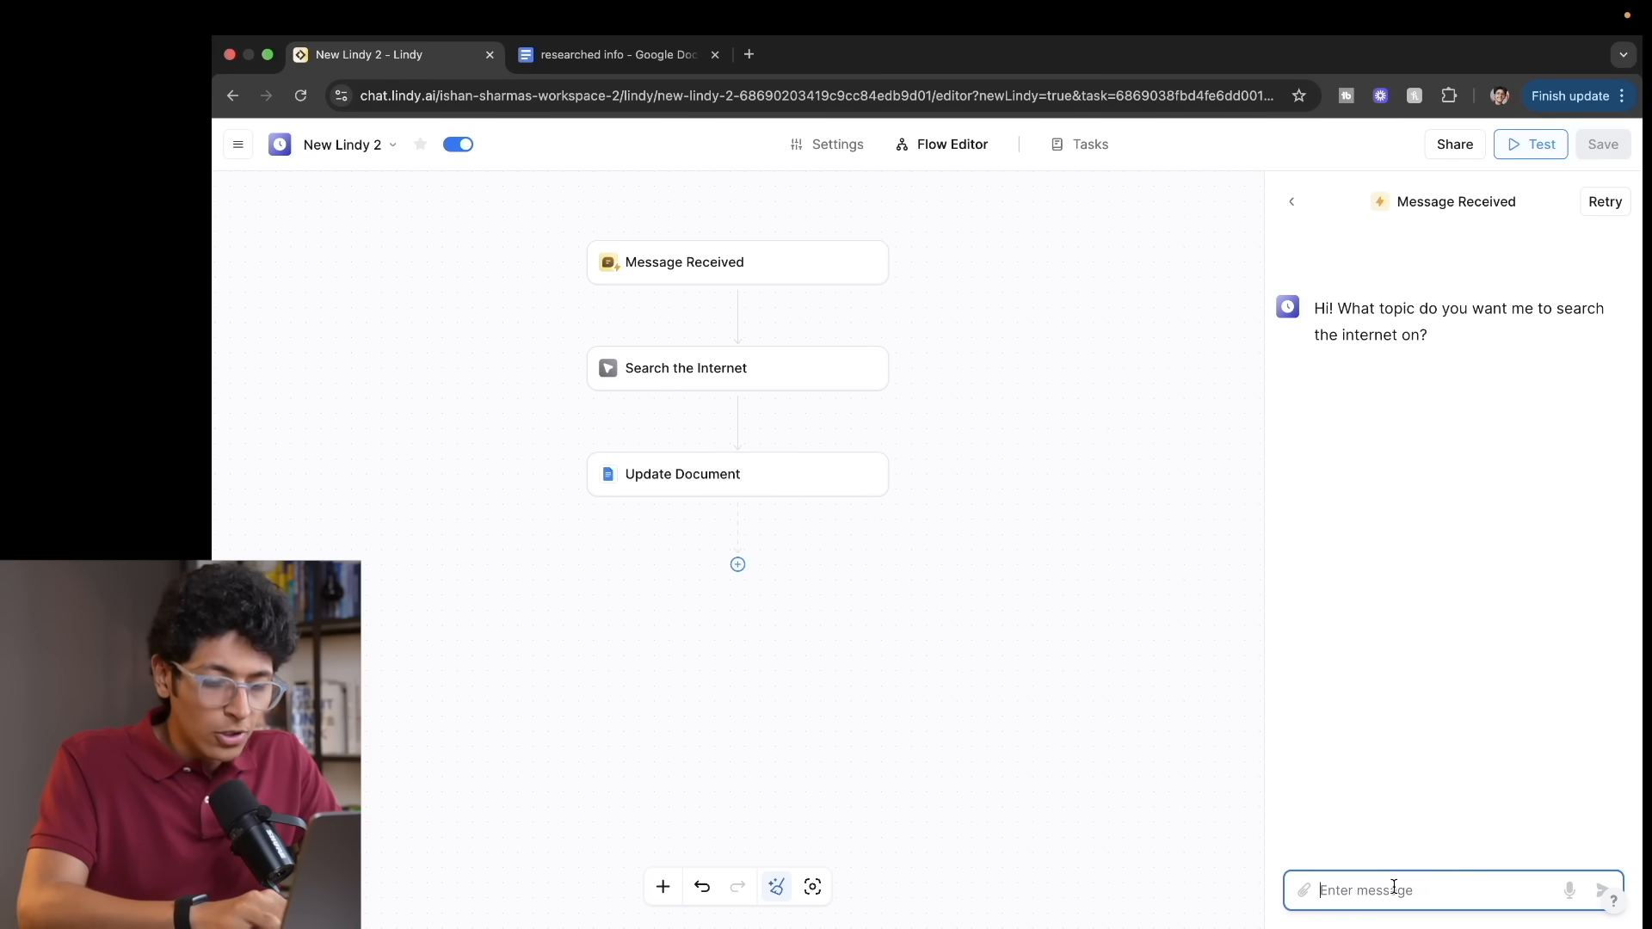
text(top movies)
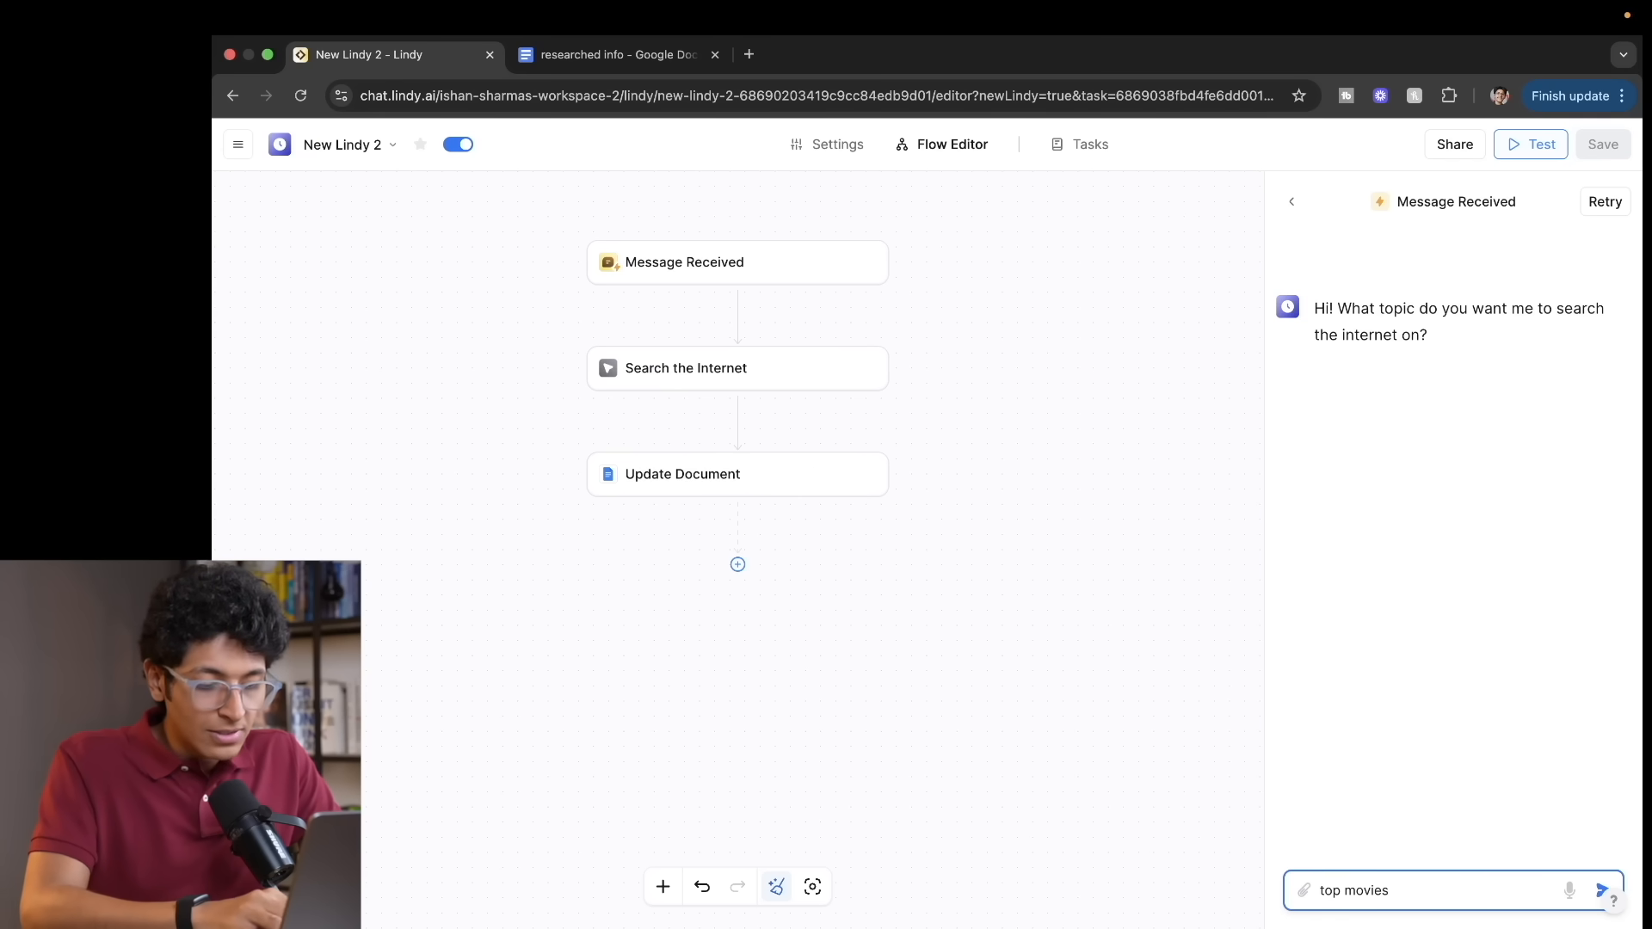
text( of 2025)
key(Return)
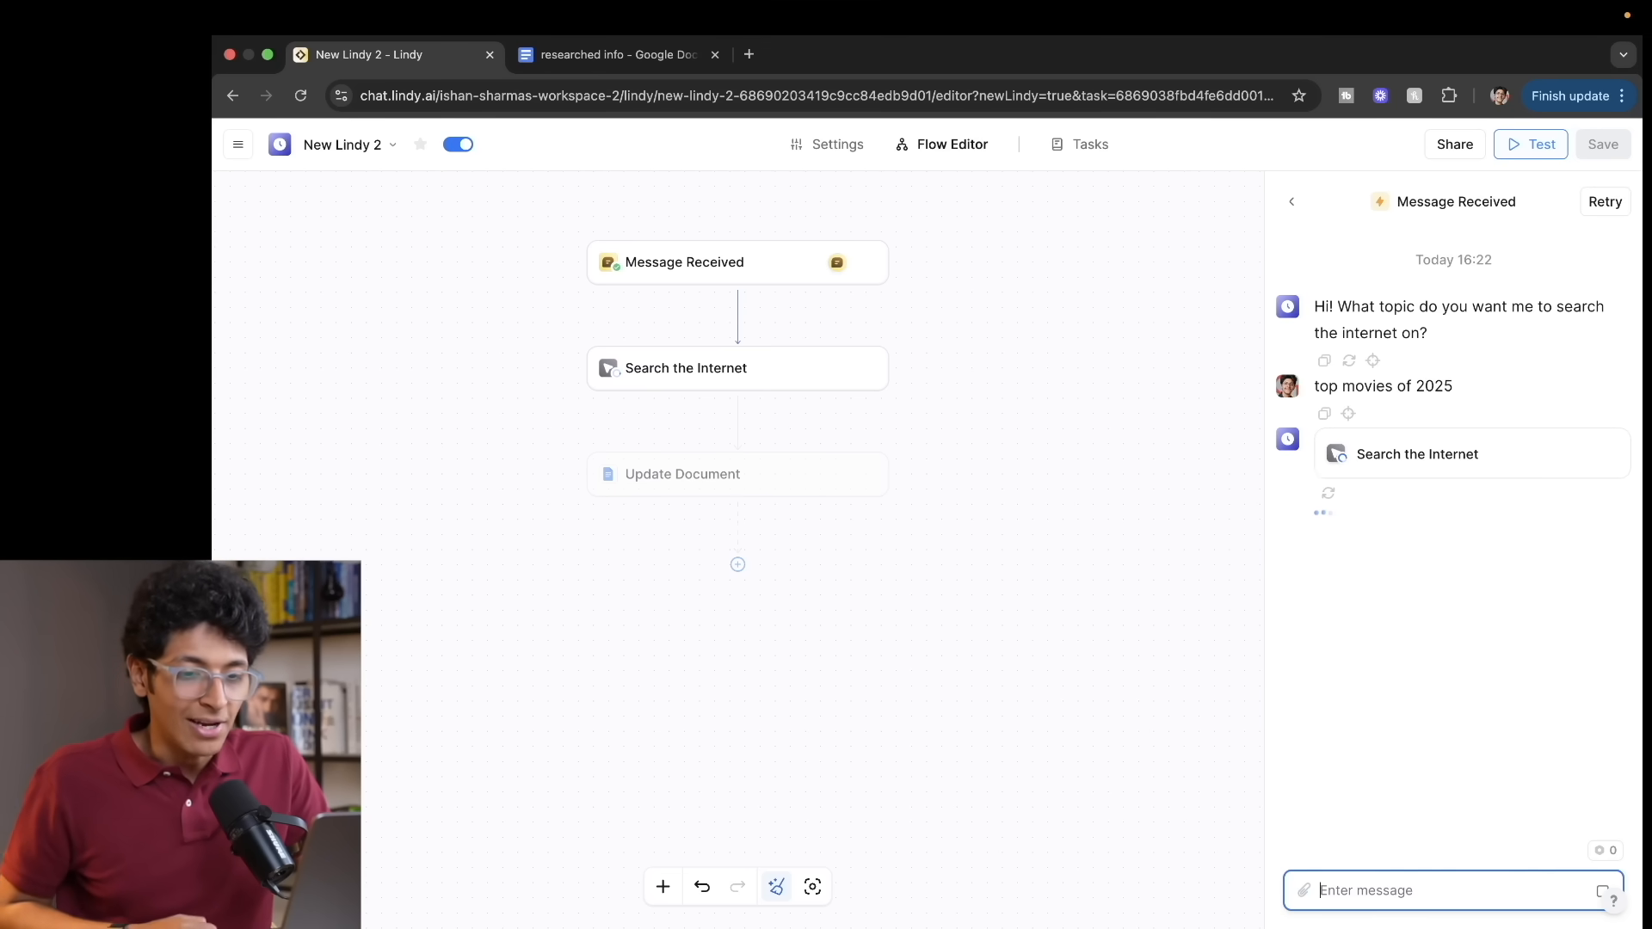
Step: Review the Top Movies of 2025 research summary in the "researched info" document in Google Docs, and return to Lindy
key(ctrl+Tab)
scroll(891, 591, down, 3)
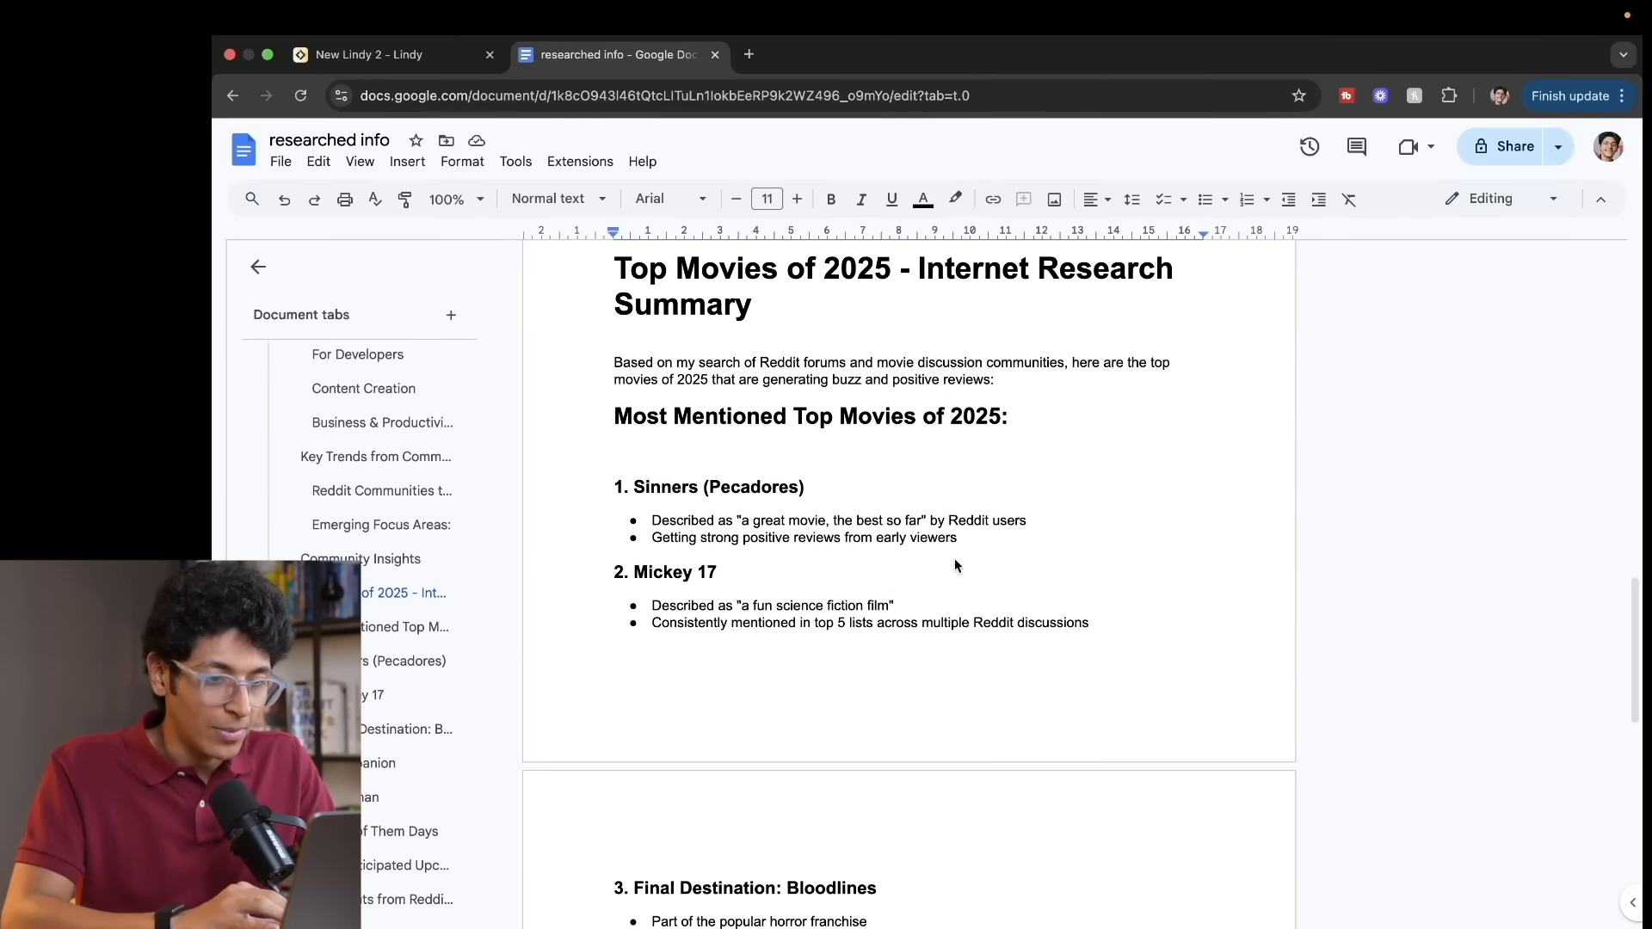
scroll(956, 566, down, 4)
scroll(955, 565, down, 12)
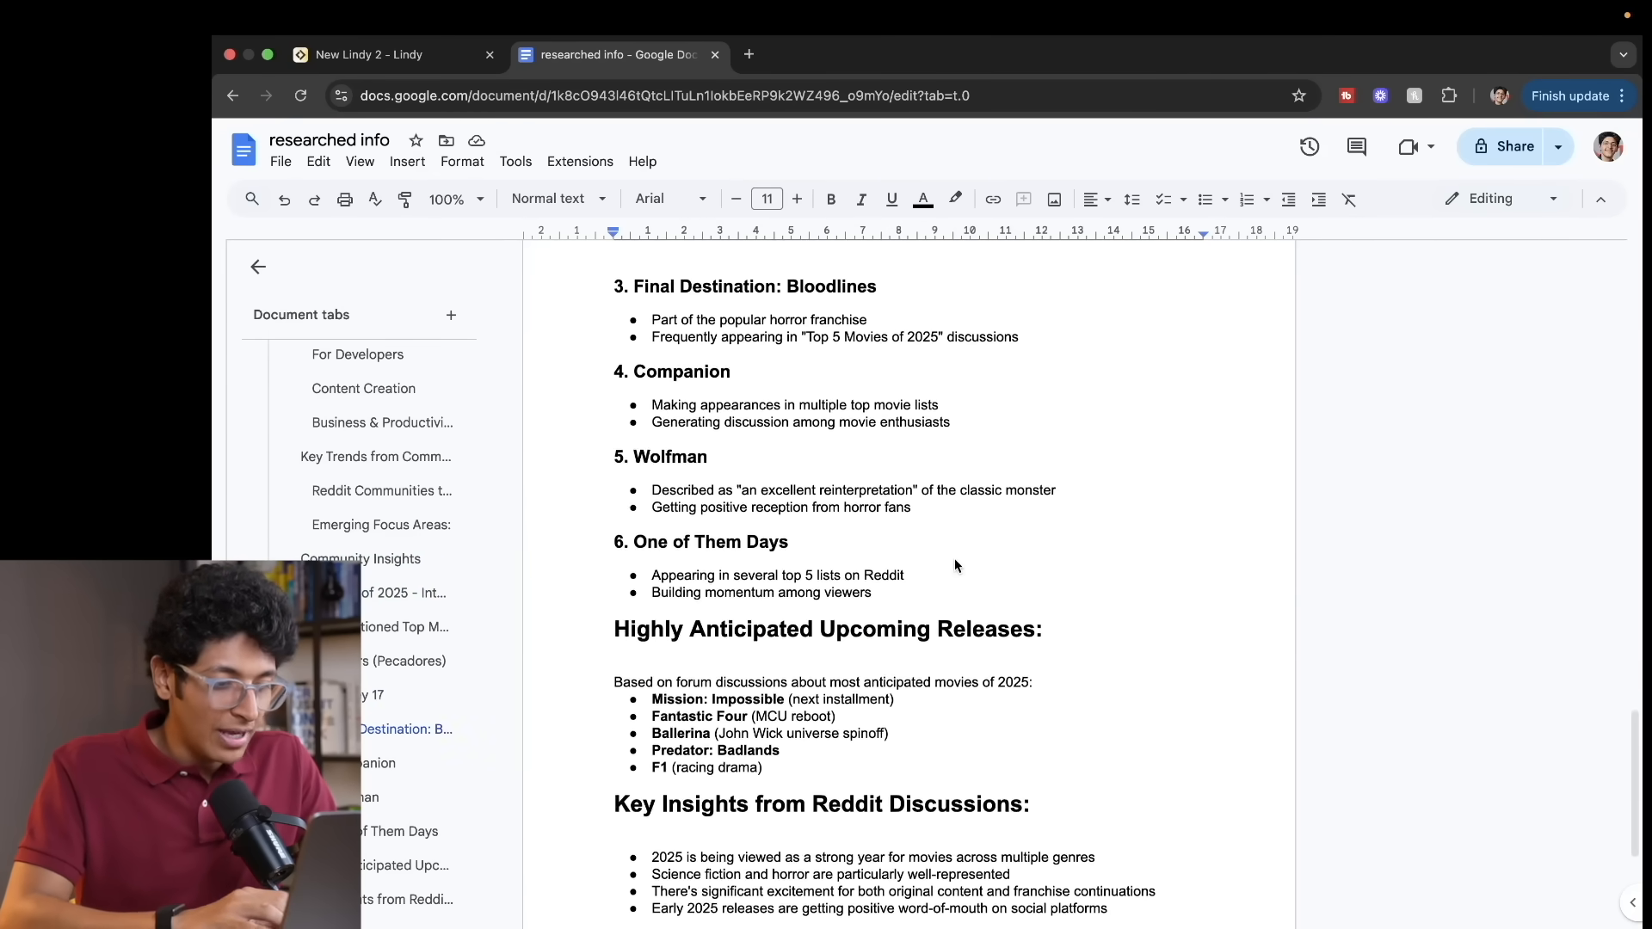
click(403, 55)
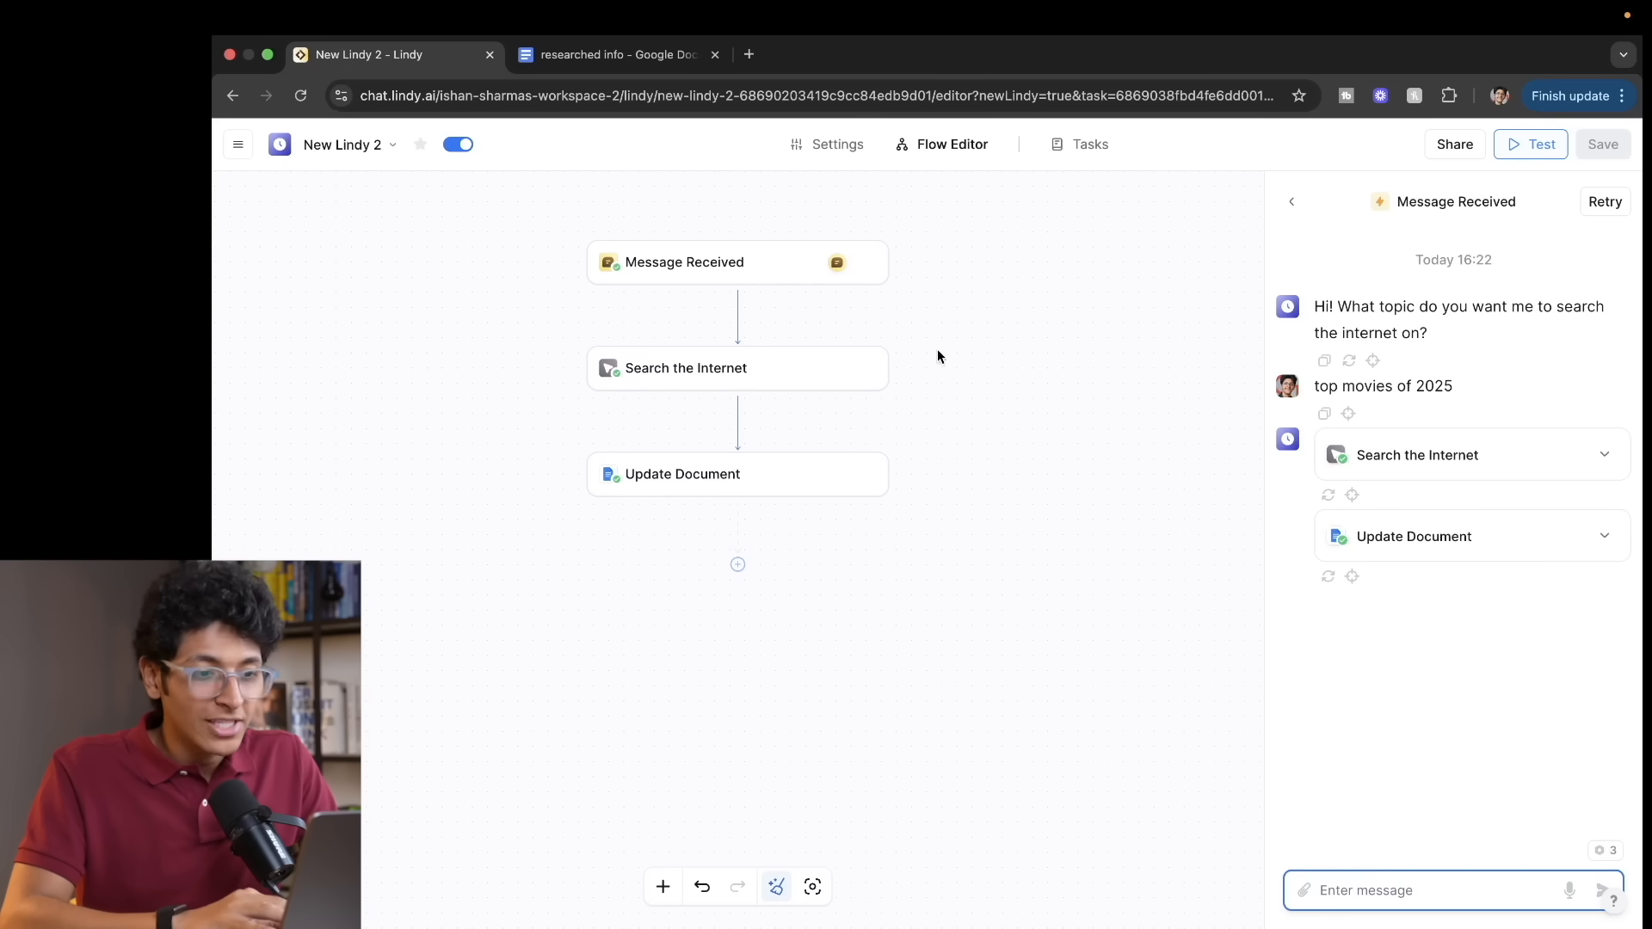
Step: Clear the existing flow and add the Message Received trigger from Chat with this Lindy, keeping its greeting message
click(682, 373)
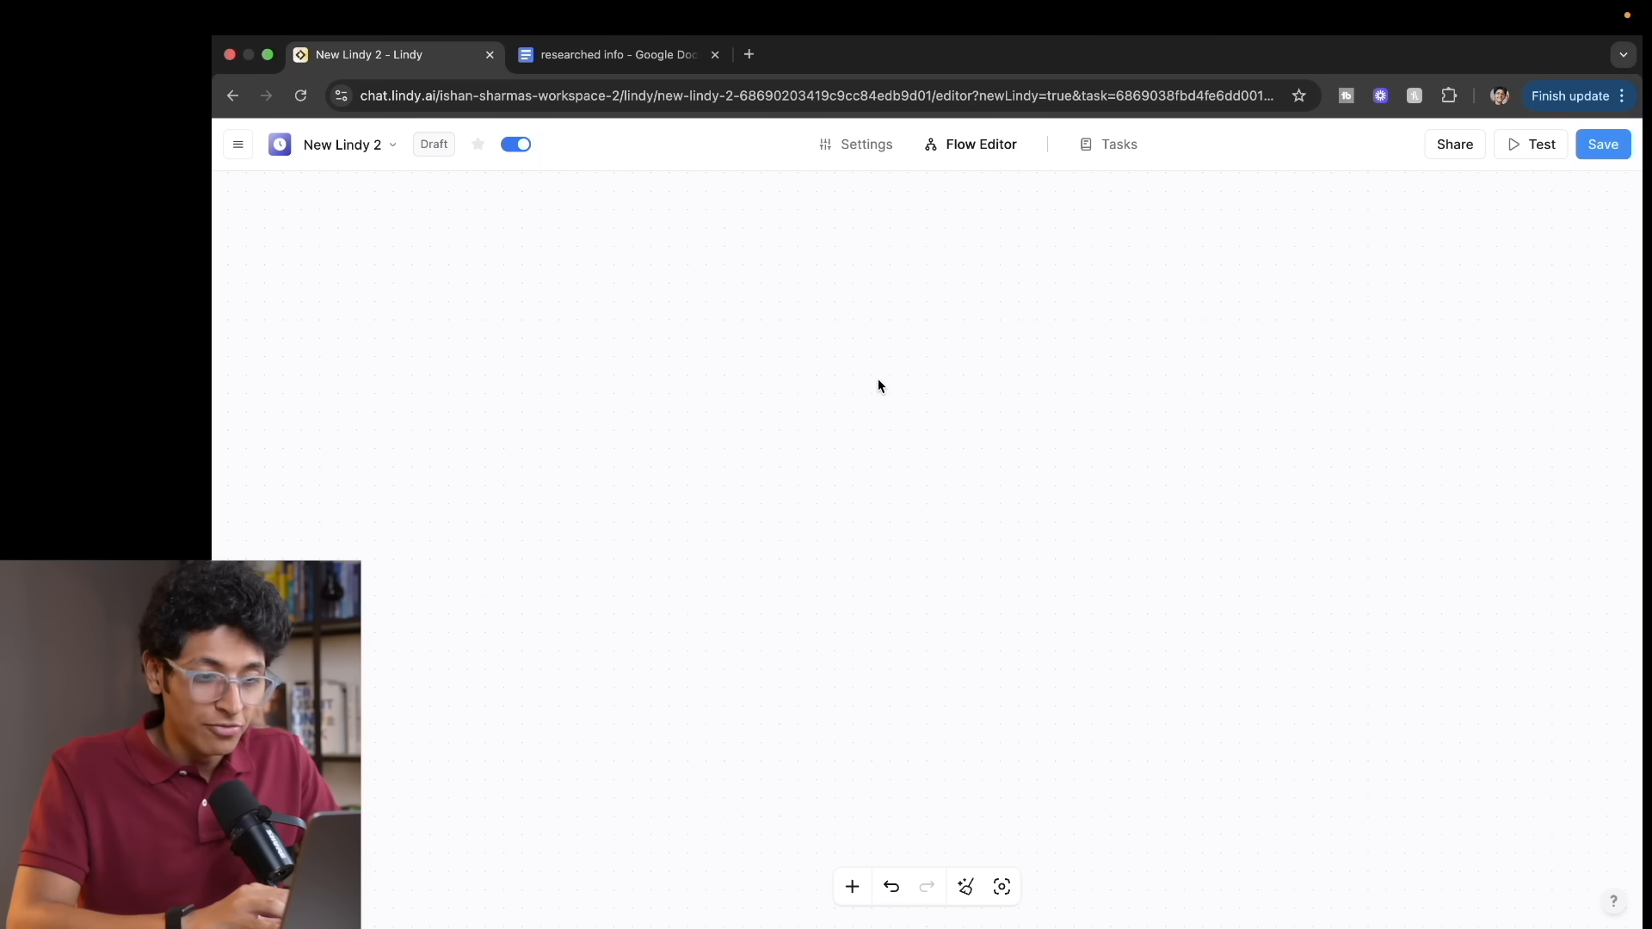
right_click(880, 384)
click(922, 408)
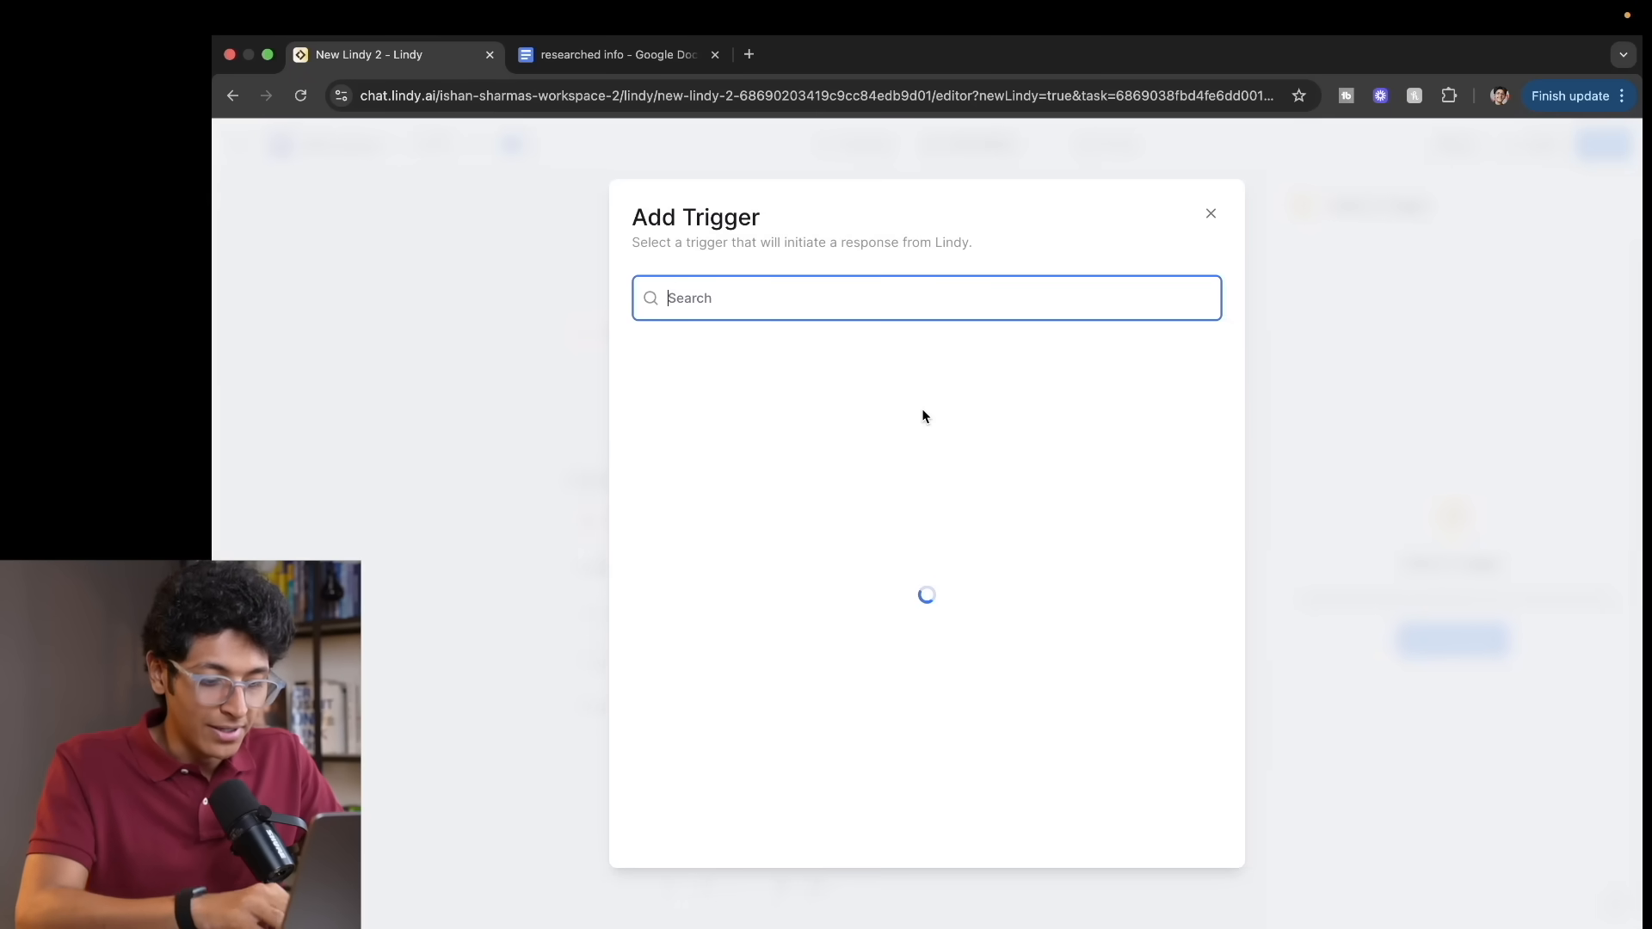
click(870, 431)
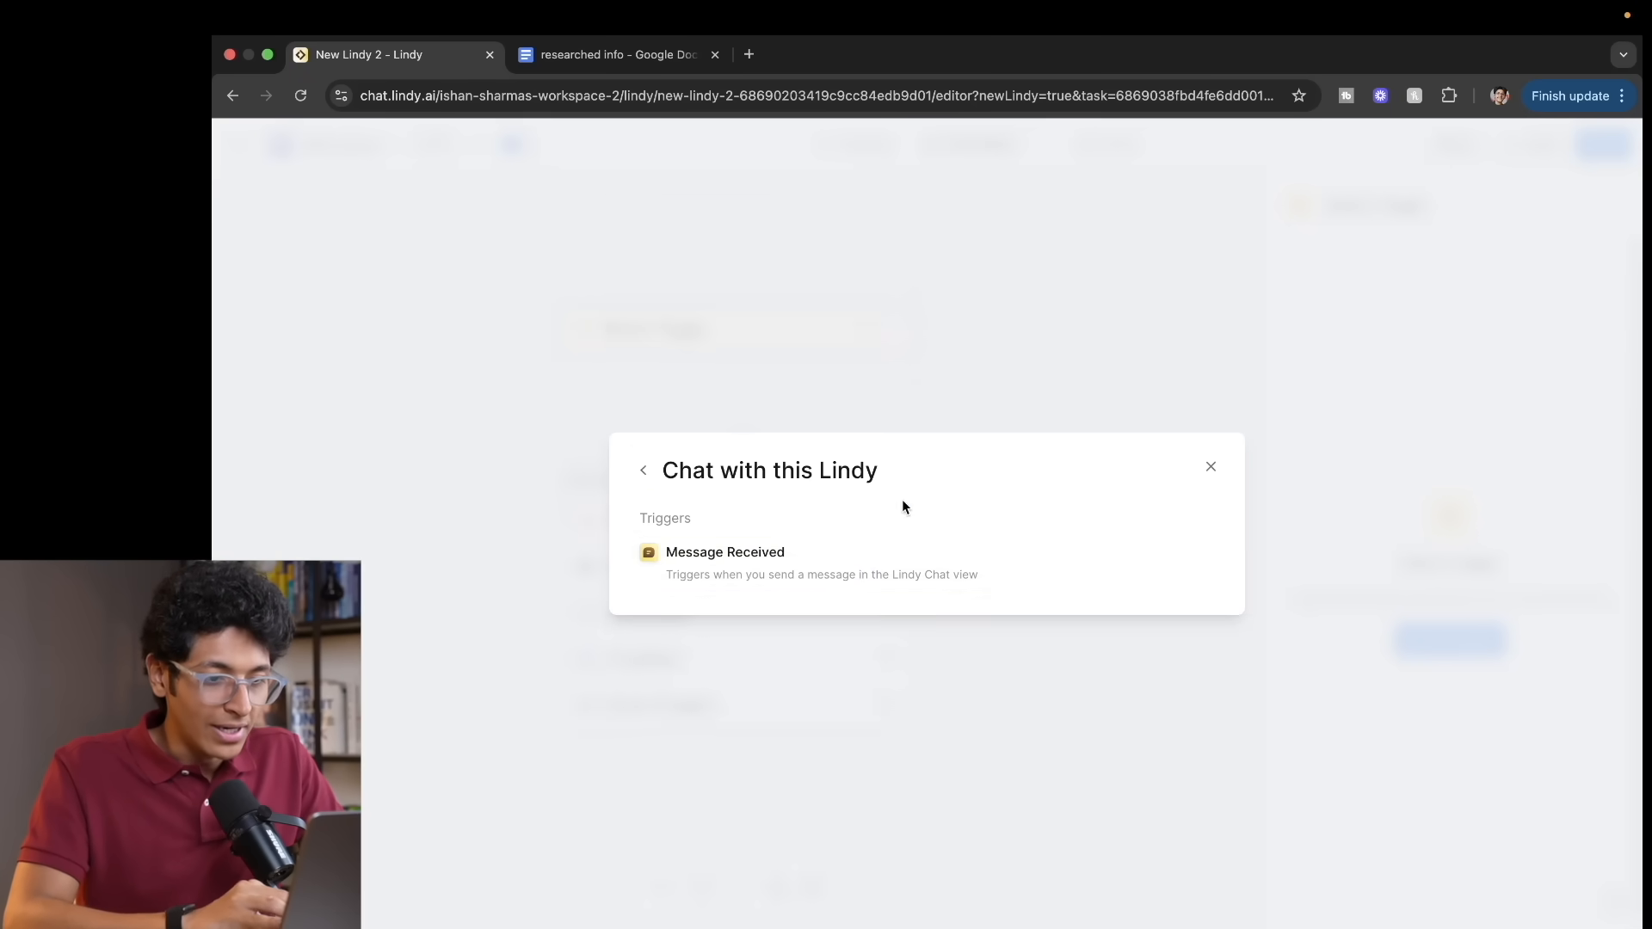
click(857, 566)
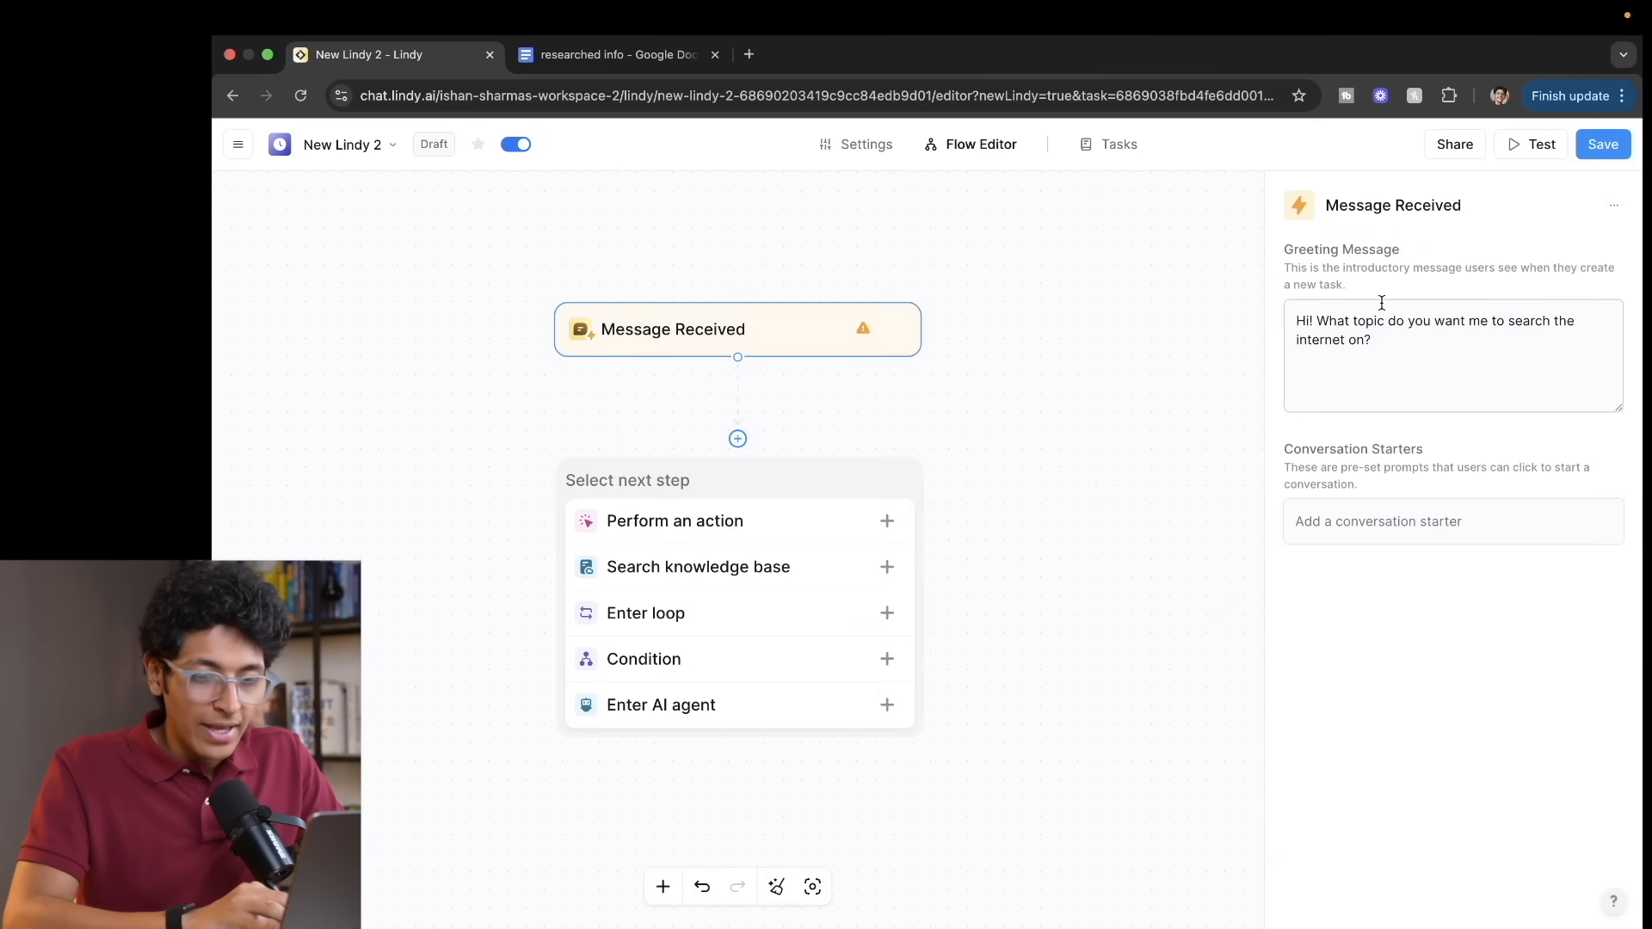
click(1442, 355)
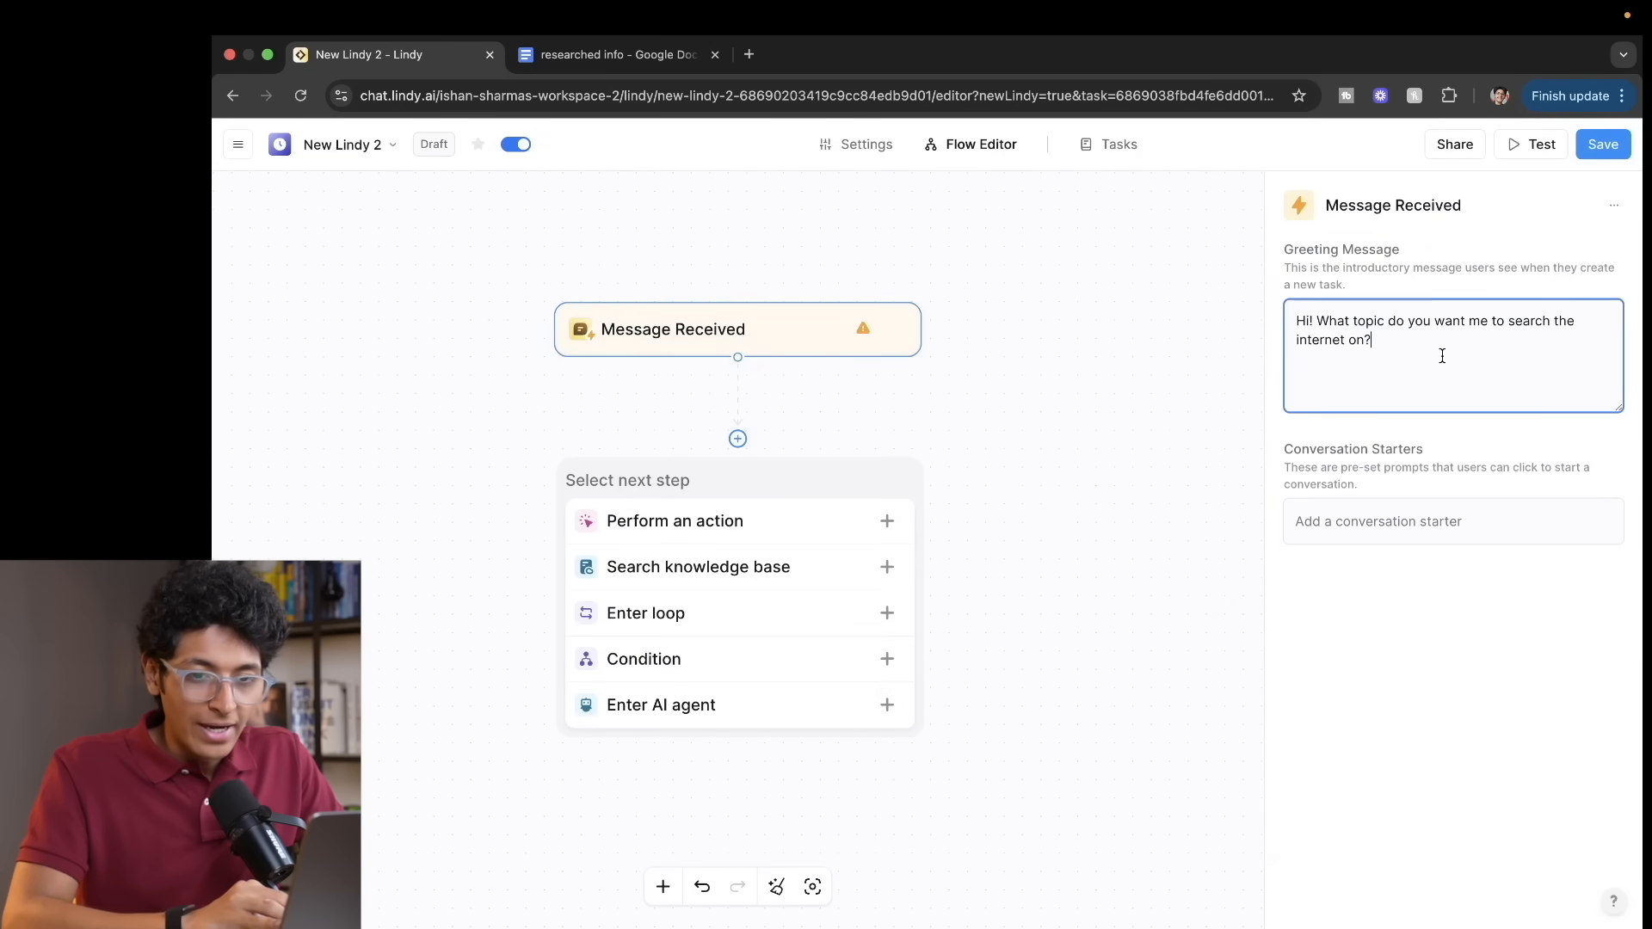
click(1154, 365)
Step: Add AI agent prompted "Search the latest reddit forums for the given topic and compile all the top most trending ones in a bulleted list with a summary"
click(958, 718)
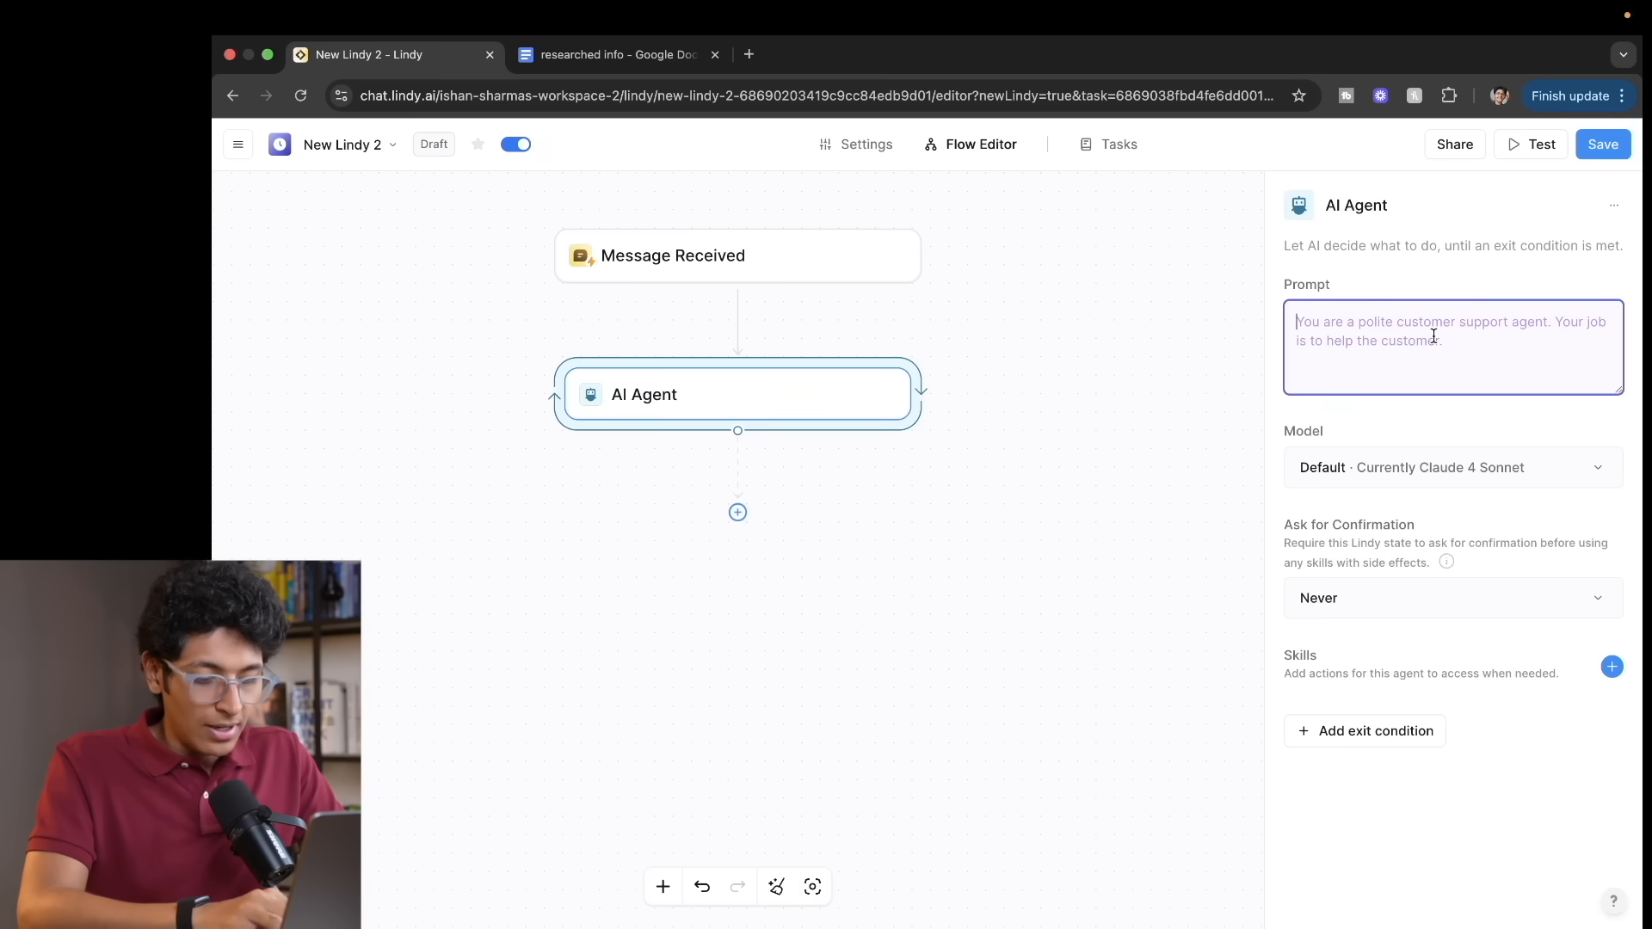
text(Search the)
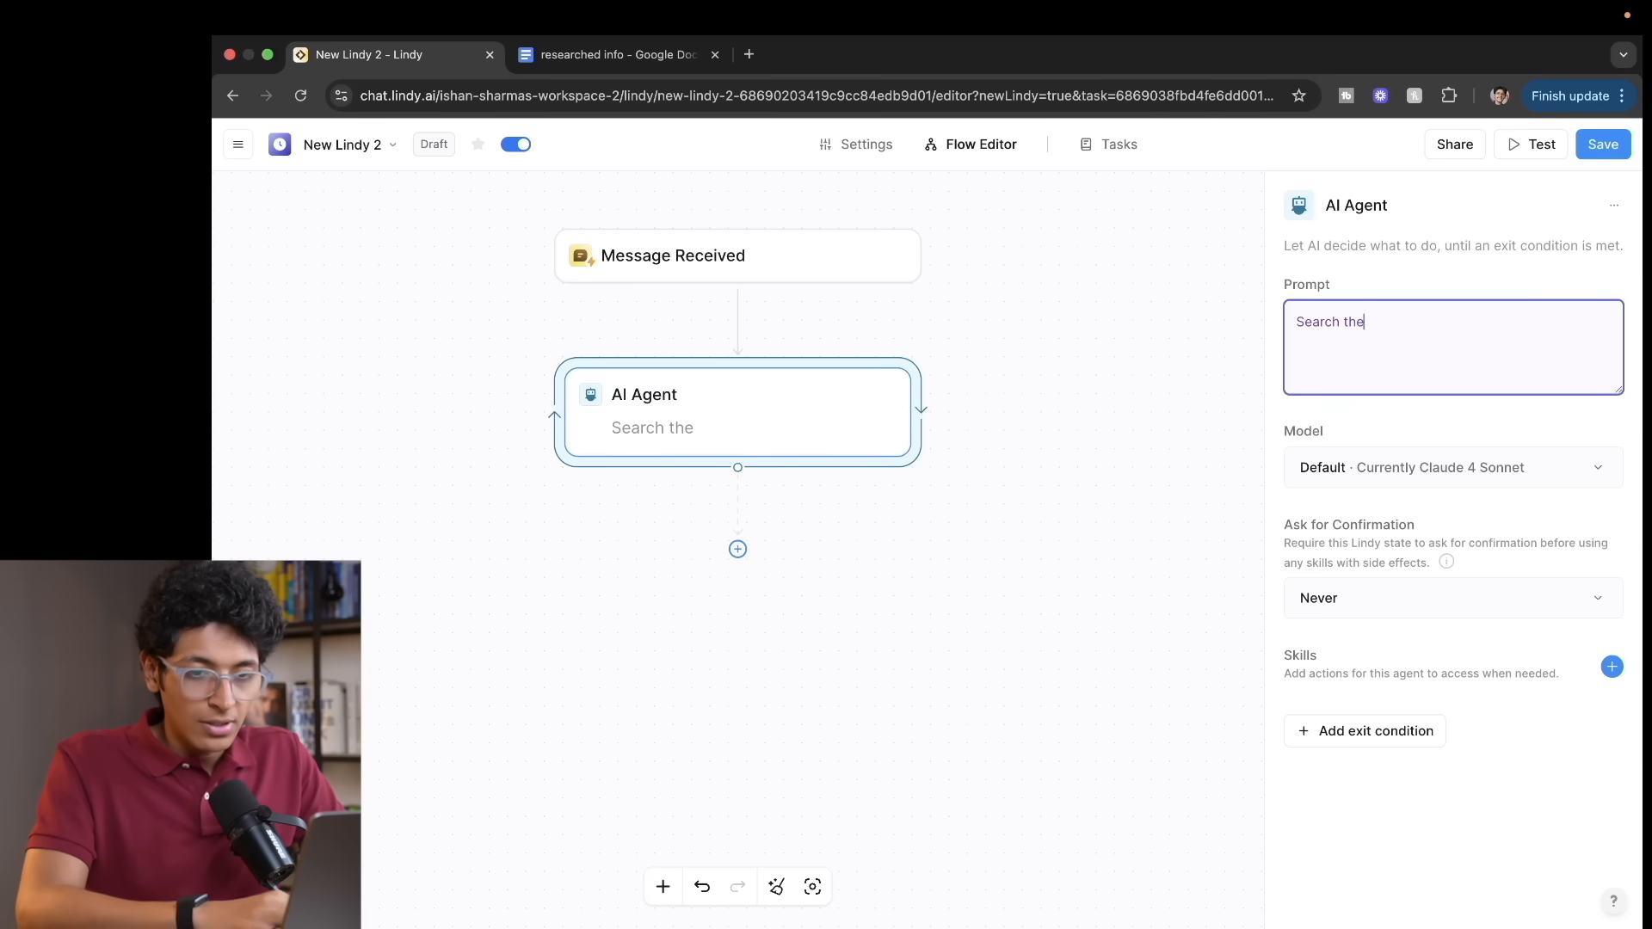
text( interne)
key(BackSpace)
key(BackSpace)
key(BackSpace)
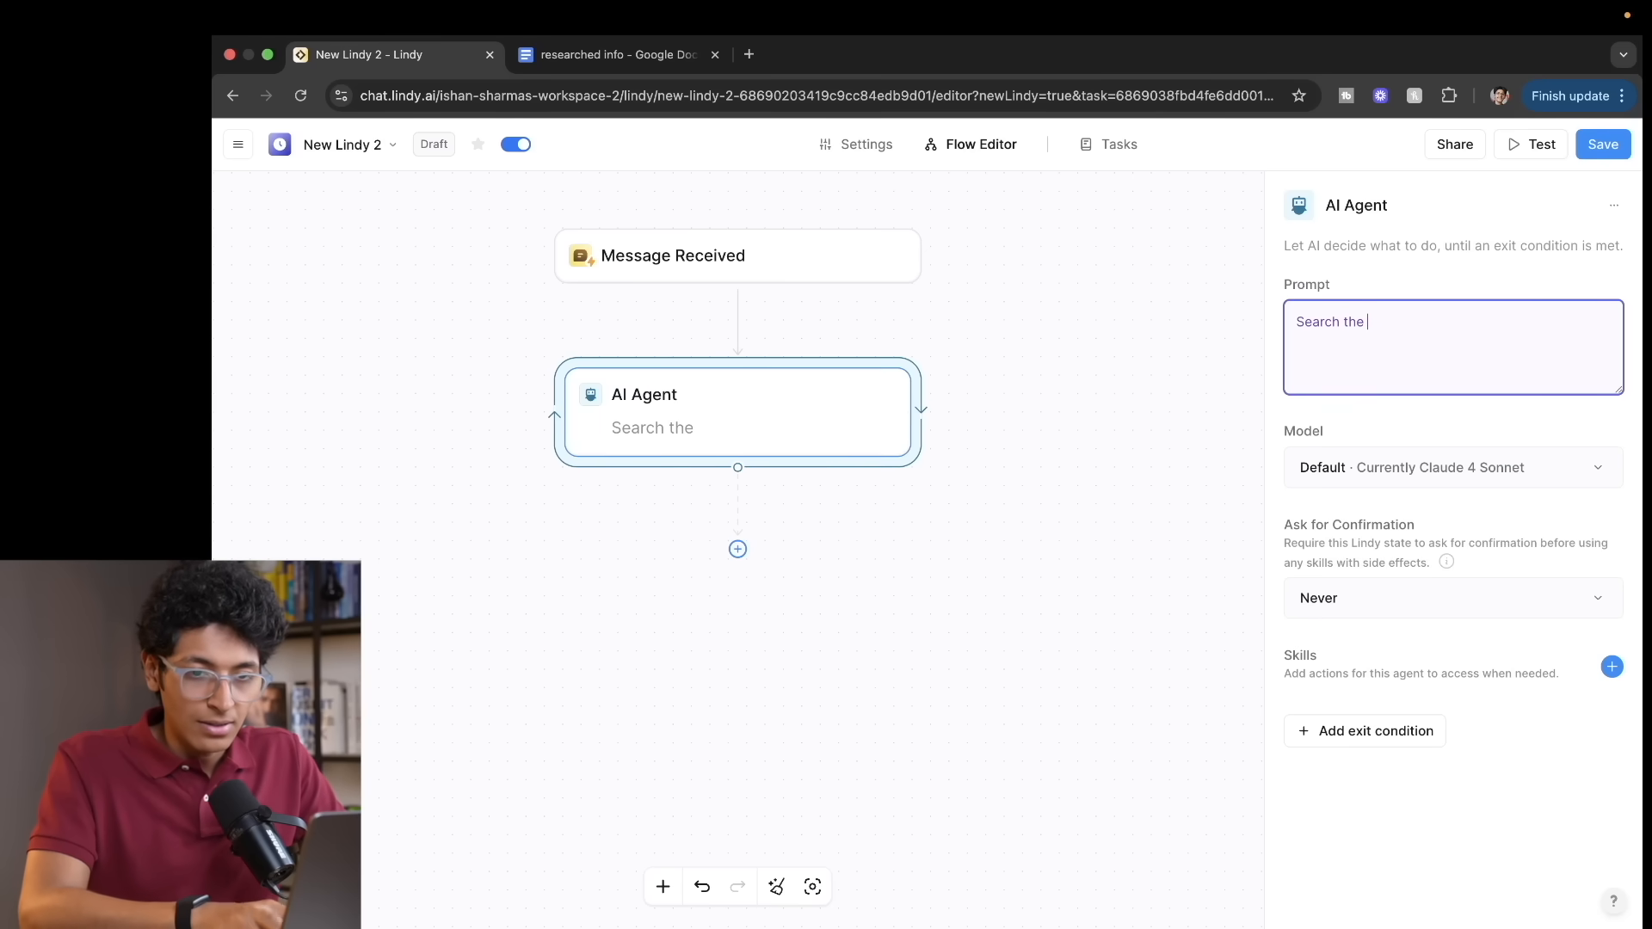
text(la)
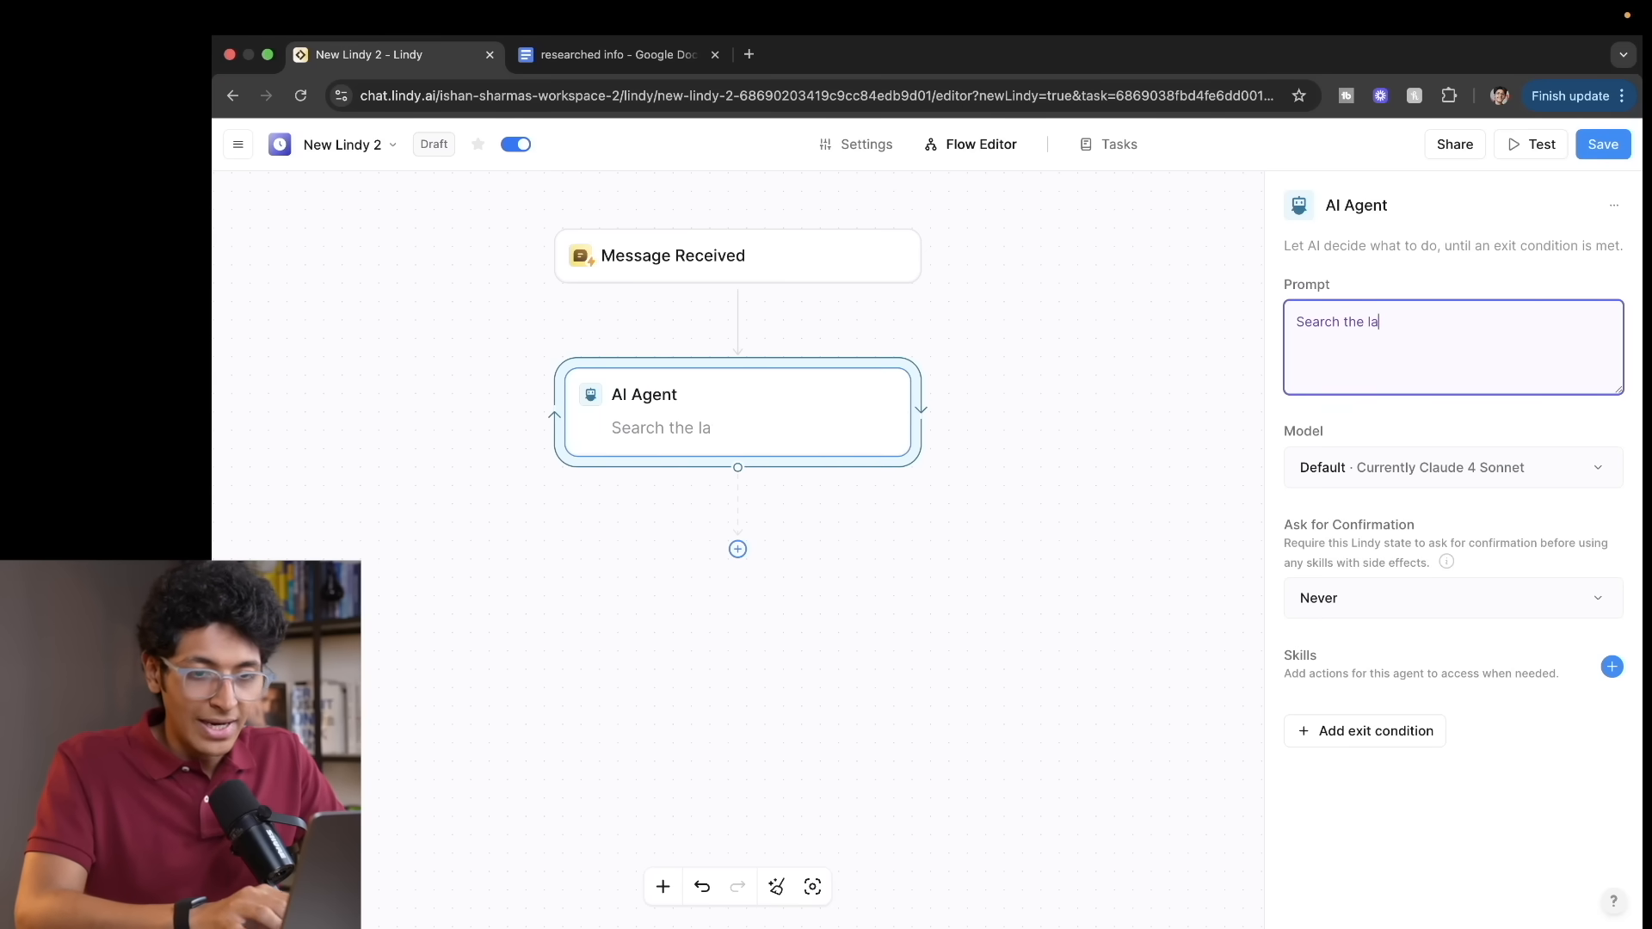
text(test reddit )
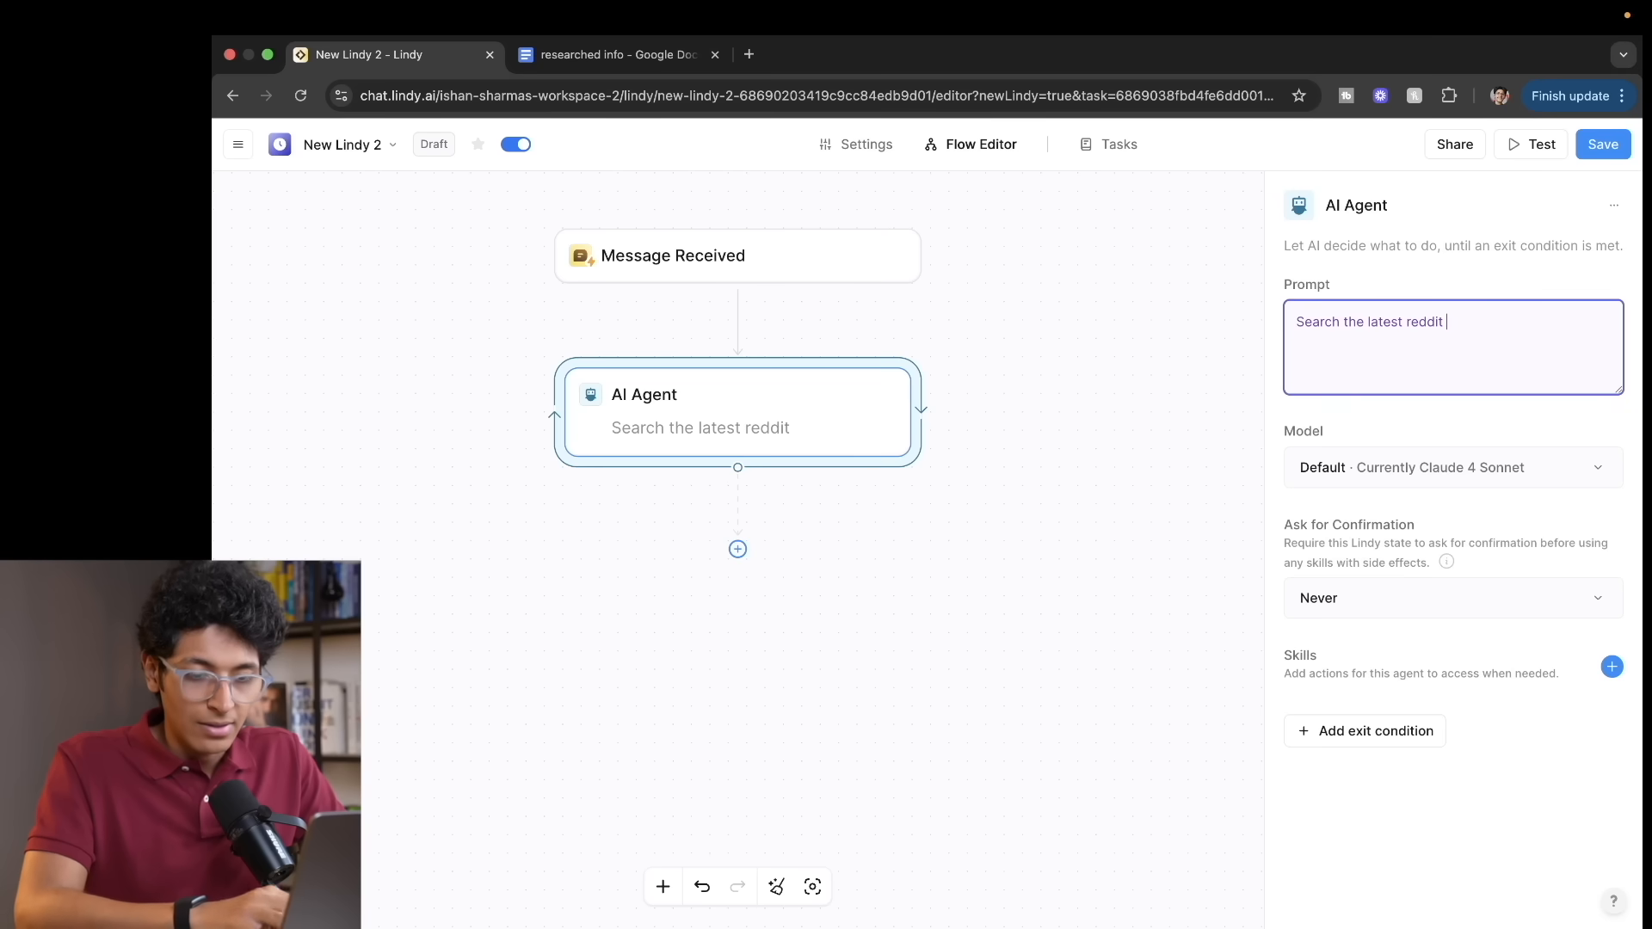
text(forums for the )
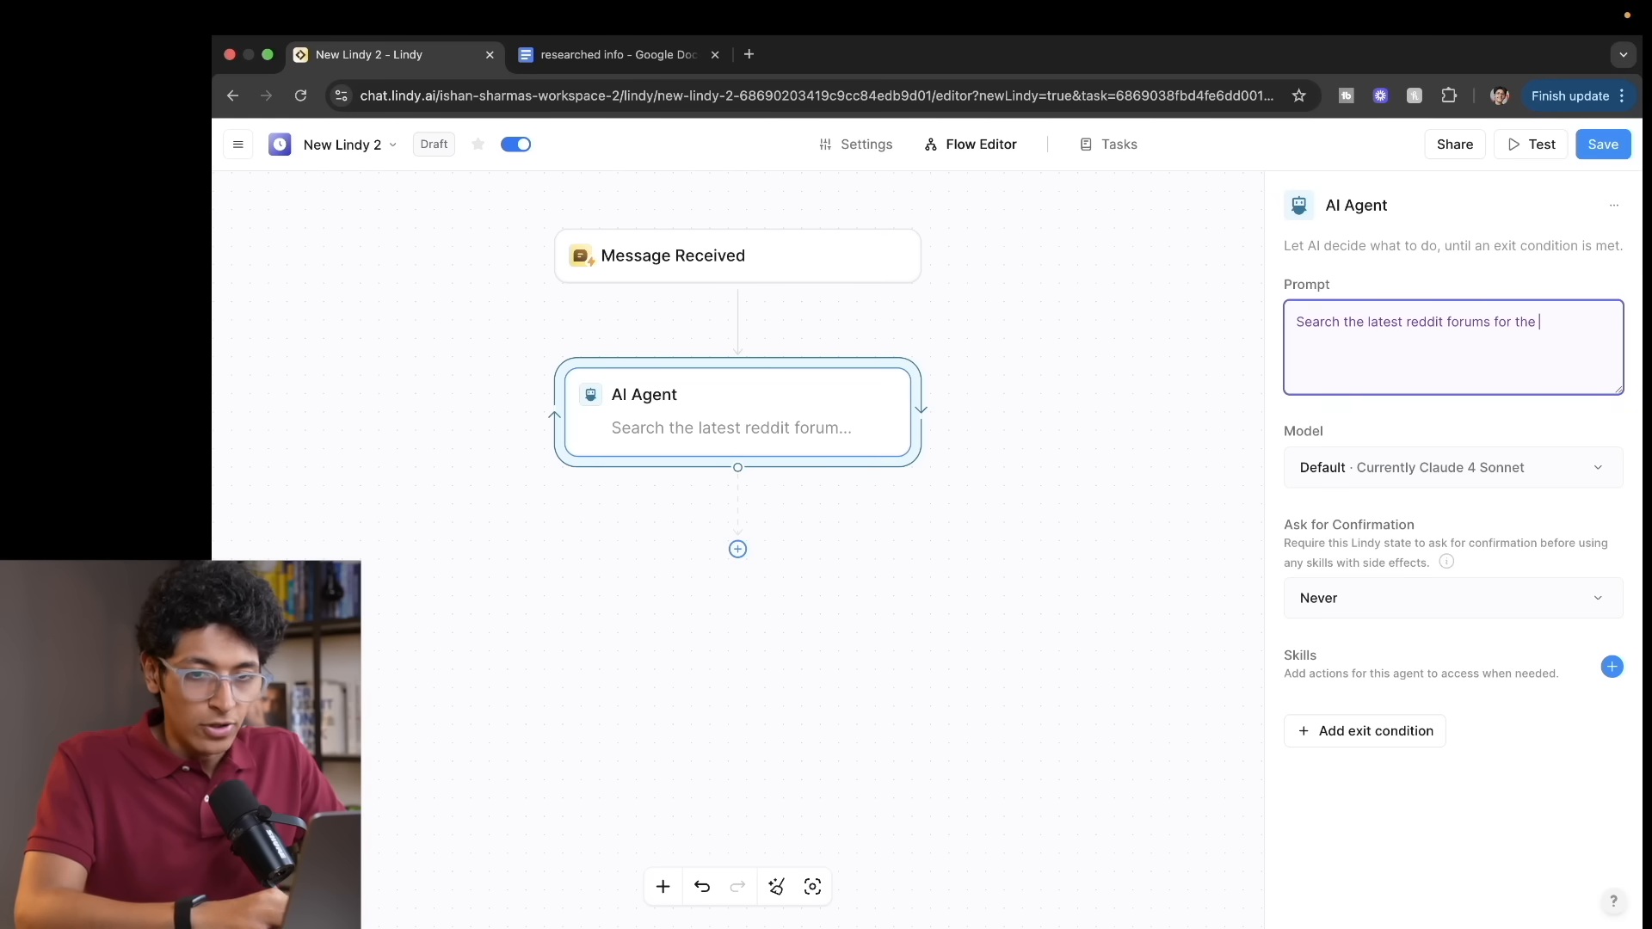
text(given topic and compile all the top)
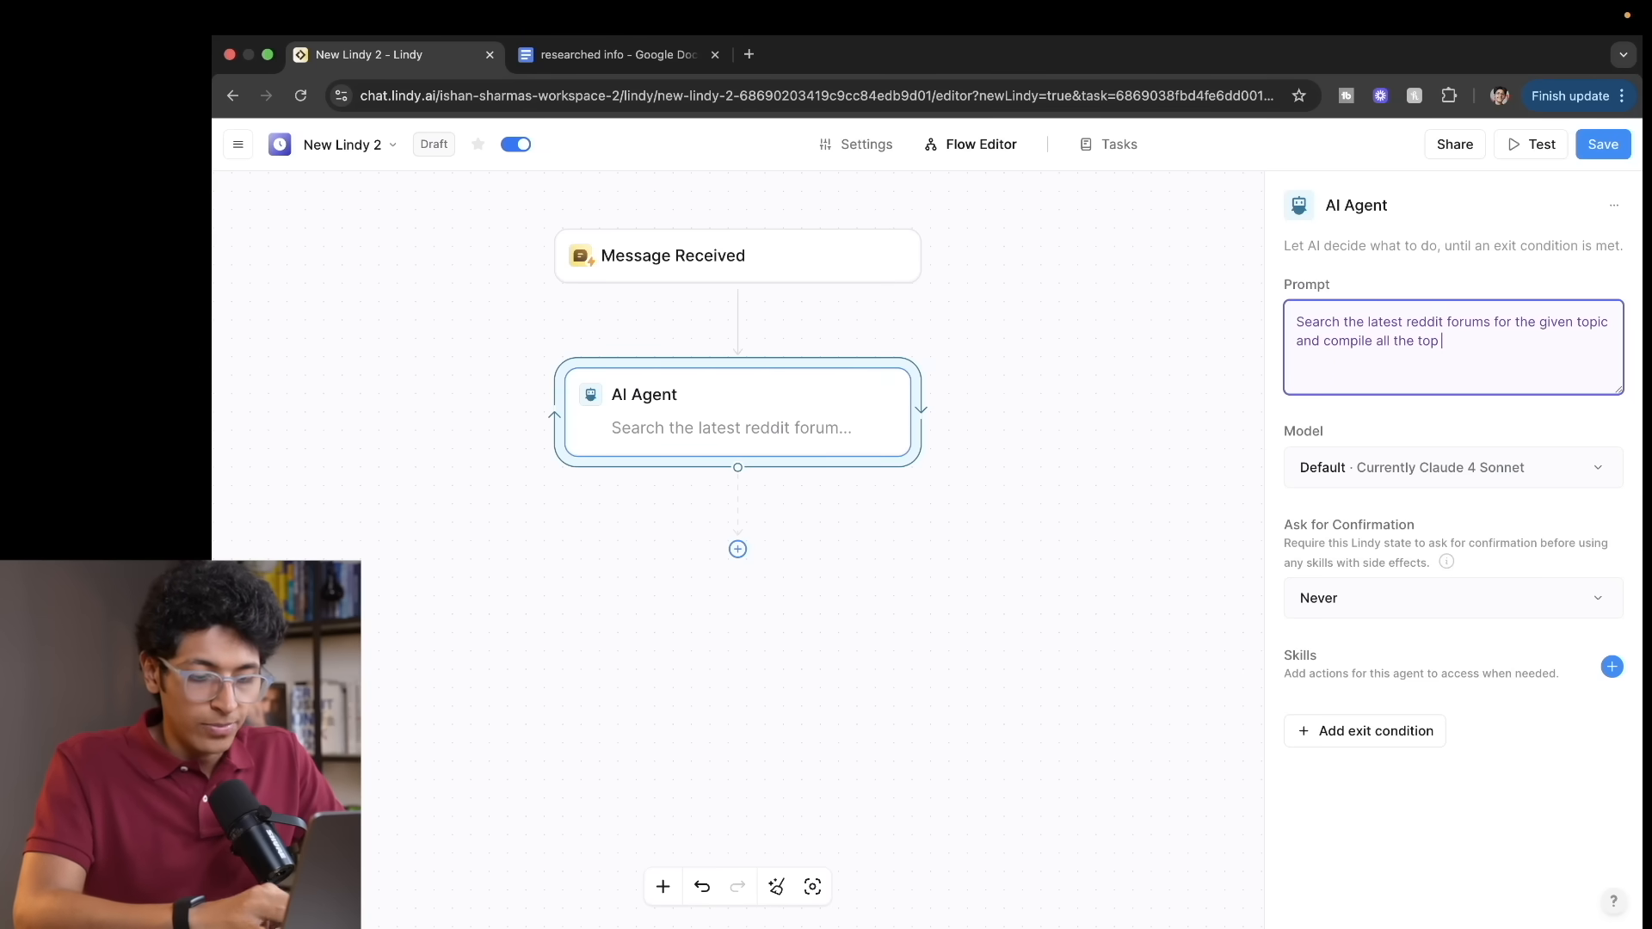
text(most trending ones i)
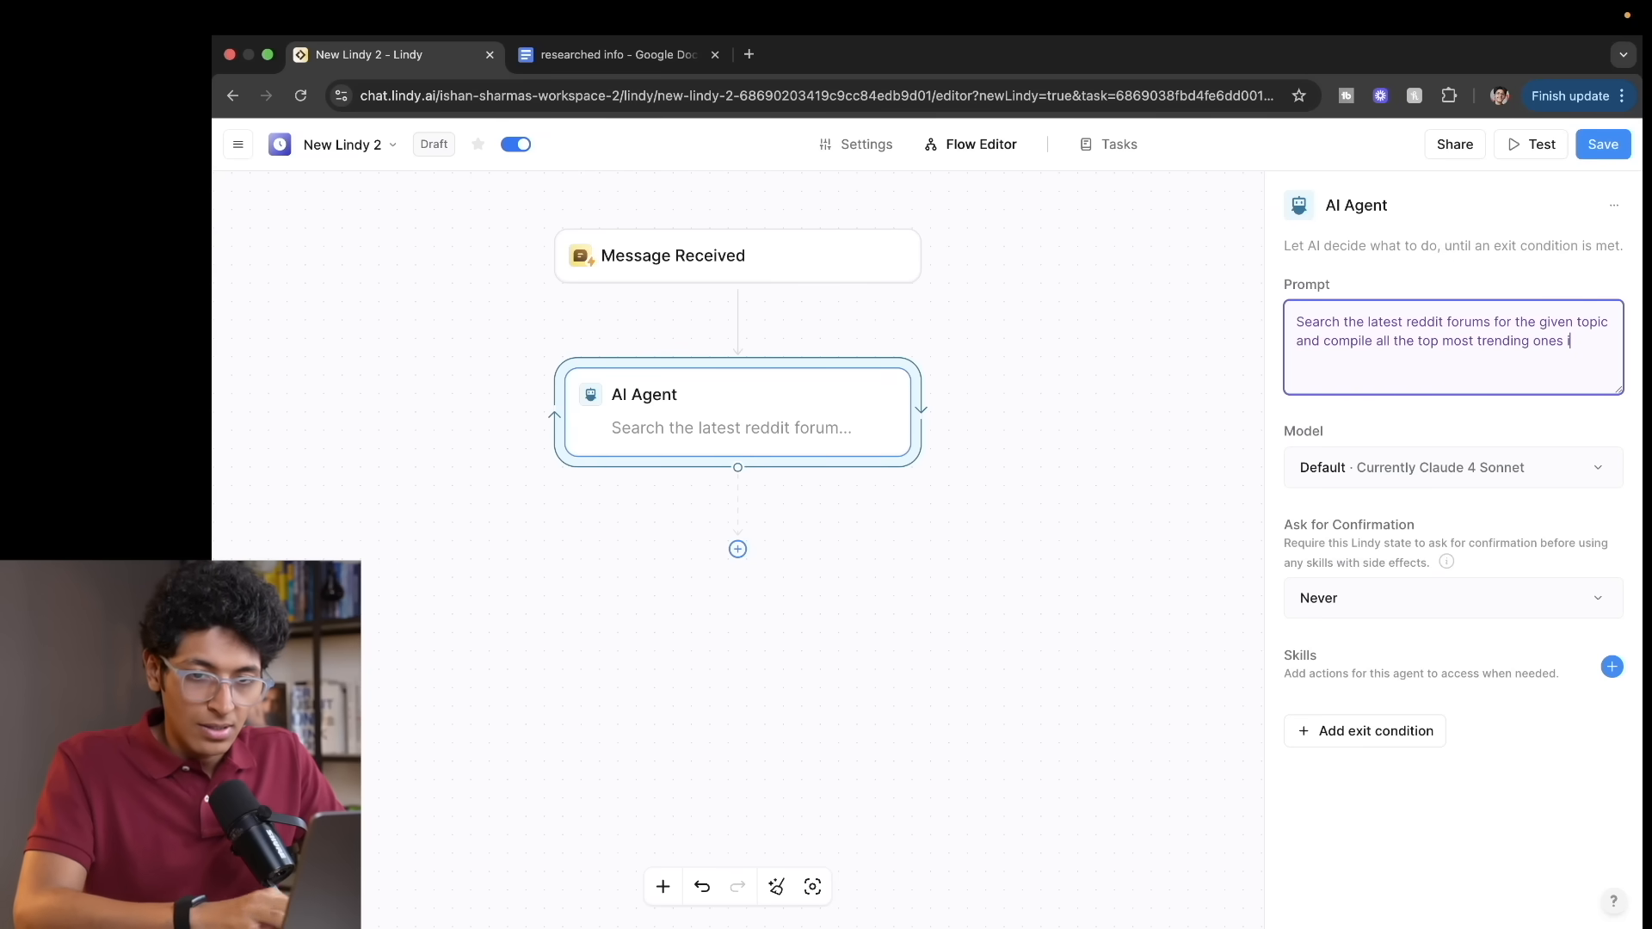
text(n a bulleted list with a s)
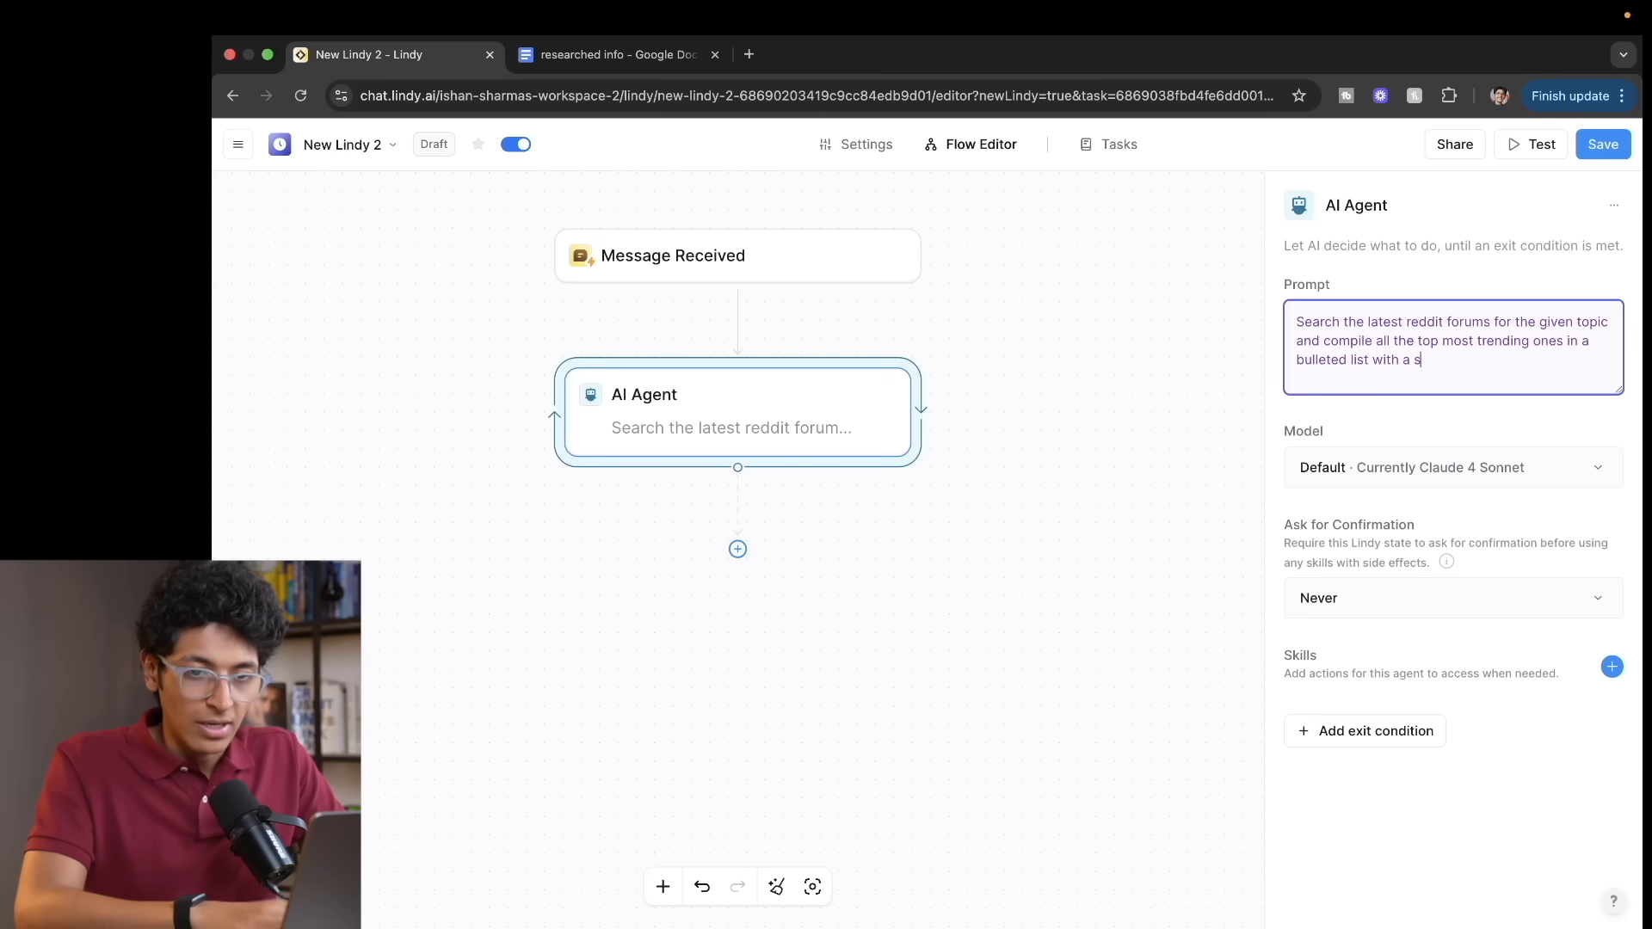
text(ry)
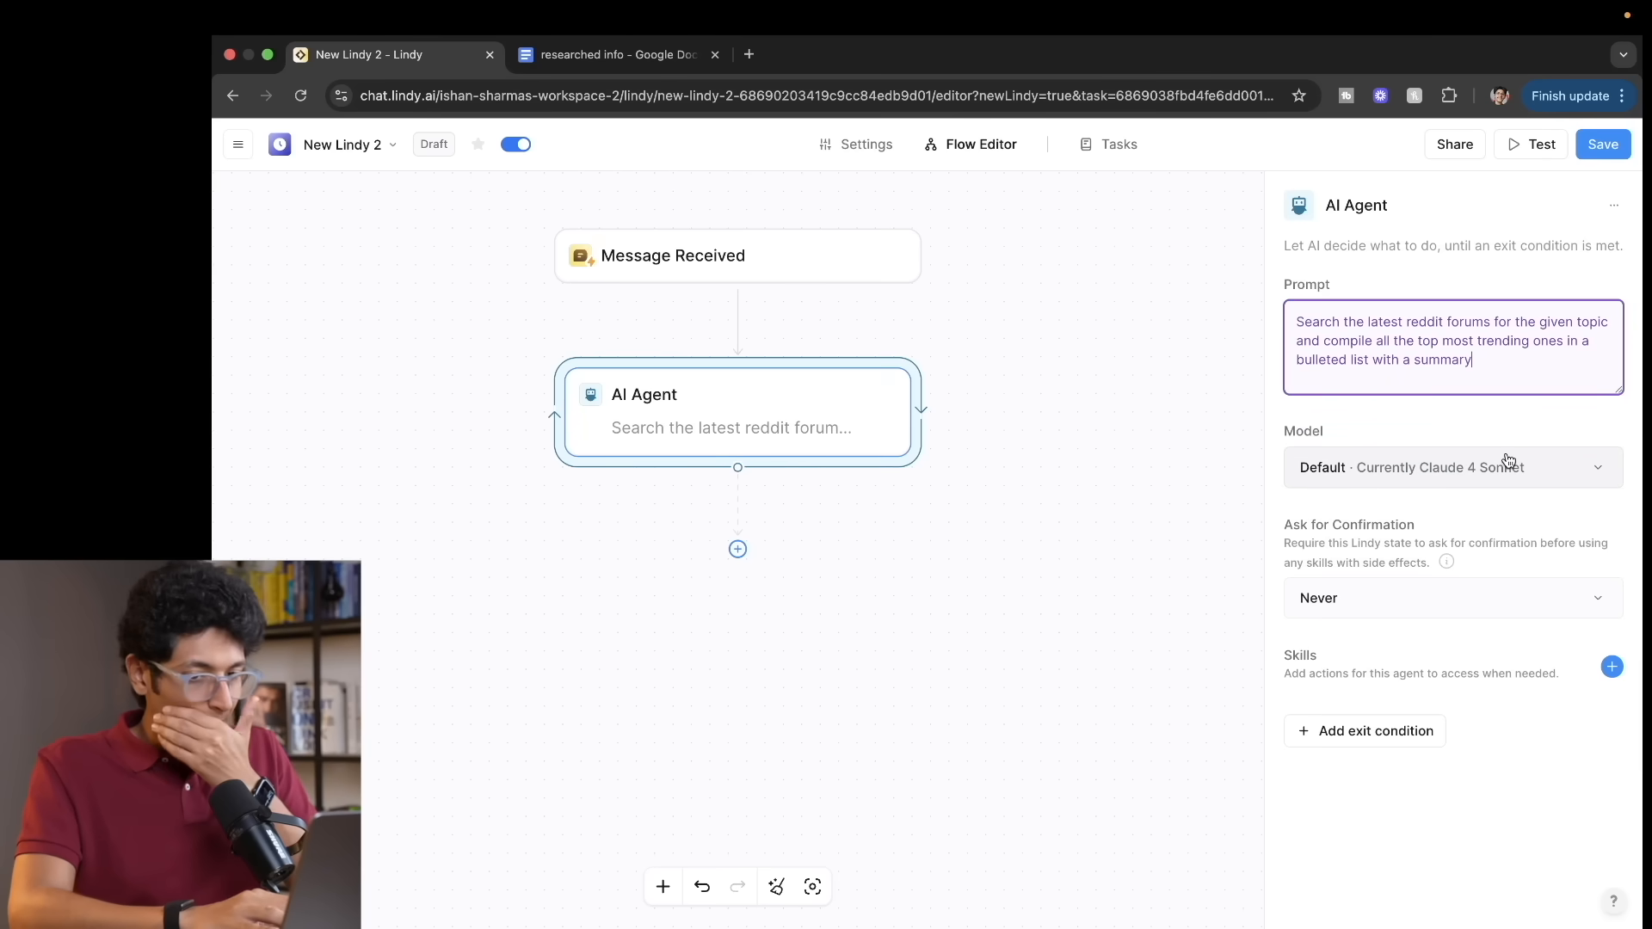
Step: Give the AI agent the Google Docs Update Document skill
click(1612, 669)
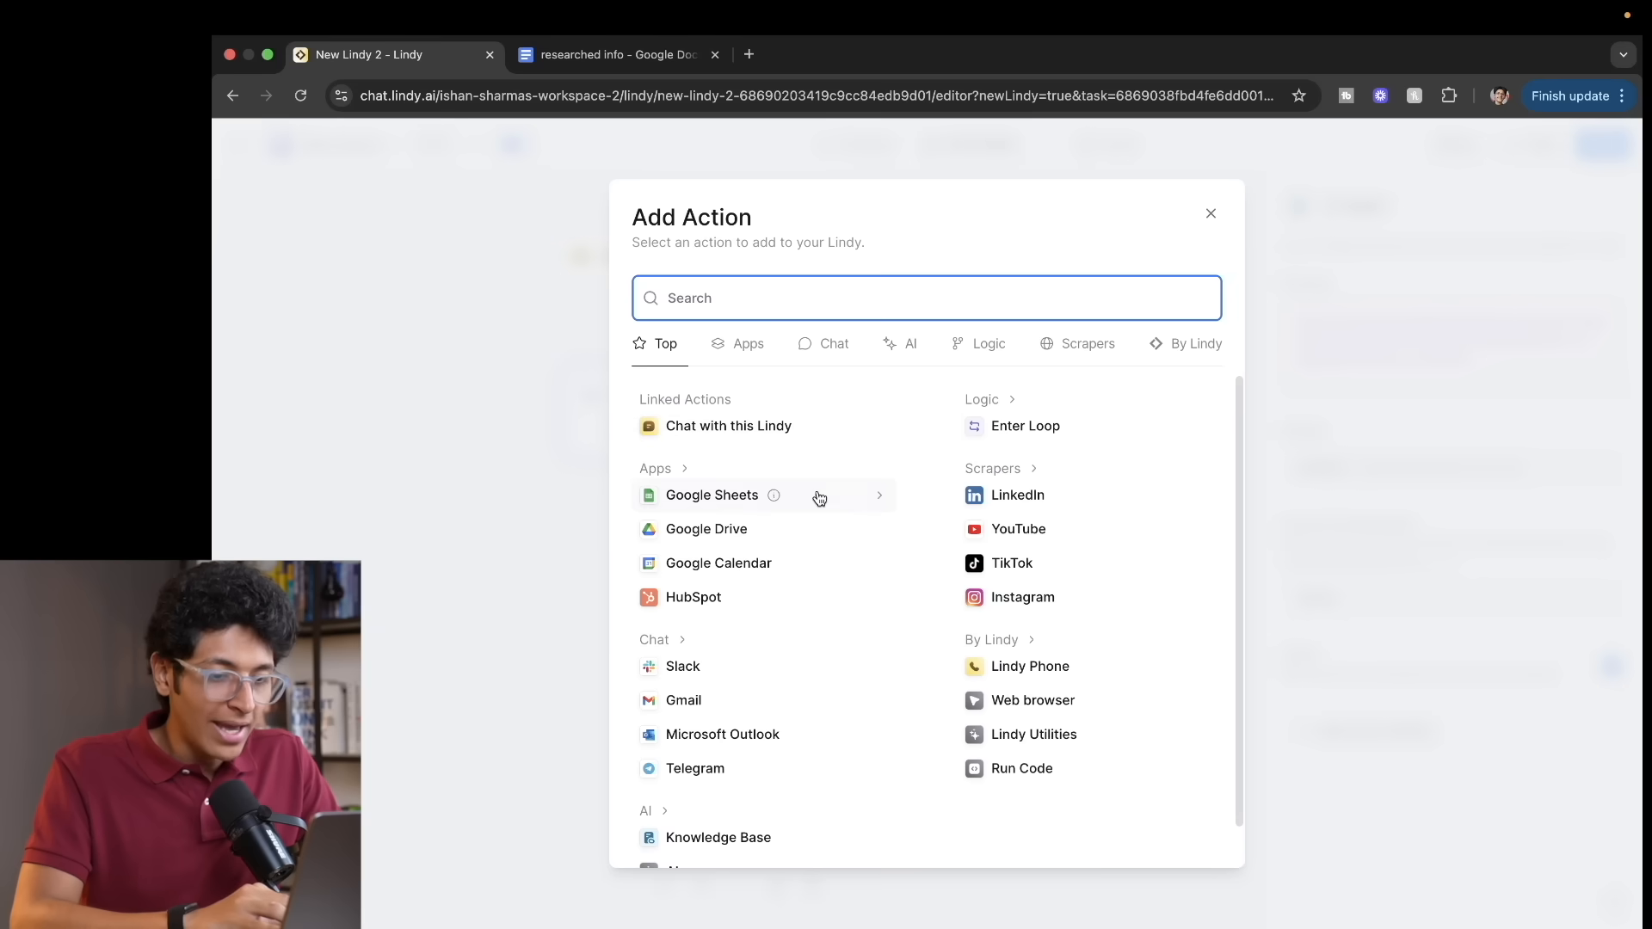
text(c)
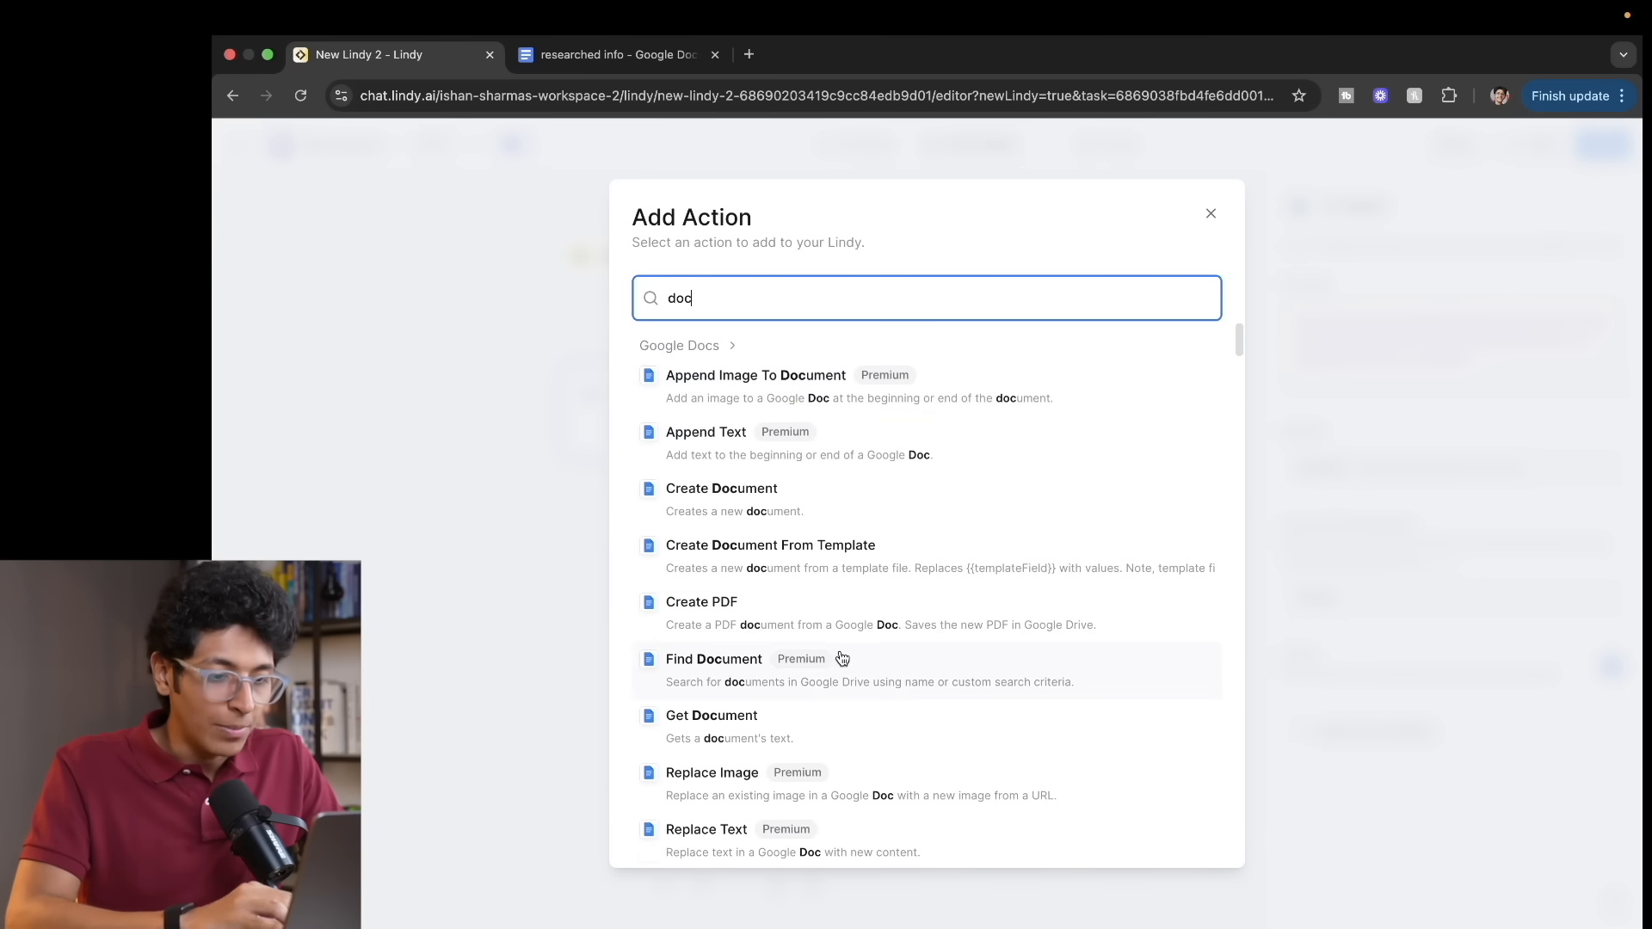
scroll(839, 688, down, 3)
click(829, 738)
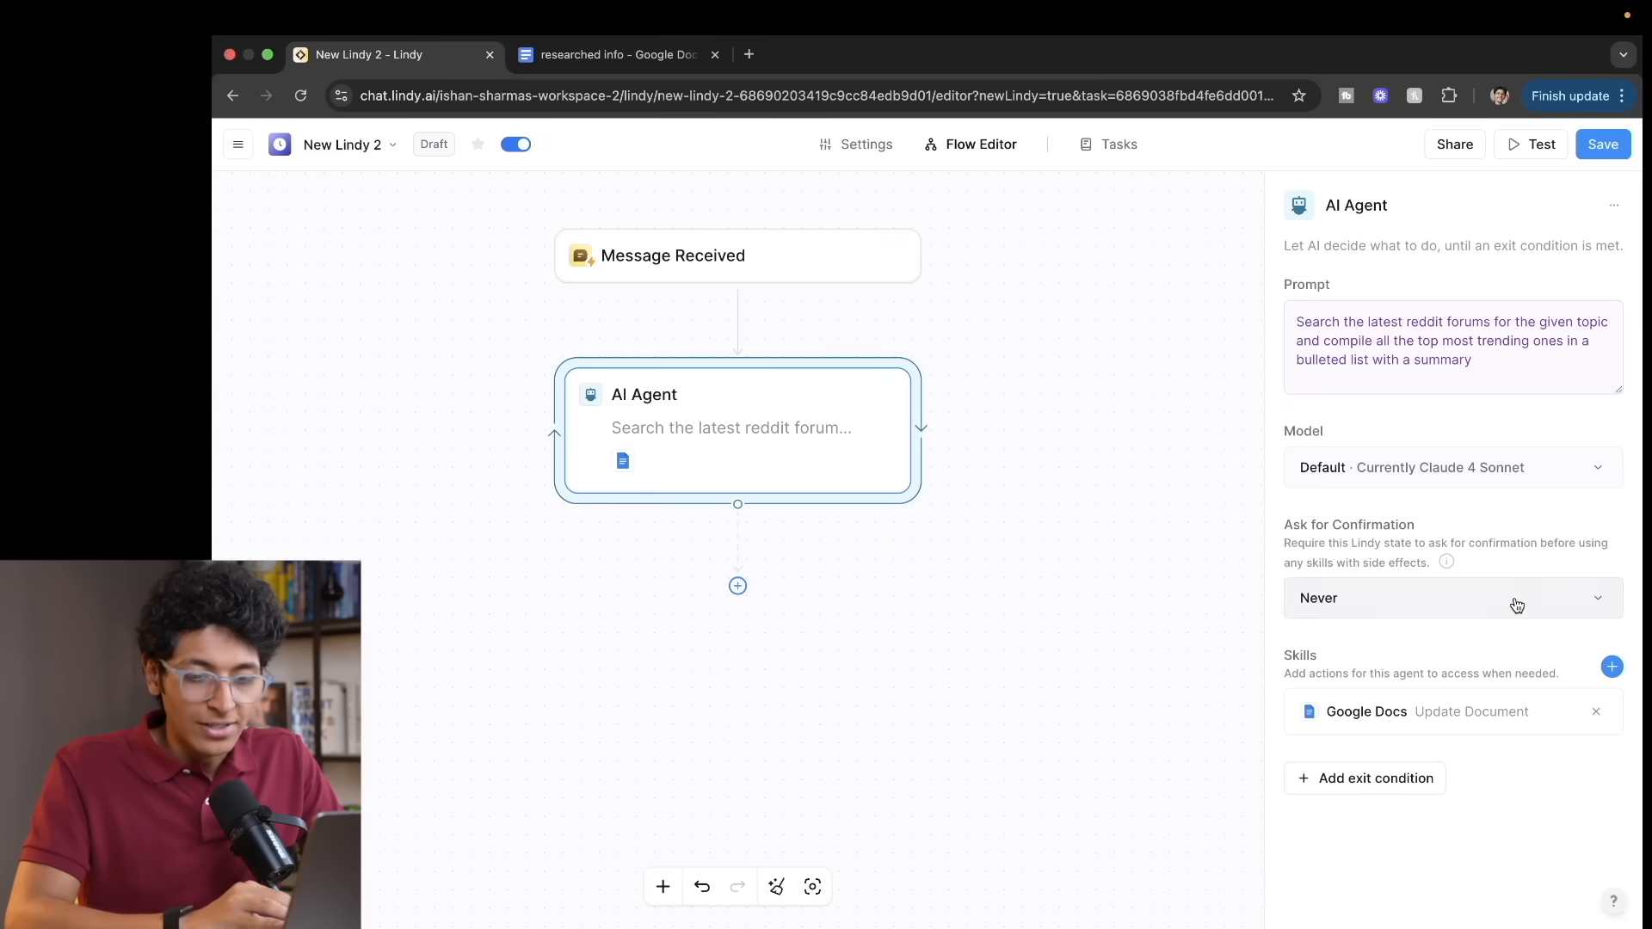
Step: Give the AI agent the Gmail Send Email skill
click(1613, 667)
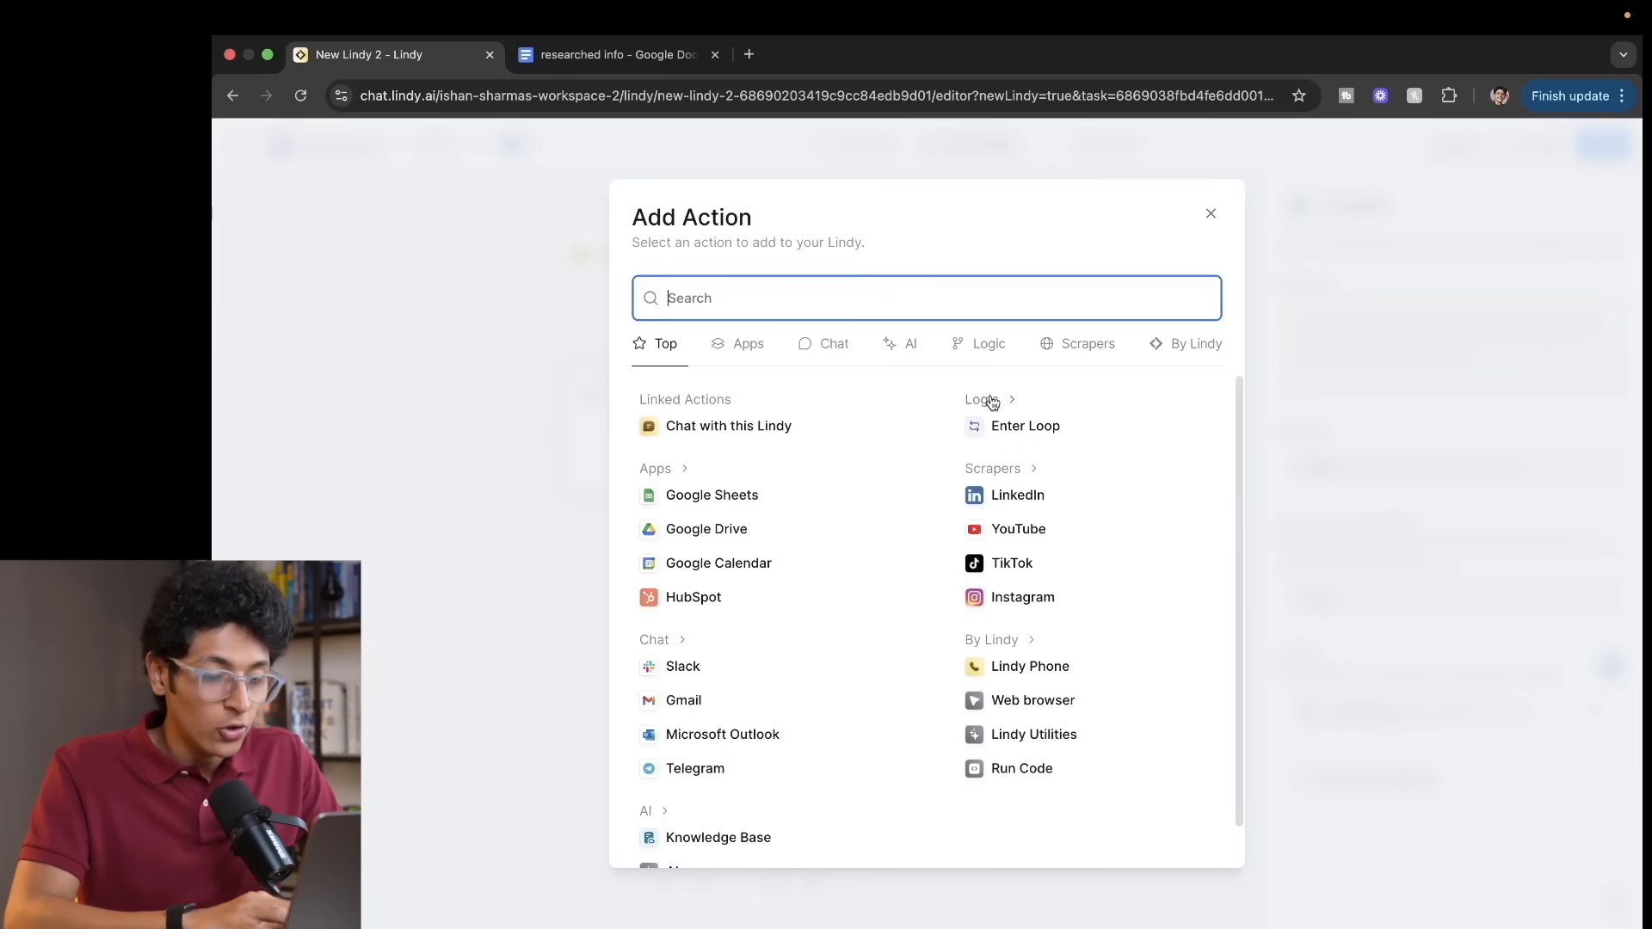
text(gmail)
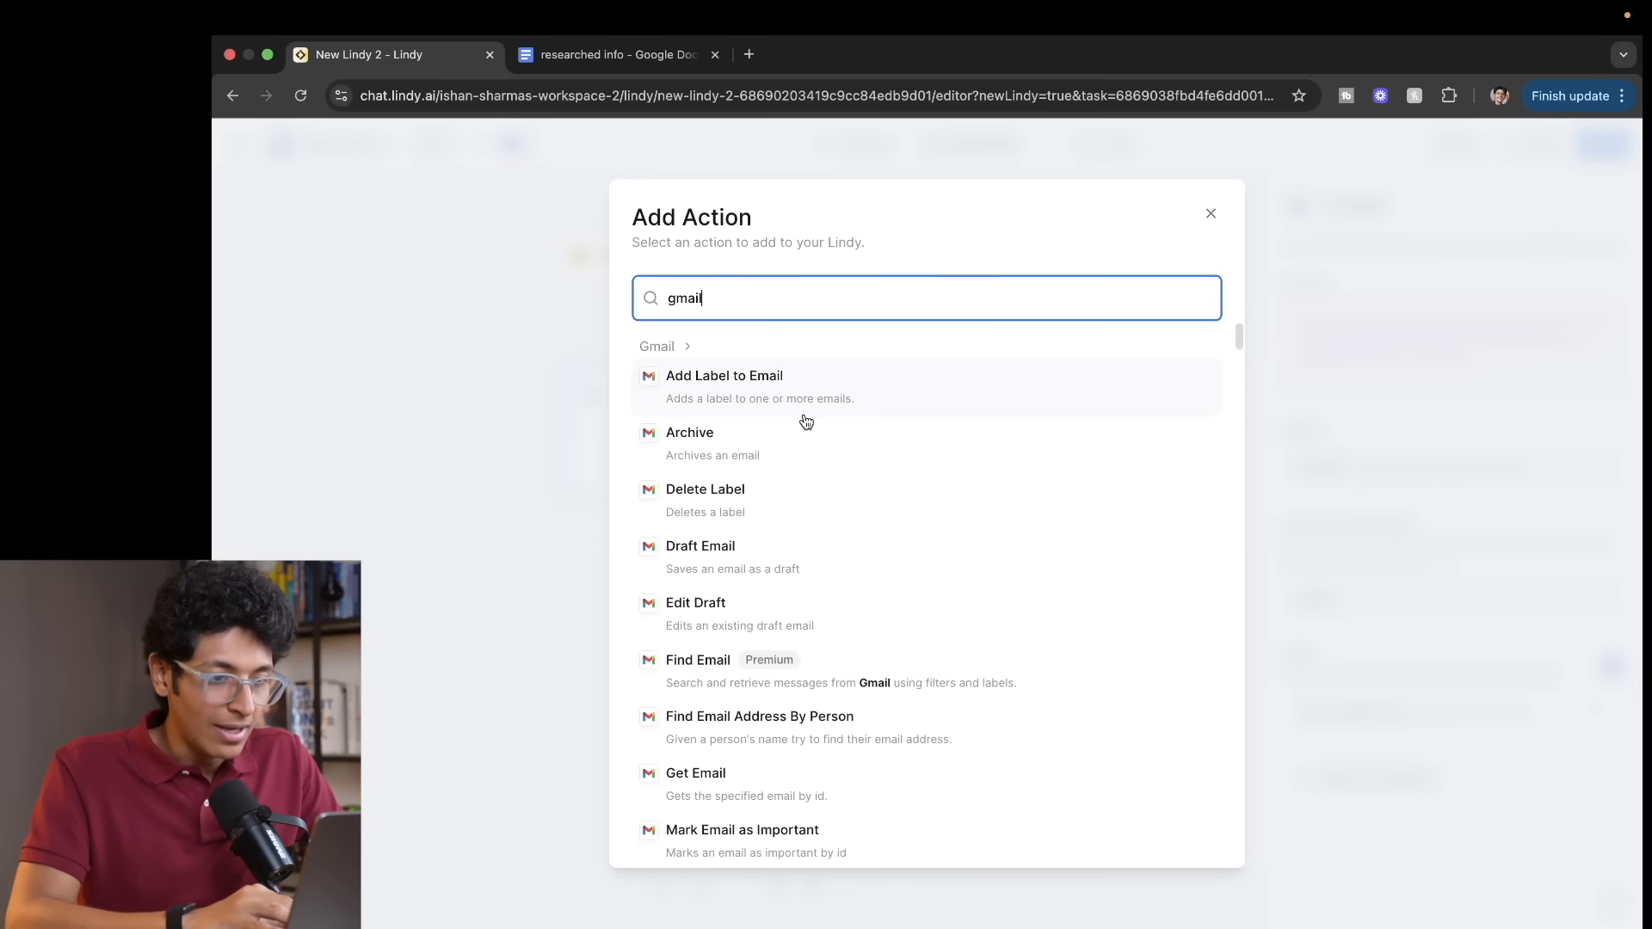
scroll(839, 699, down, 6)
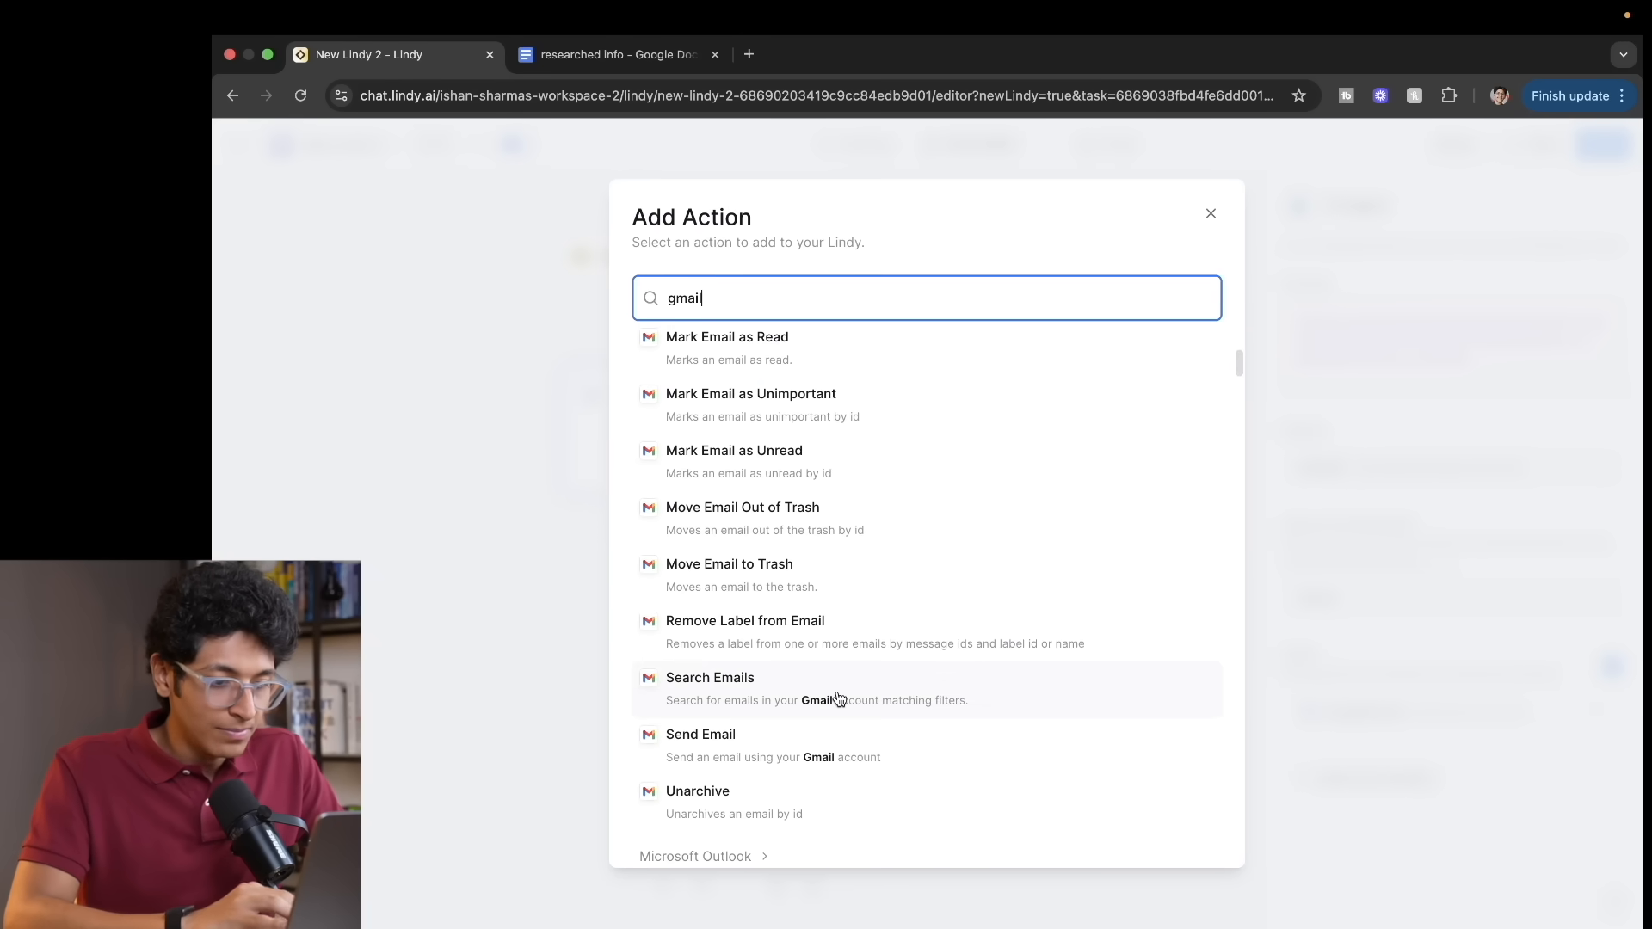
click(817, 762)
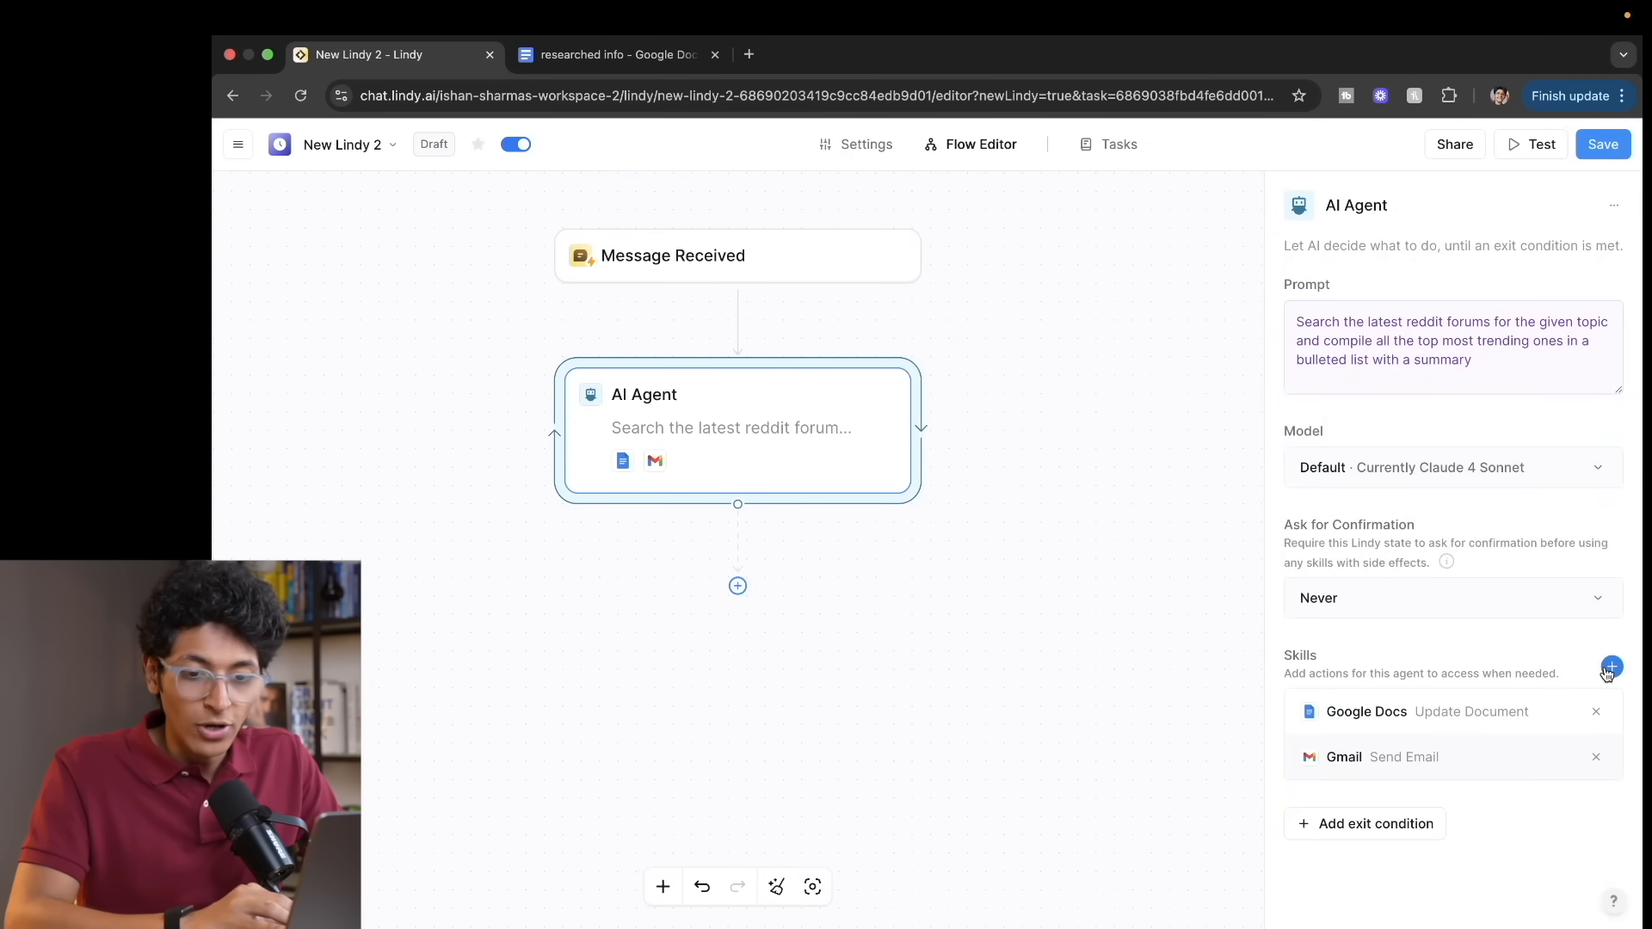
Step: Extend the AI agent's prompt with "and update the google doc with it, also send an email with the summary"
click(1501, 362)
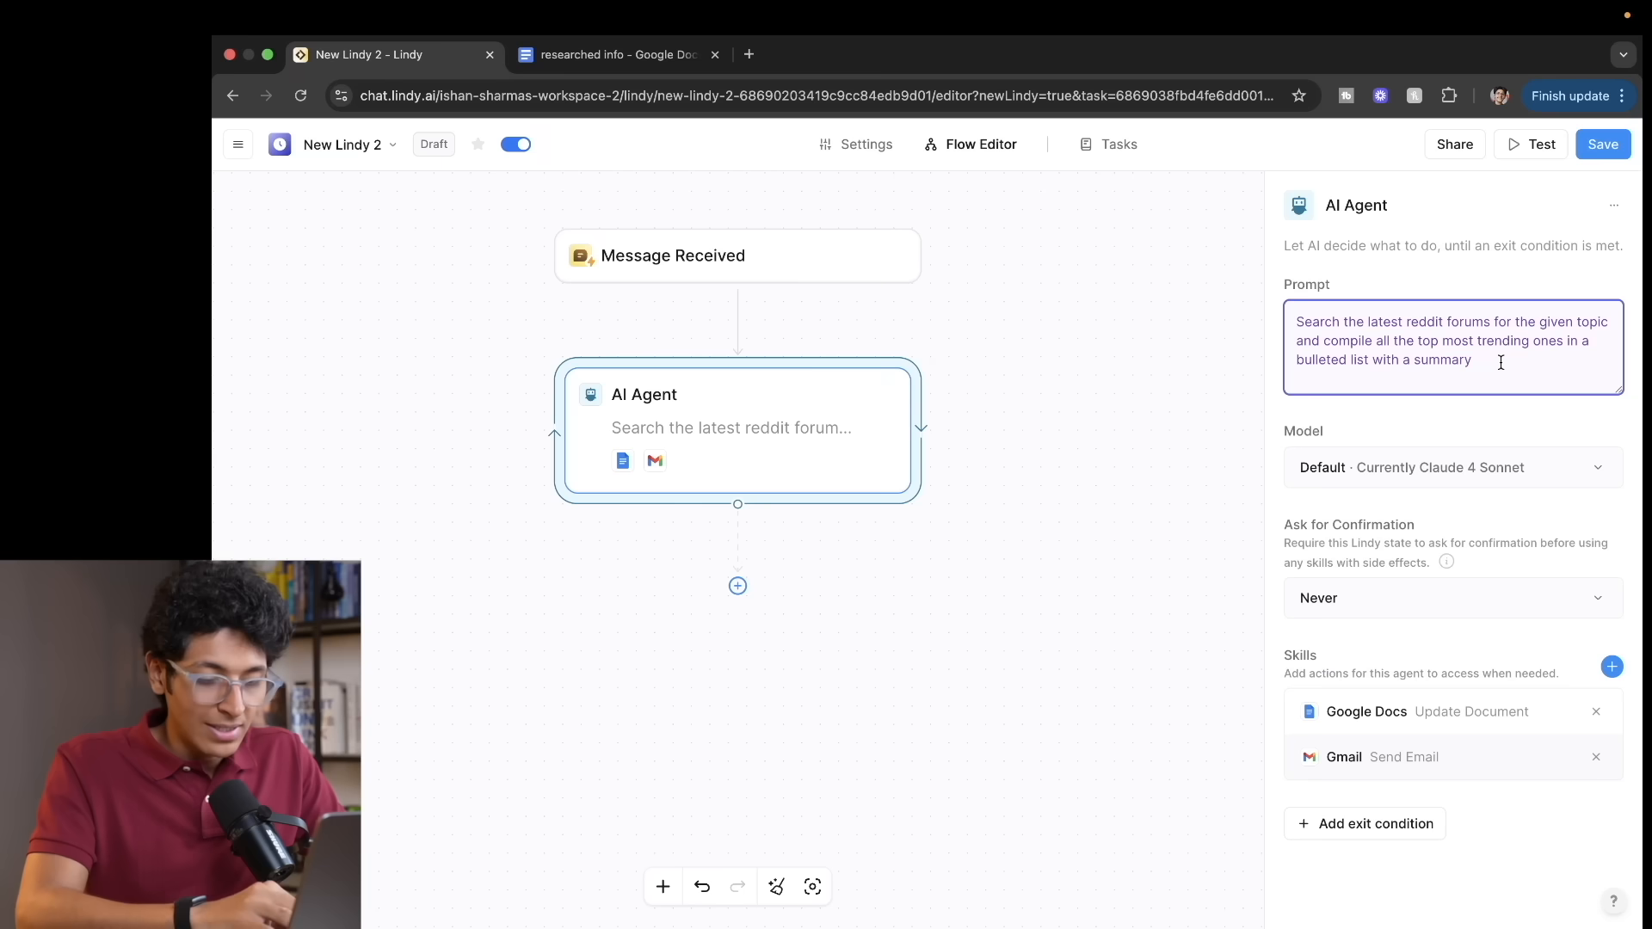
text(update the )
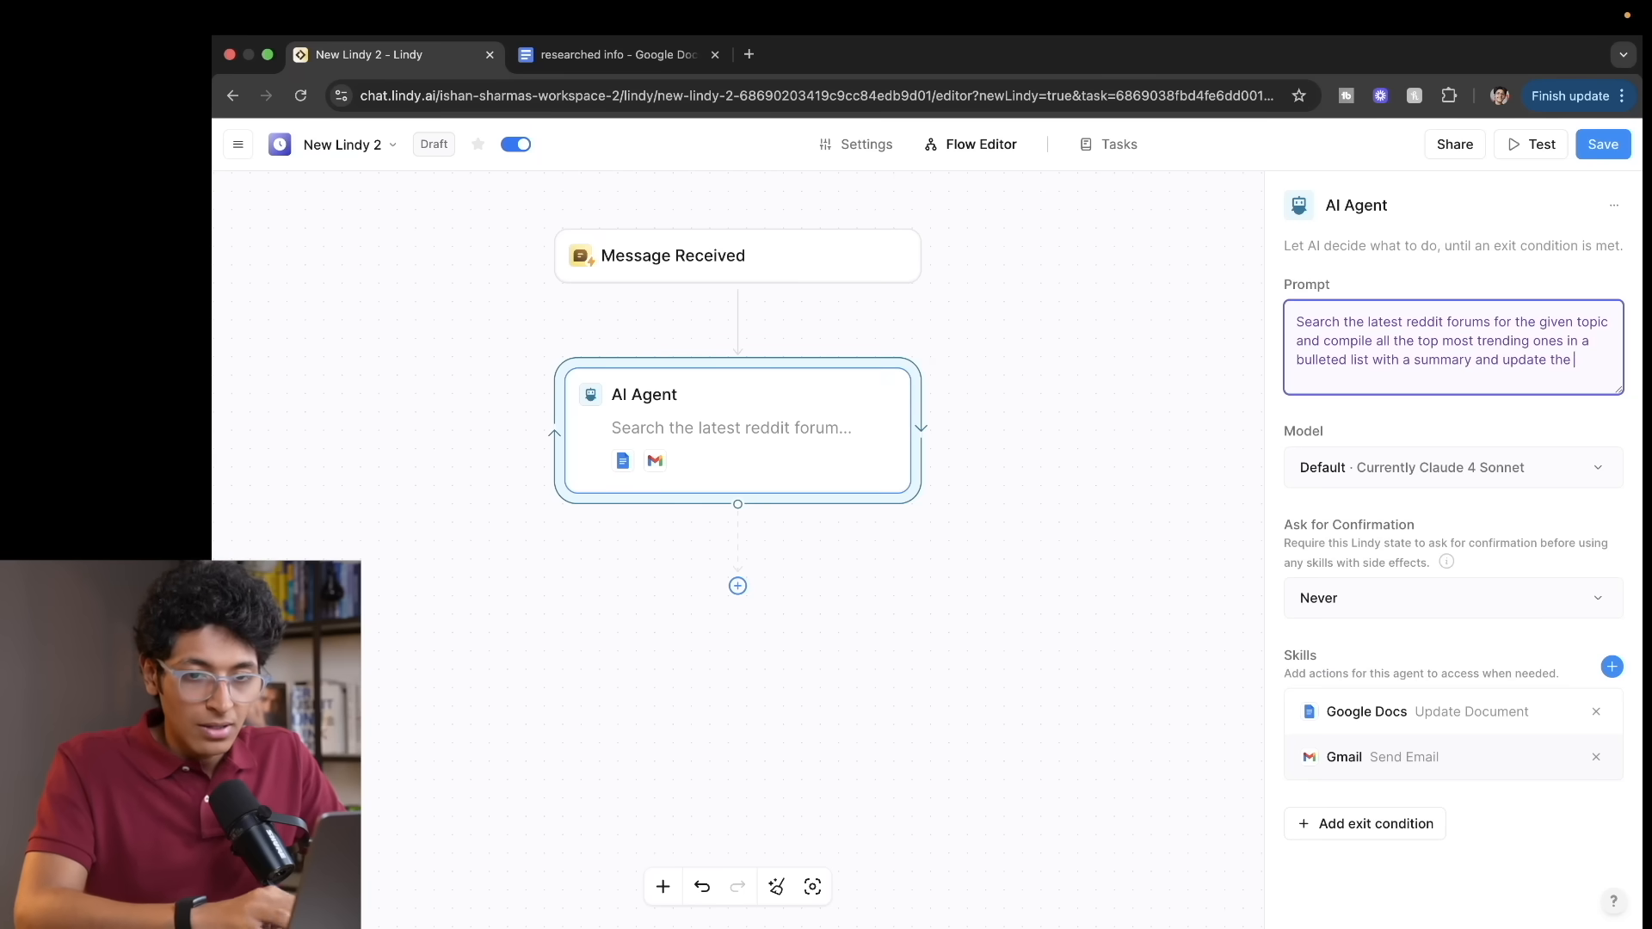
text(google doc with it, also send an email)
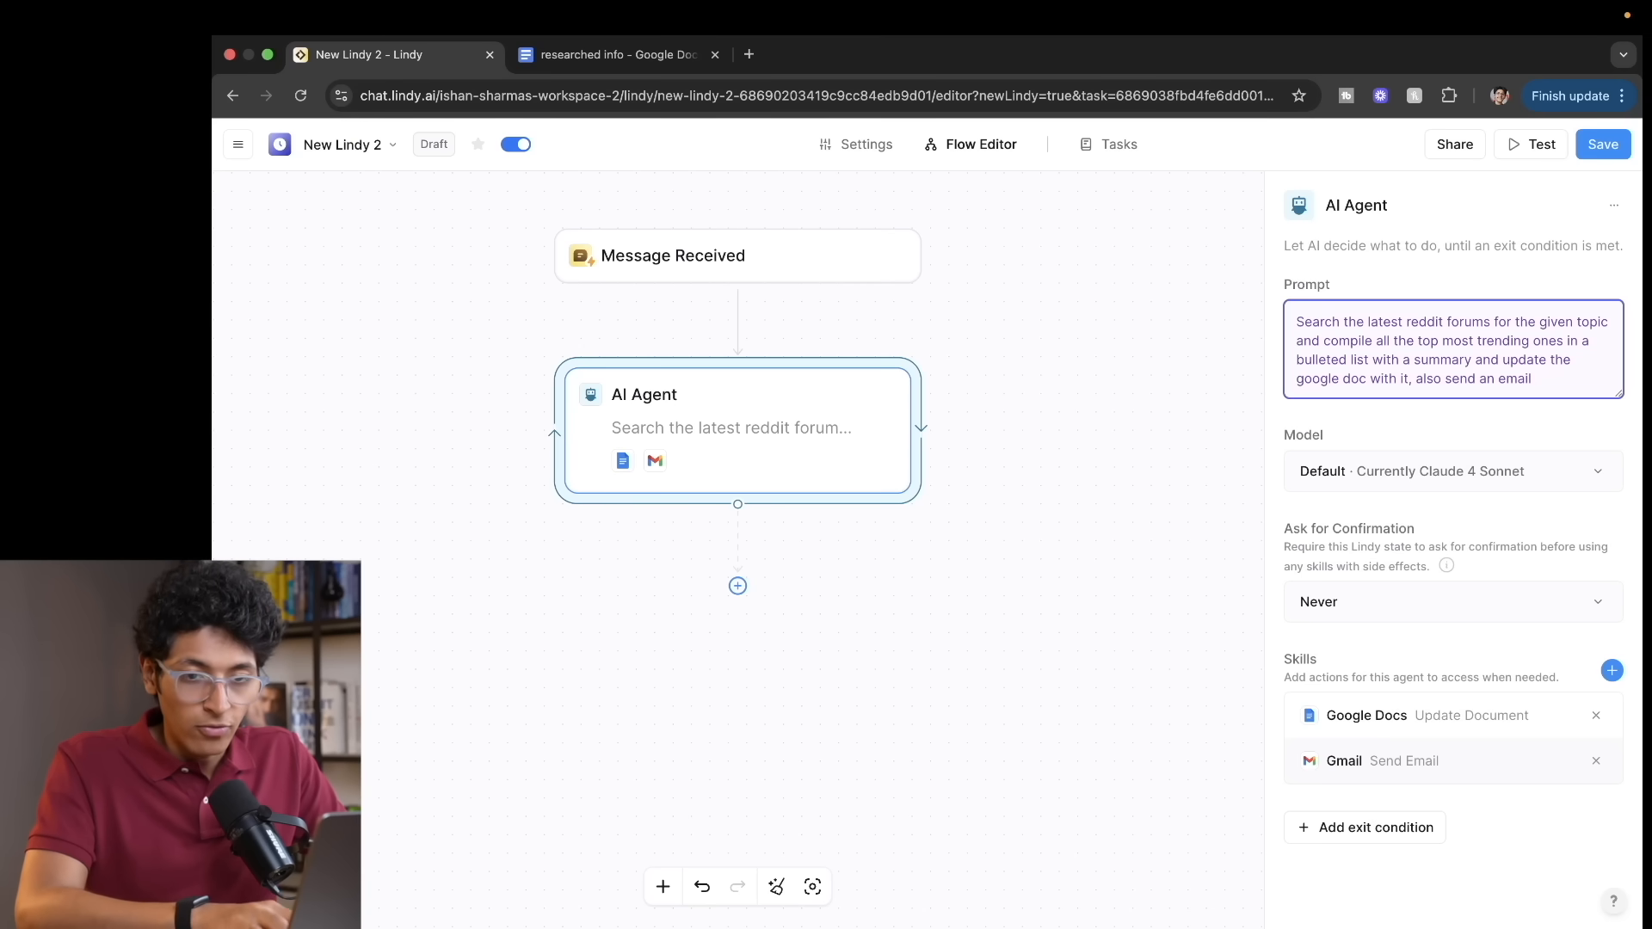
text(with the summary)
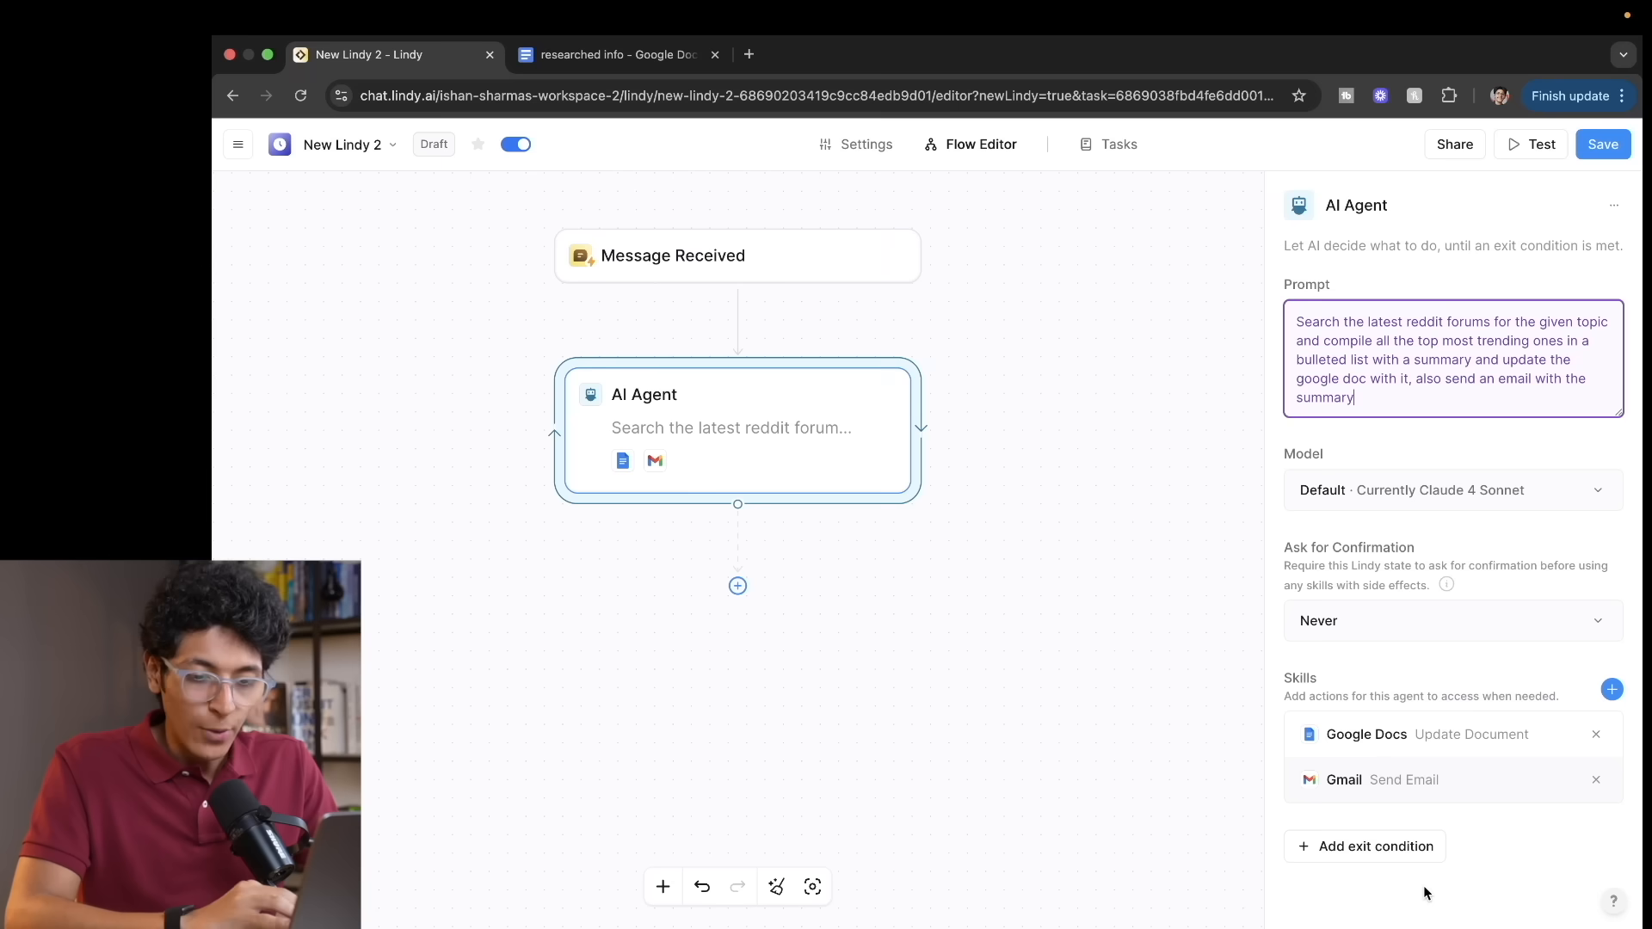
Step: Add an exit condition to the AI agent reading "you have found the top 5 headlines or new"
click(1401, 850)
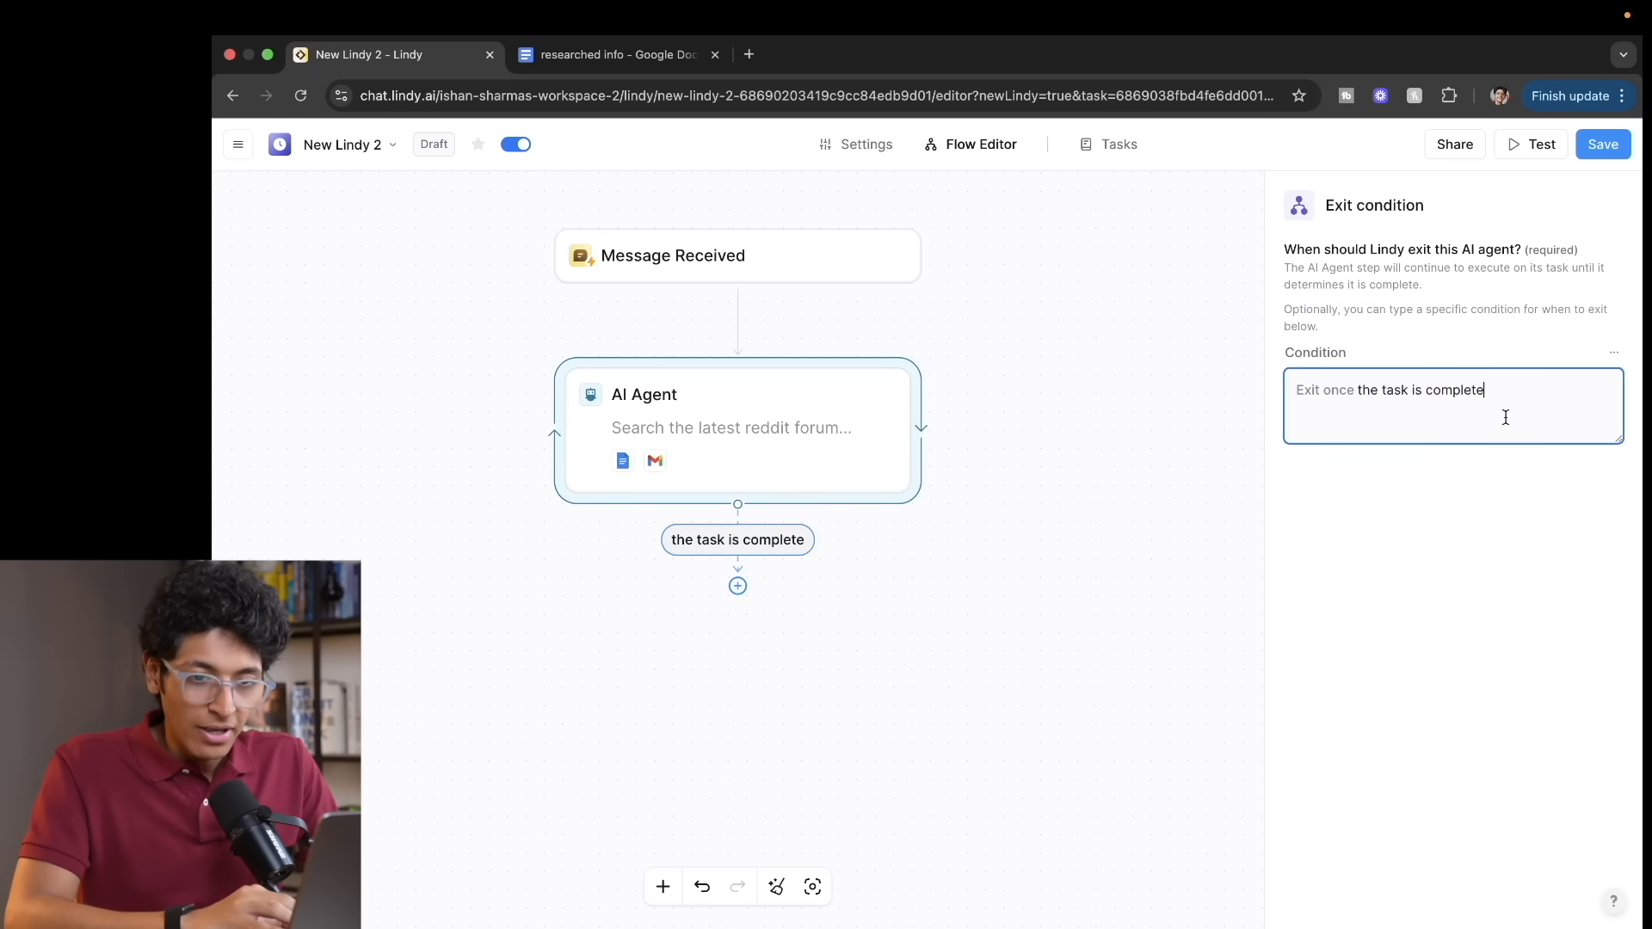
drag(1498, 386, 1367, 387)
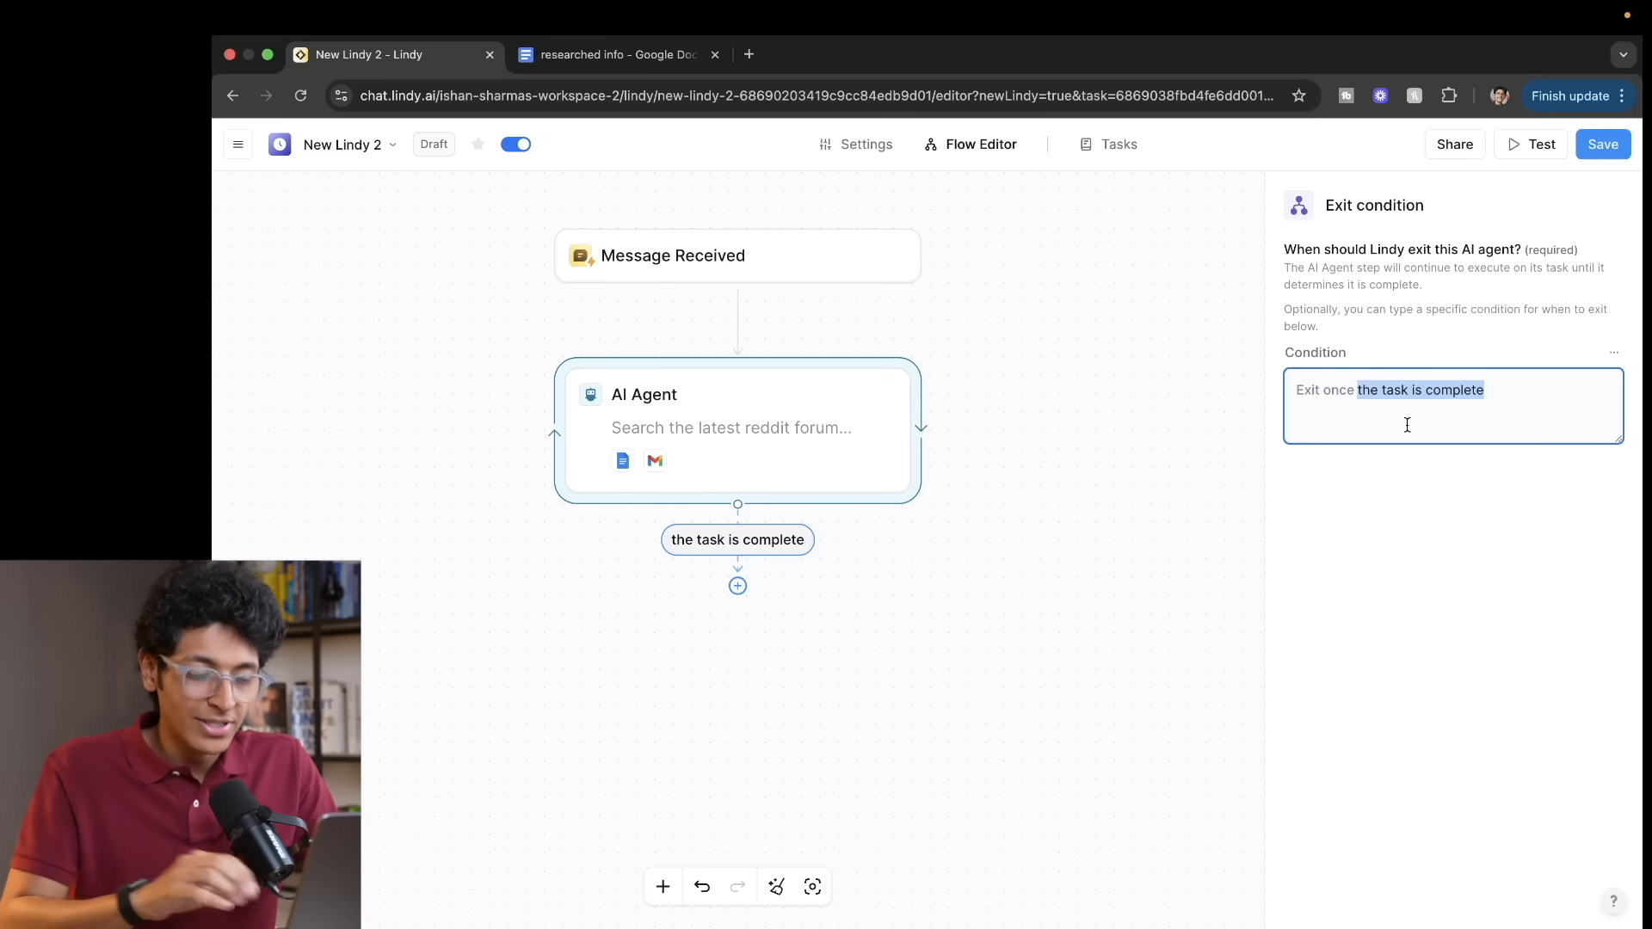
key(BackSpace)
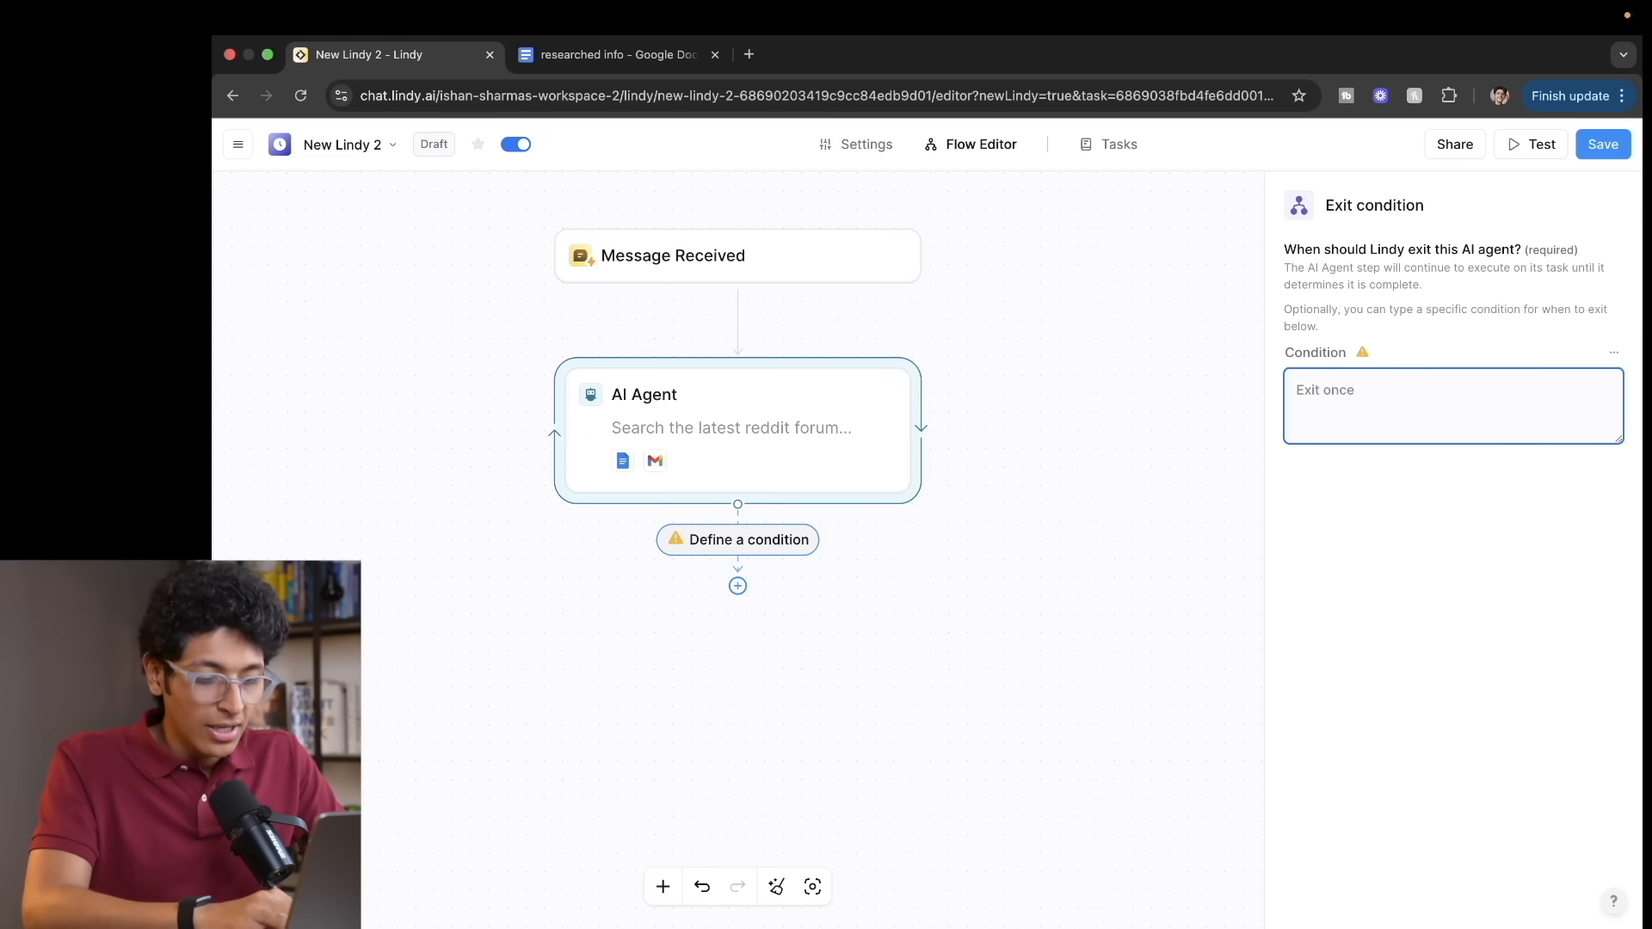
text(you have )
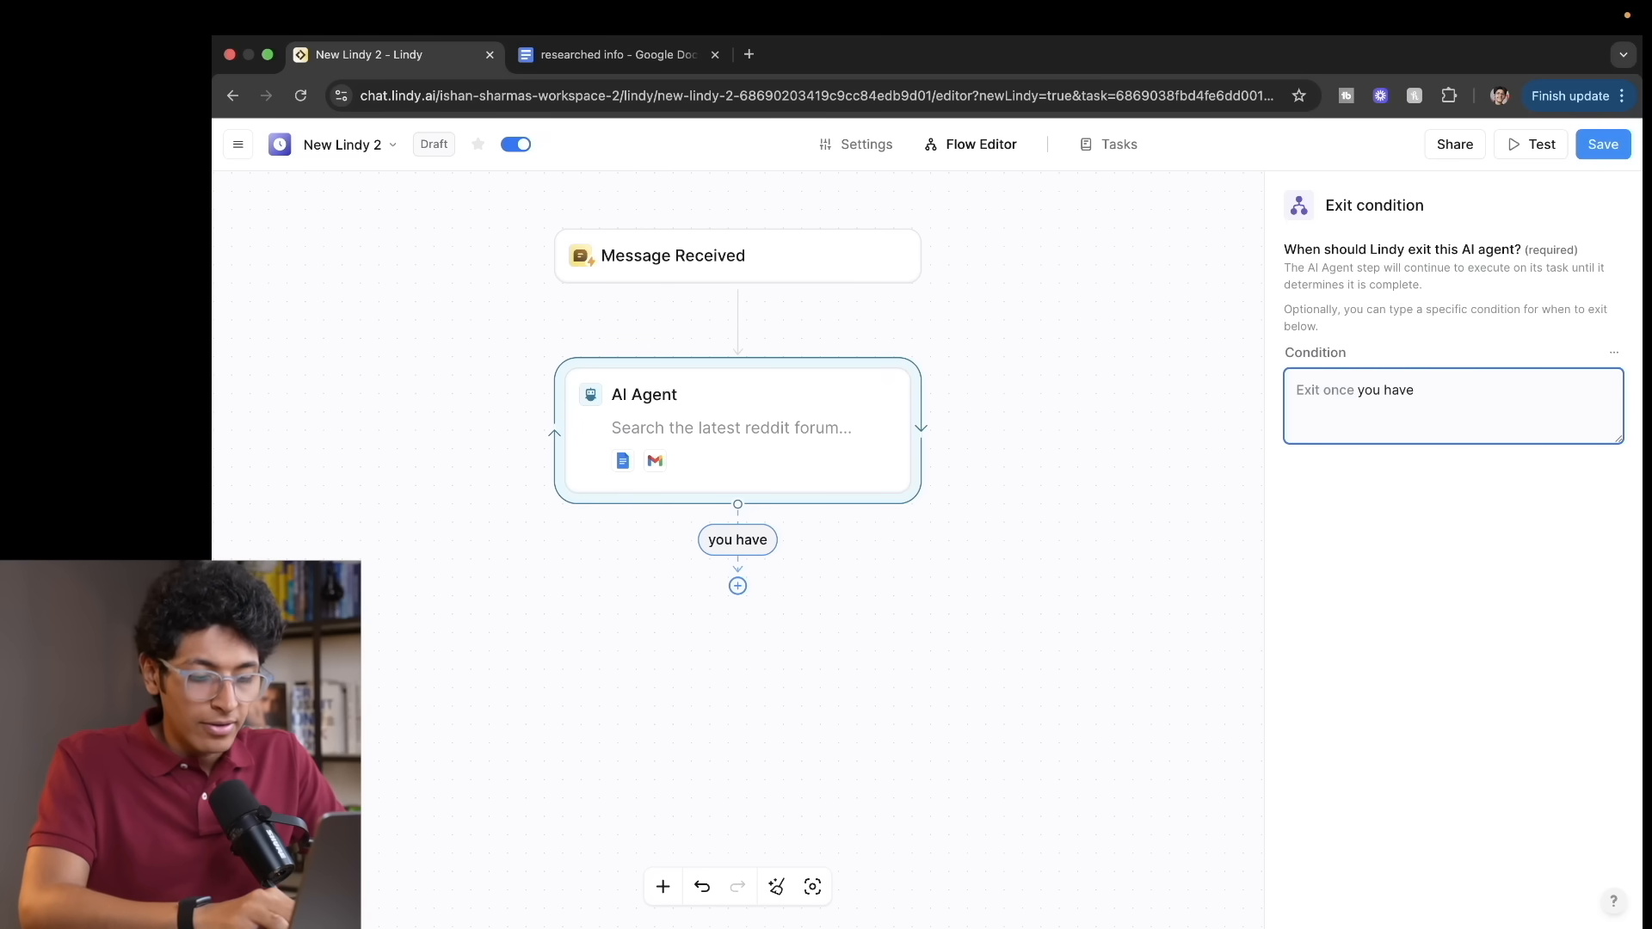
text(found the top)
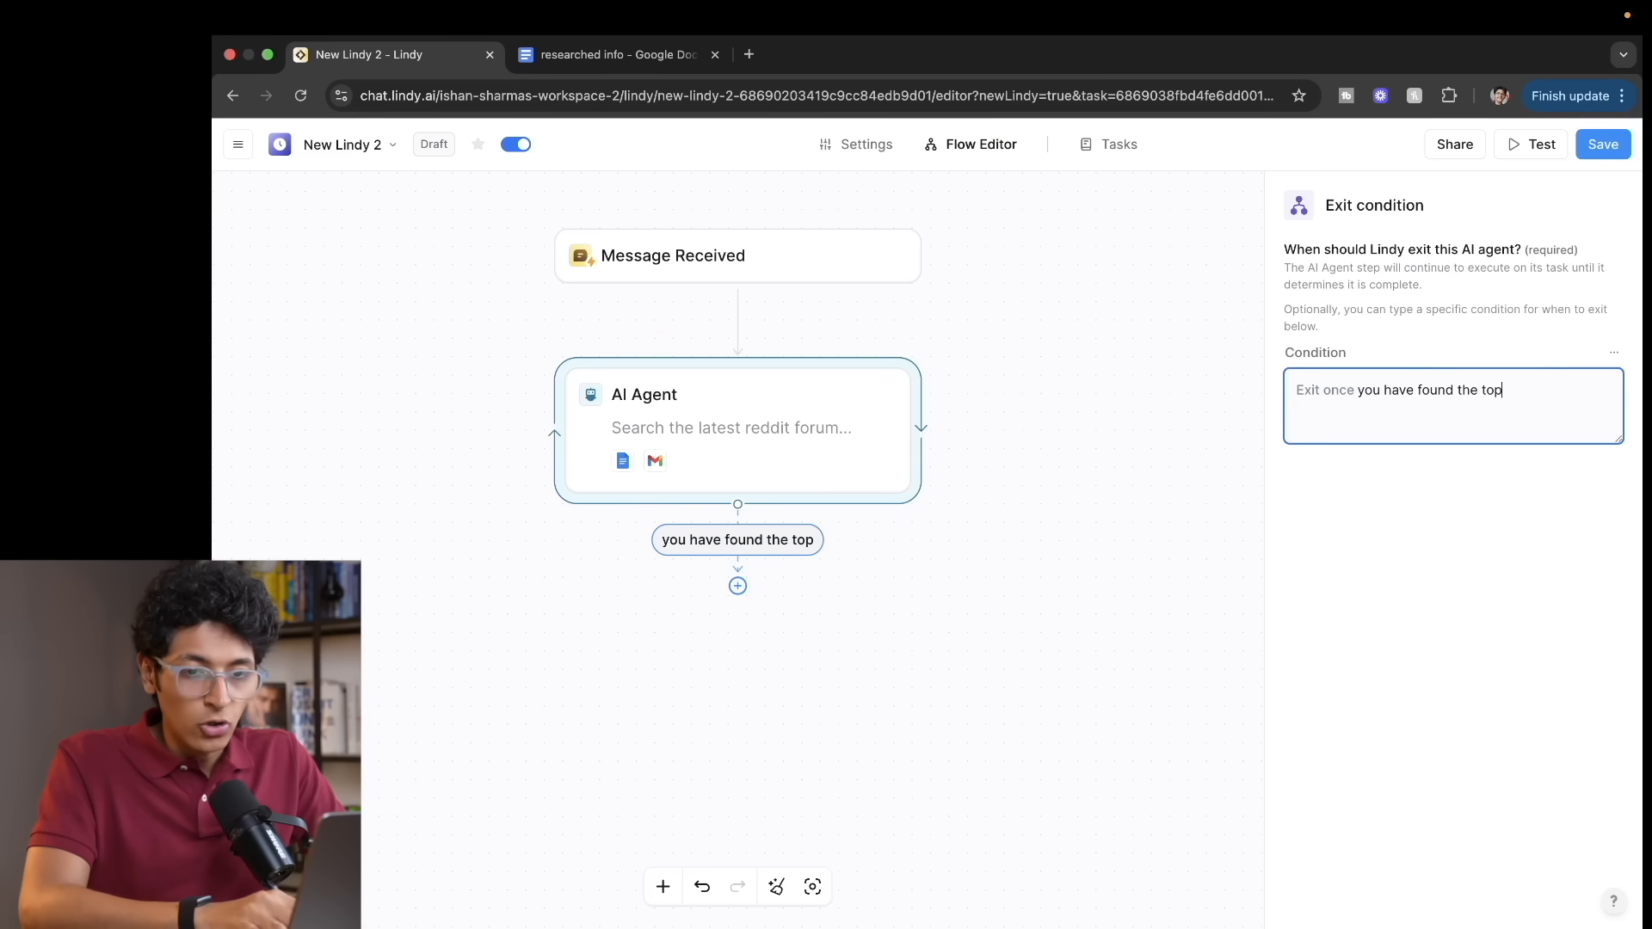
text( 5 headline)
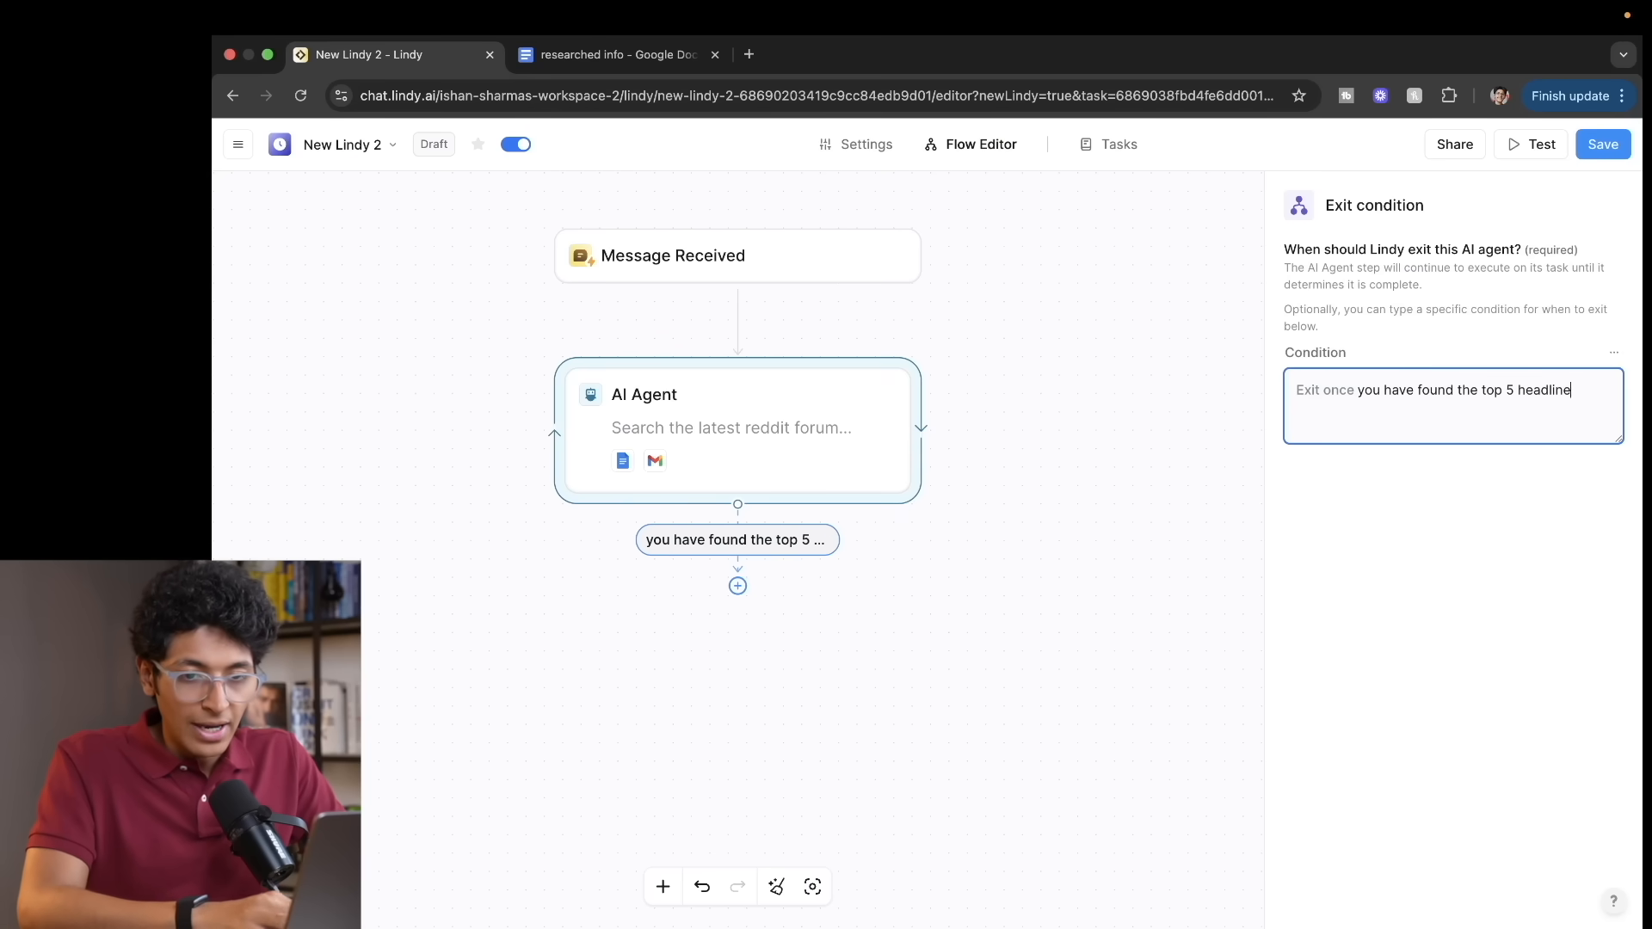
text(s or new)
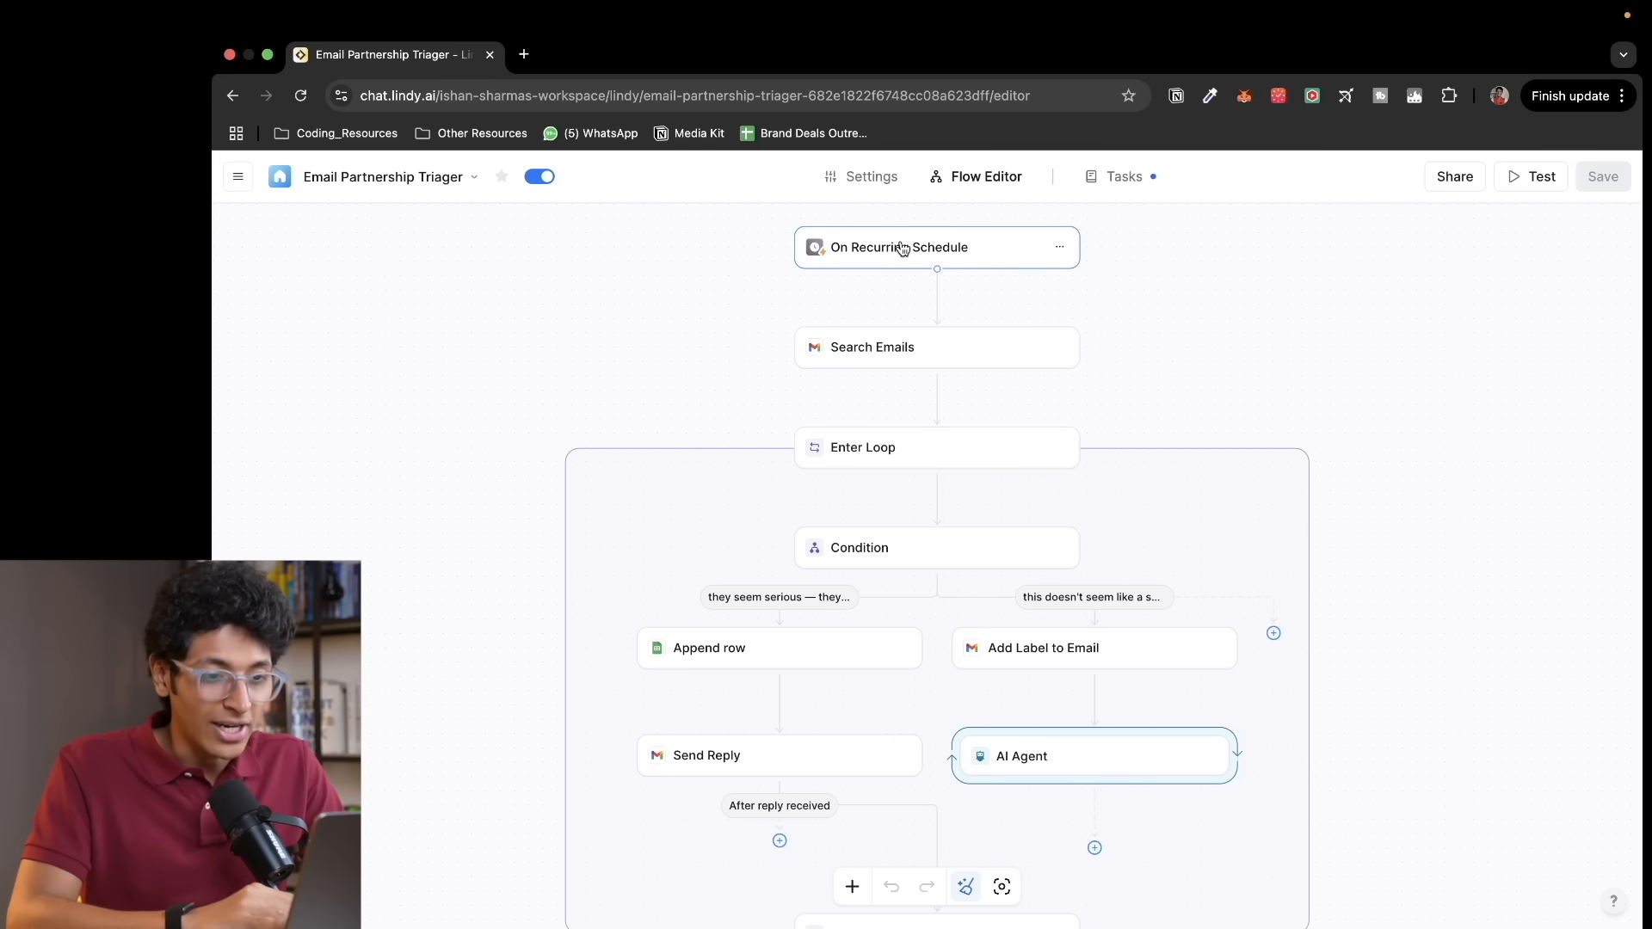
Step: Examine the Search Emails and Enter Loop settings in the Email Partnership Triager flow
scroll(901, 249, up, 3)
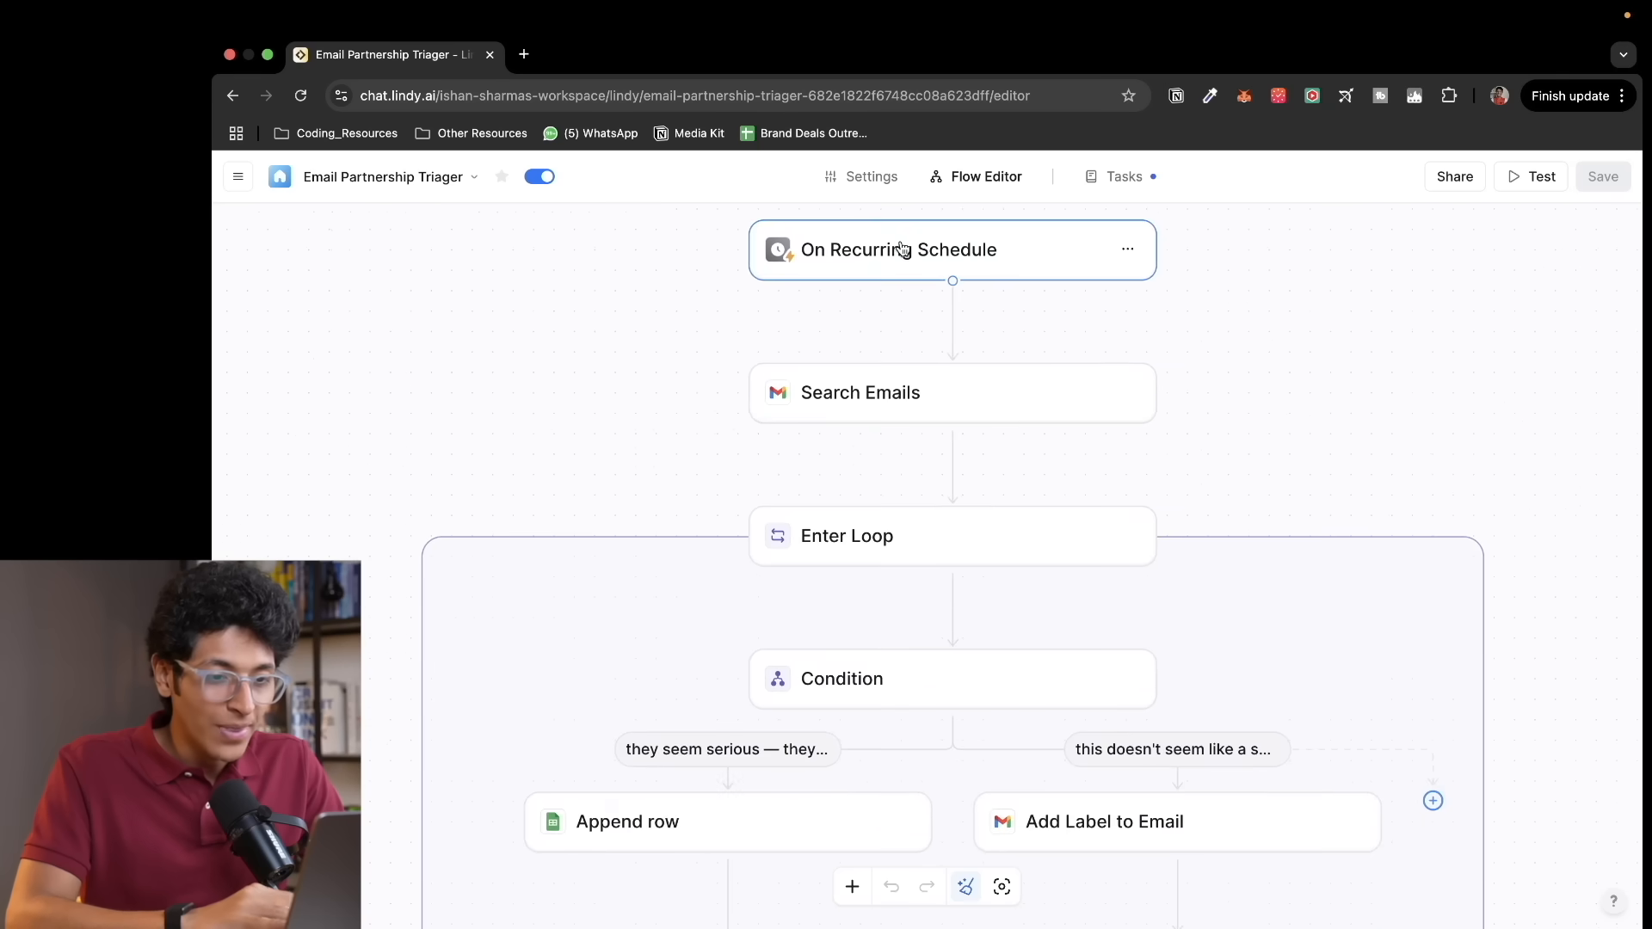
click(969, 400)
scroll(1424, 552, down, 3)
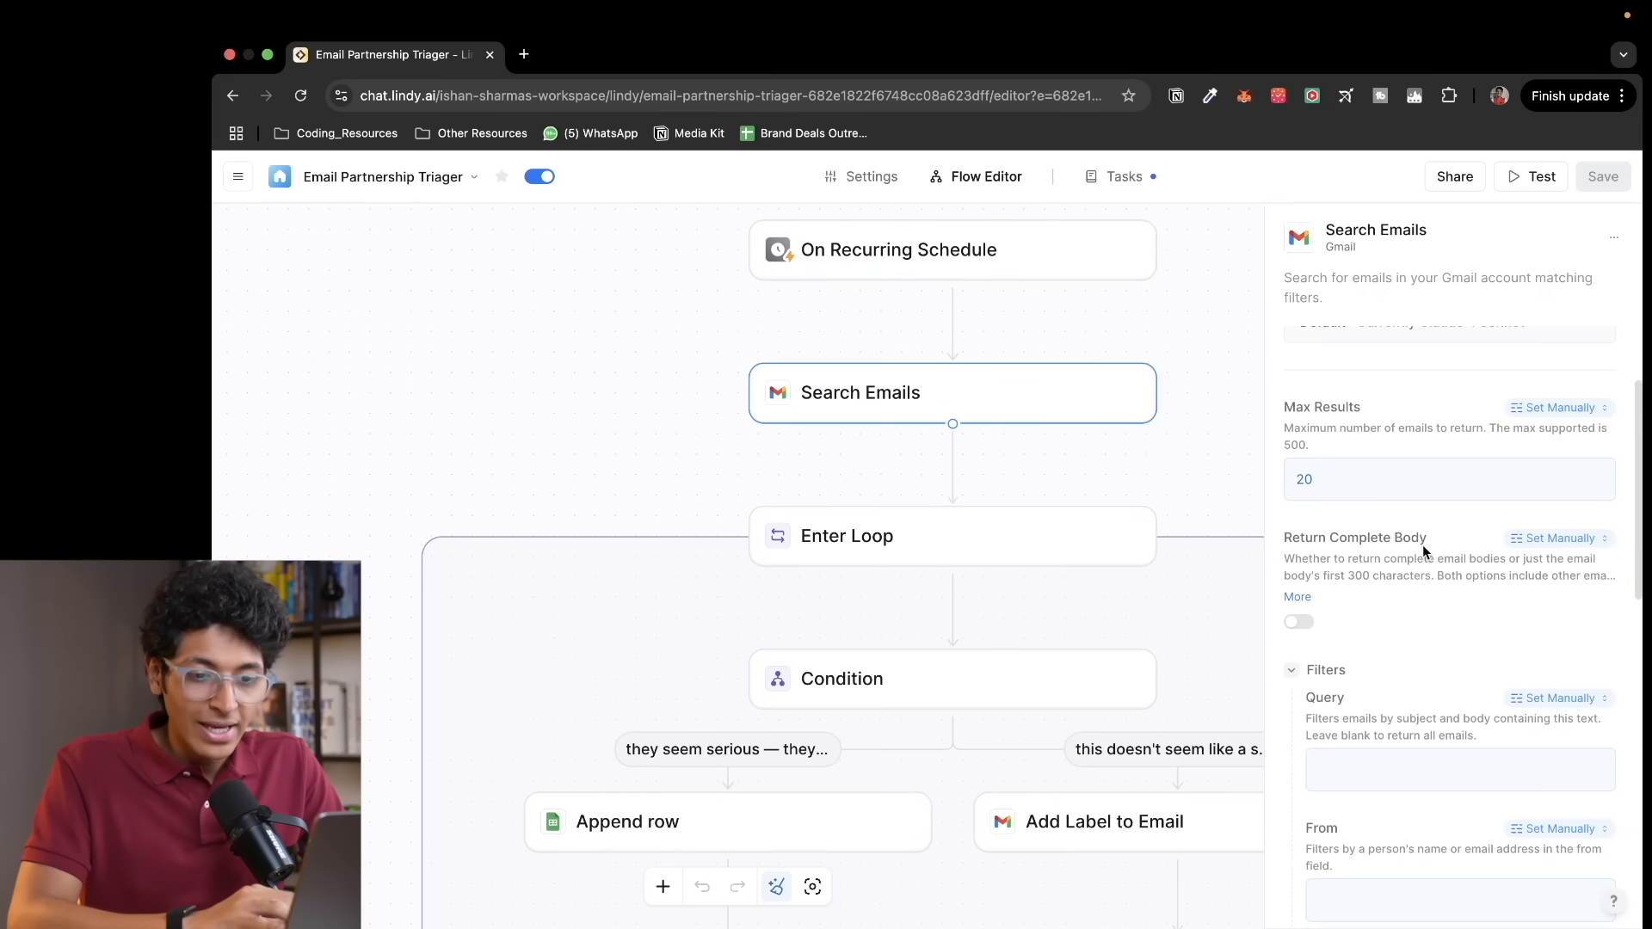
scroll(1394, 475, up, 3)
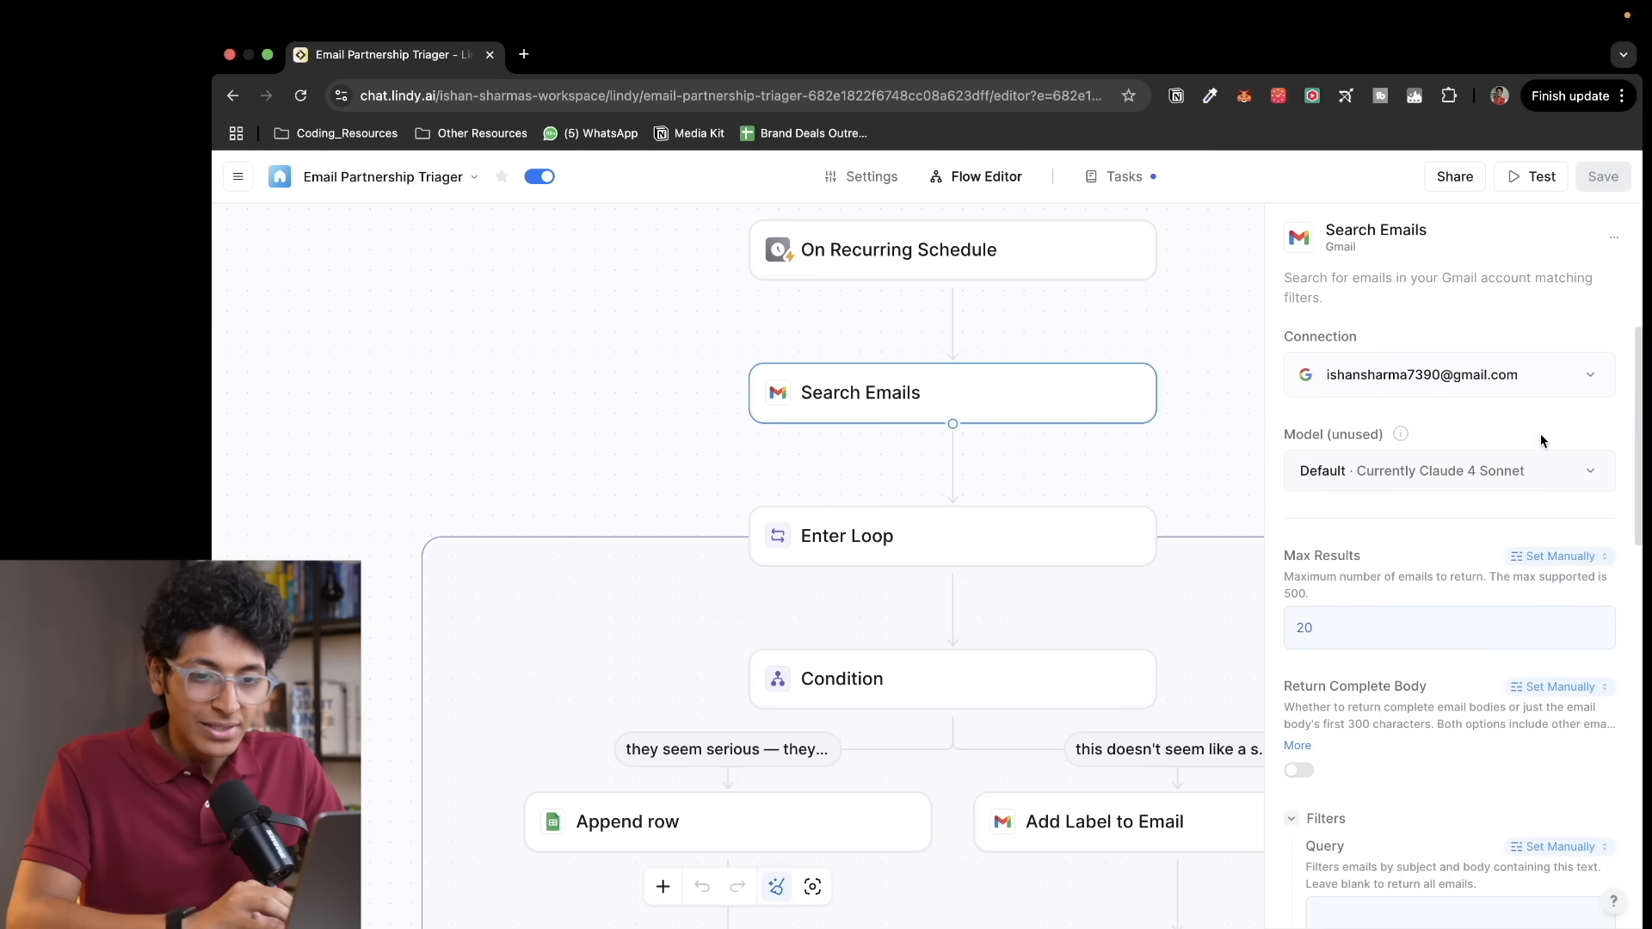
click(959, 517)
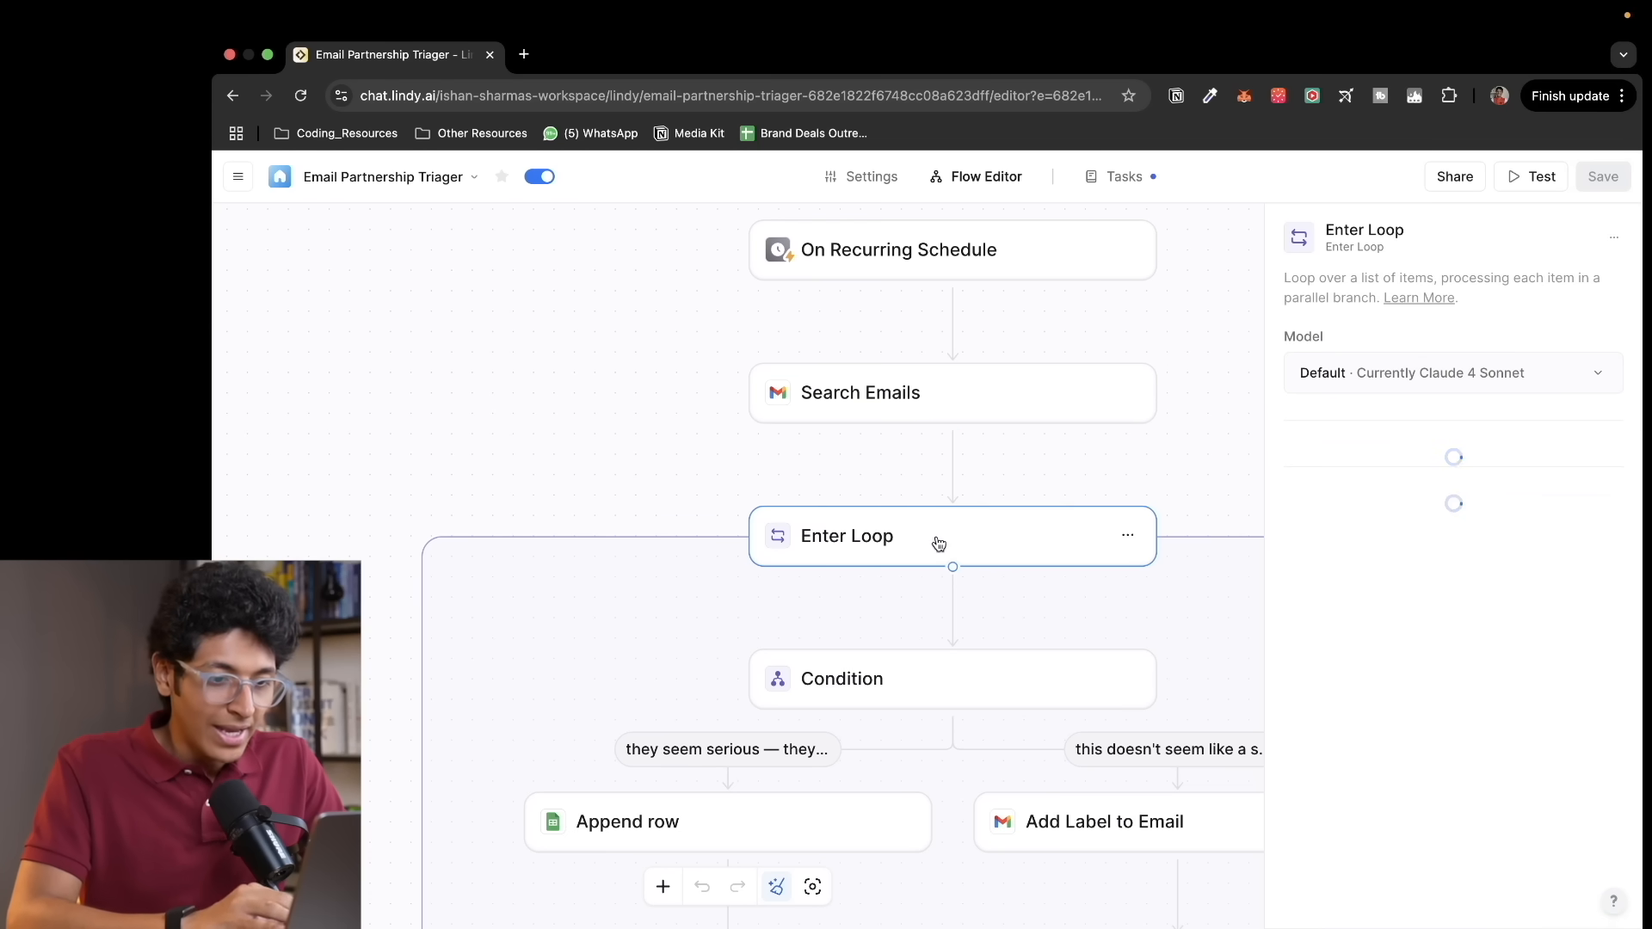
scroll(1254, 494, down, 4)
scroll(1255, 496, down, 2)
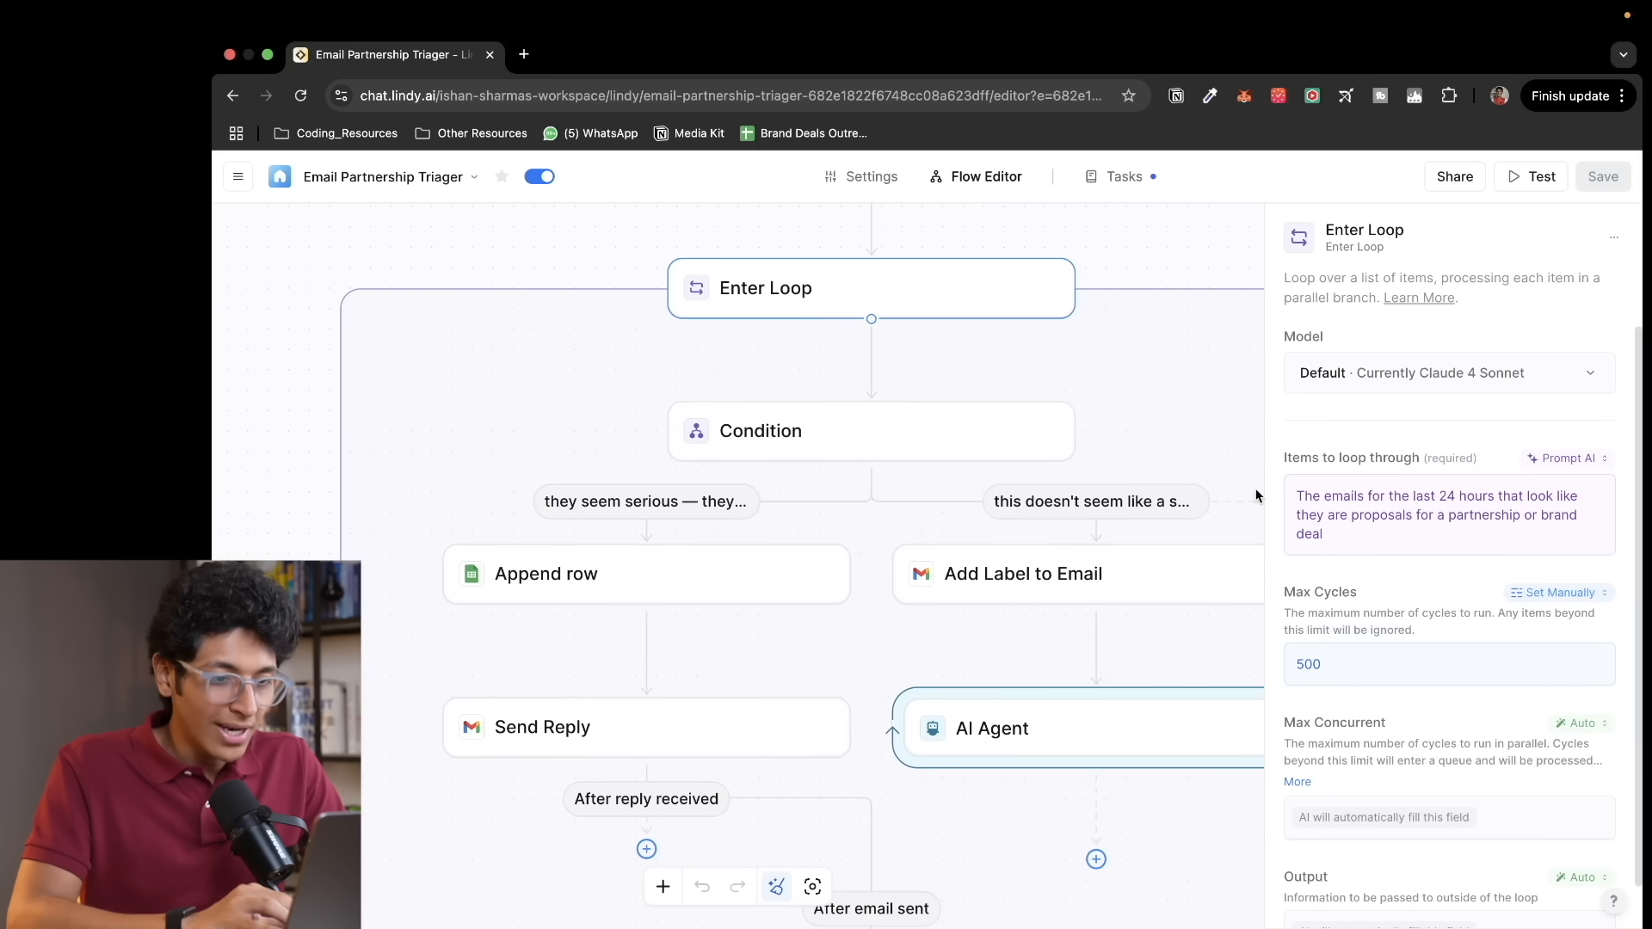
Step: Examine the Condition step's two conditions and the Append row and Add Label to Email actions that start its branches
click(841, 439)
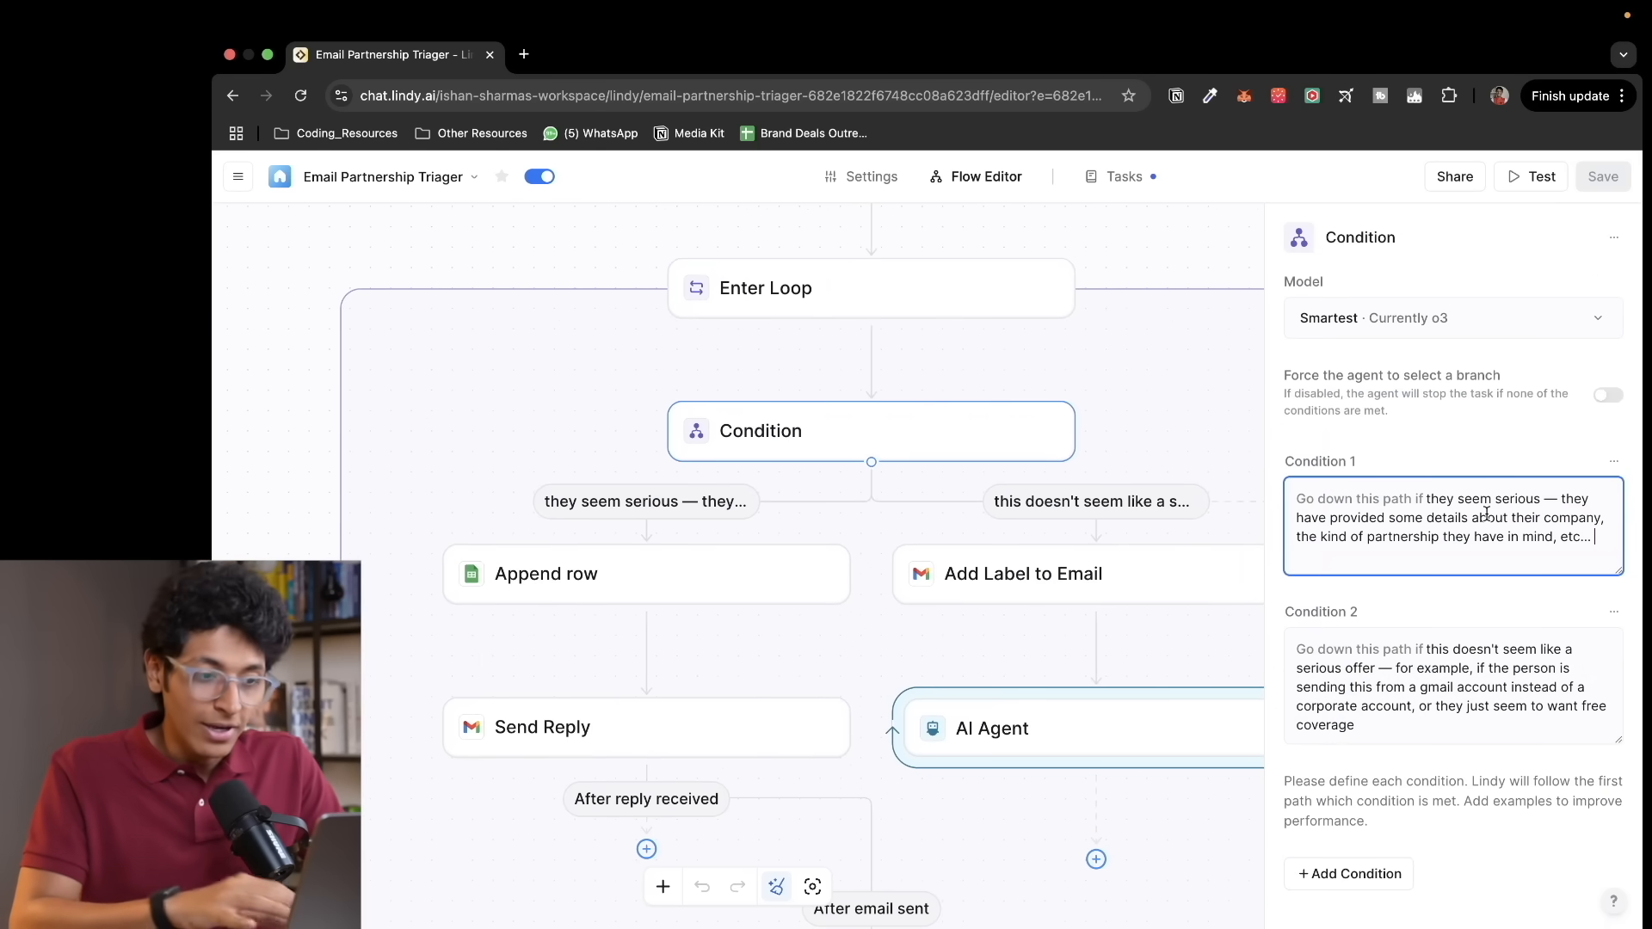
click(619, 594)
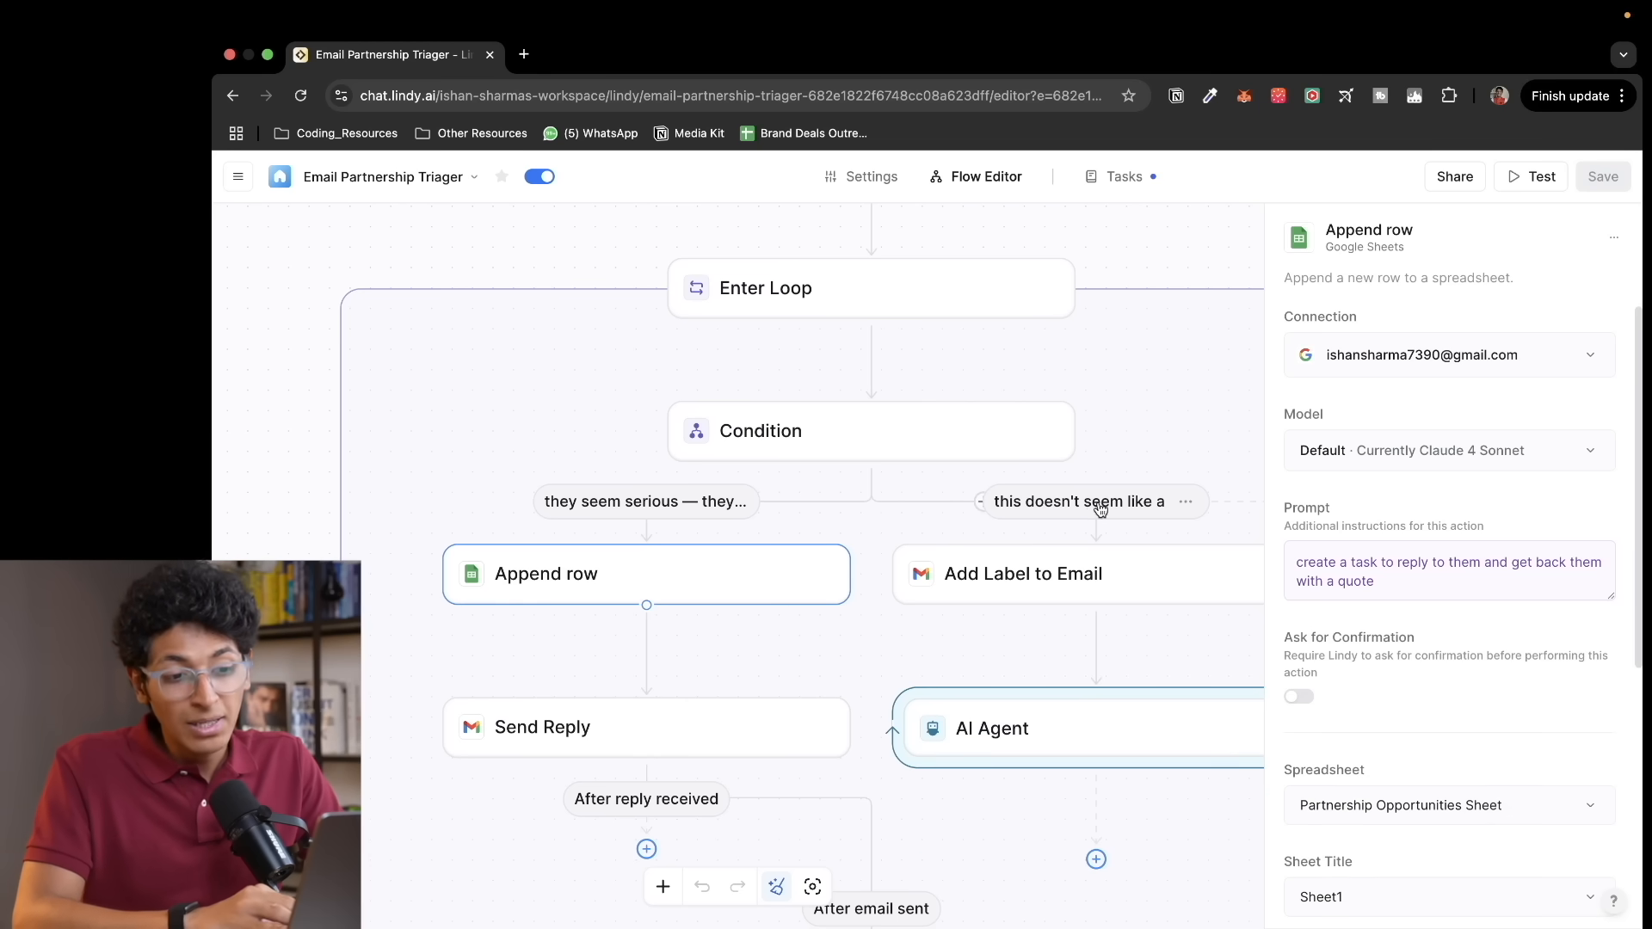
click(1142, 571)
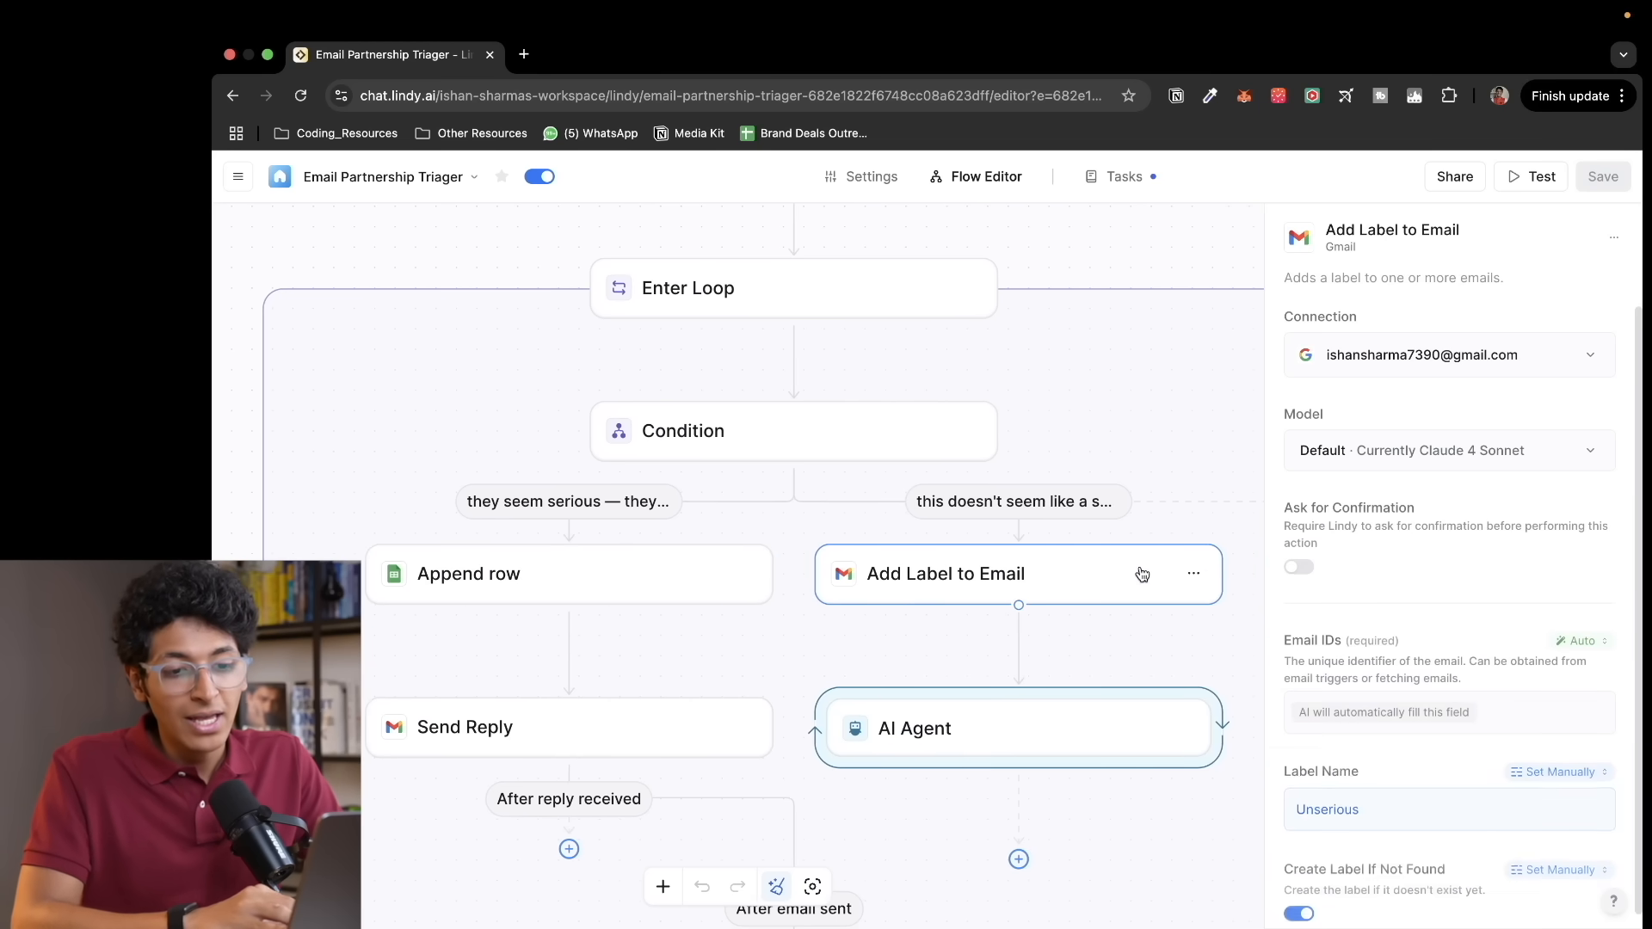
scroll(1406, 670, down, 1)
click(1315, 792)
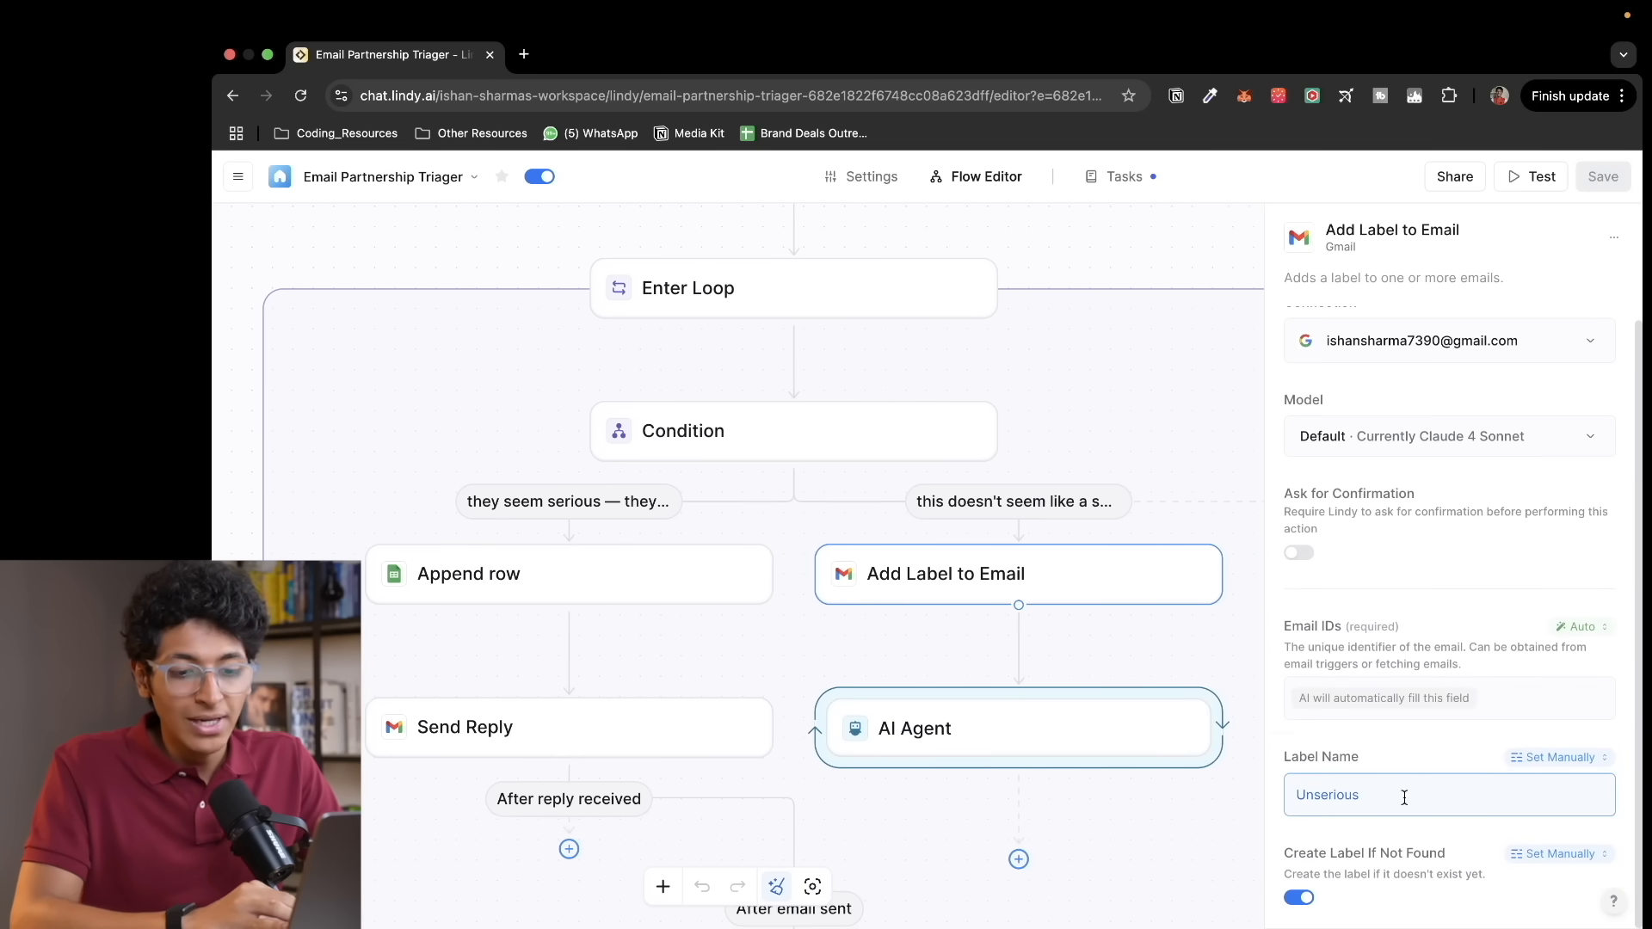
scroll(973, 668, down, 3)
Step: Examine the Append row and Send Reply settings on the serious-offer branch and the AI Agent on the other branch
click(591, 438)
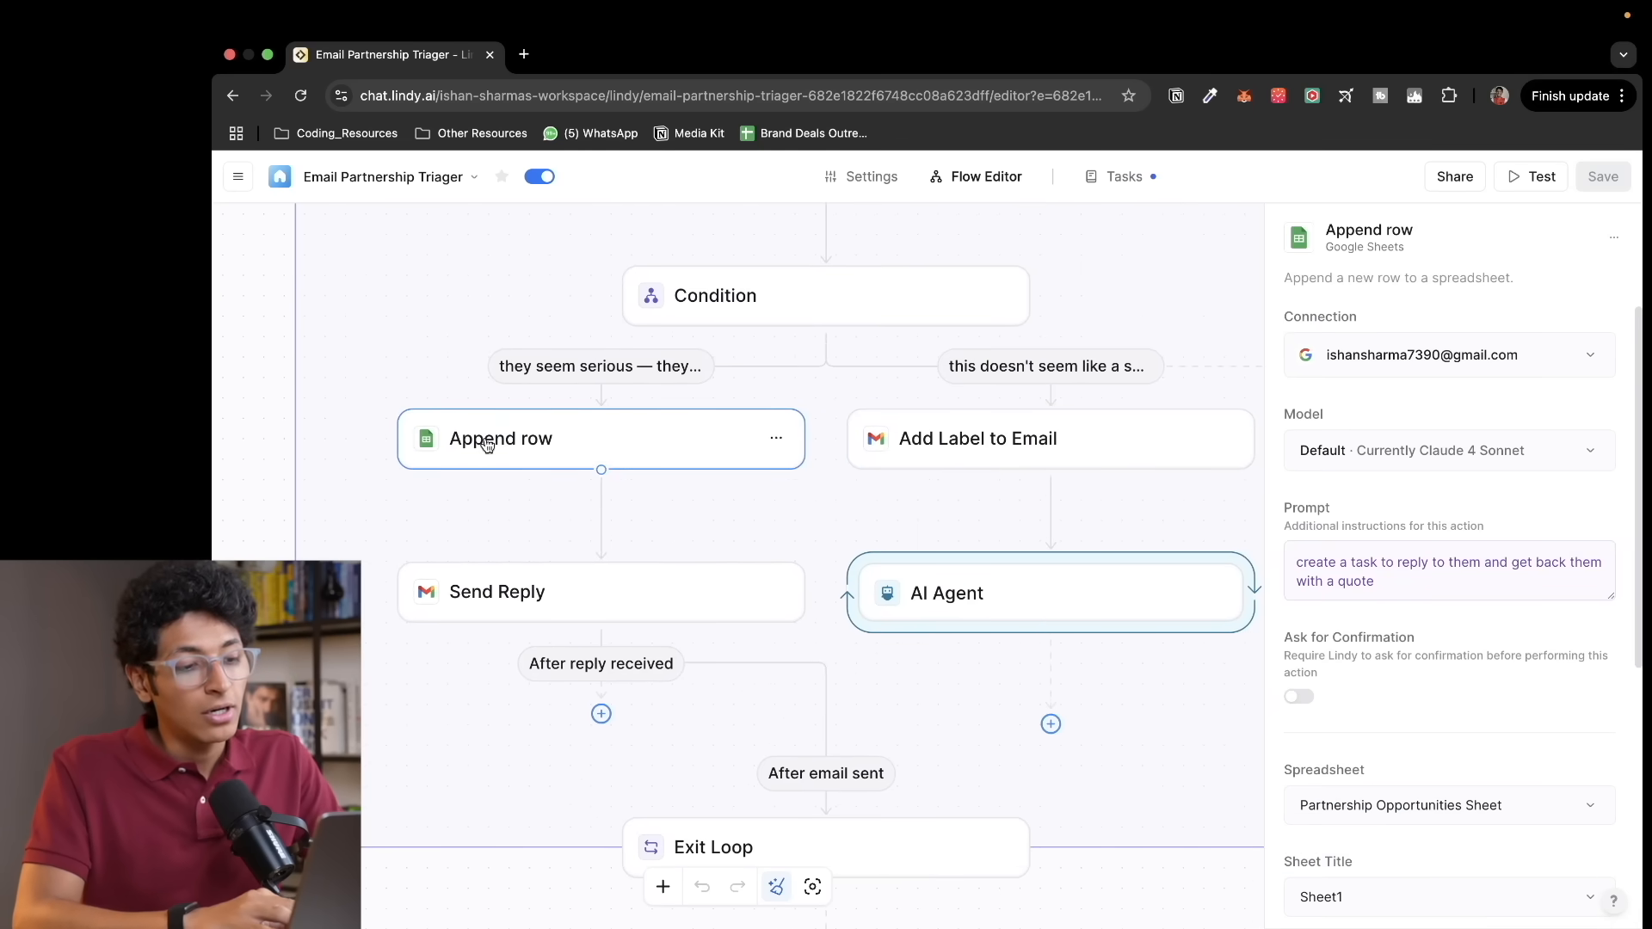
click(614, 590)
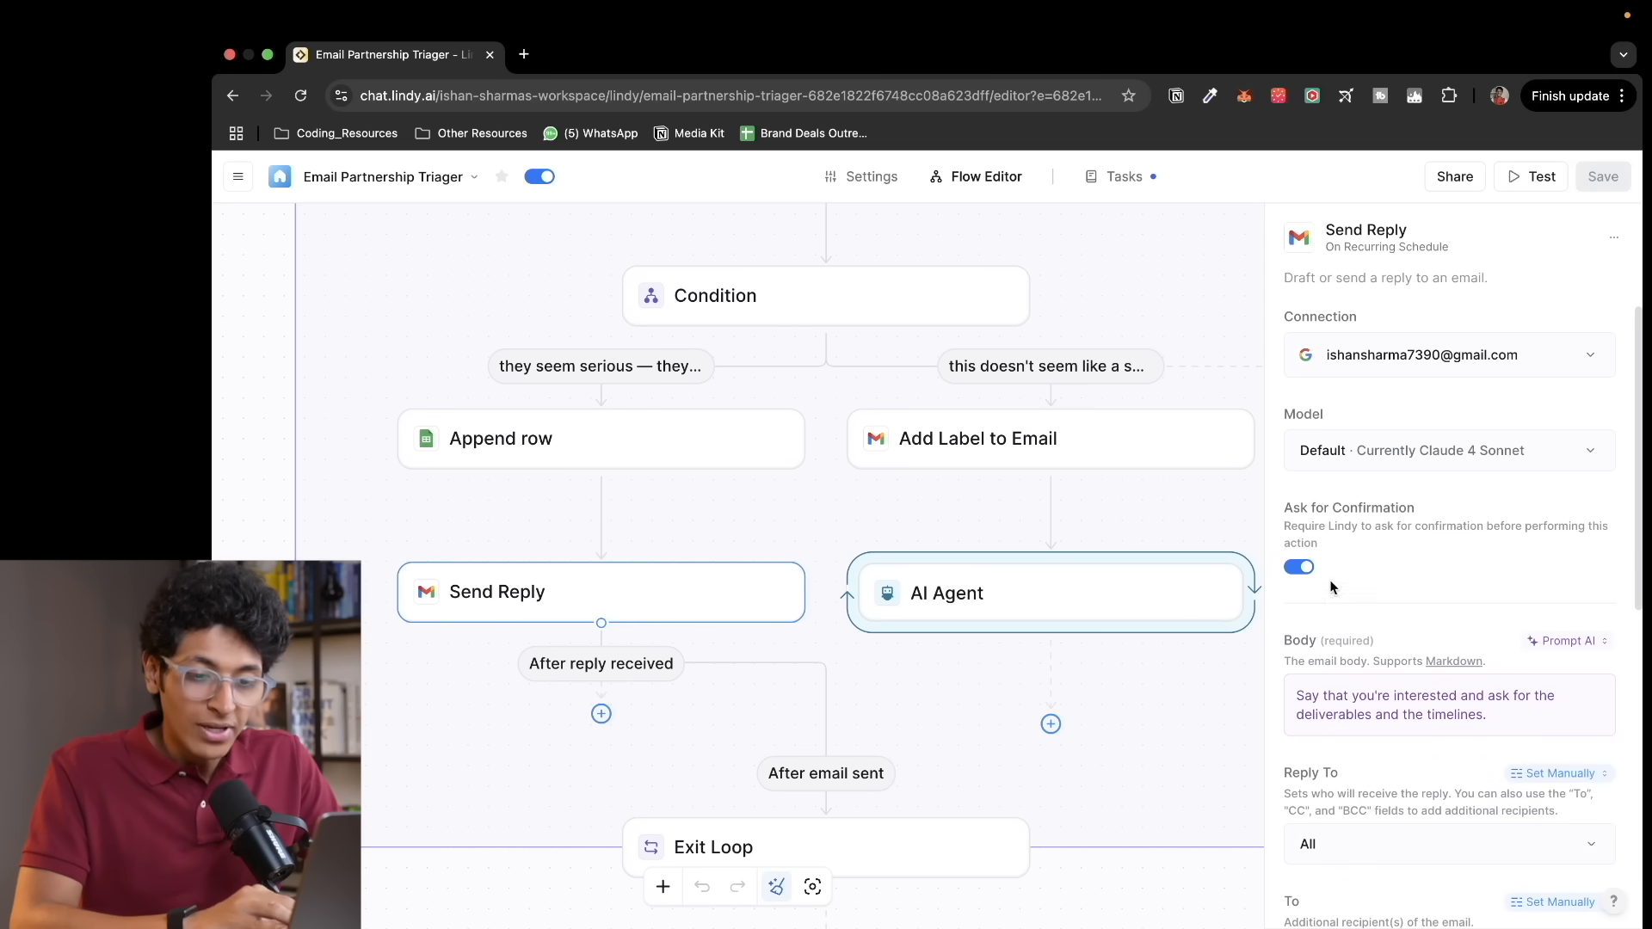
scroll(1431, 609, down, 2)
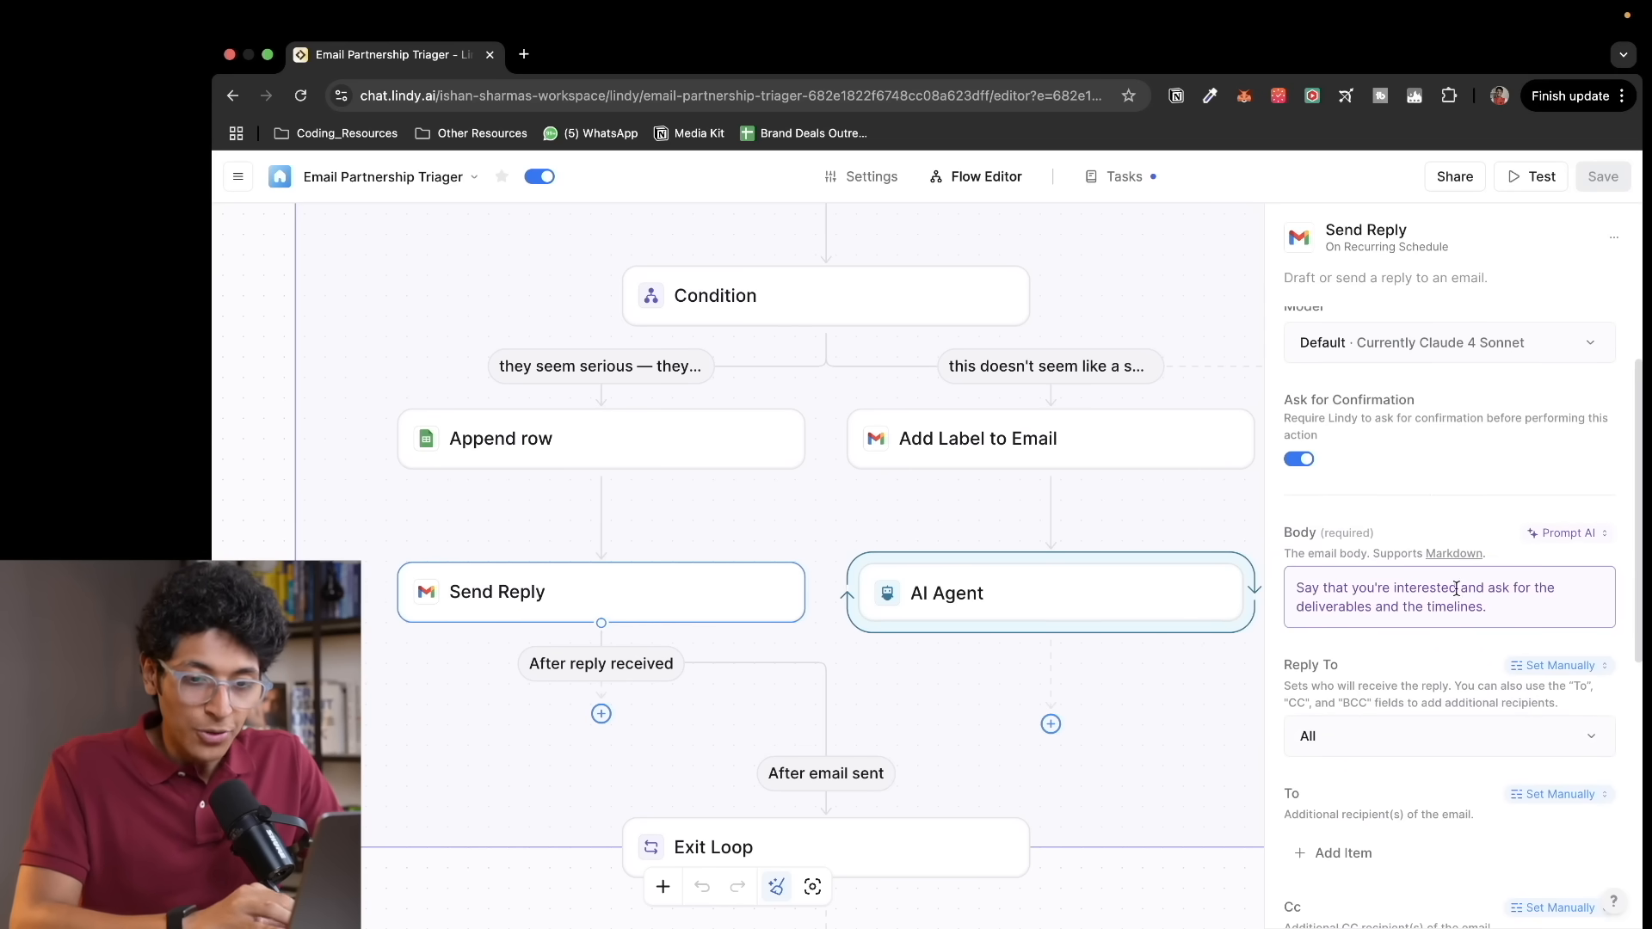
scroll(1492, 610, down, 6)
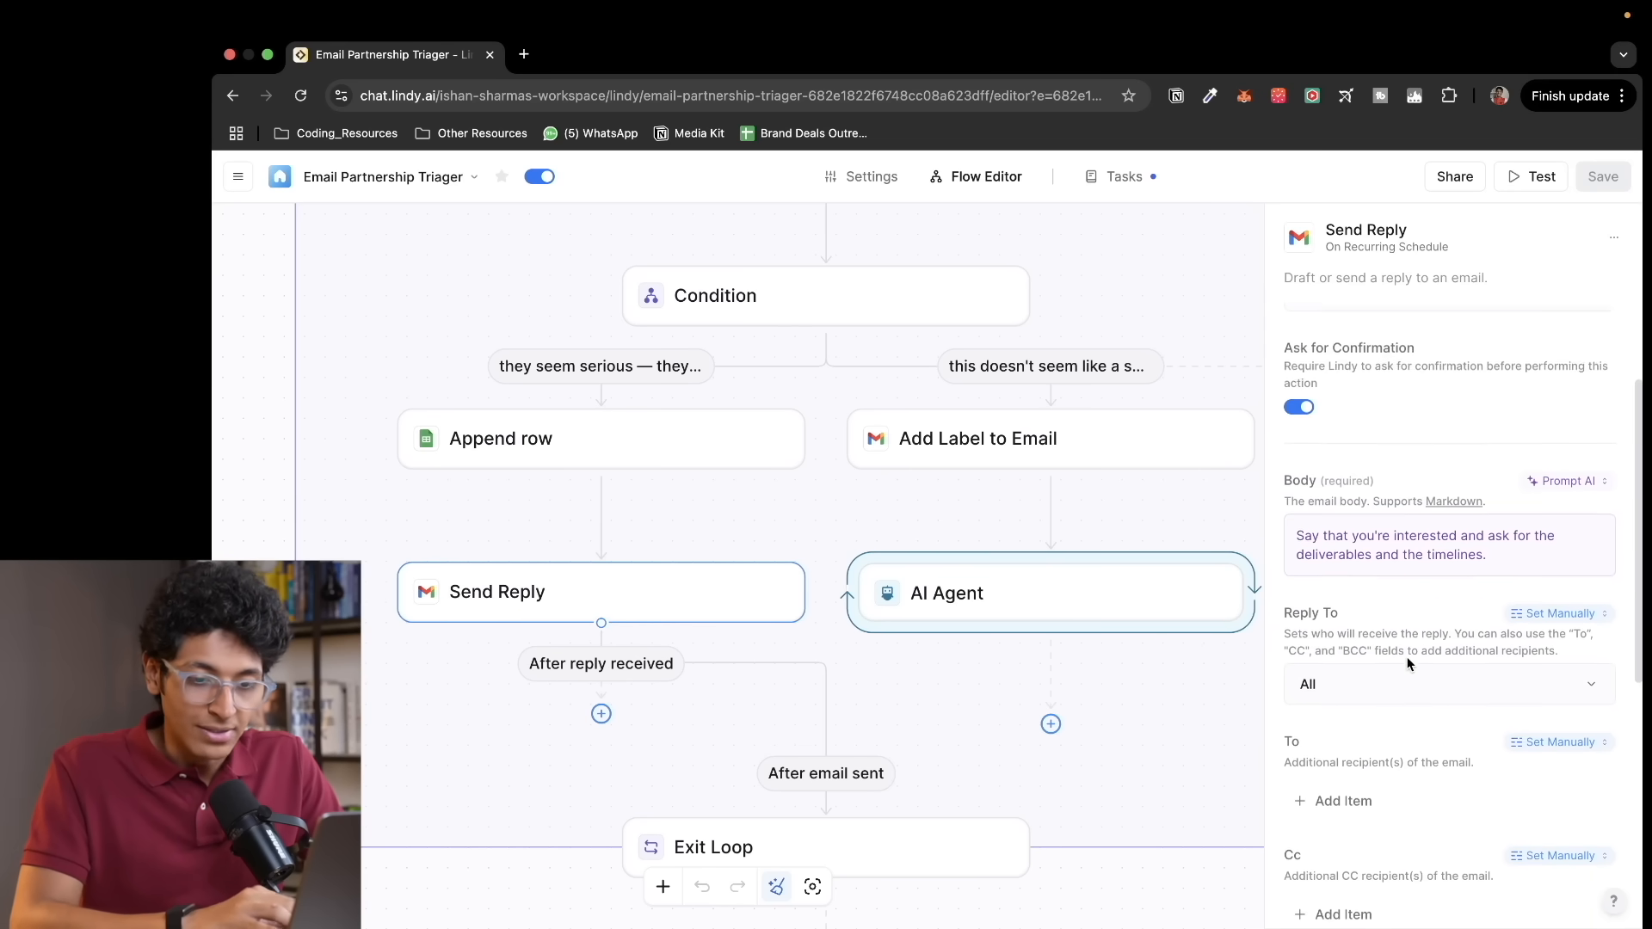
scroll(1474, 603, down, 3)
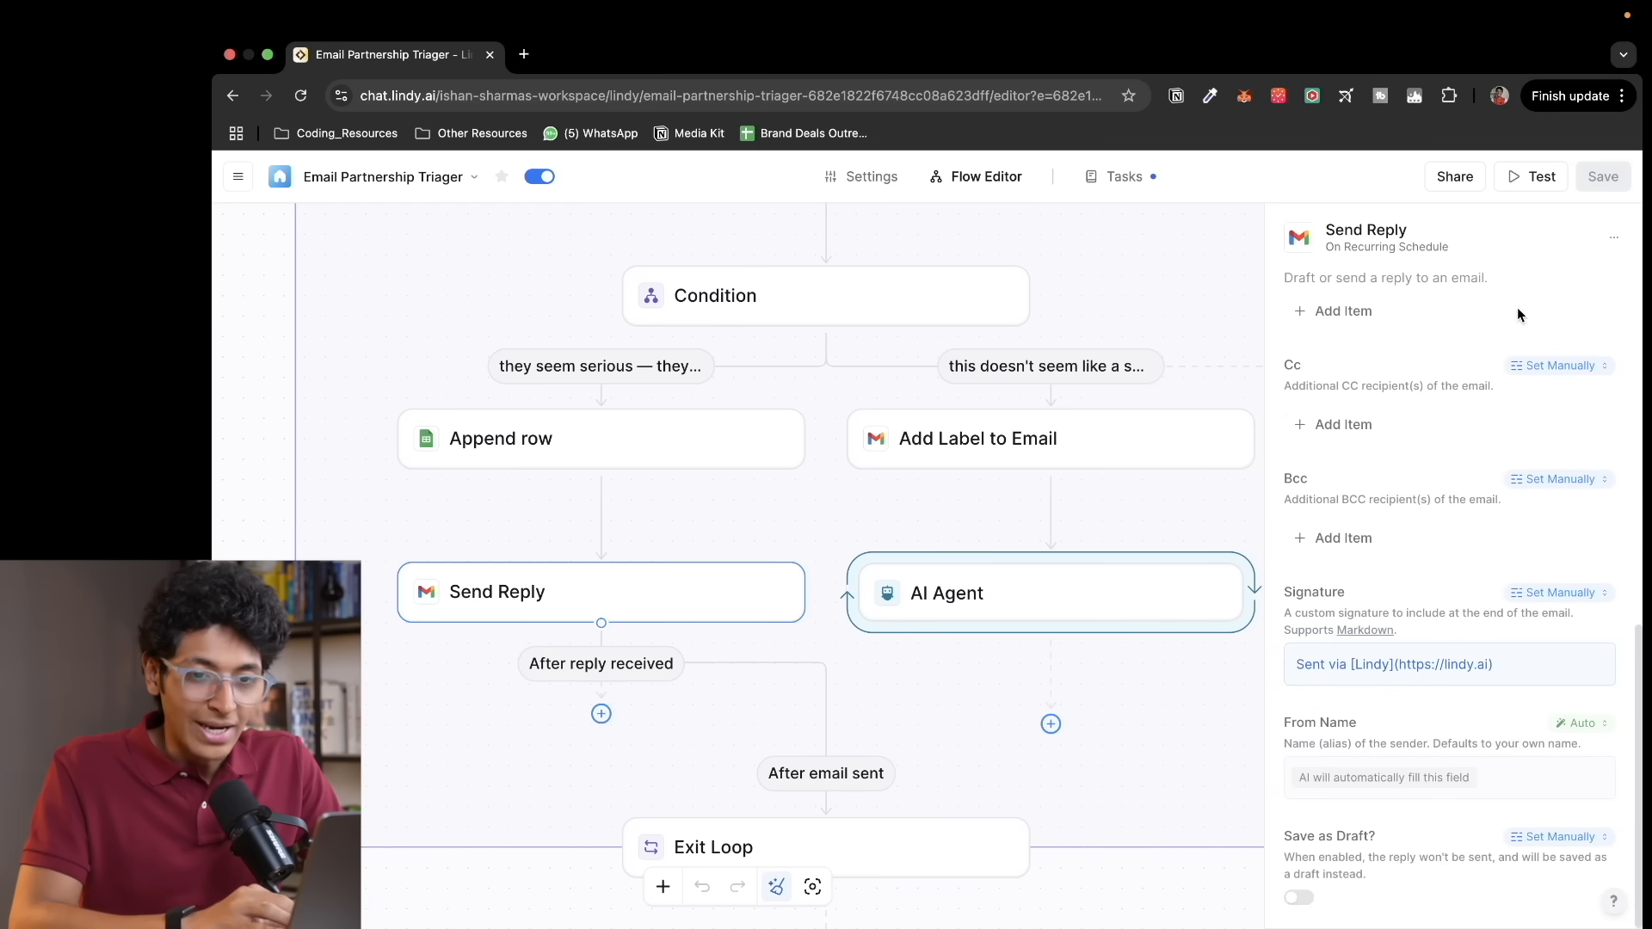
click(1051, 593)
scroll(877, 702, down, 5)
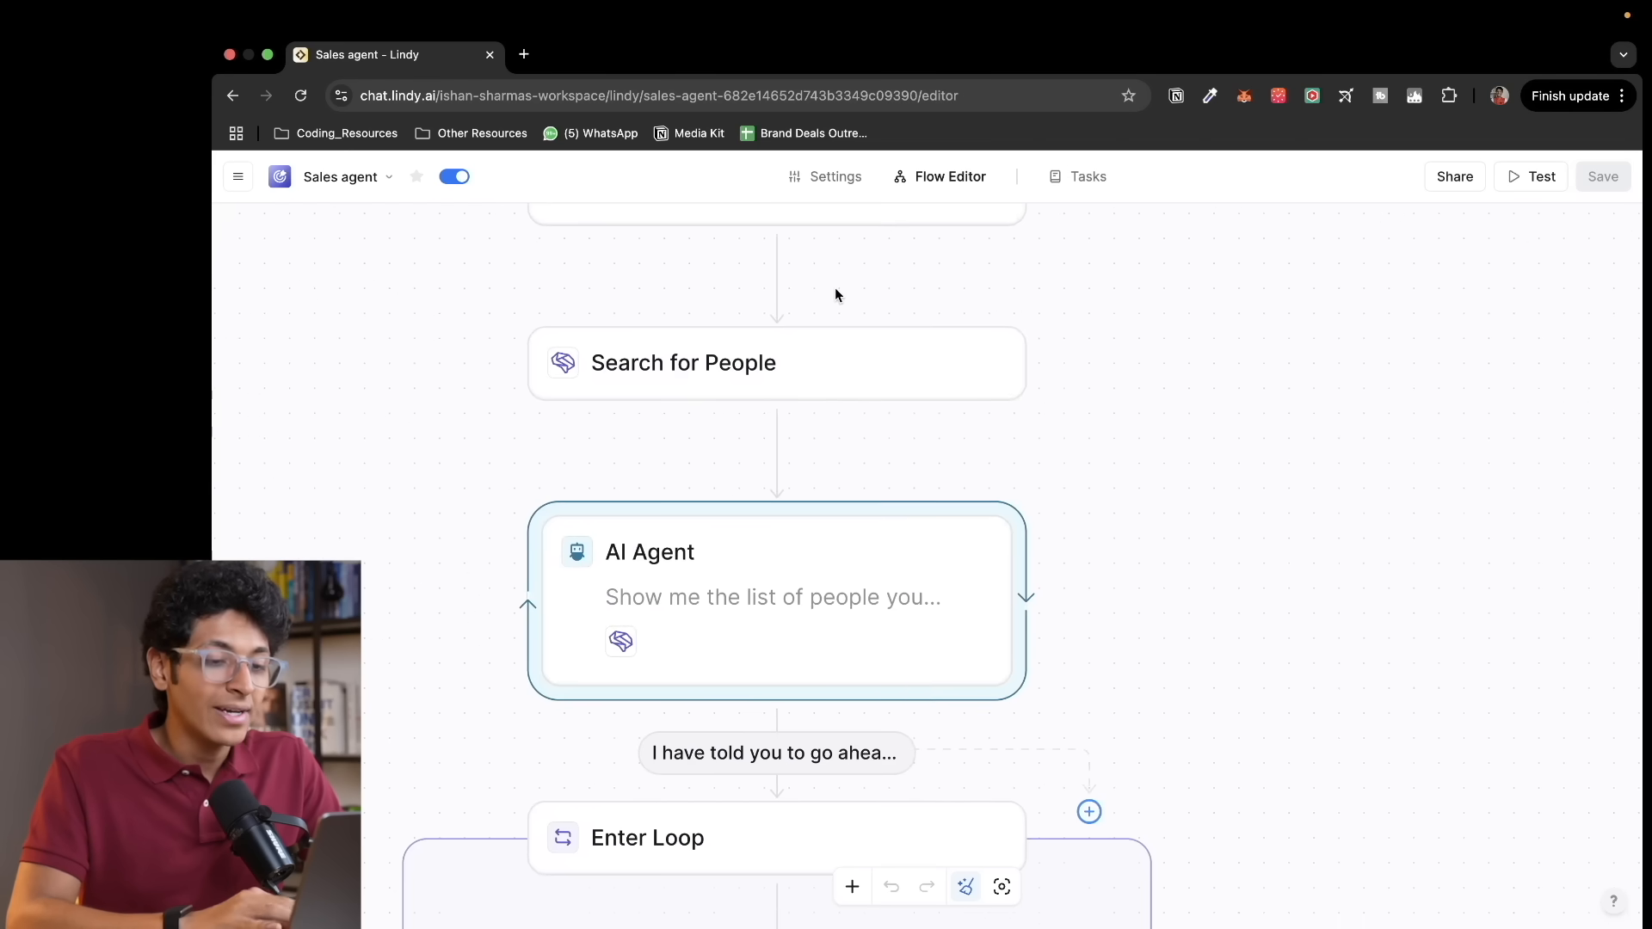
Step: Look through the Sales agent flow from the Message Received trigger down past the email loop
drag(924, 291, 1229, 444)
click(1188, 379)
scroll(1187, 383, up, 3)
scroll(1188, 384, left, 2)
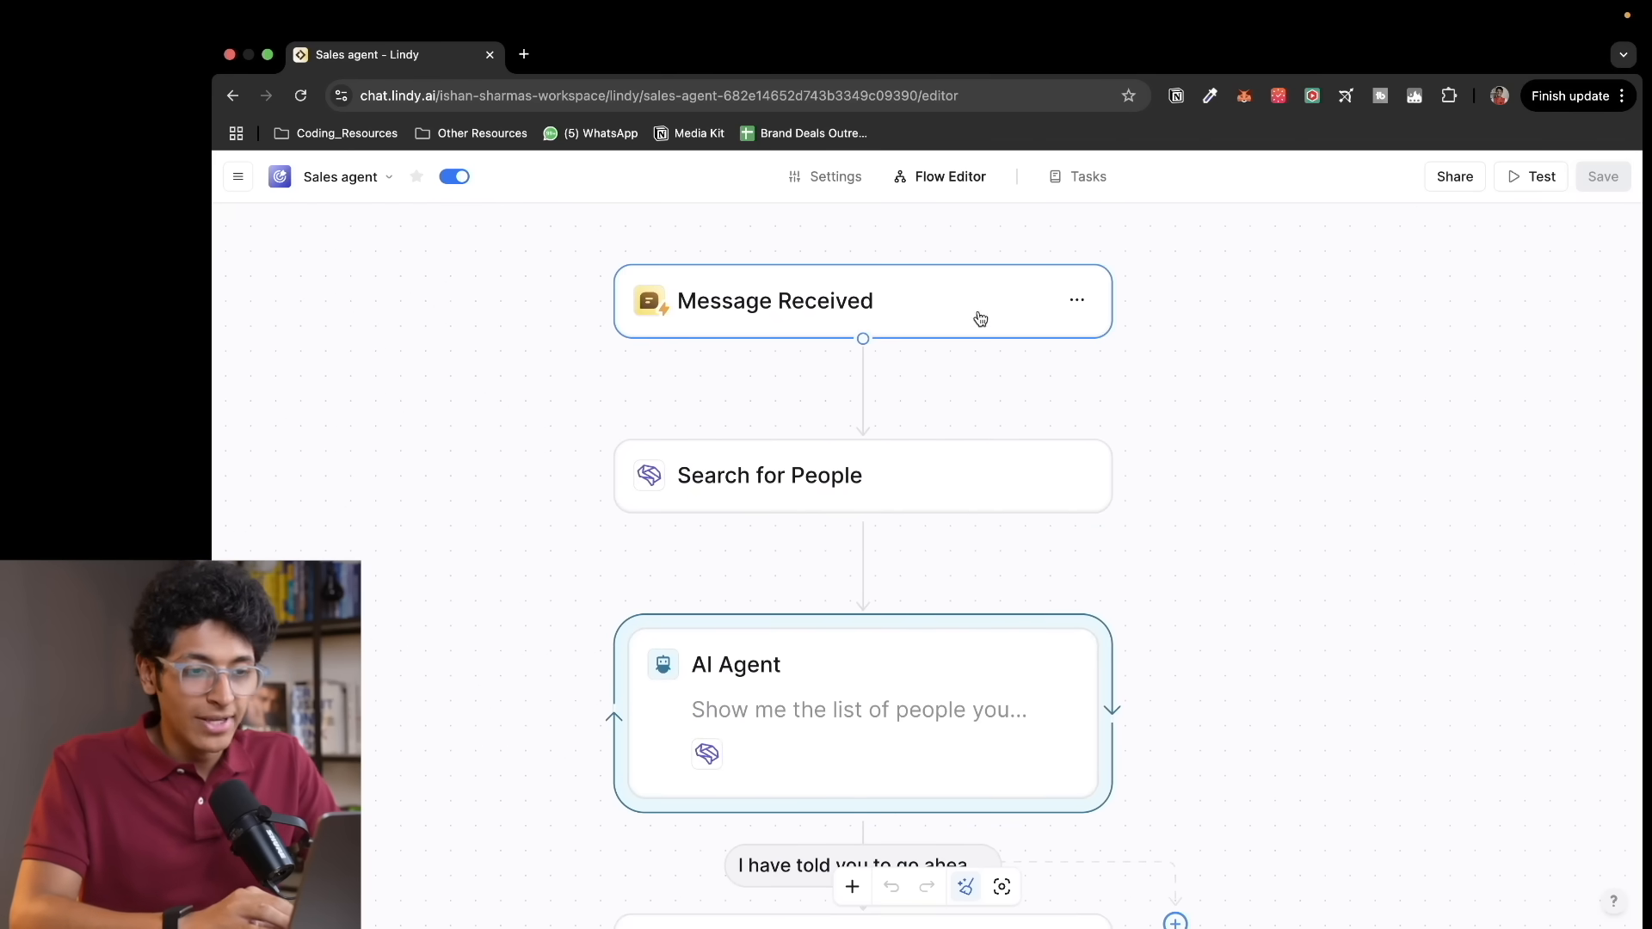
scroll(1167, 420, down, 2)
scroll(1167, 420, left, 1)
scroll(1166, 420, down, 1)
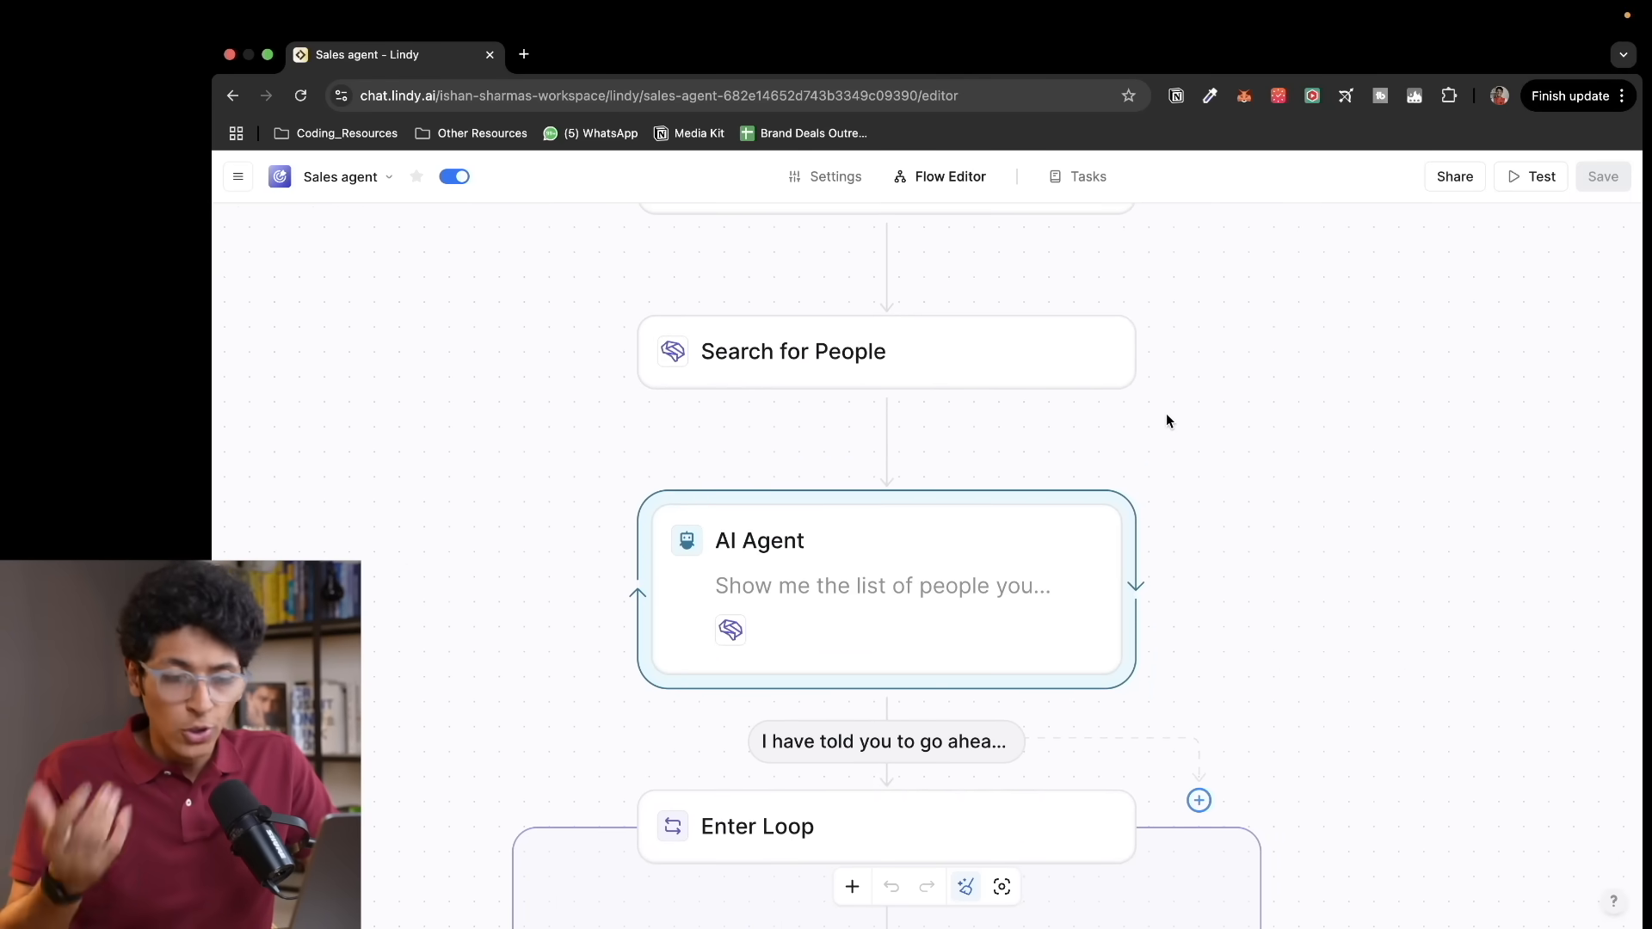
scroll(1165, 416, down, 6)
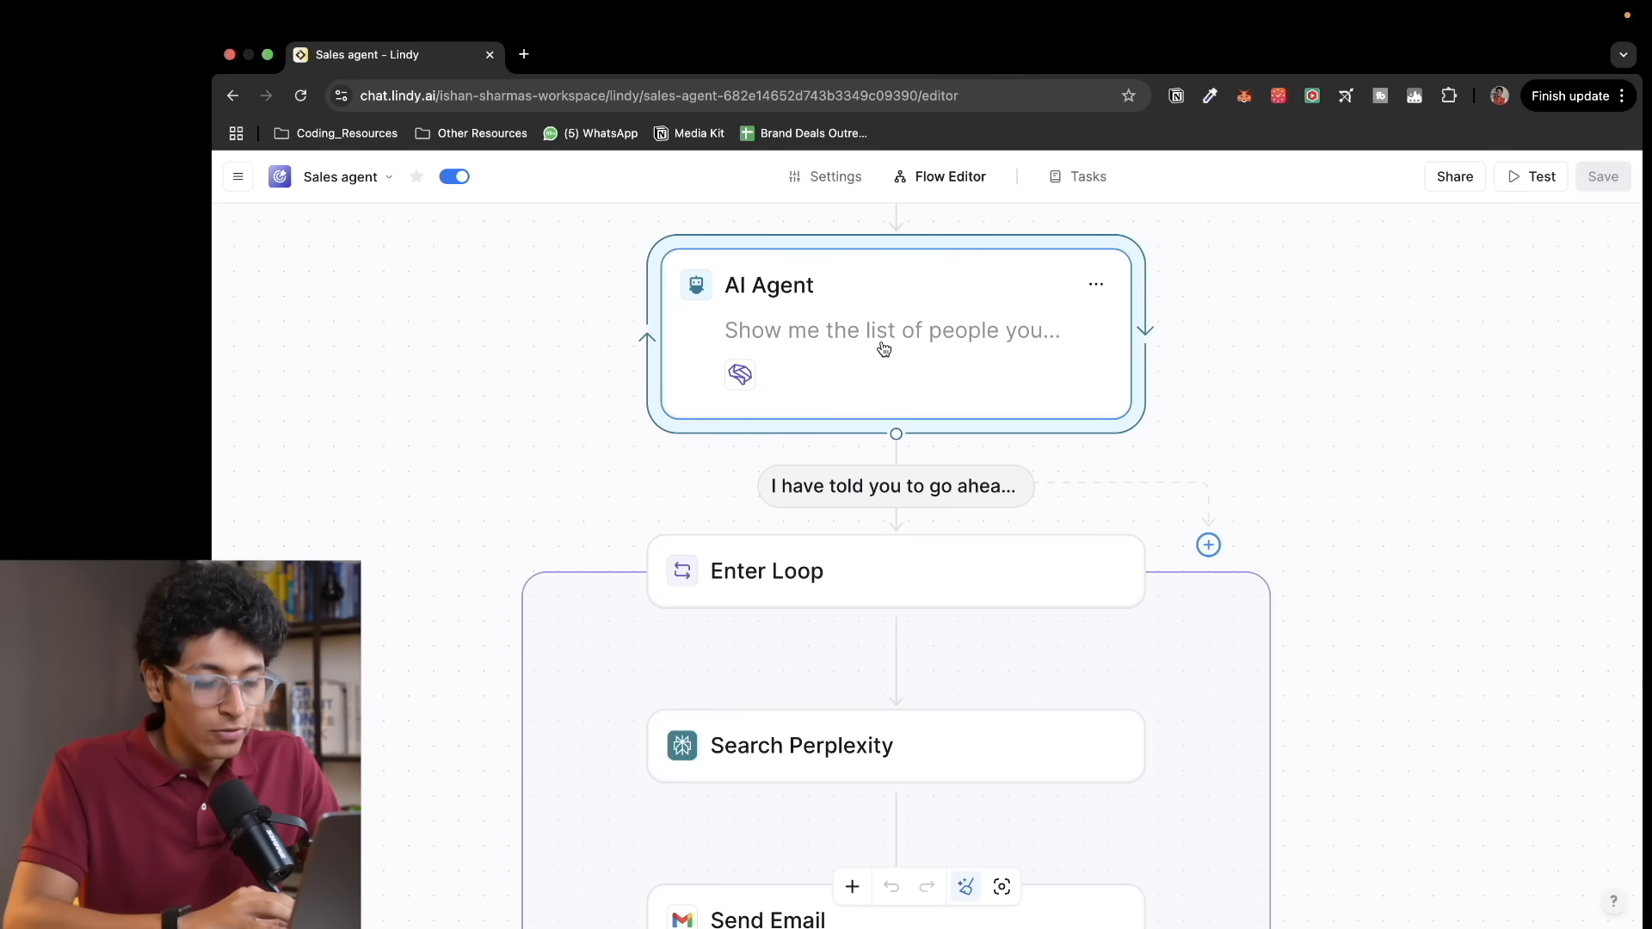
scroll(884, 347, down, 2)
scroll(884, 347, down, 1)
scroll(873, 369, down, 3)
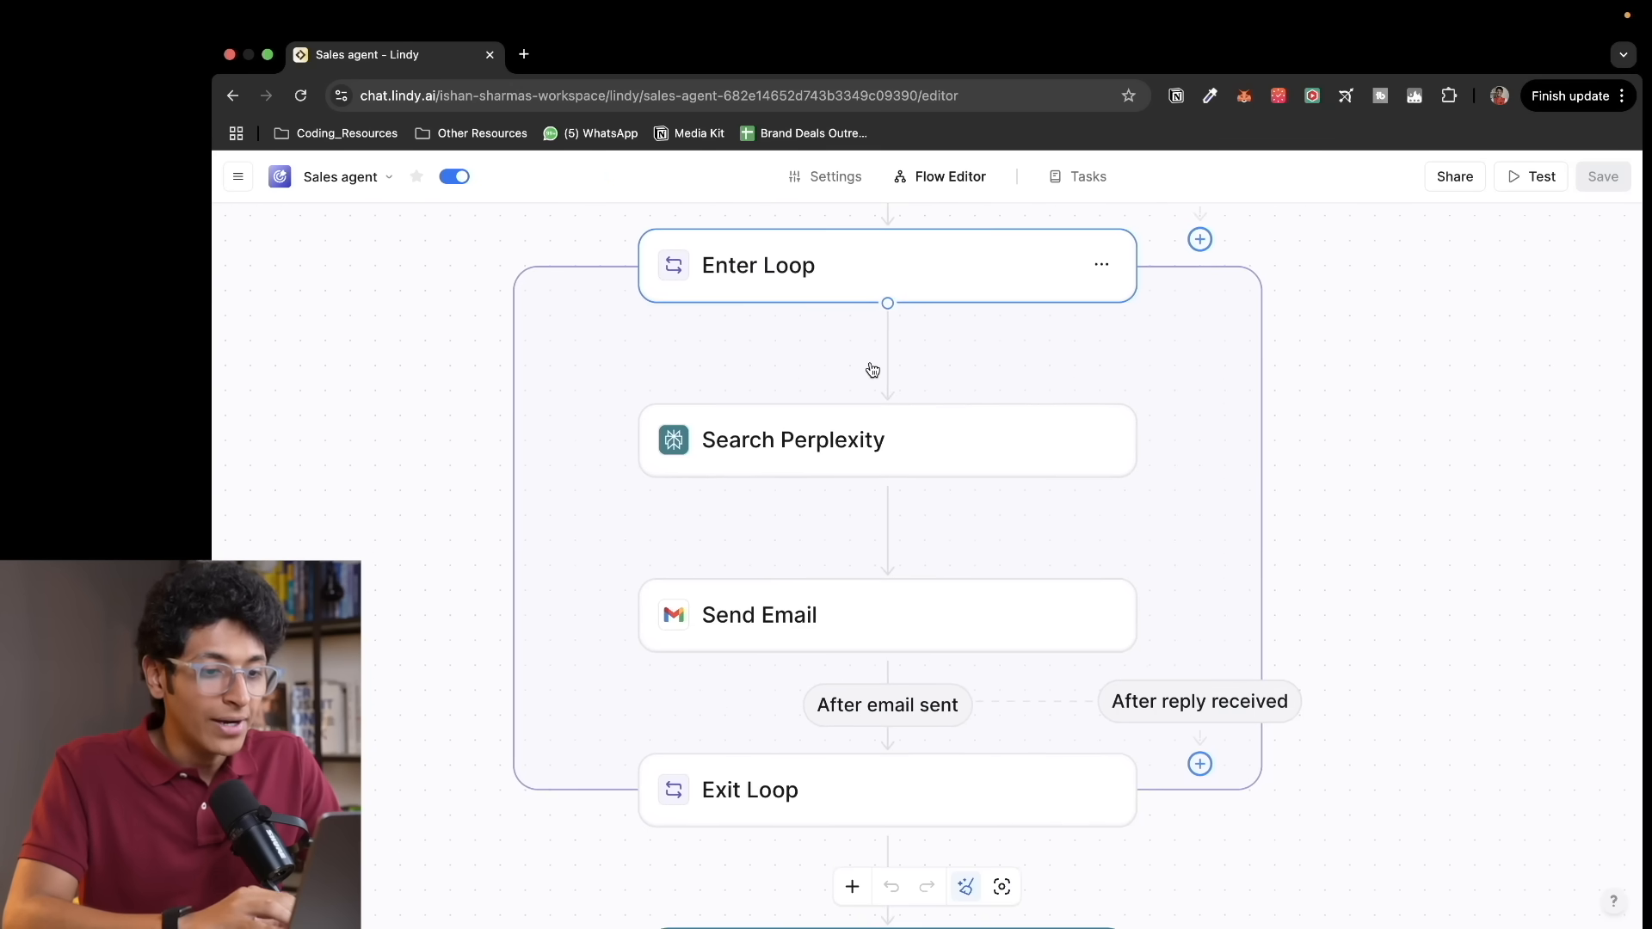
scroll(873, 369, up, 1)
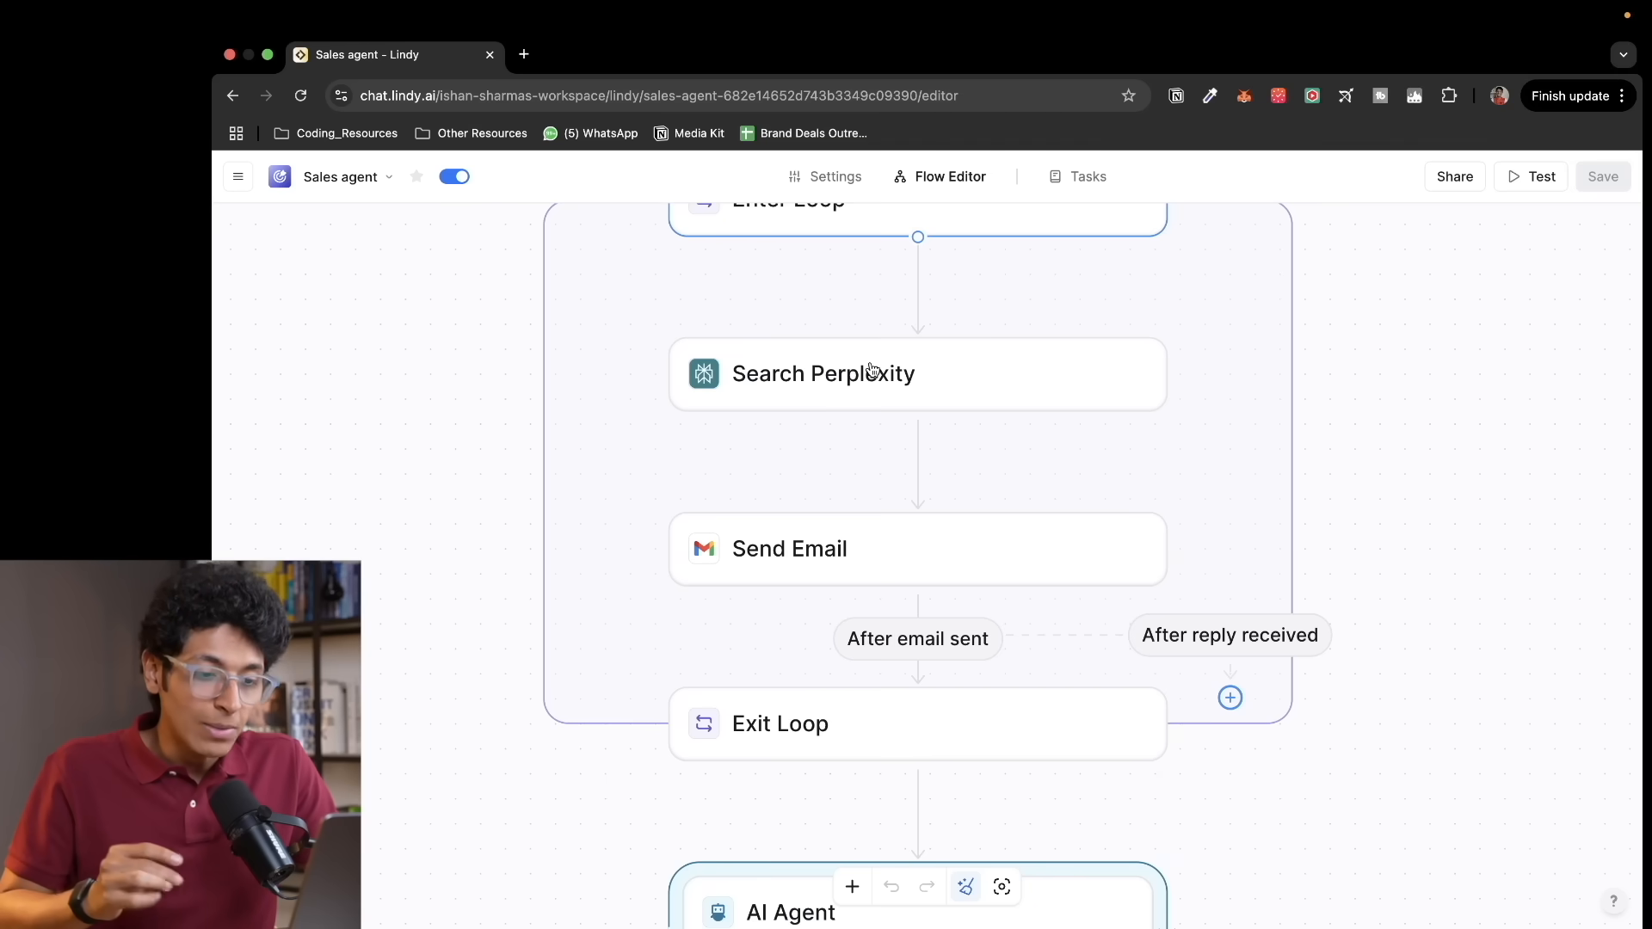
scroll(907, 417, down, 8)
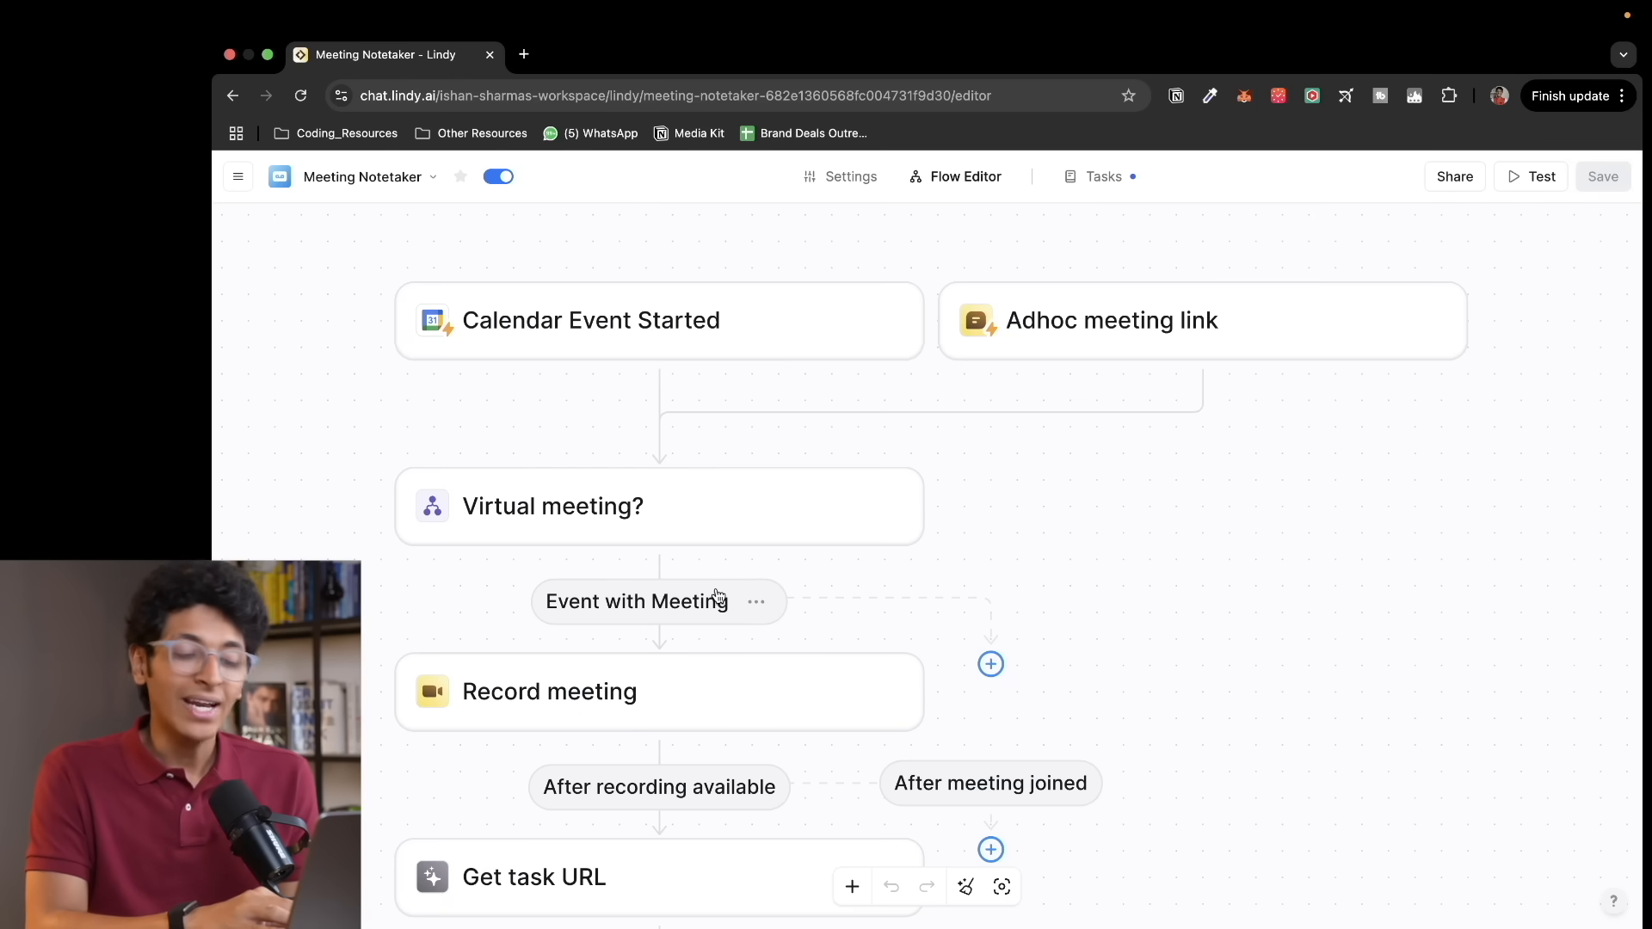
Step: Look through the Meeting Notetaker flow from its triggers down to the follow-up questions agent and back
scroll(747, 682, down, 5)
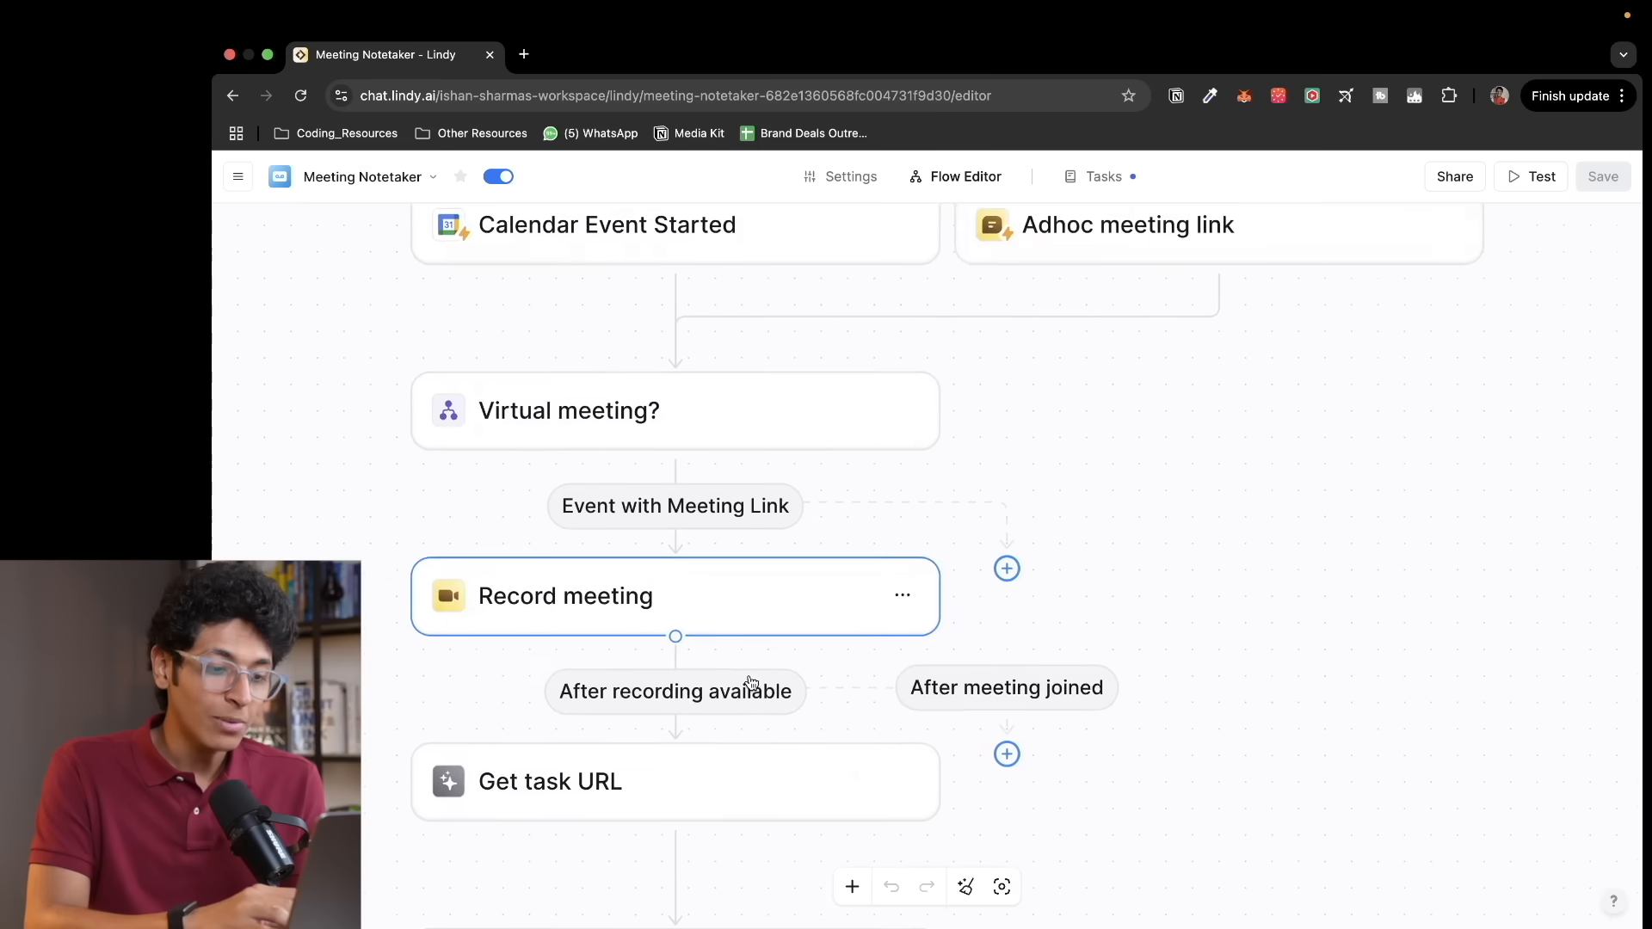
scroll(751, 683, down, 5)
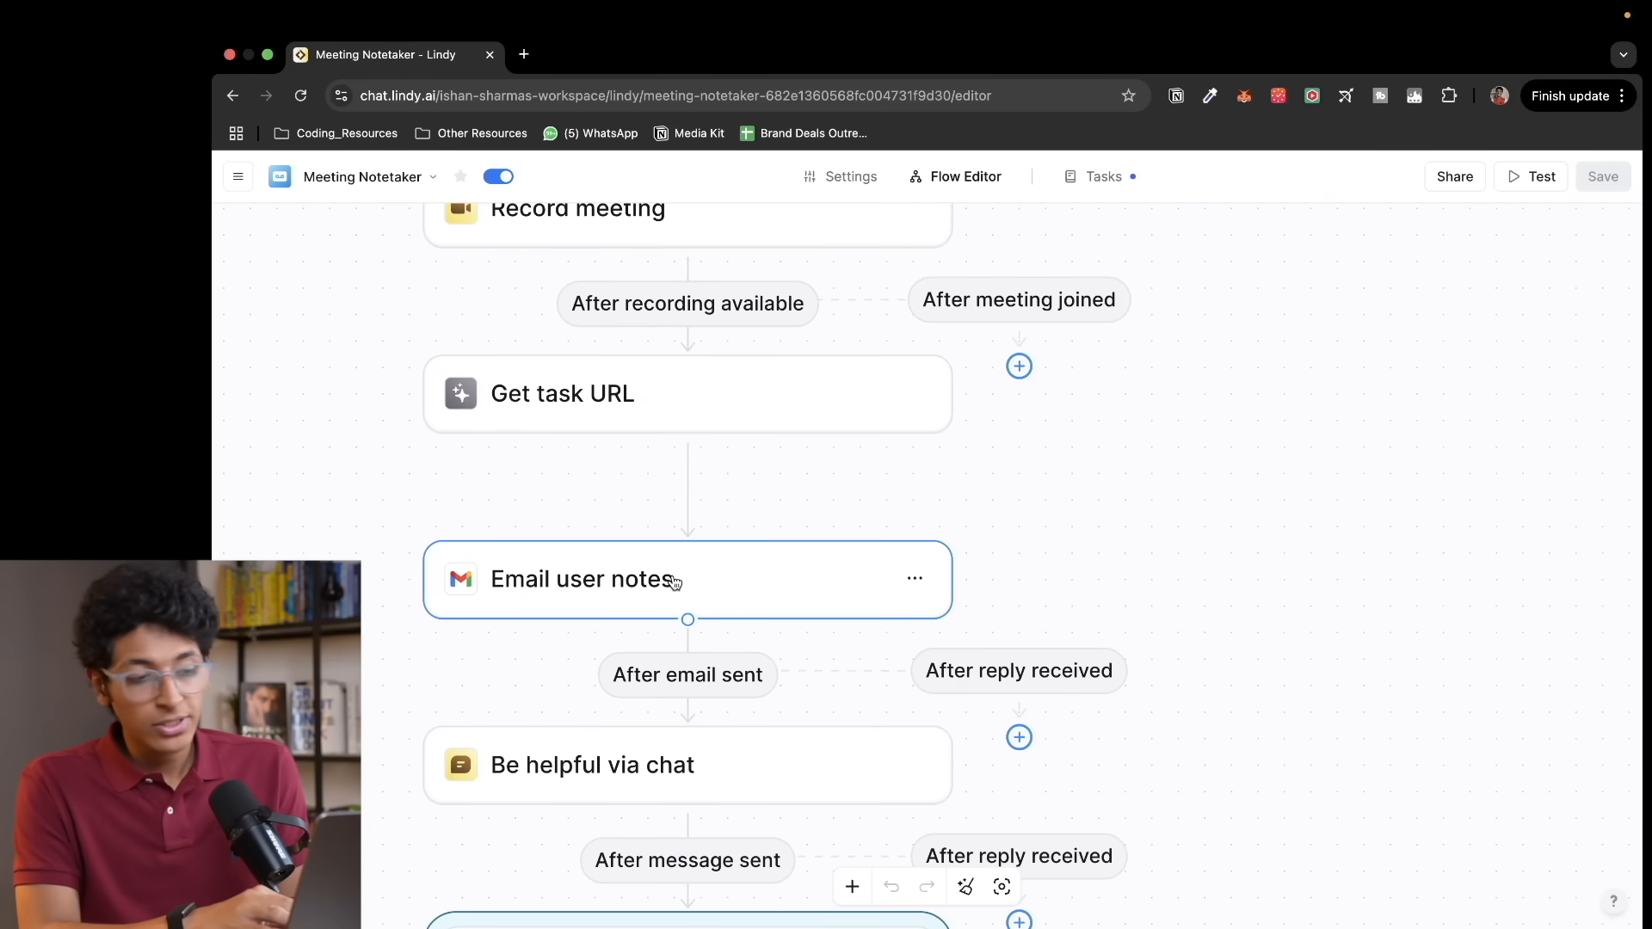
scroll(757, 568, down, 5)
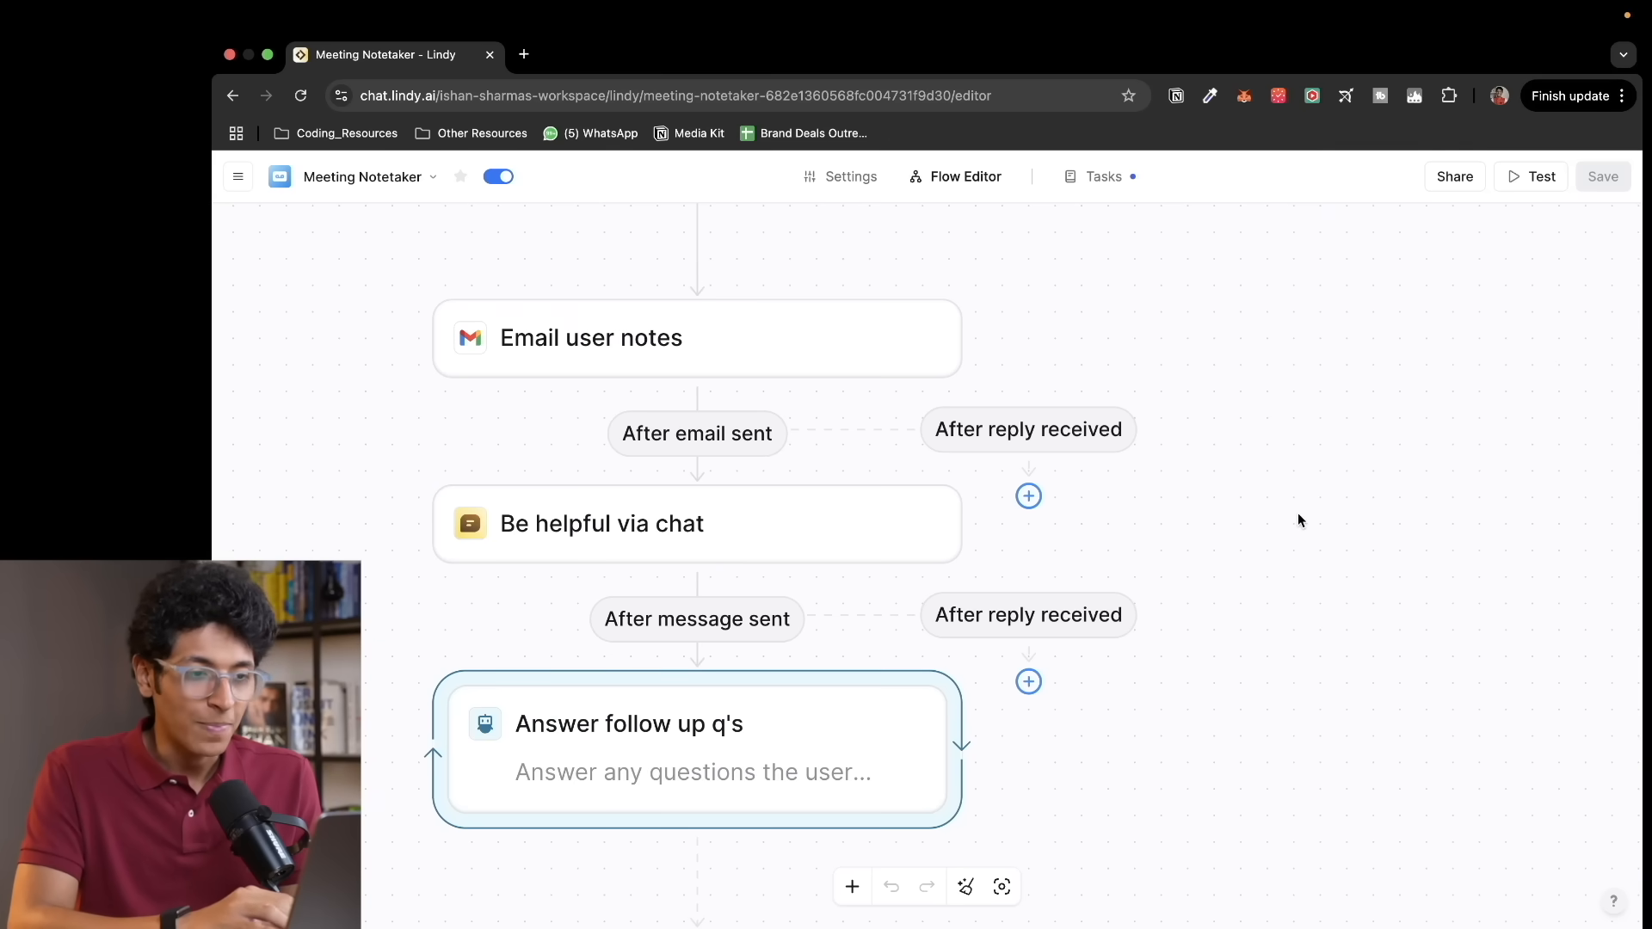
scroll(1297, 516, up, 10)
scroll(1299, 519, down, 3)
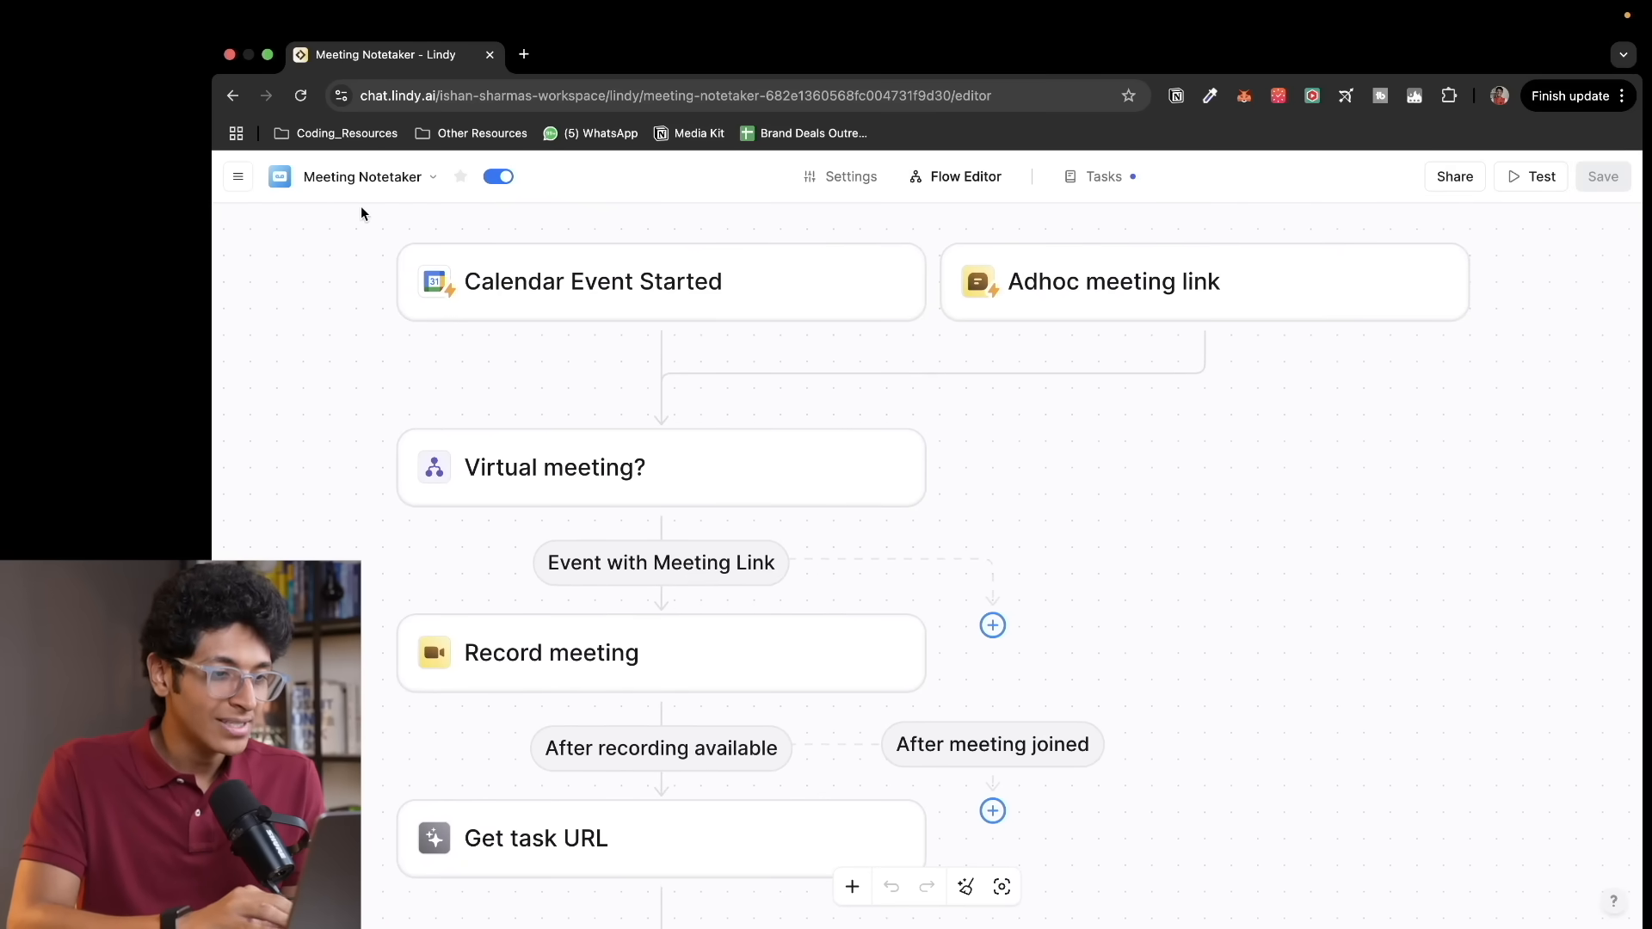
Step: Go to the Lindy home page and show the full list of available templates
click(239, 176)
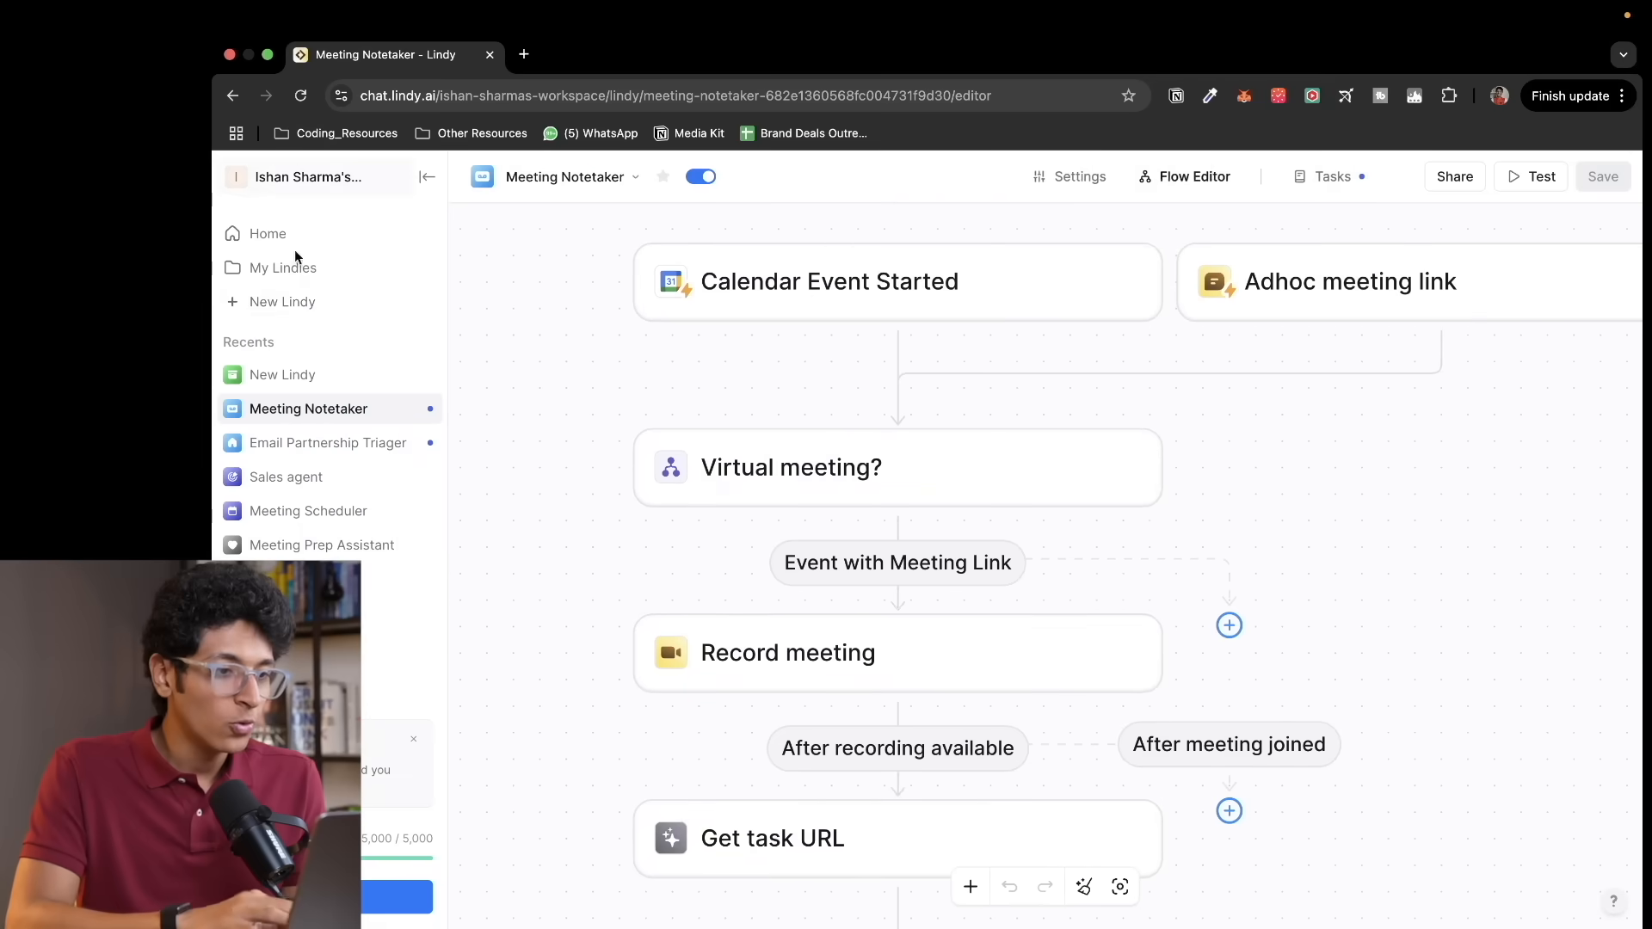
click(329, 249)
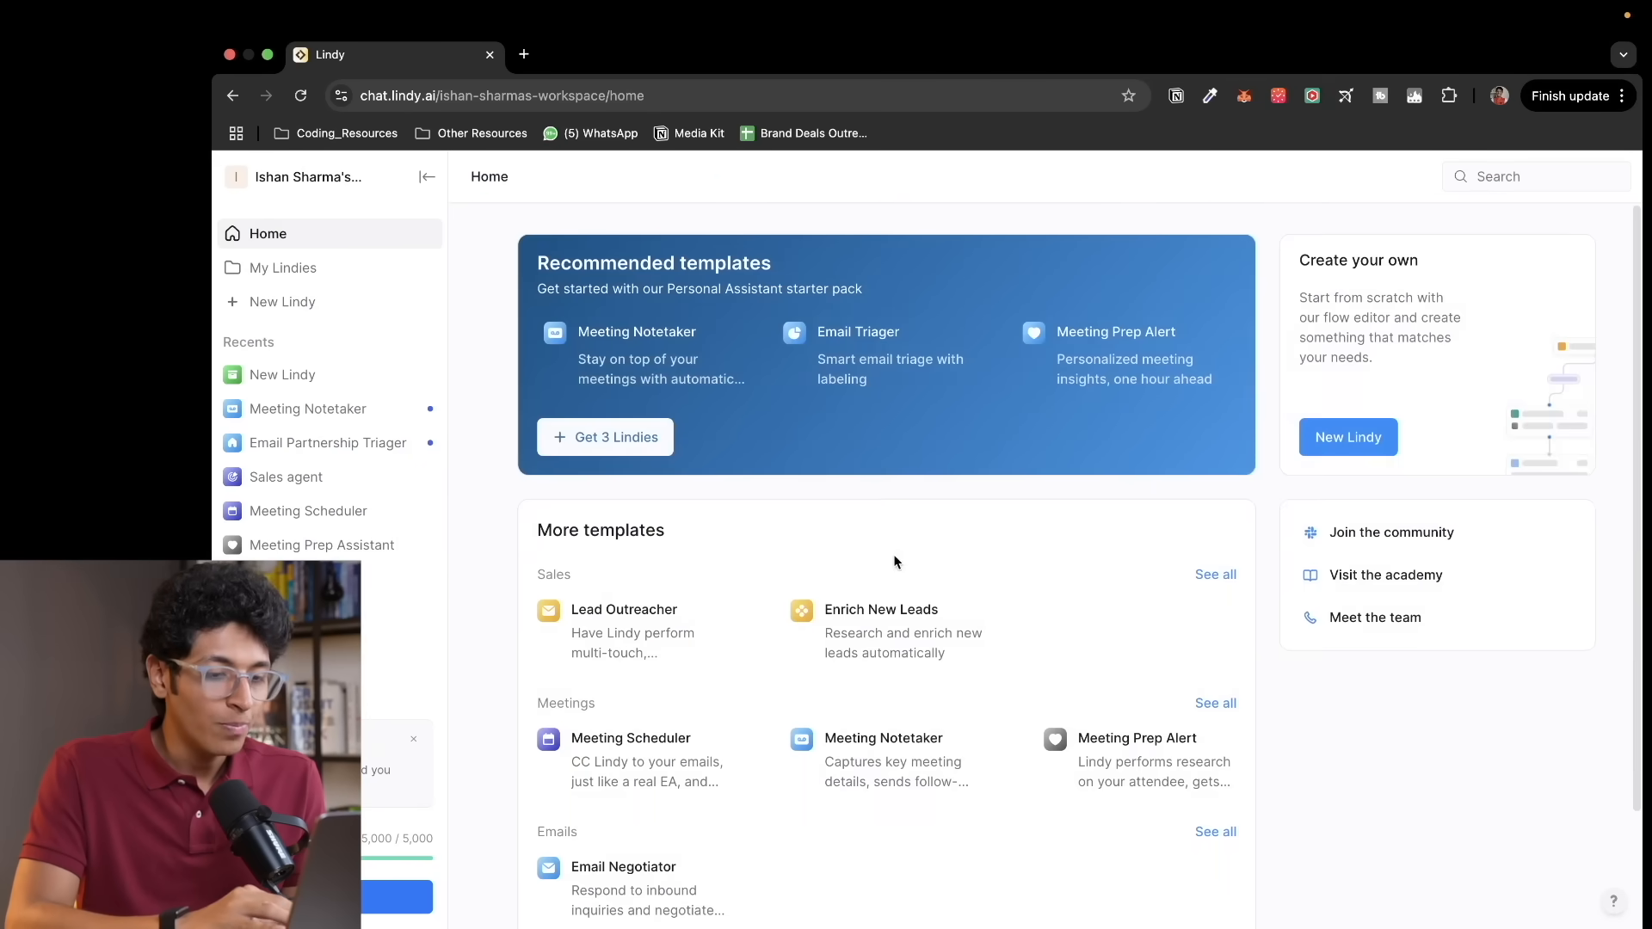
scroll(1250, 580, down, 3)
click(1187, 831)
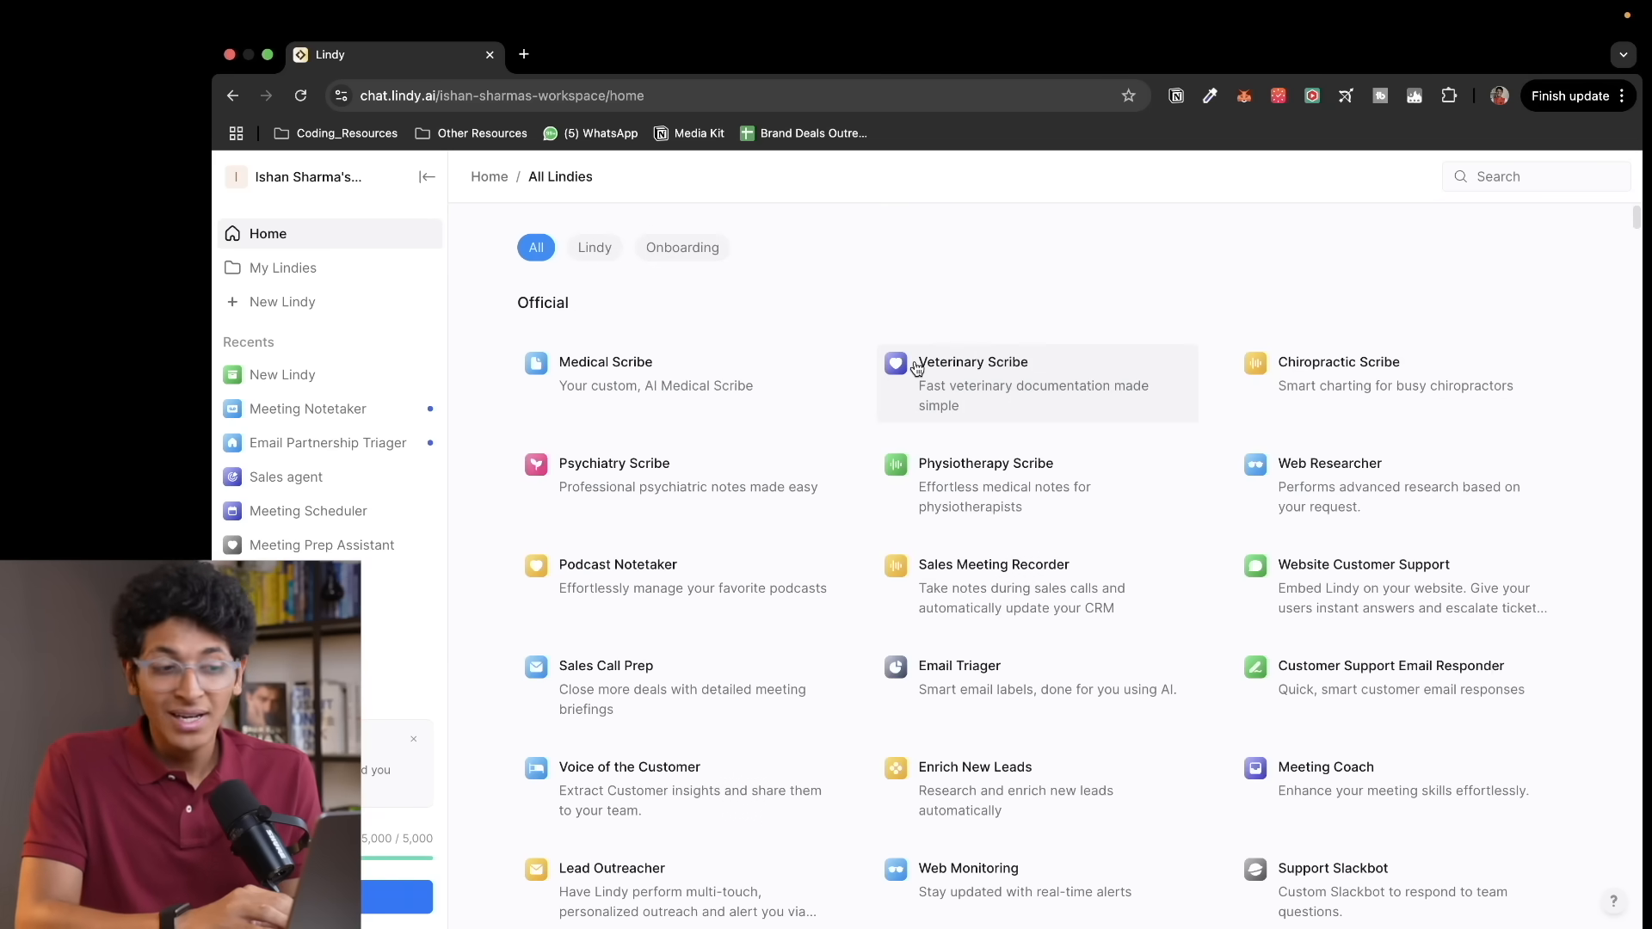
Step: Add the official Web Researcher template to the workspace and complete its onboarding
click(1336, 487)
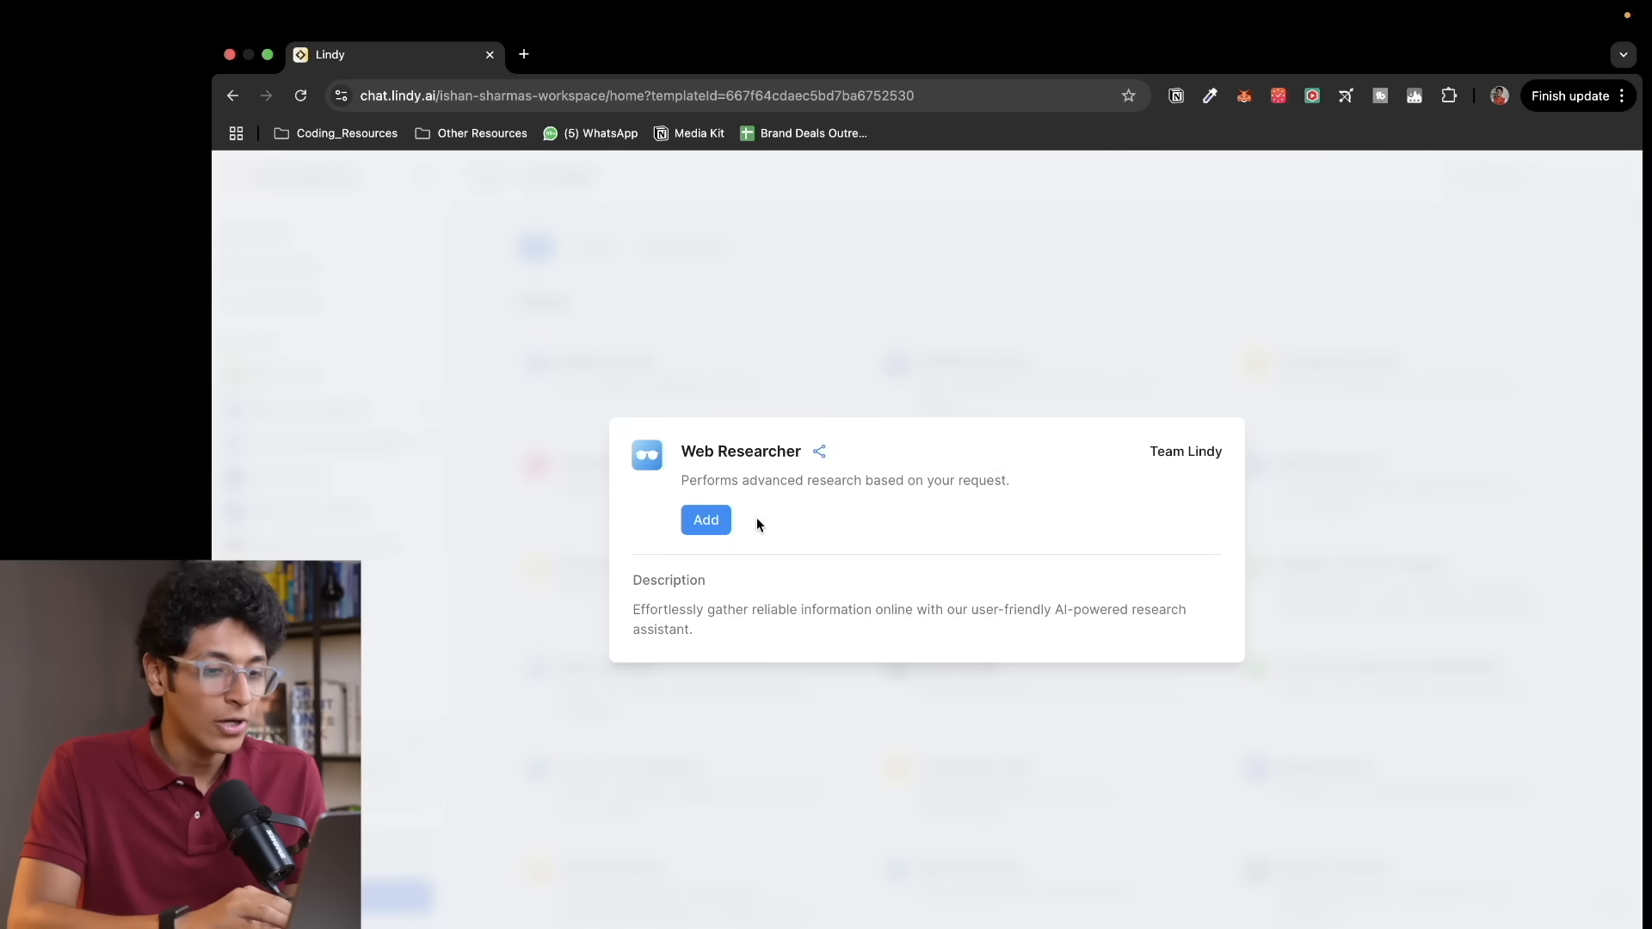
click(702, 520)
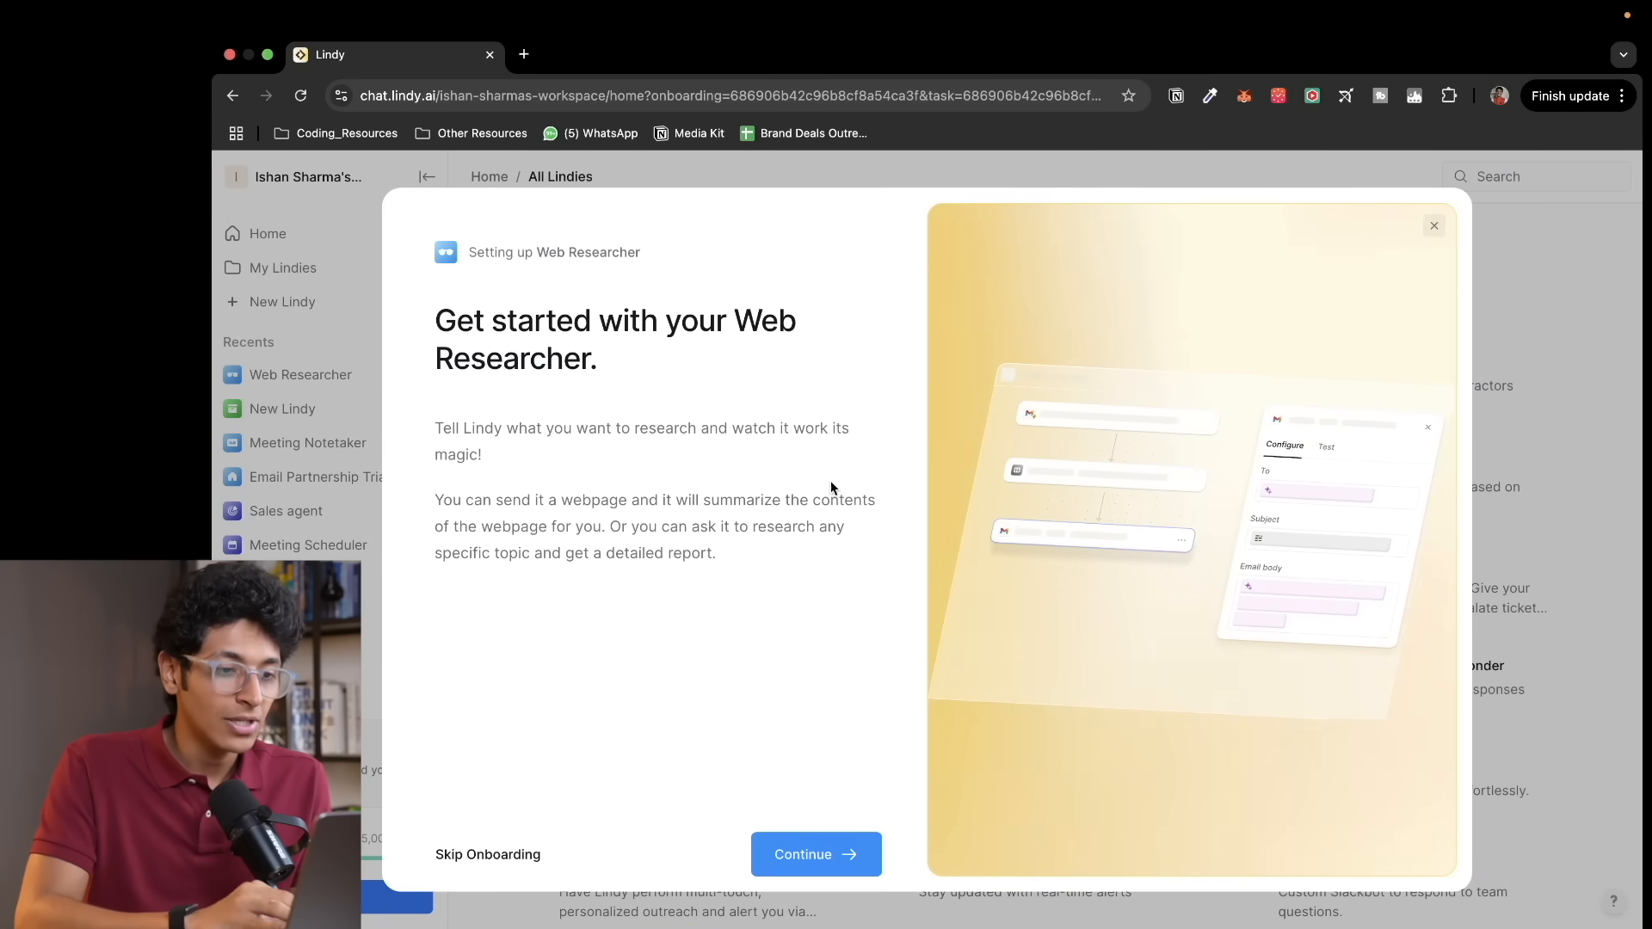
click(826, 852)
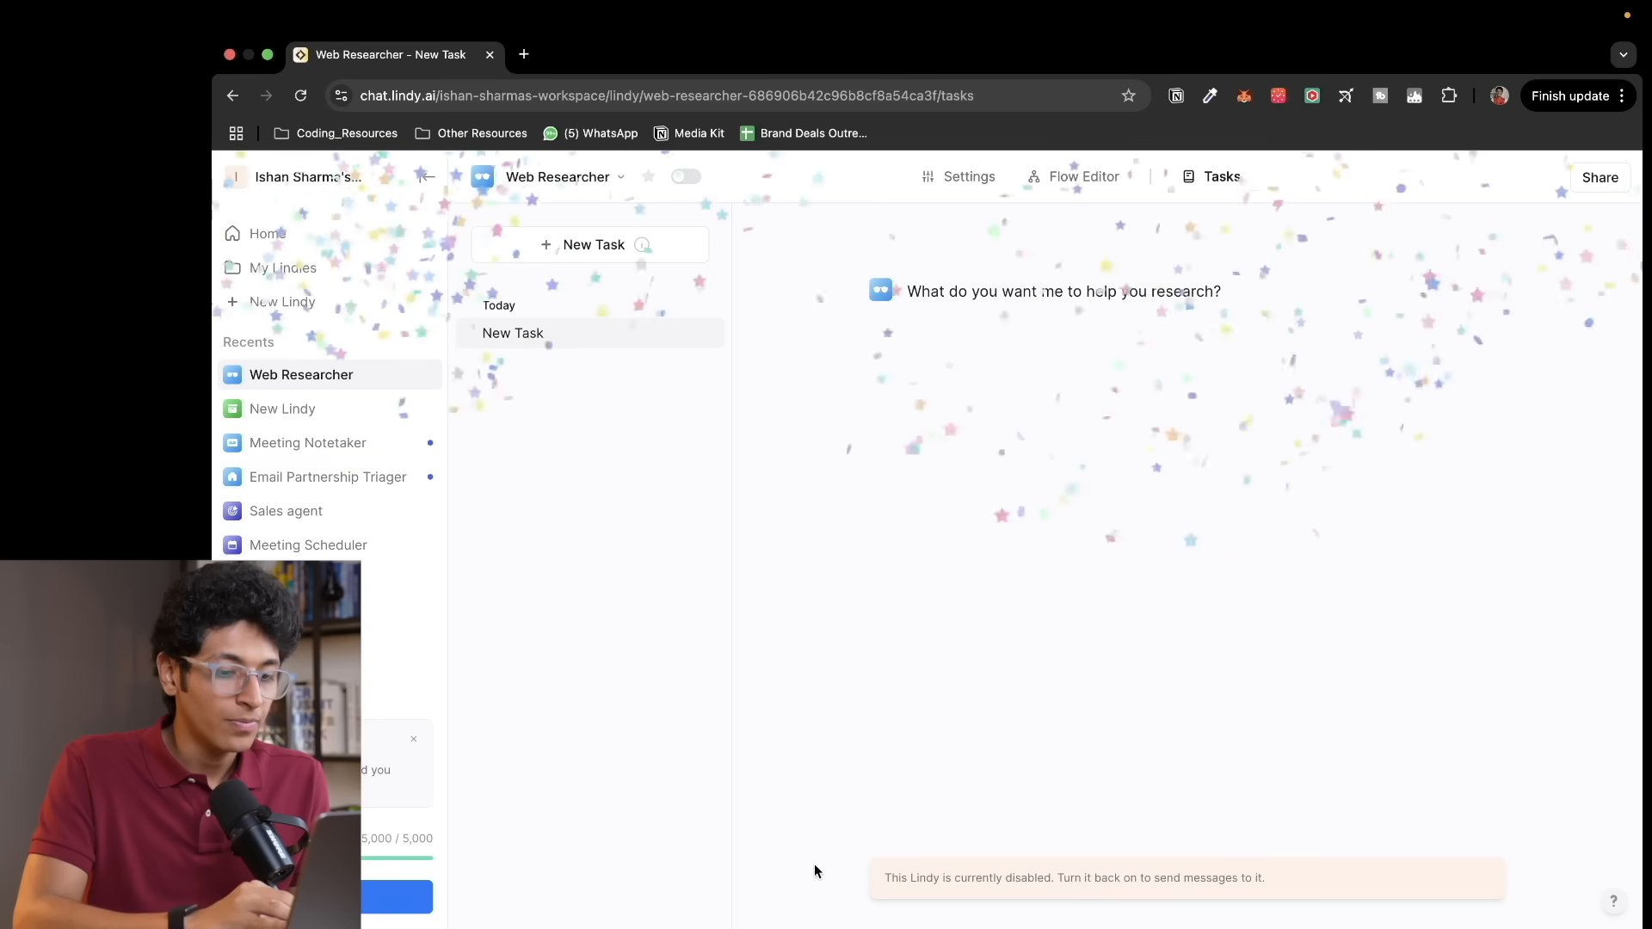
Step: Open the Web Researcher flow and read the Perform research agent's prompt instructions for visiting and summarizing a website URL
click(1083, 177)
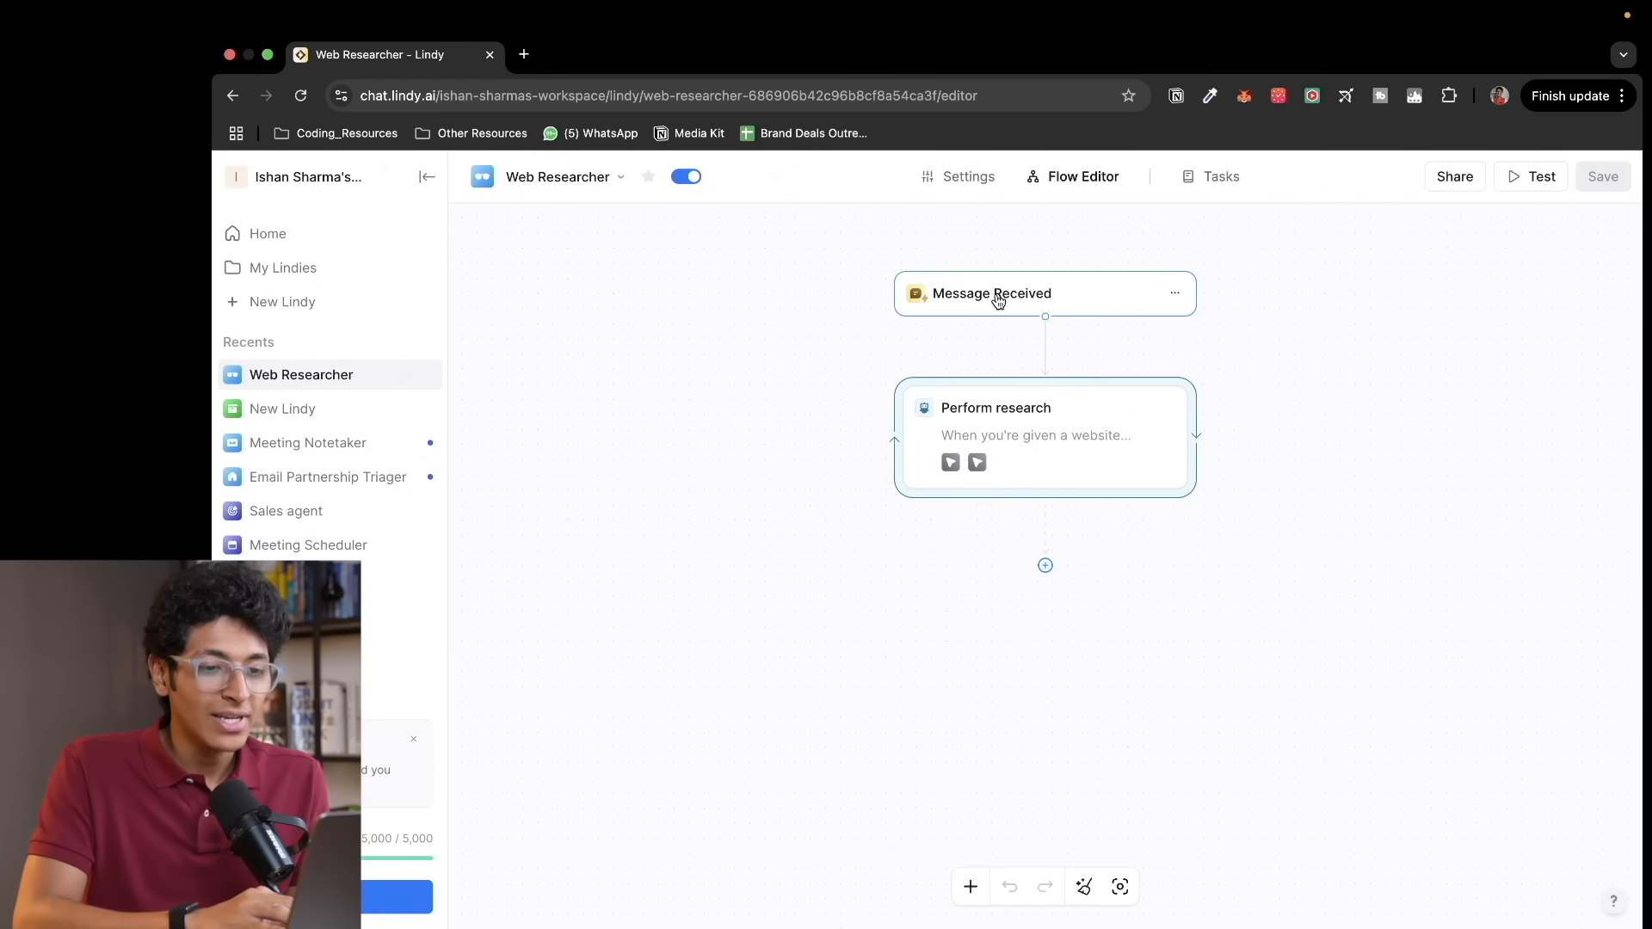
click(1083, 435)
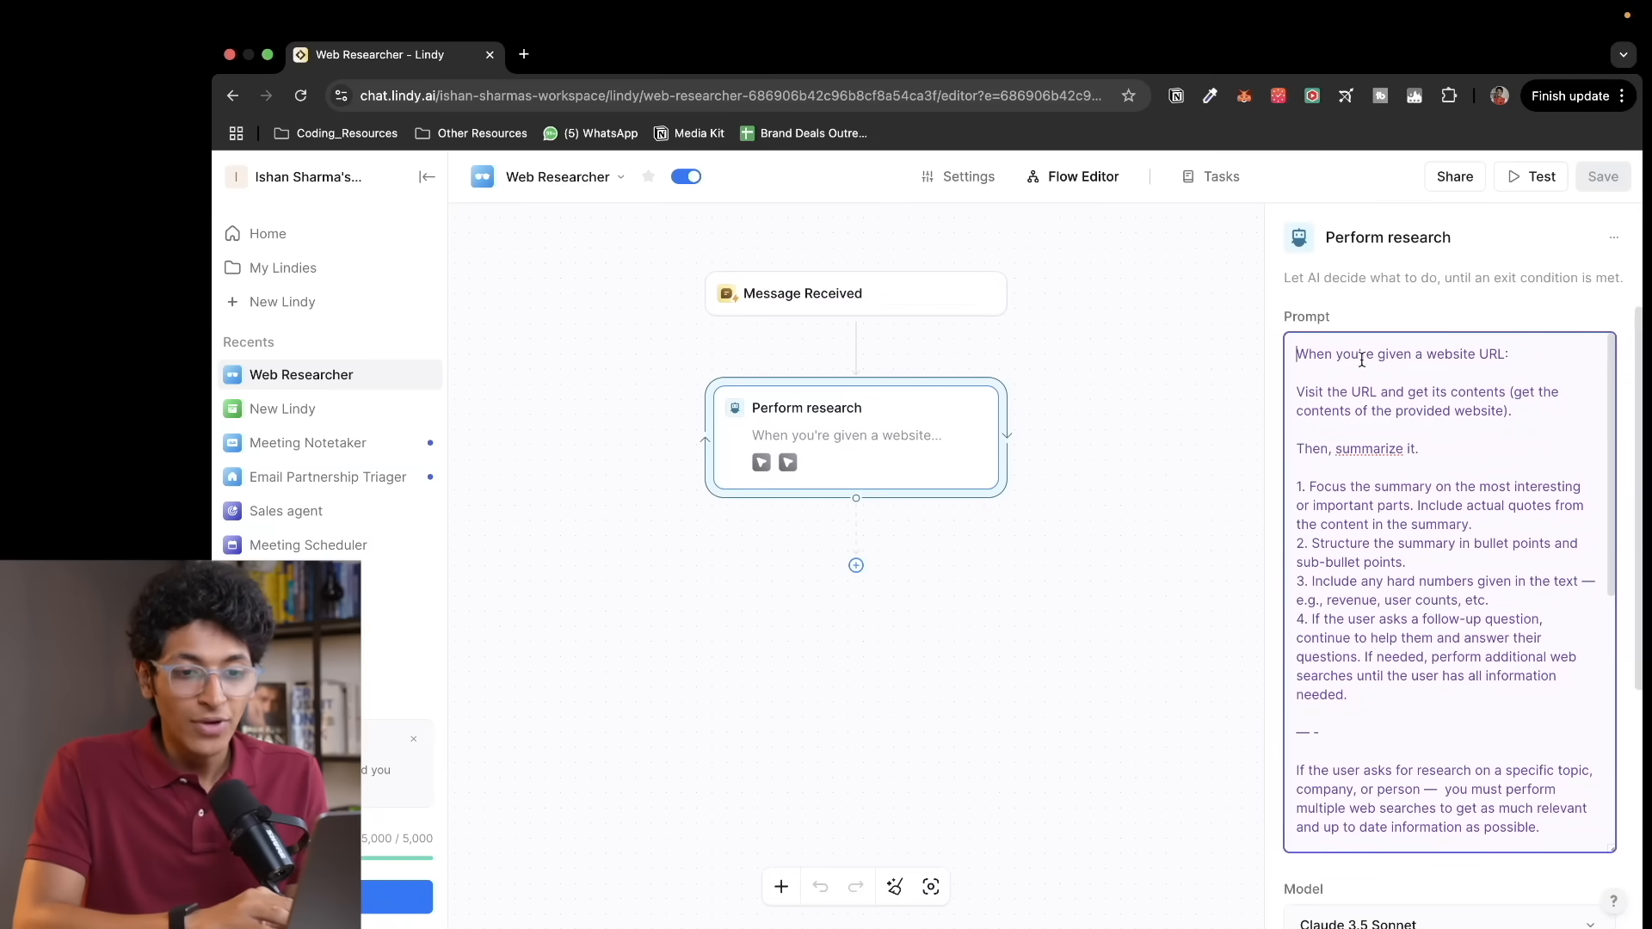
drag(1358, 356, 1514, 356)
click(1476, 389)
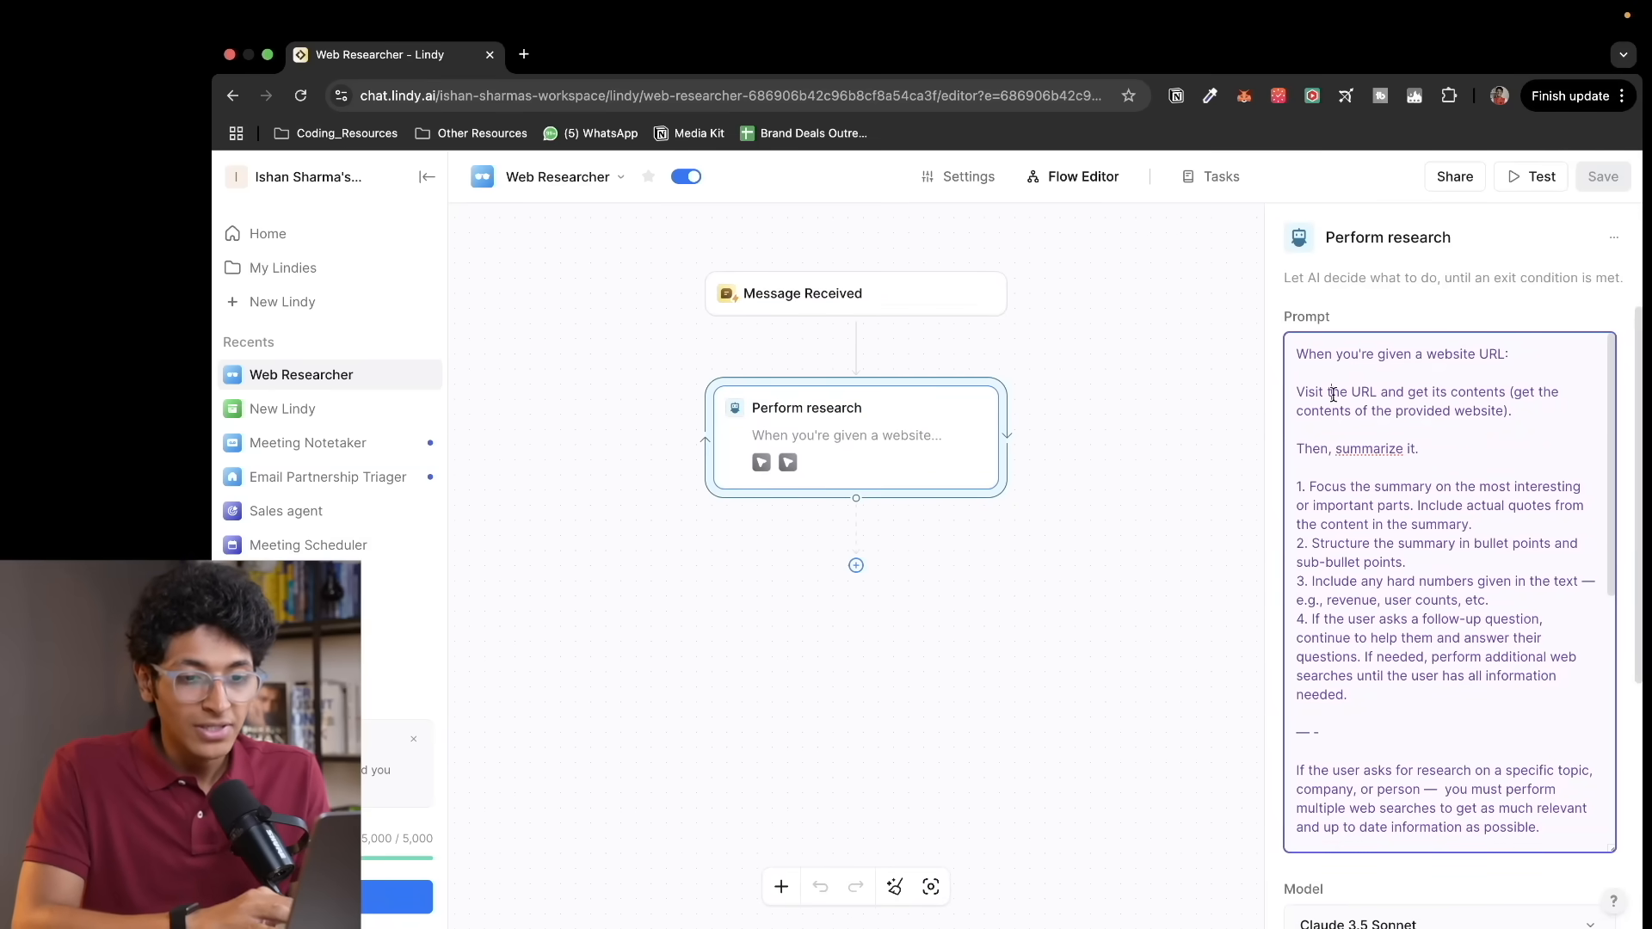
drag(1333, 394, 1541, 395)
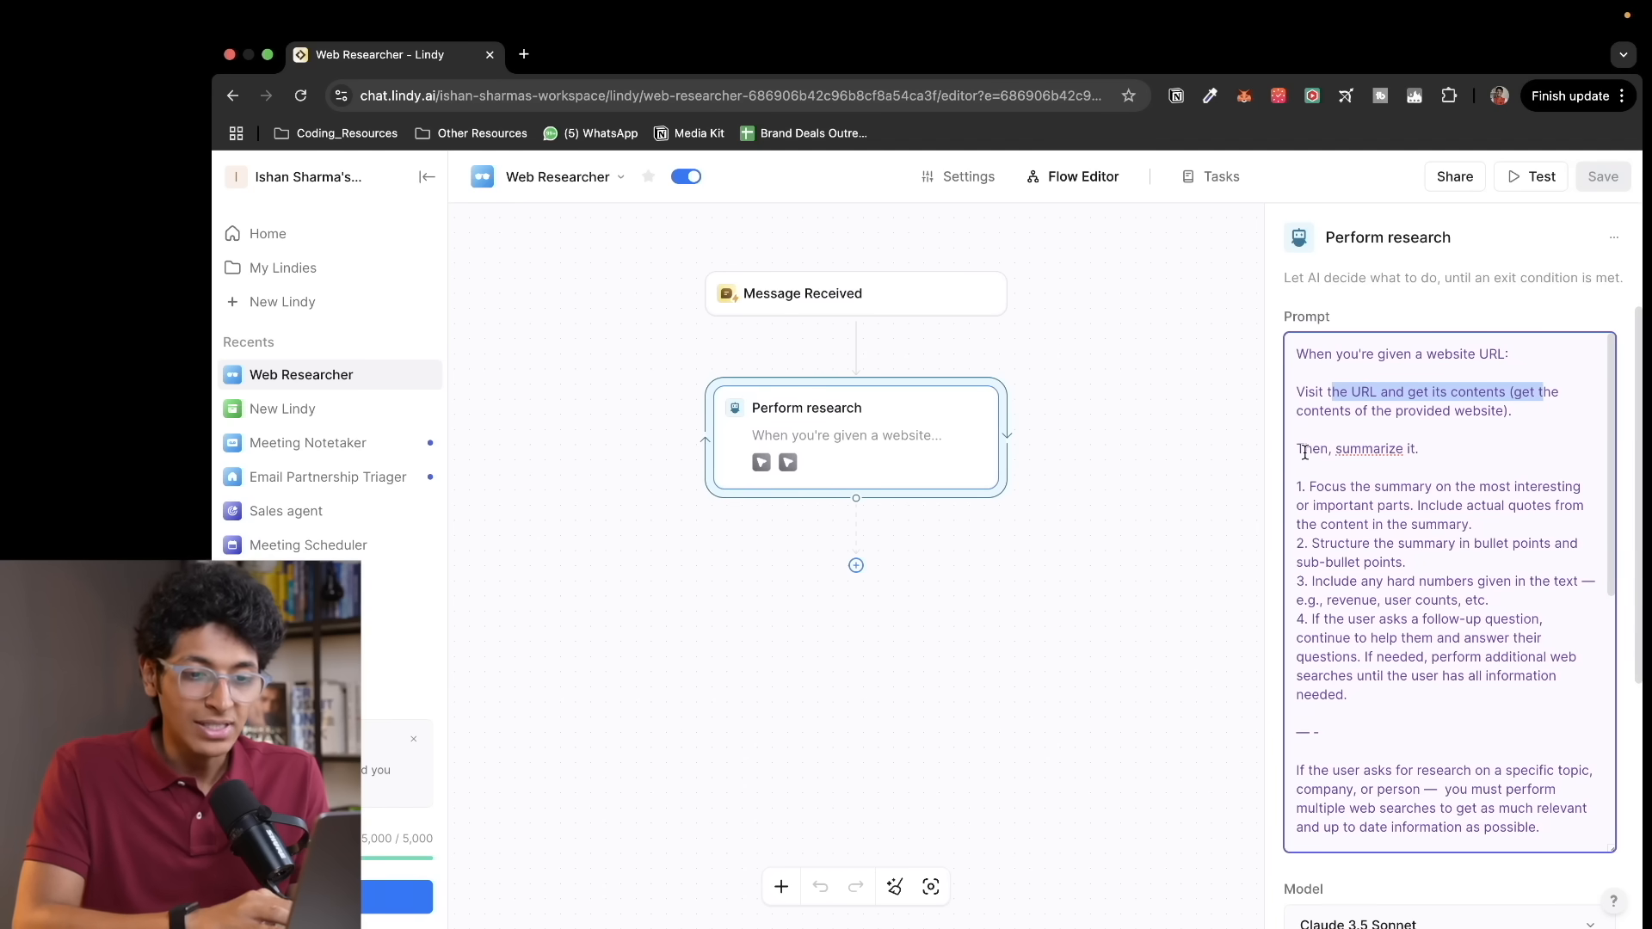
drag(1305, 450, 1423, 450)
drag(1342, 489, 1530, 487)
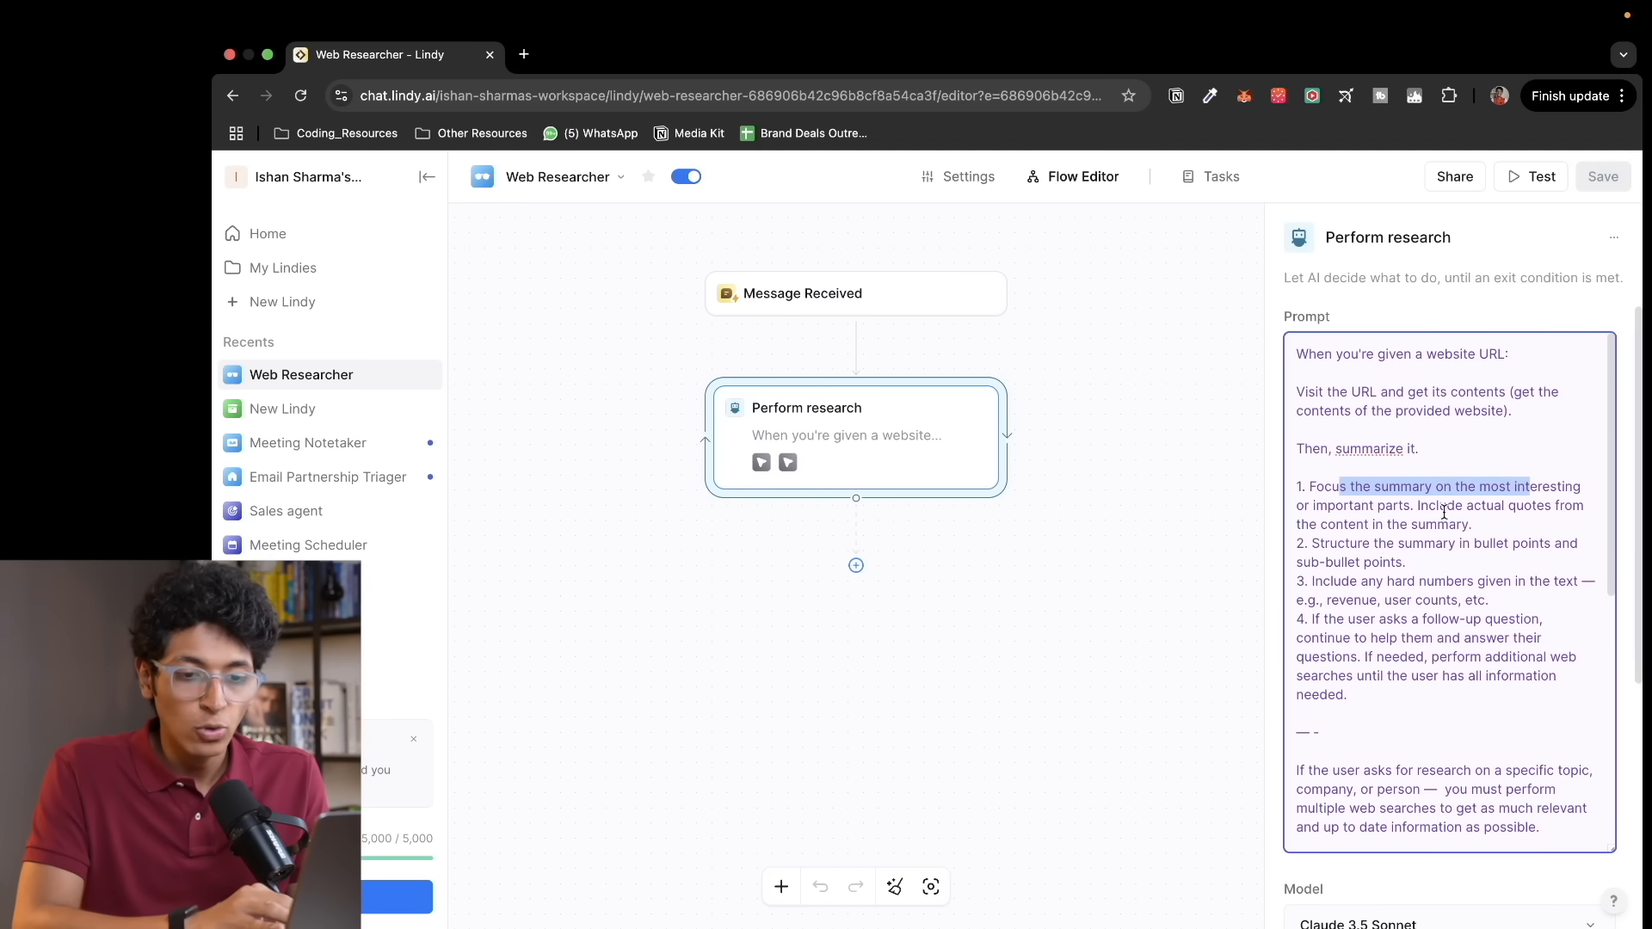
drag(1343, 511, 1564, 510)
click(1473, 543)
Step: Review the rest of the Perform research prompt and the agent's model, confirmation and skills settings
scroll(1473, 543, down, 3)
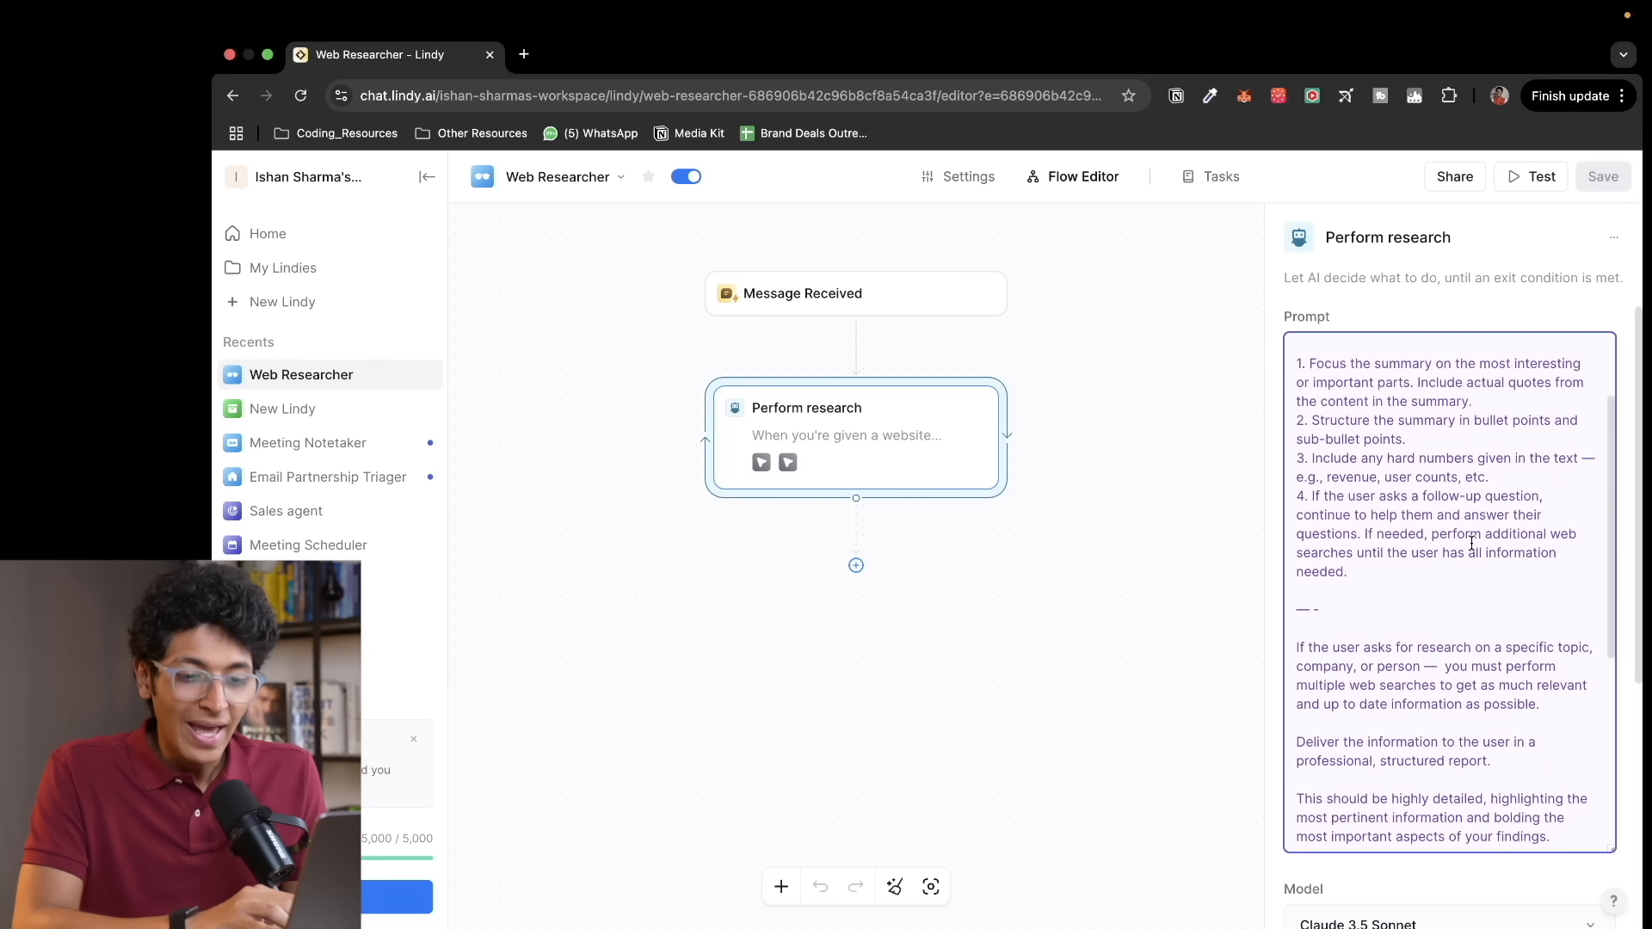
scroll(1473, 543, down, 10)
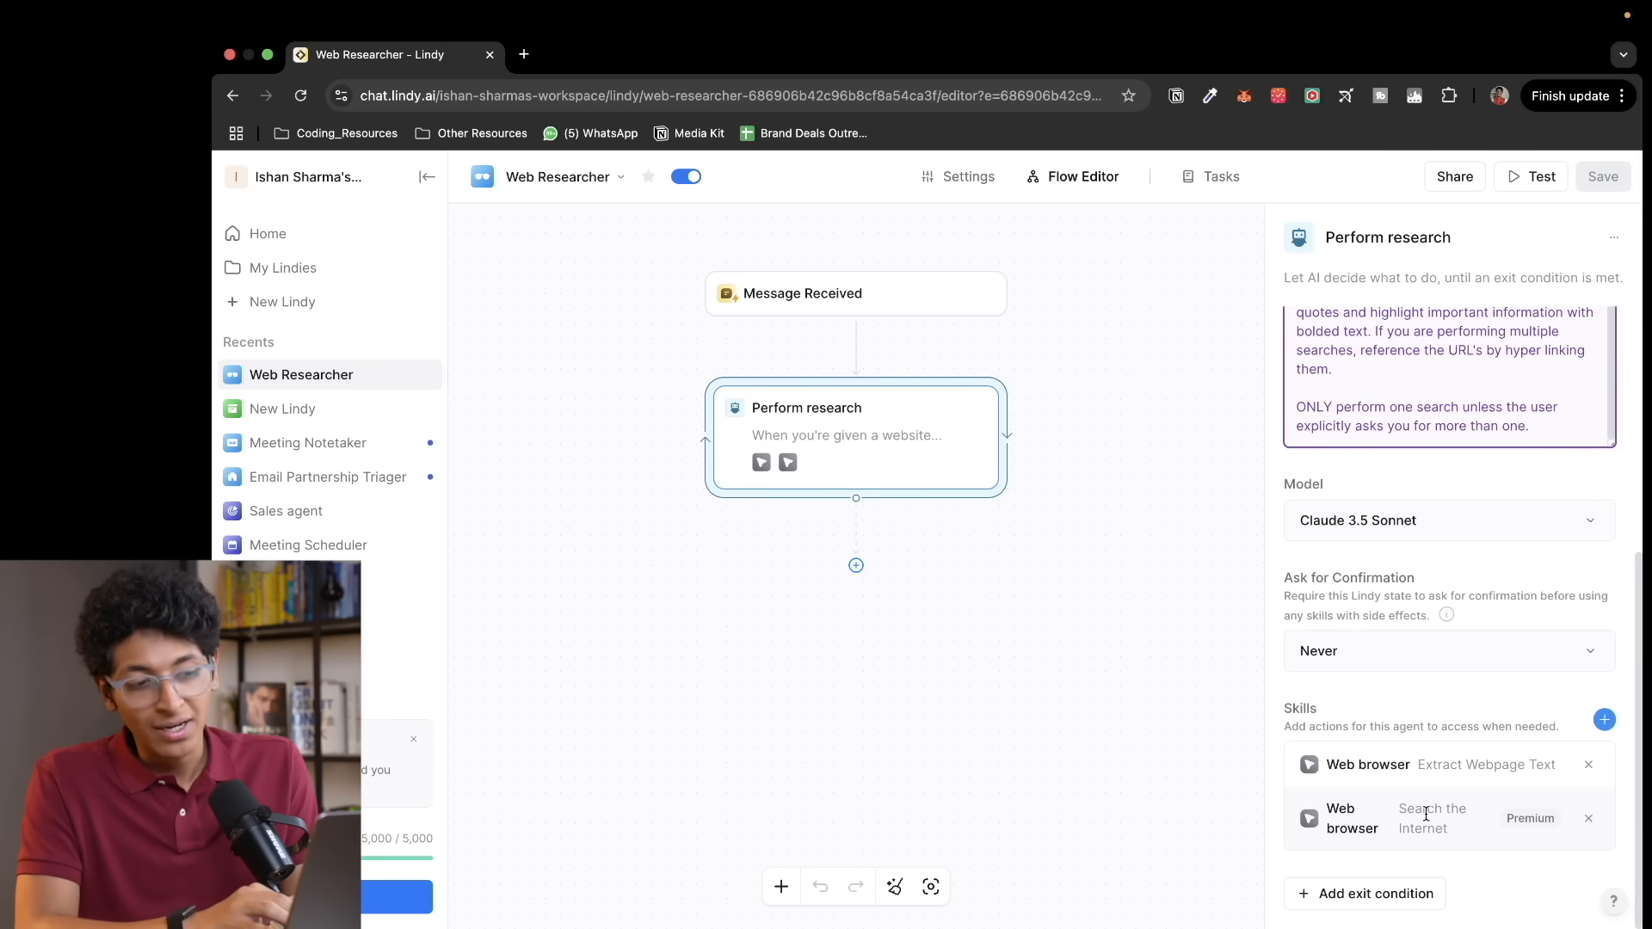
scroll(1465, 690, up, 10)
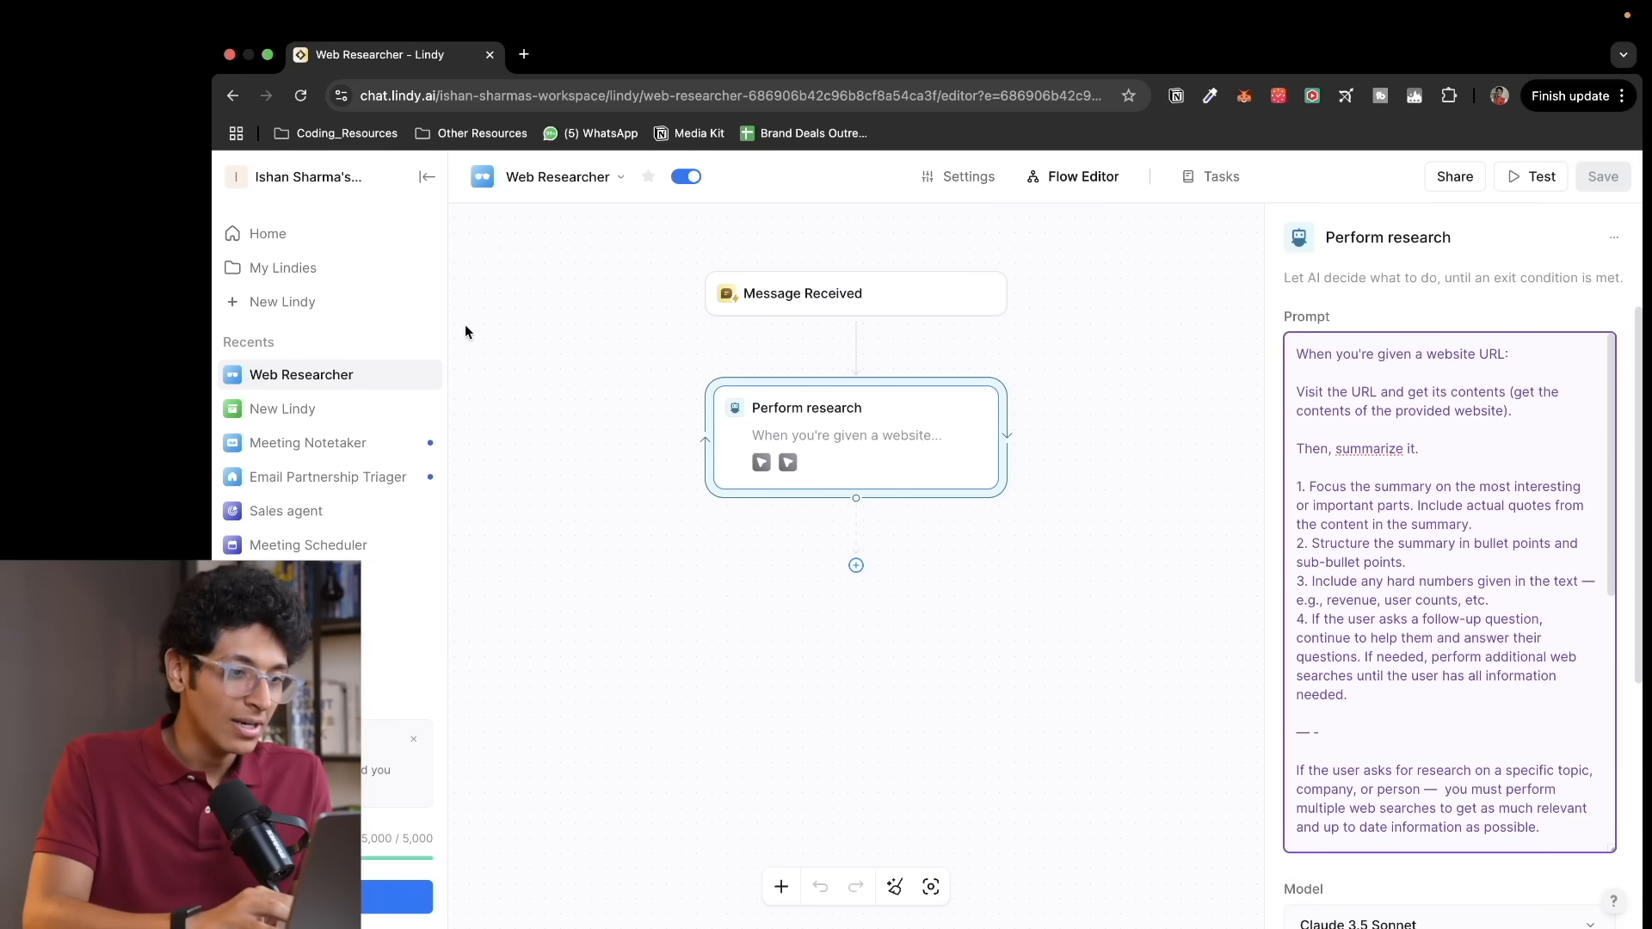
Step: Look through the Meeting Scheduler flow from the Email Received trigger through both scheduling branches to Delete event and back
click(363, 547)
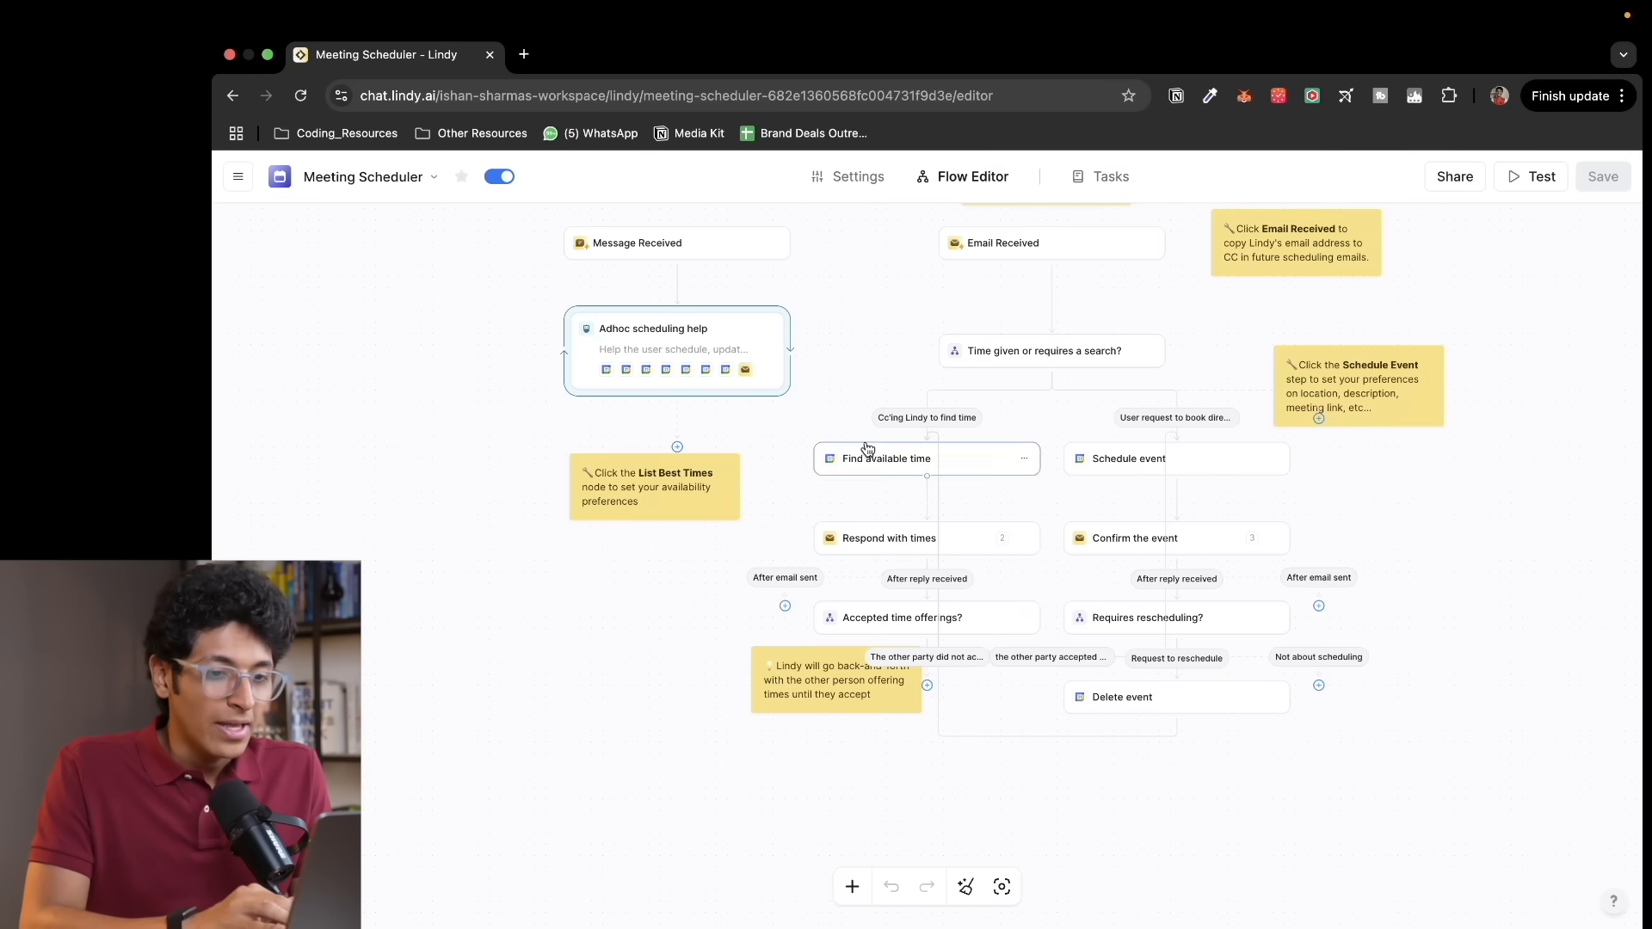
scroll(984, 428, down, 3)
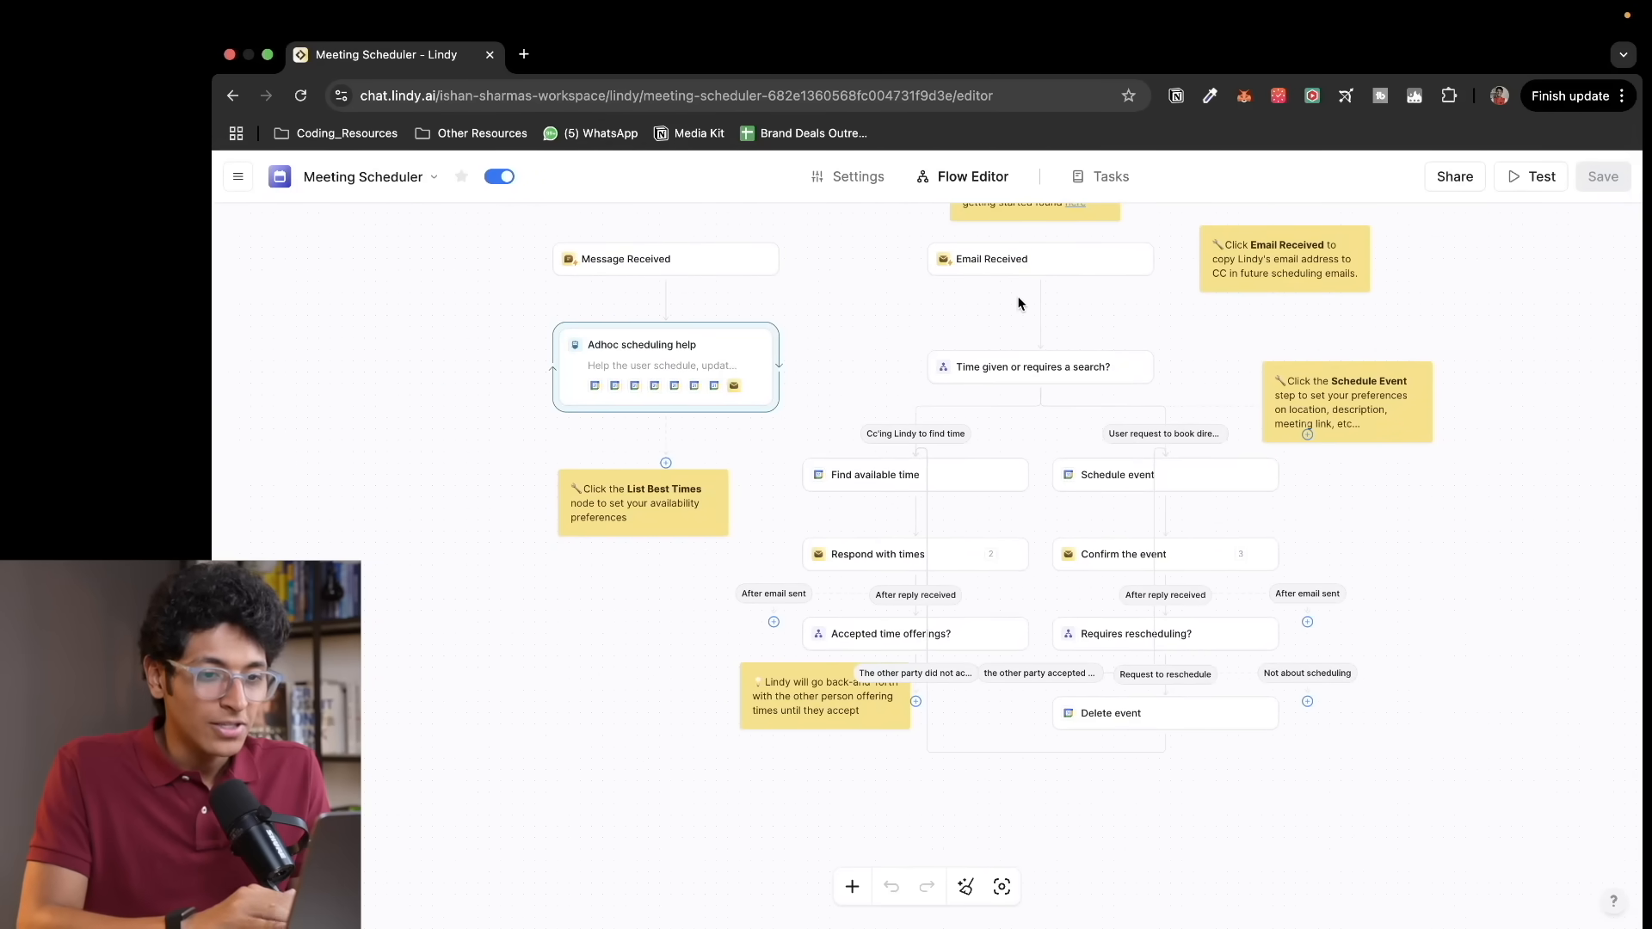
scroll(1018, 303, up, 5)
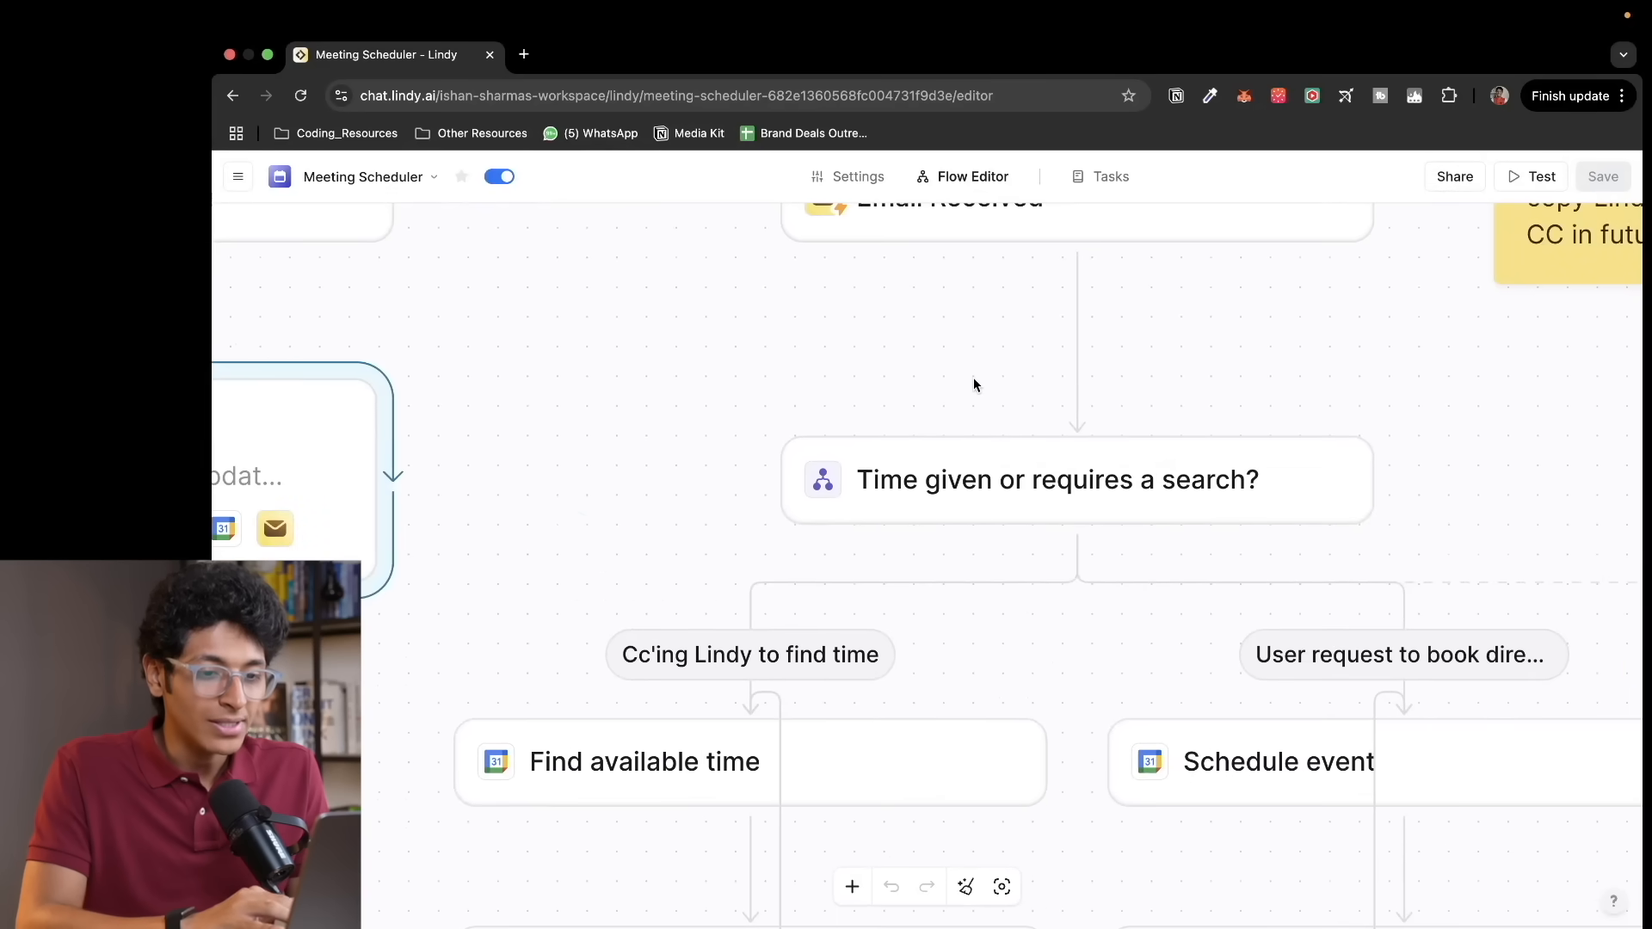
scroll(966, 353, down, 3)
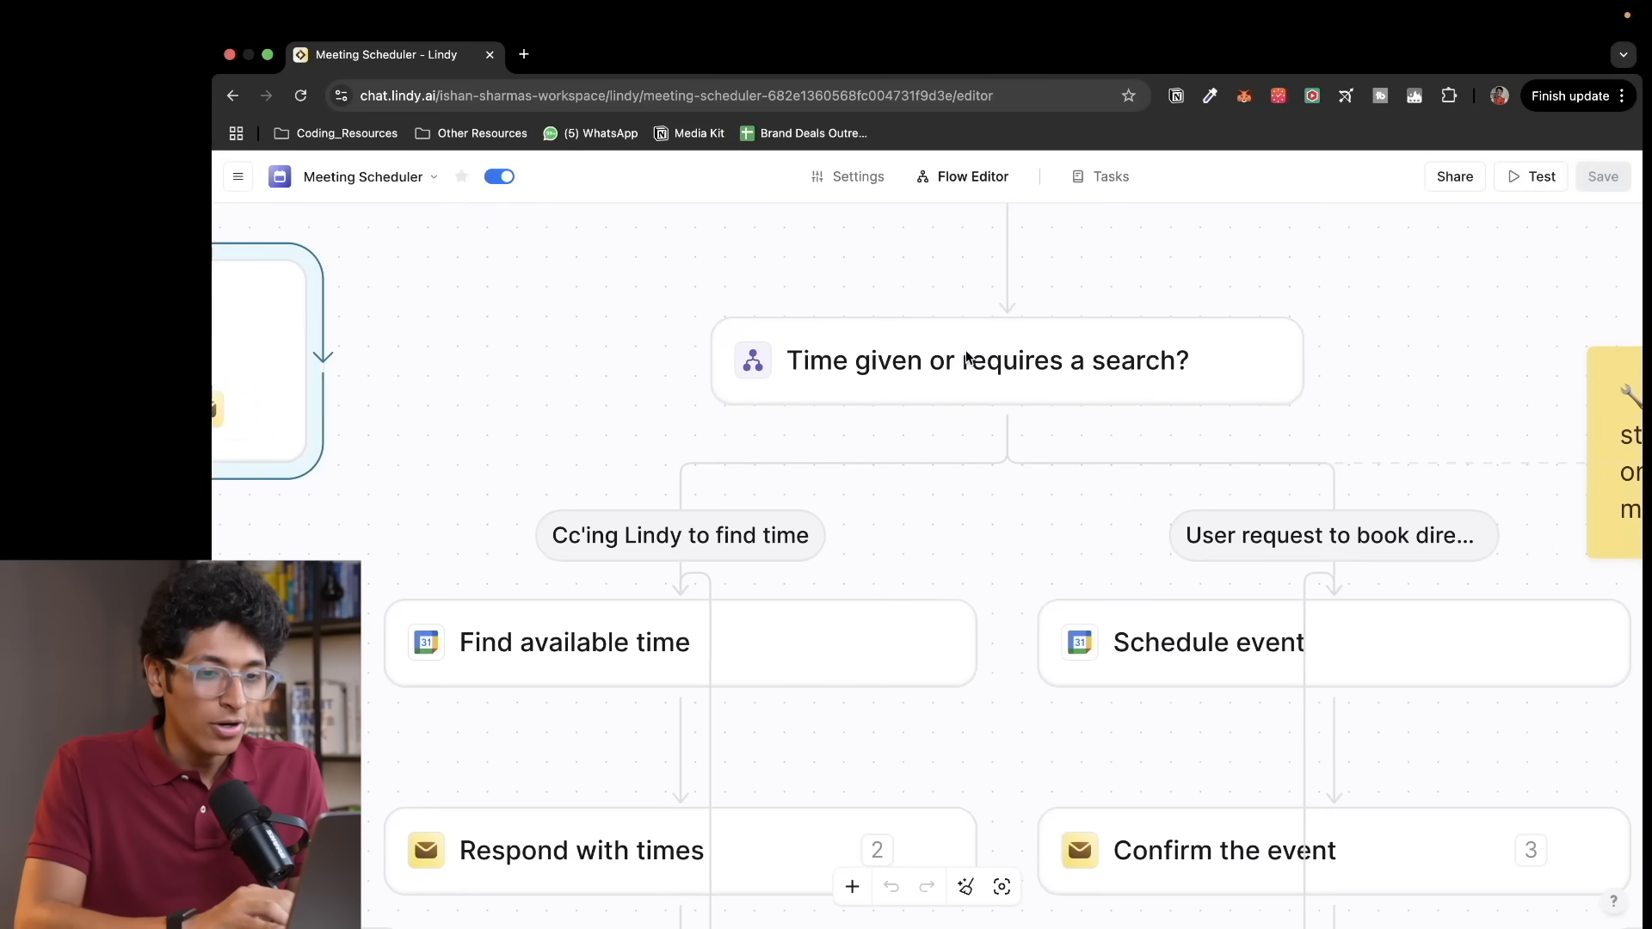
scroll(965, 350, down, 2)
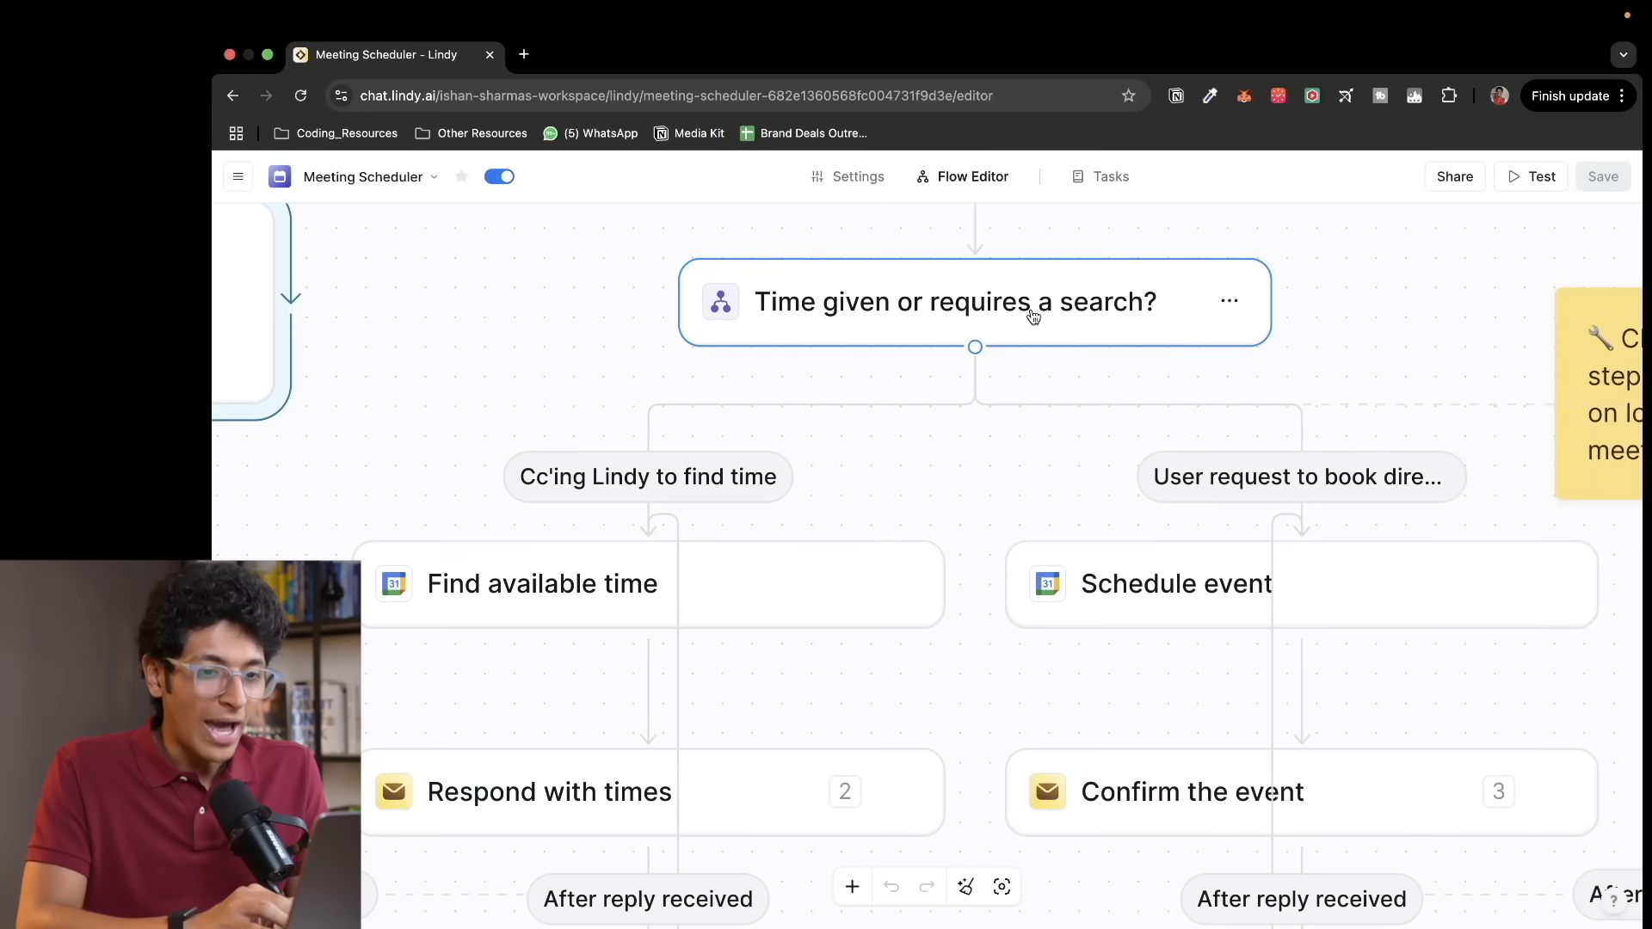
scroll(986, 447, down, 3)
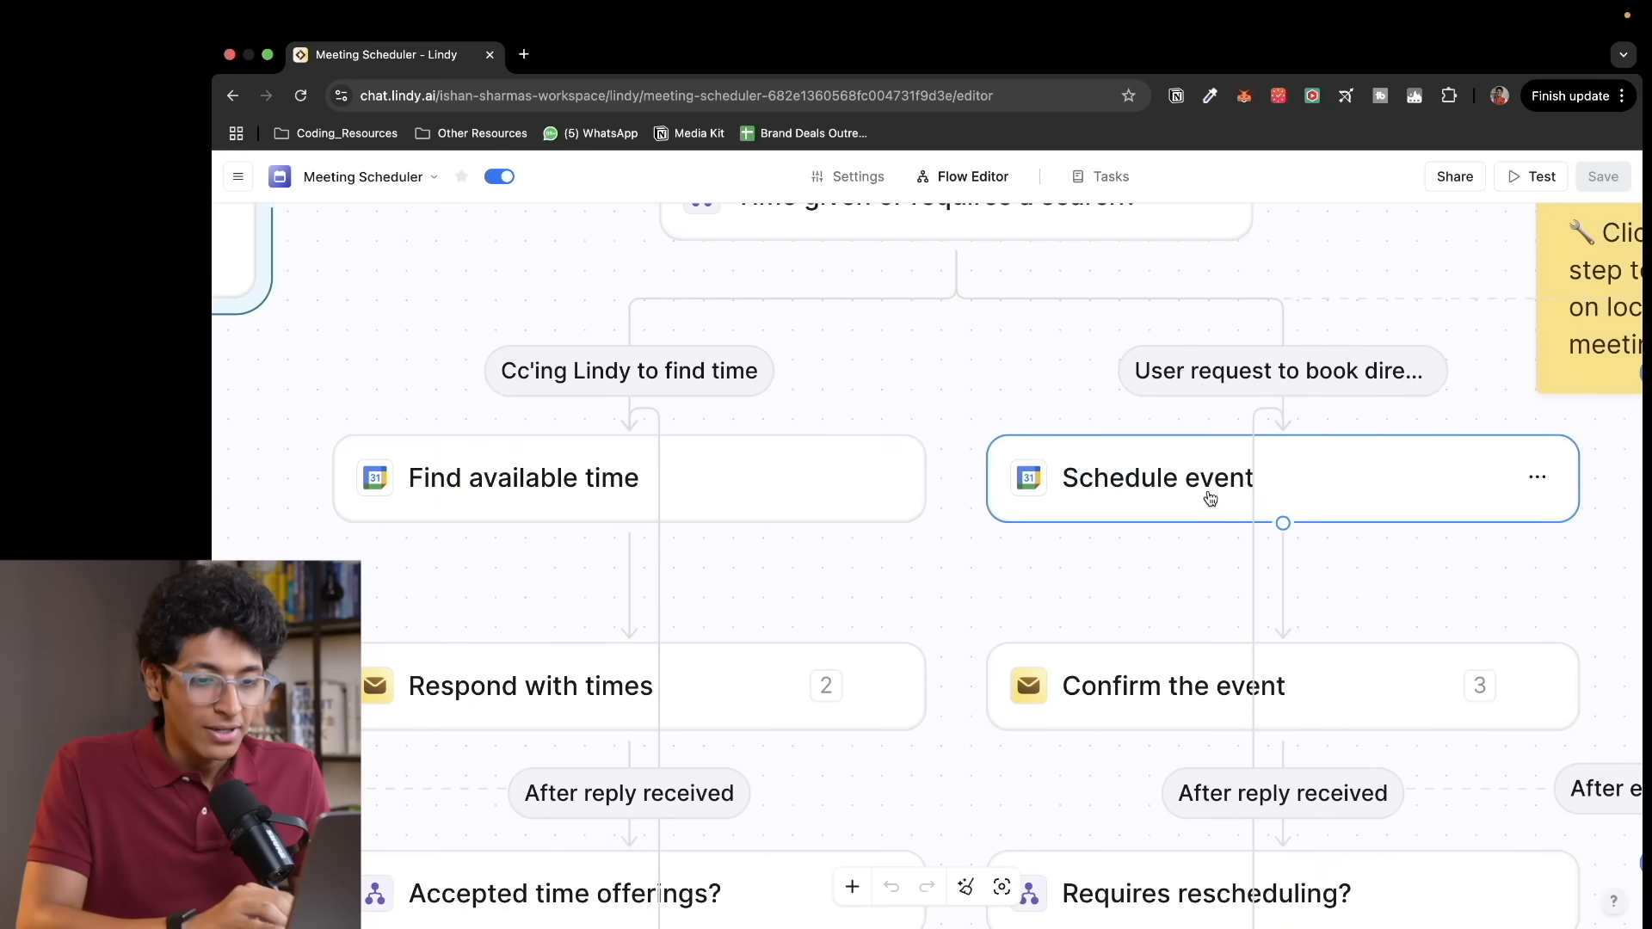
scroll(1205, 490, down, 4)
scroll(1166, 522, down, 5)
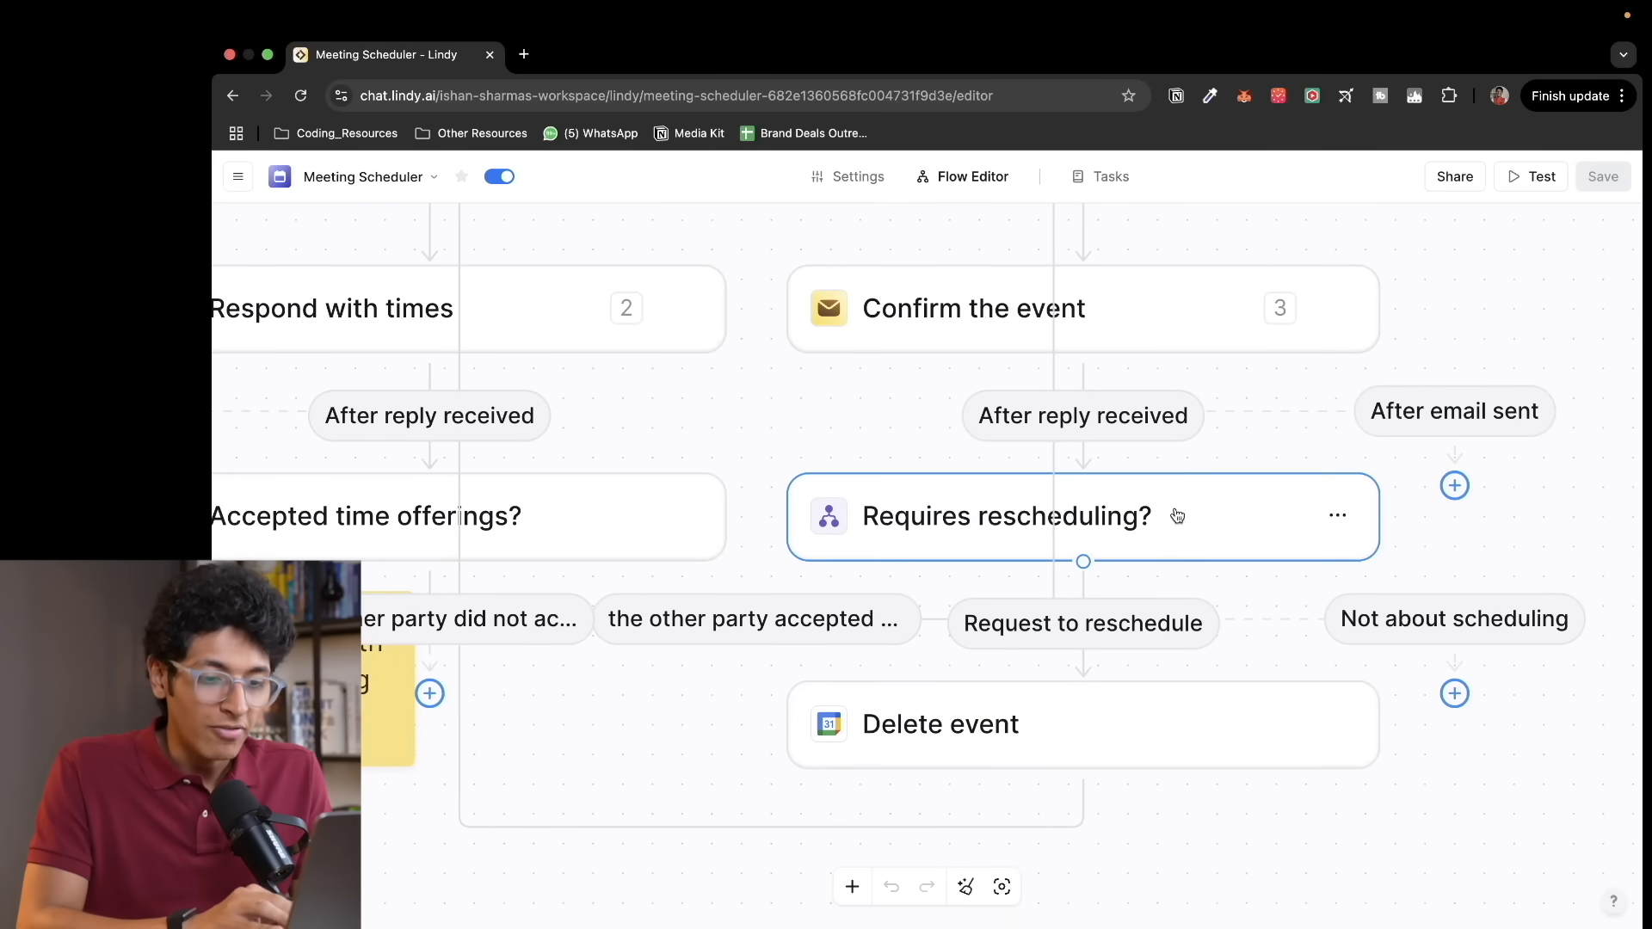
scroll(957, 488, left, 4)
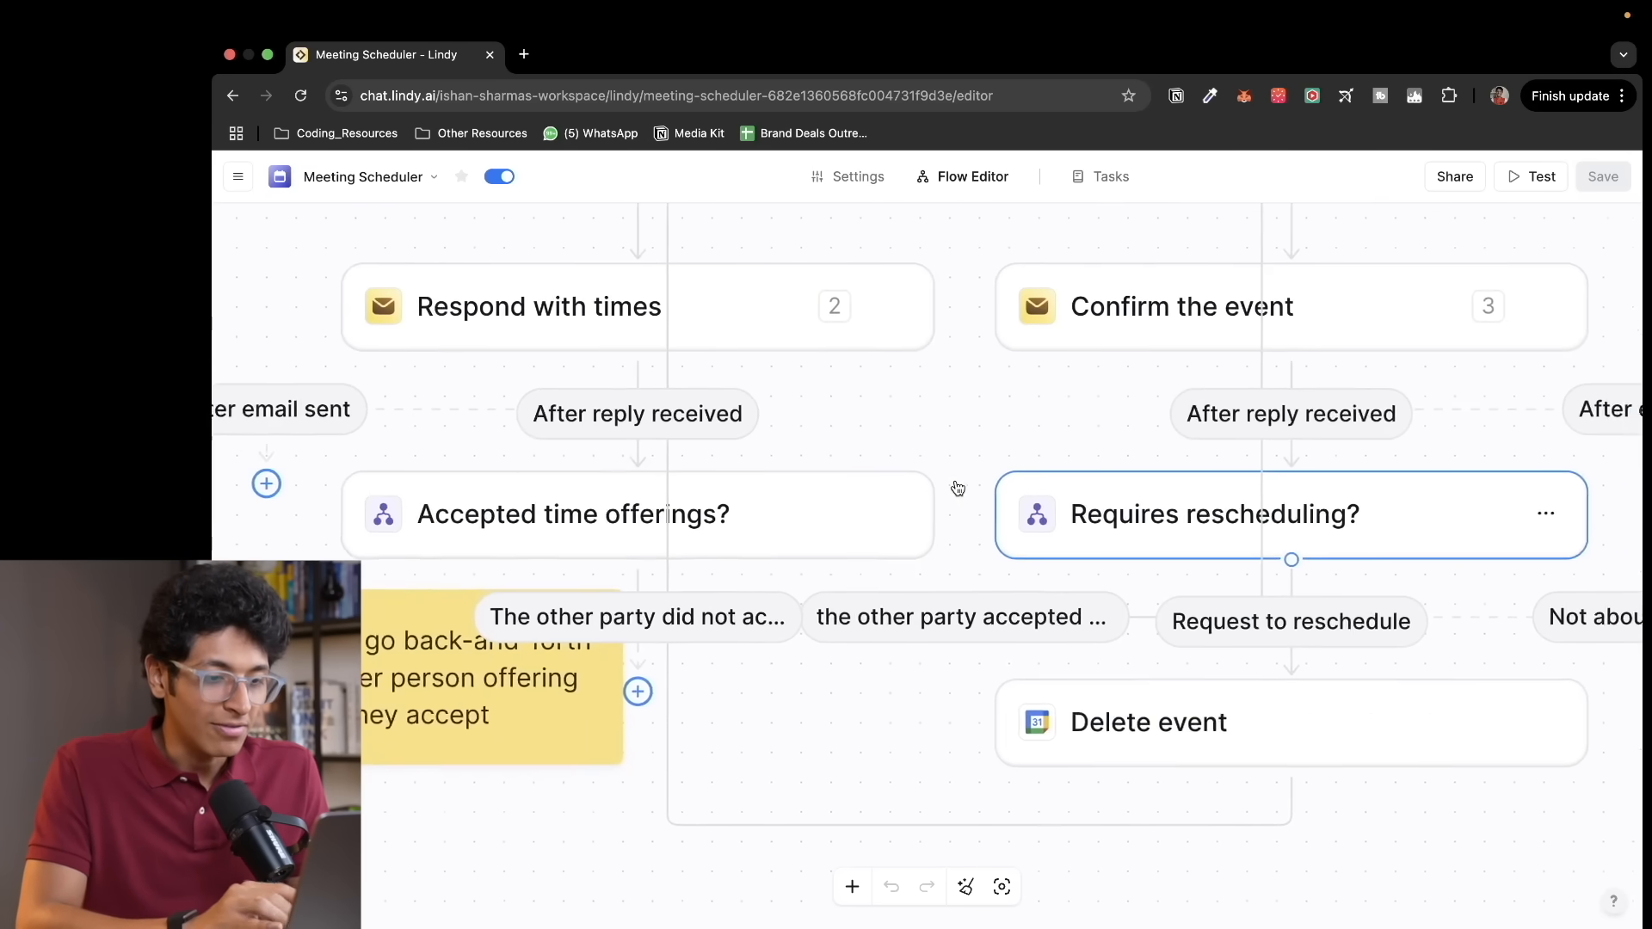
scroll(958, 488, down, 6)
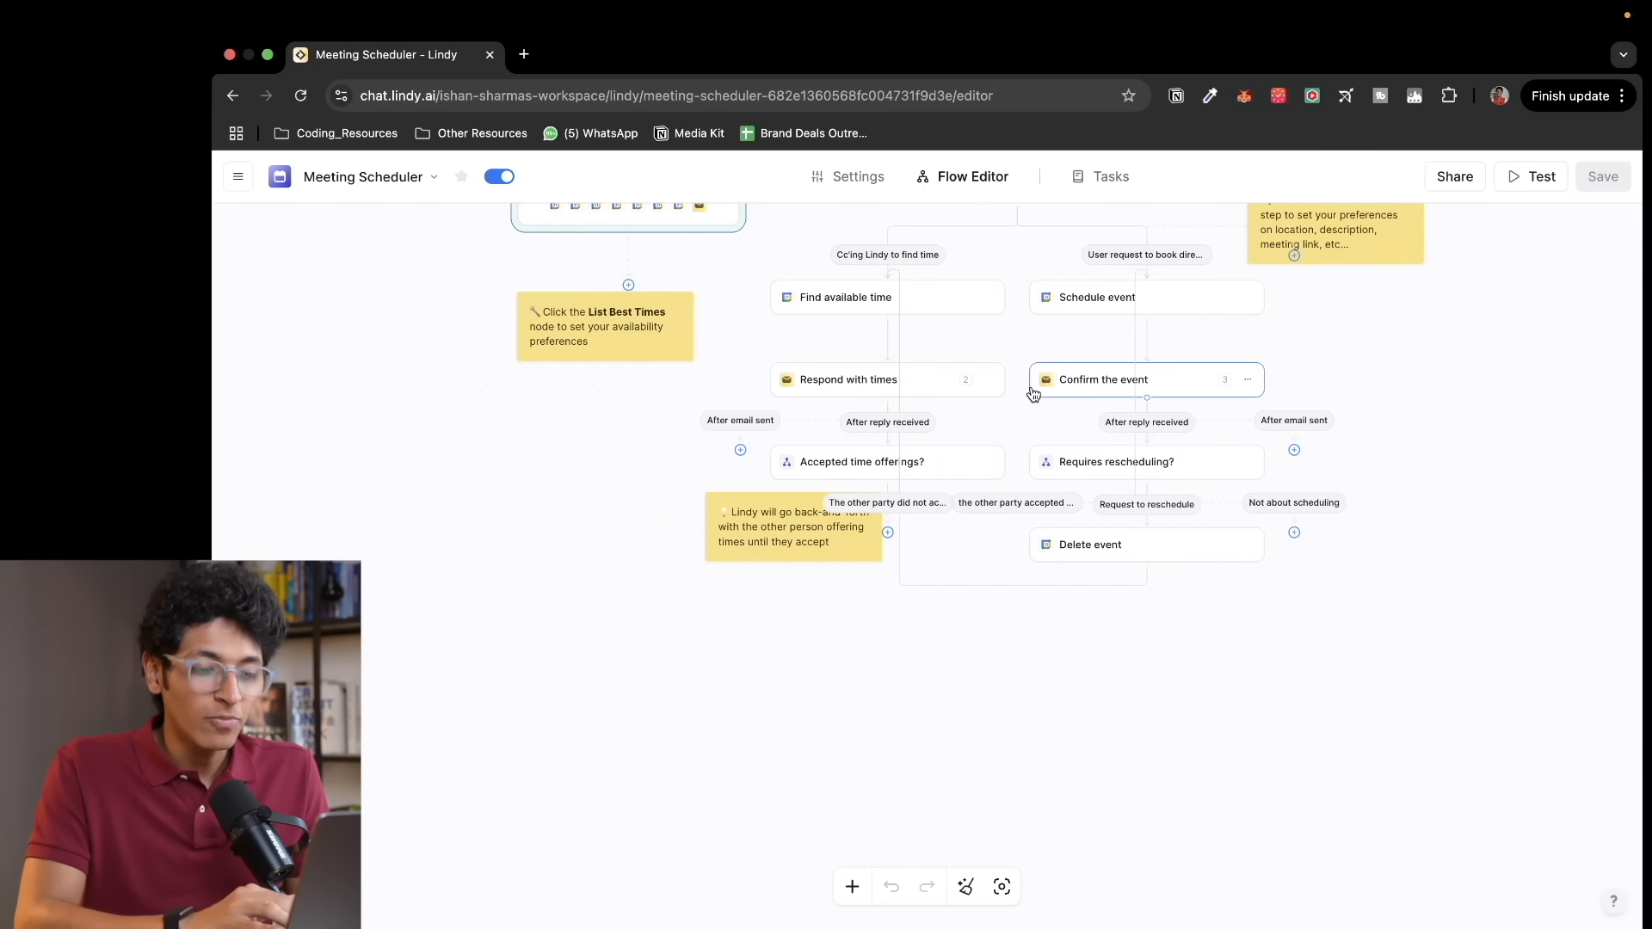
scroll(1034, 393, up, 5)
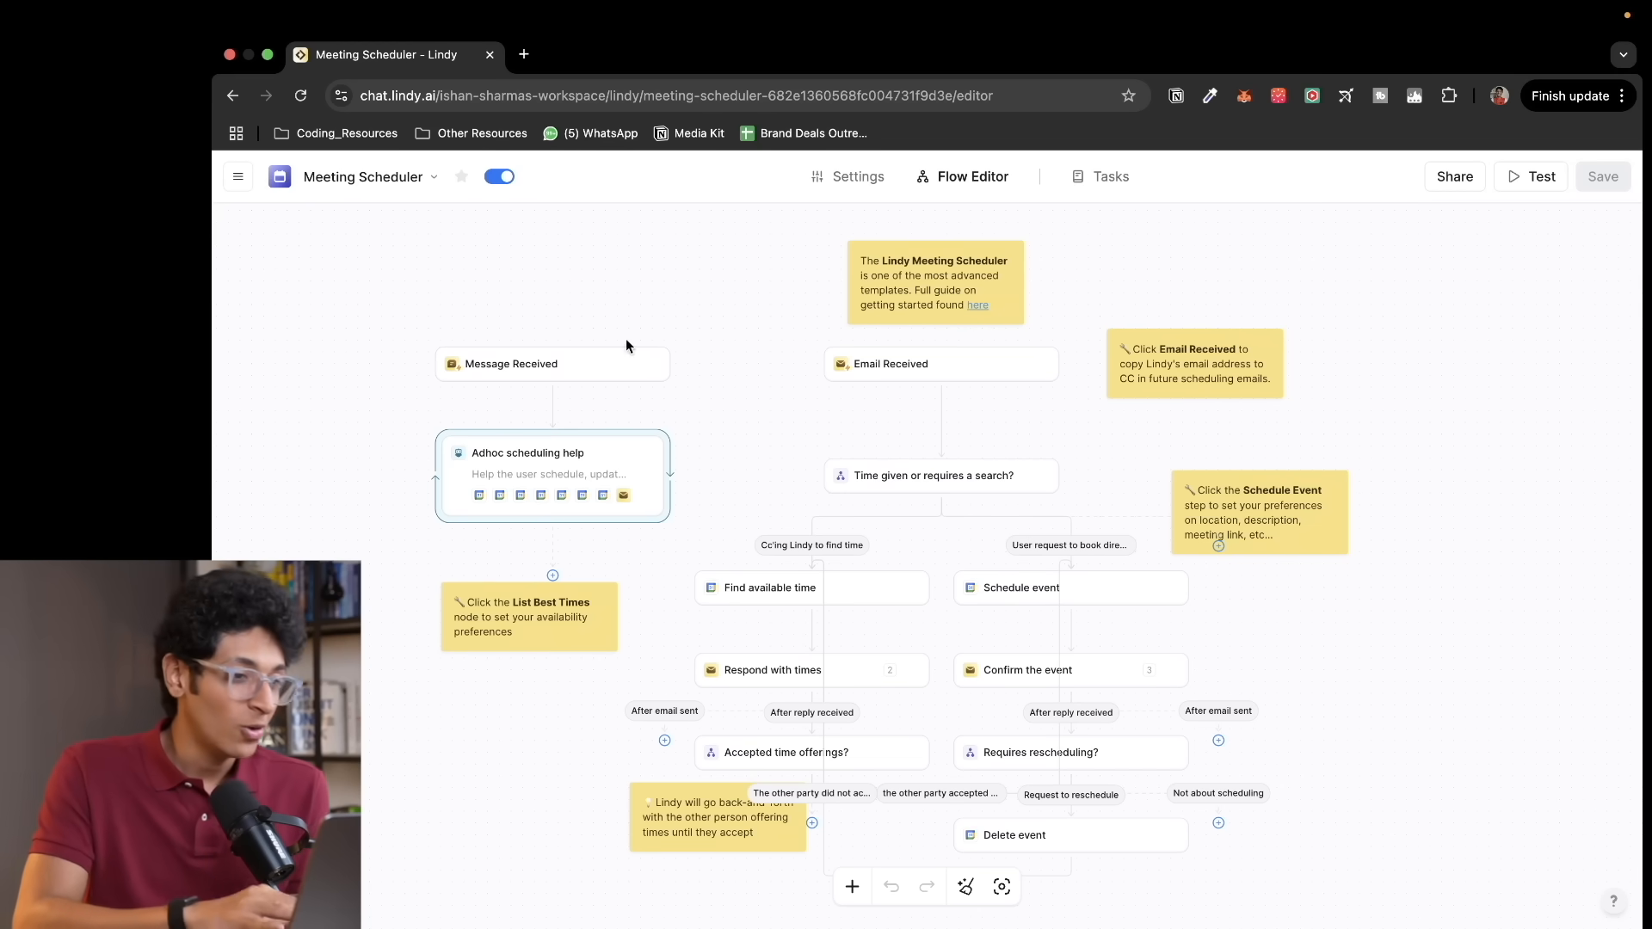
Step: Return to the Lindy home page, show all templates and browse the Official list
click(238, 178)
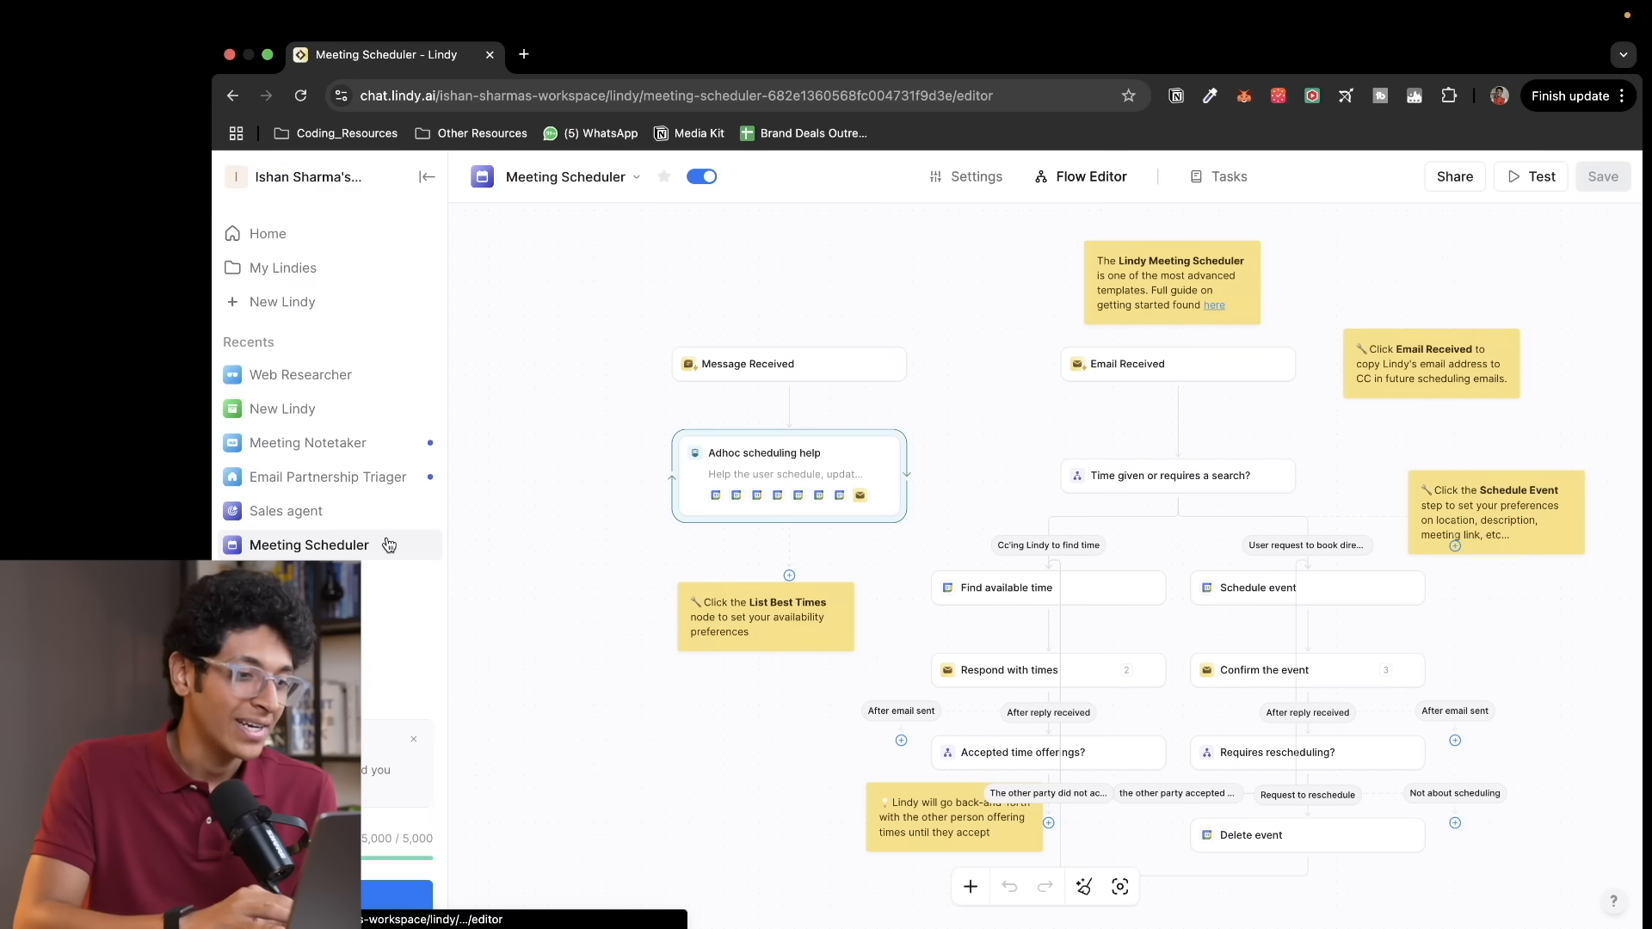
click(328, 242)
scroll(930, 560, down, 3)
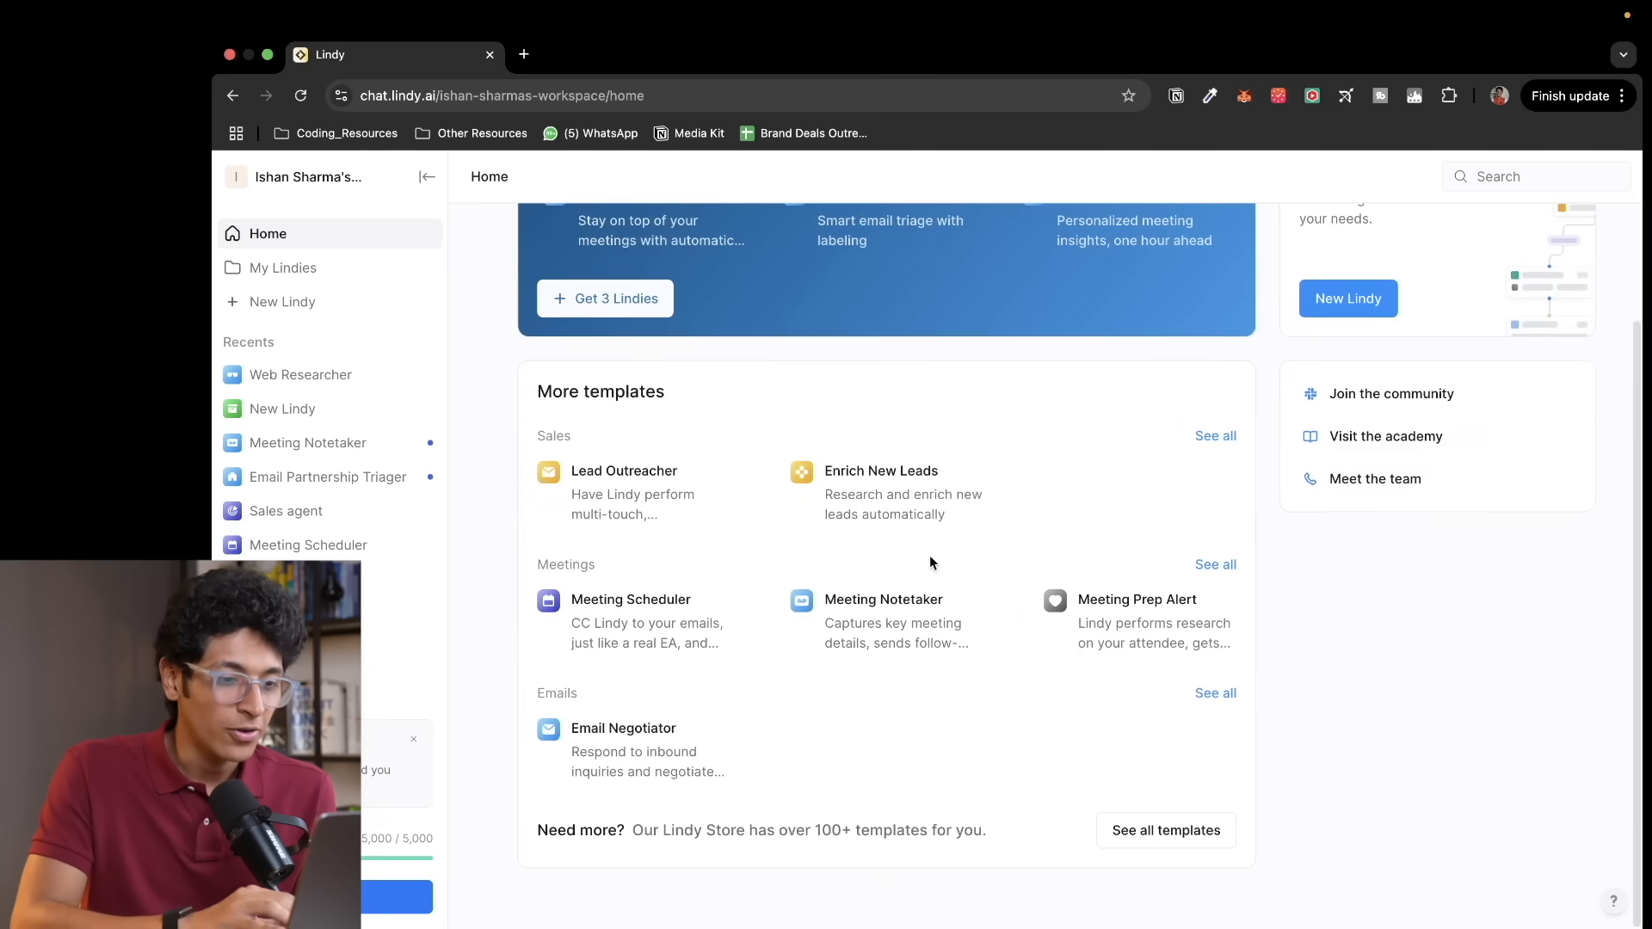
click(1189, 832)
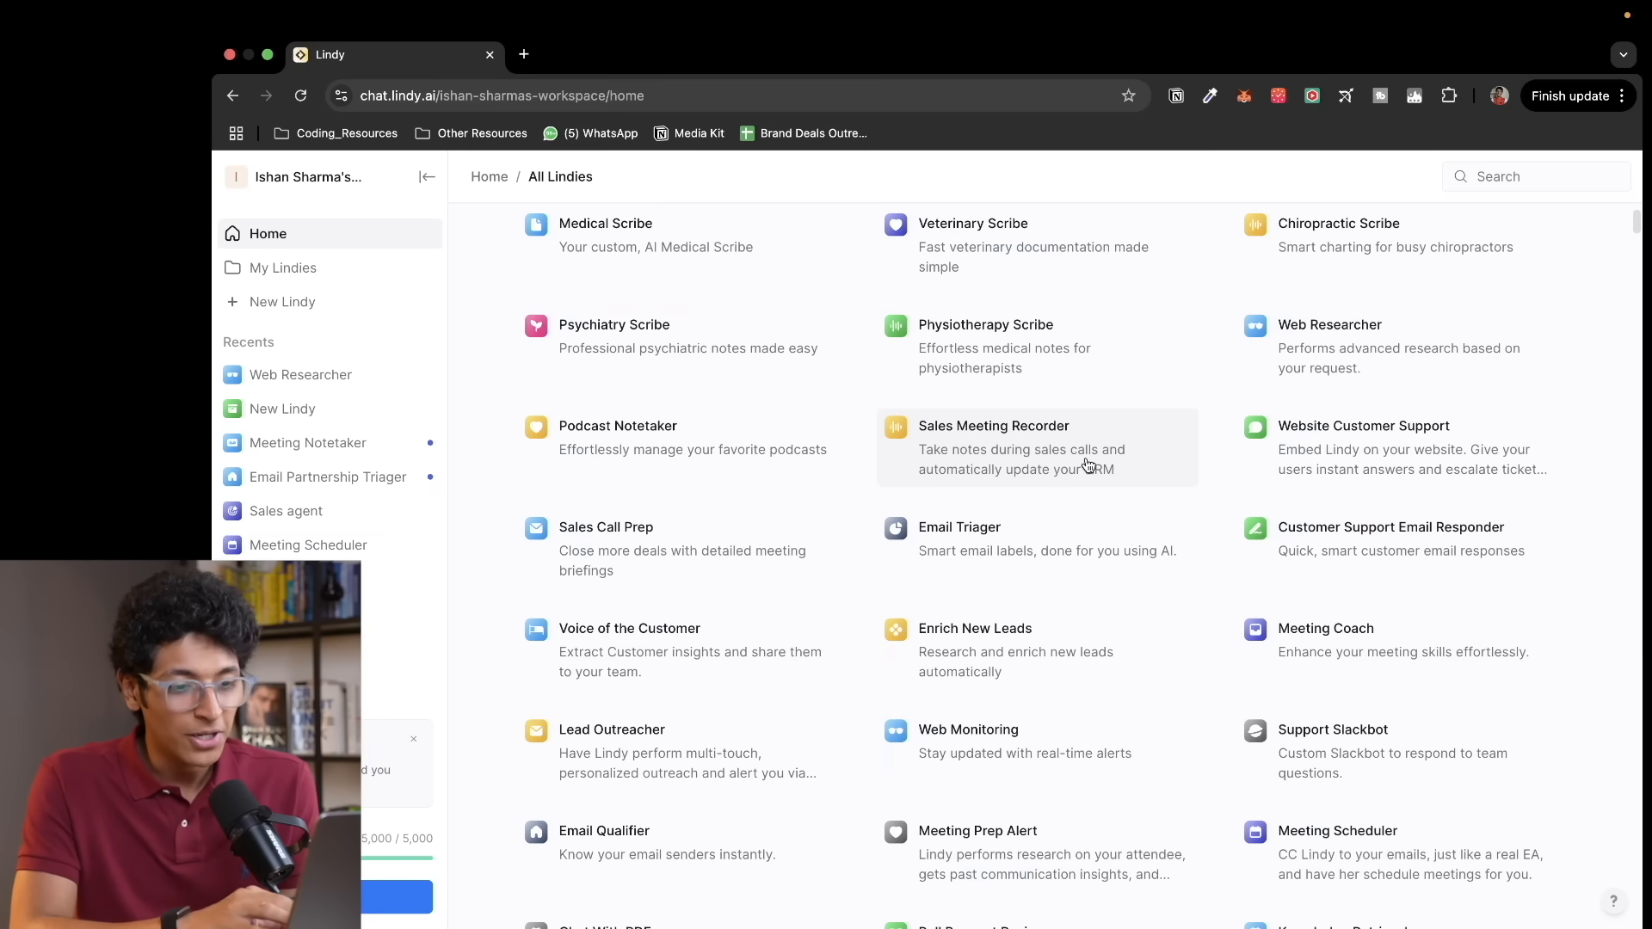
scroll(1092, 536, down, 2)
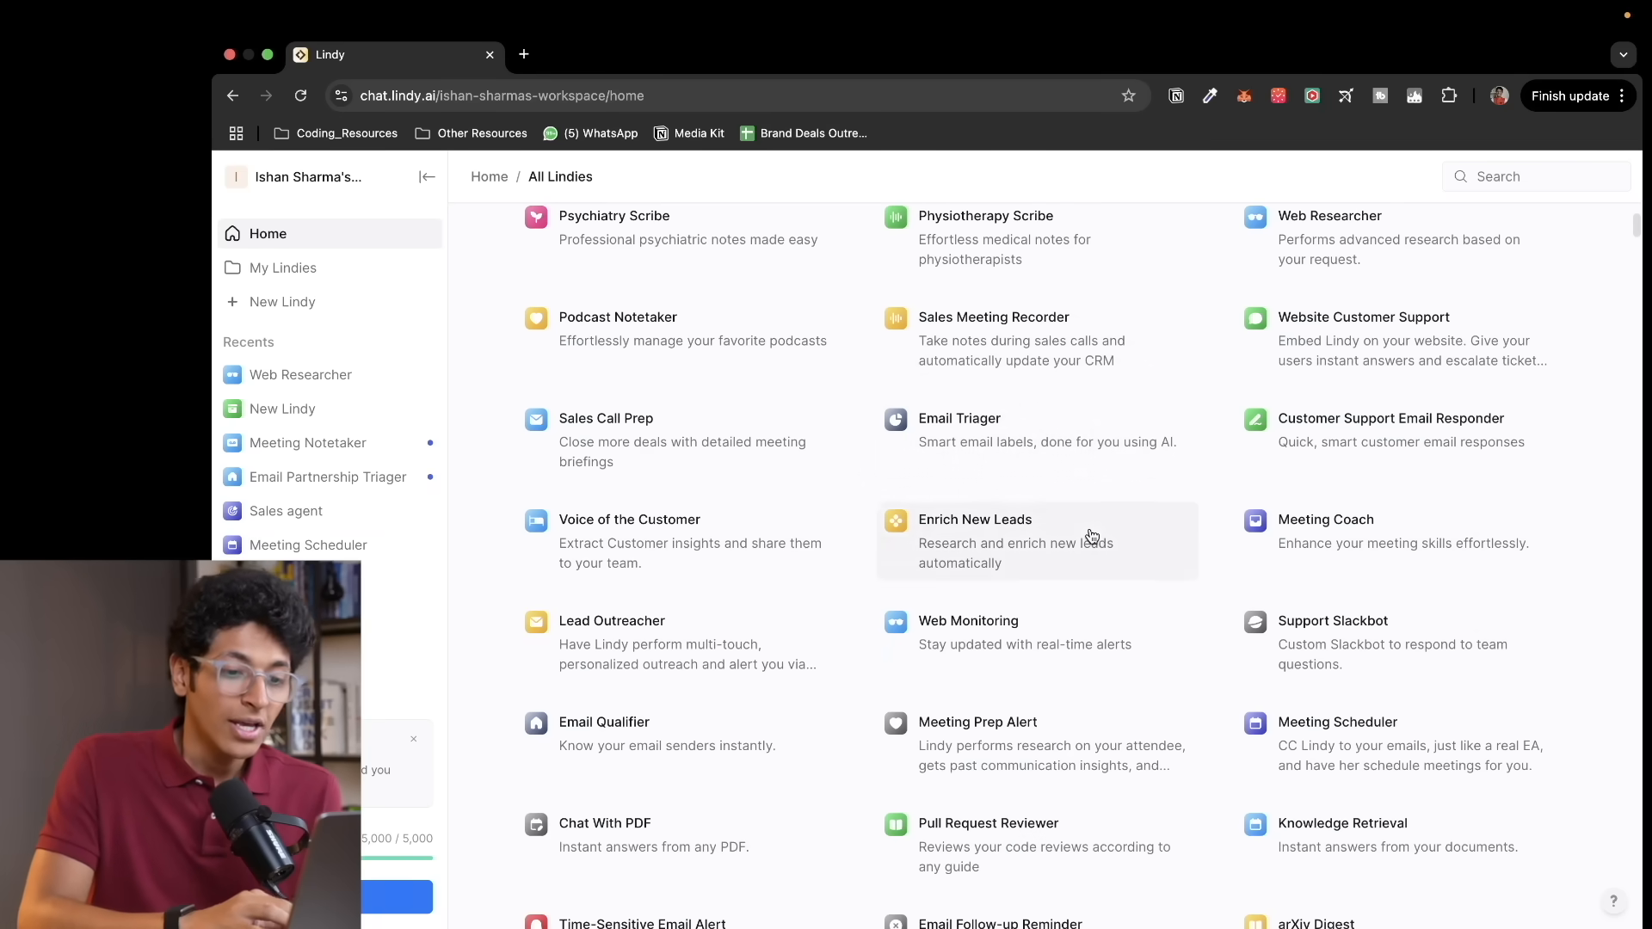
scroll(1070, 656, down, 2)
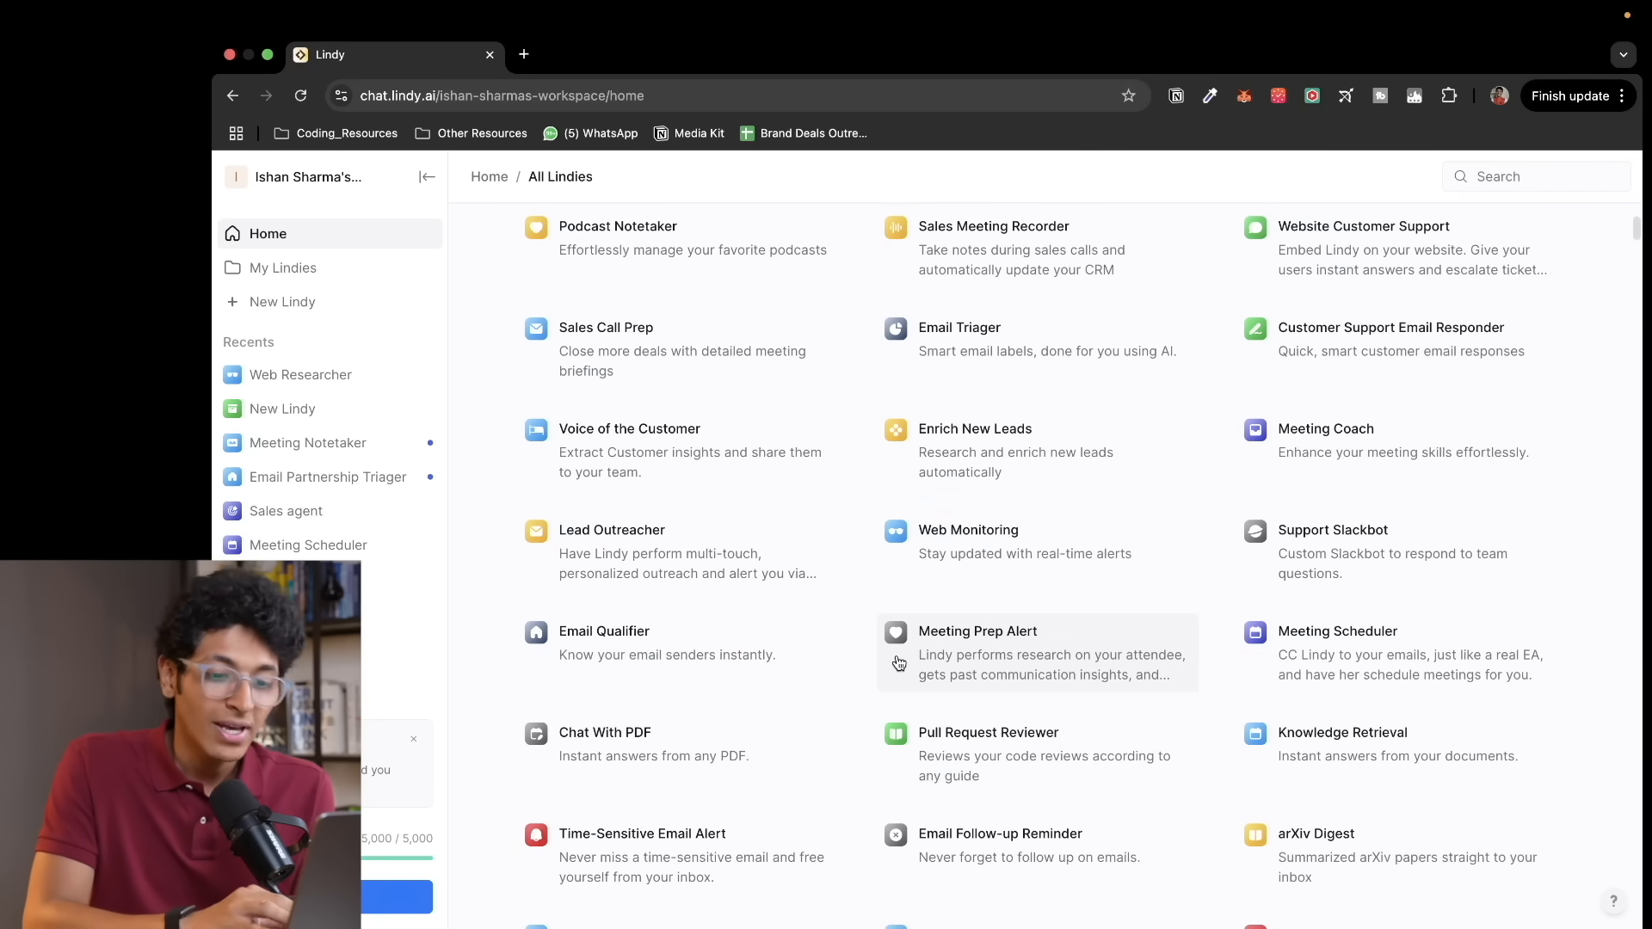
scroll(898, 662, up, 4)
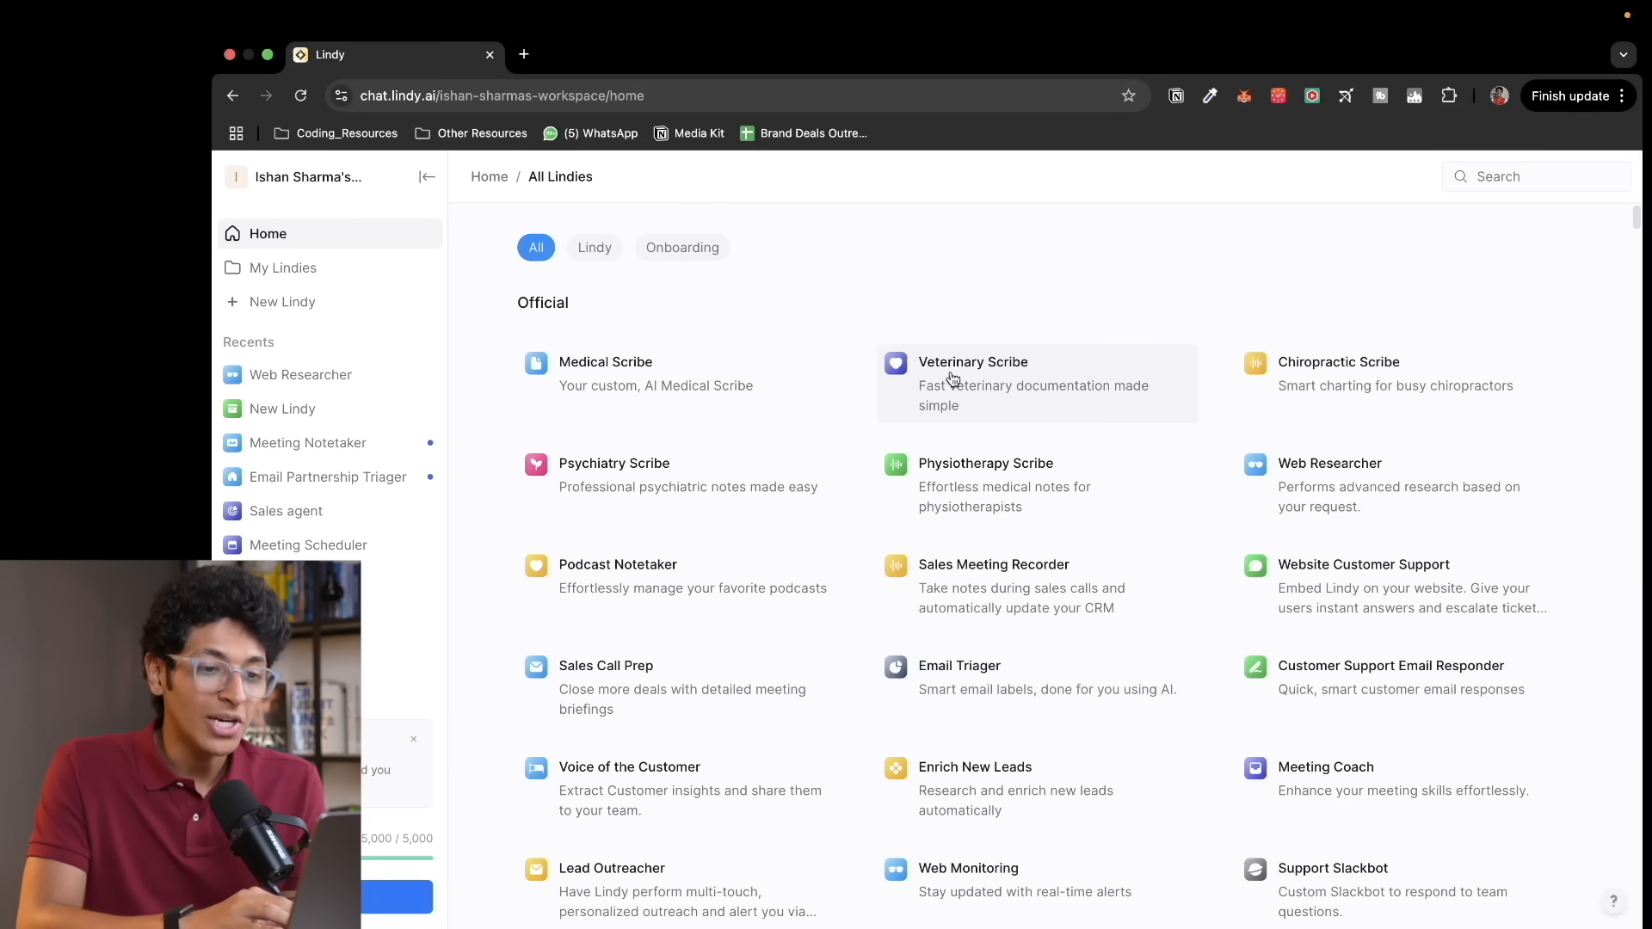